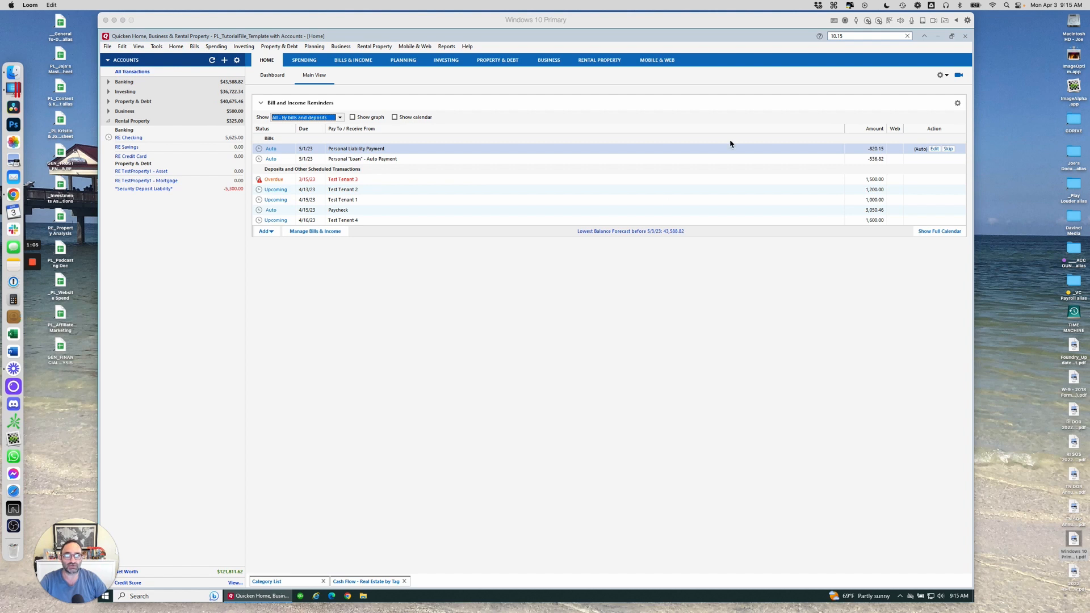
{"action": "left_click", "coordinate": [939, 37]}
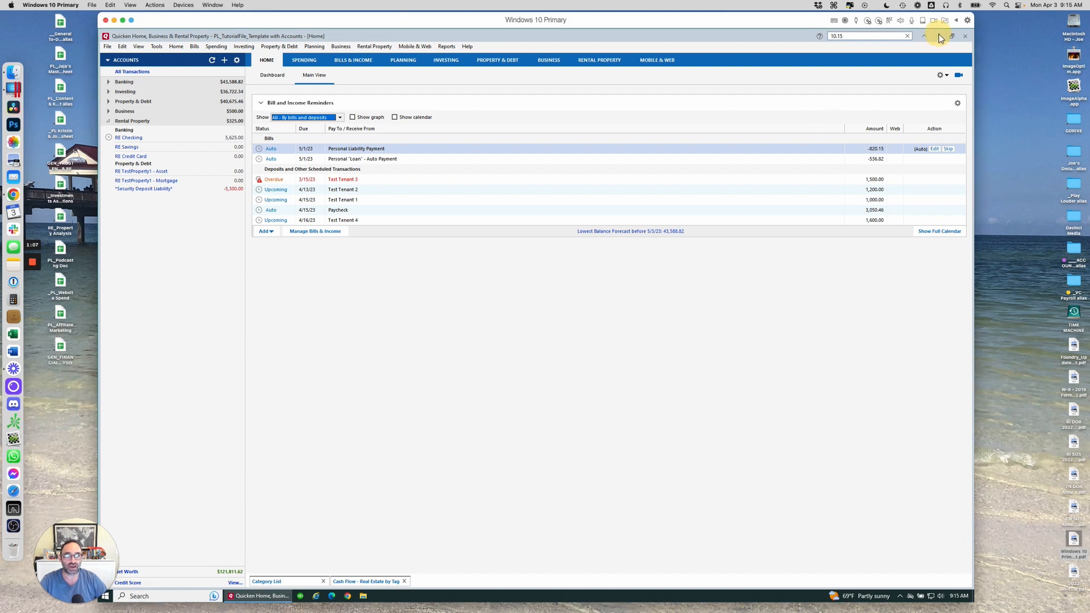
{"action": "left_click", "coordinate": [938, 34]}
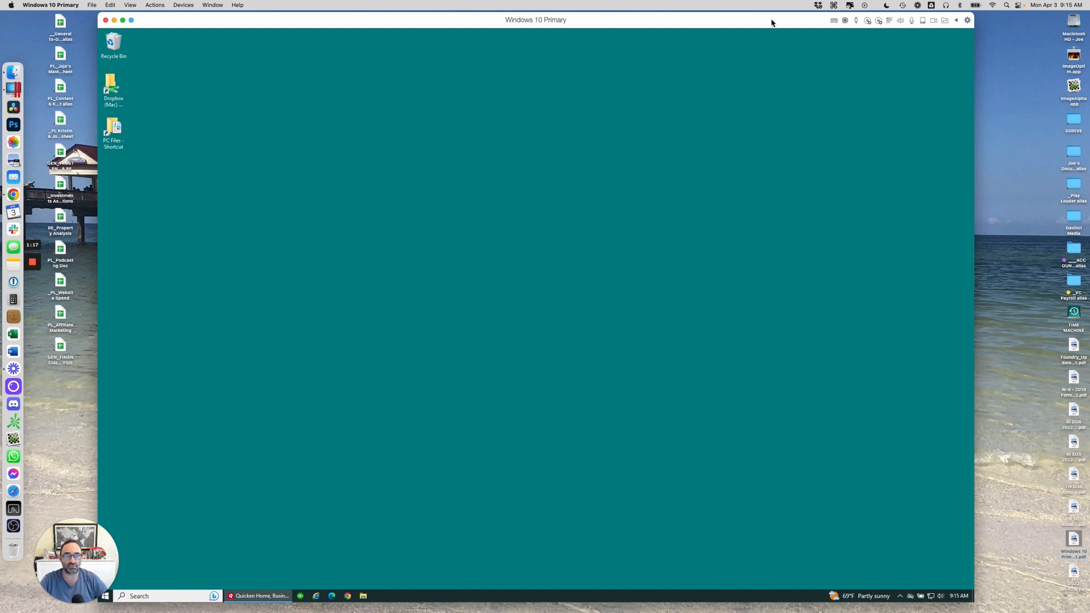
{"action": "left_click_drag", "start_coordinate": [773, 21], "coordinate": [764, 23]}
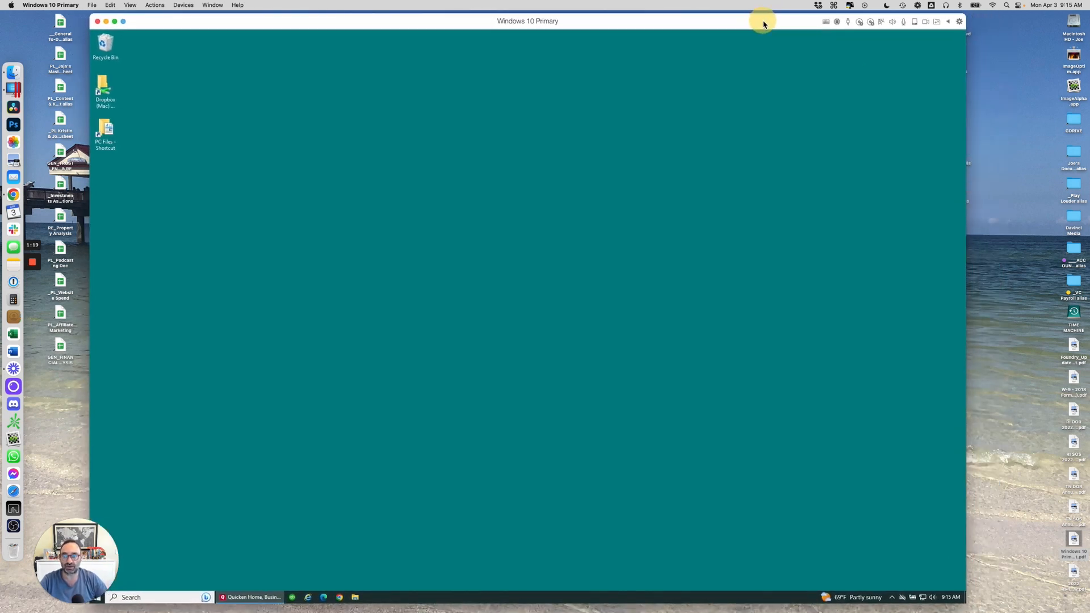
{"action": "left_click", "coordinate": [267, 597]}
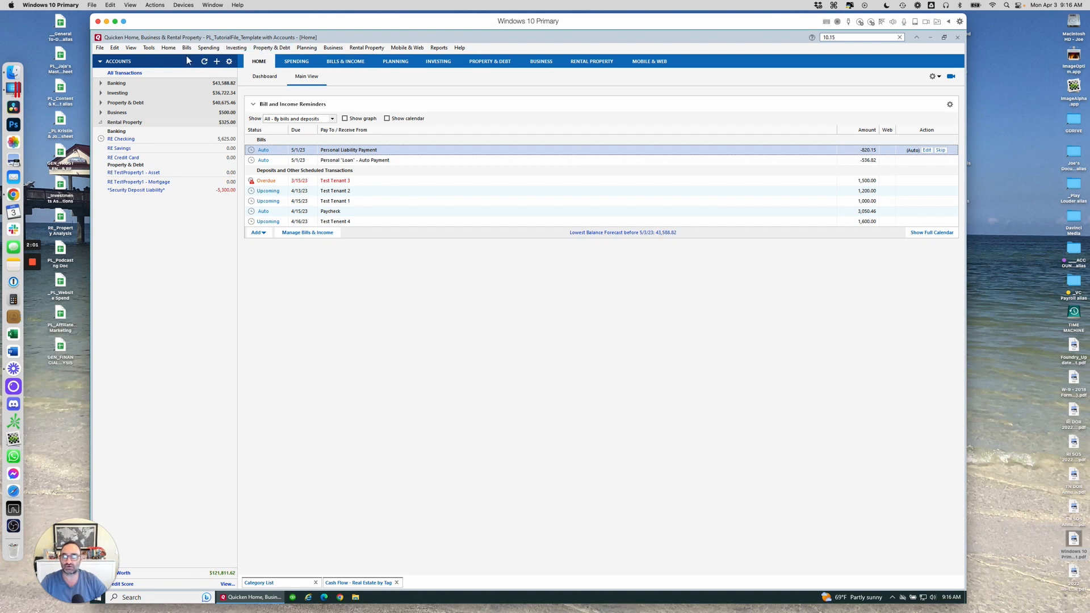
Show the Rental Property overview and bring up the Cash Flow - Real Estate by Tag report over it.
{"action": "left_click", "coordinate": [593, 65]}
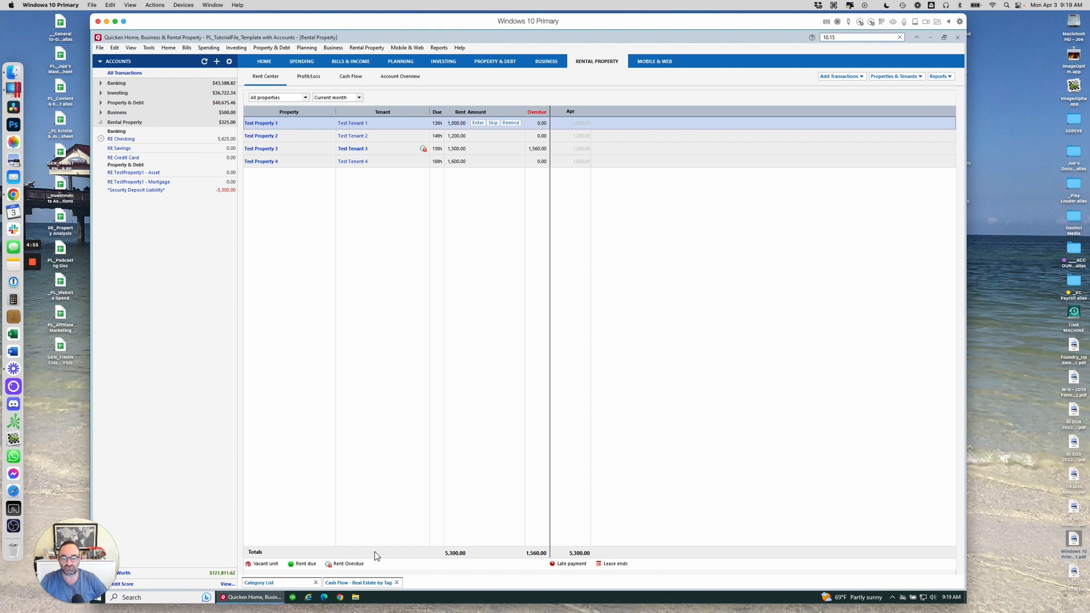
{"action": "left_click", "coordinate": [368, 584]}
{"action": "left_click_drag", "start_coordinate": [342, 77], "coordinate": [517, 146]}
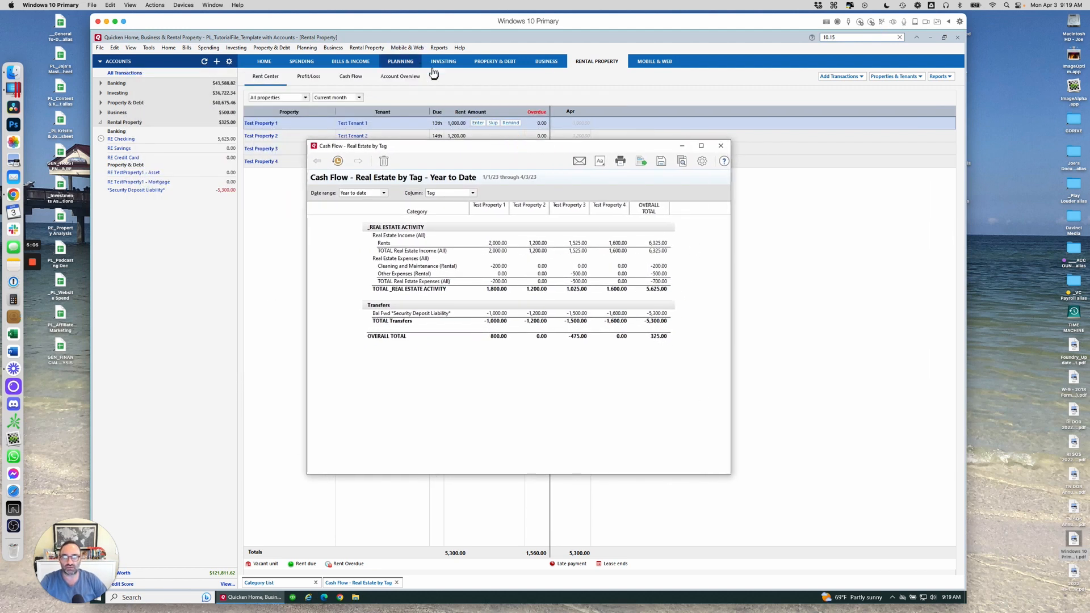
View the standard rental property Cash Flow report for comparison and close it.
{"action": "left_click", "coordinate": [439, 49]}
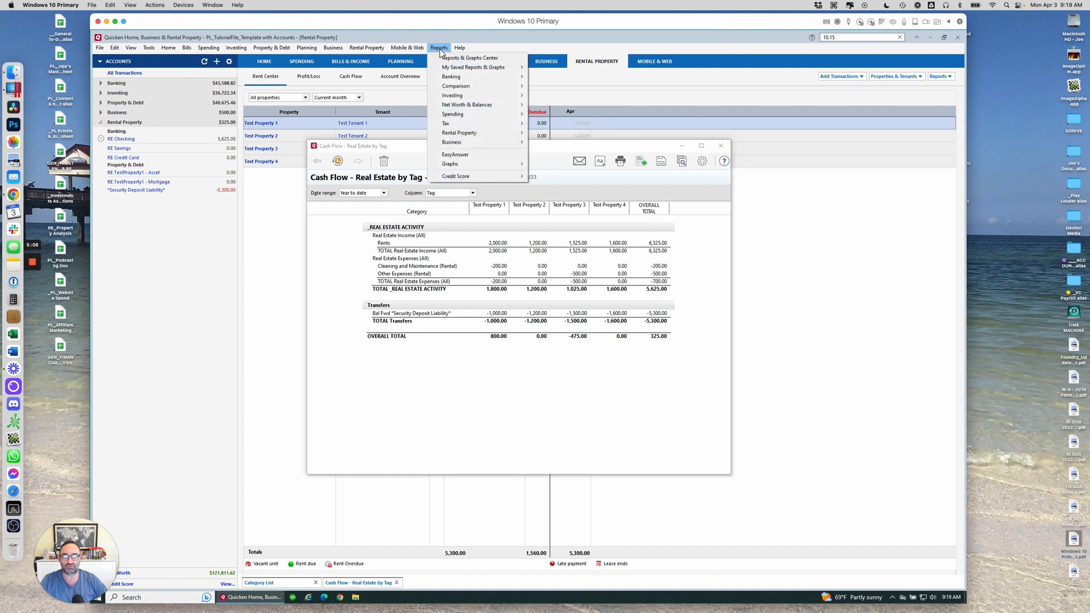
{"action": "mouse_move", "coordinate": [482, 132]}
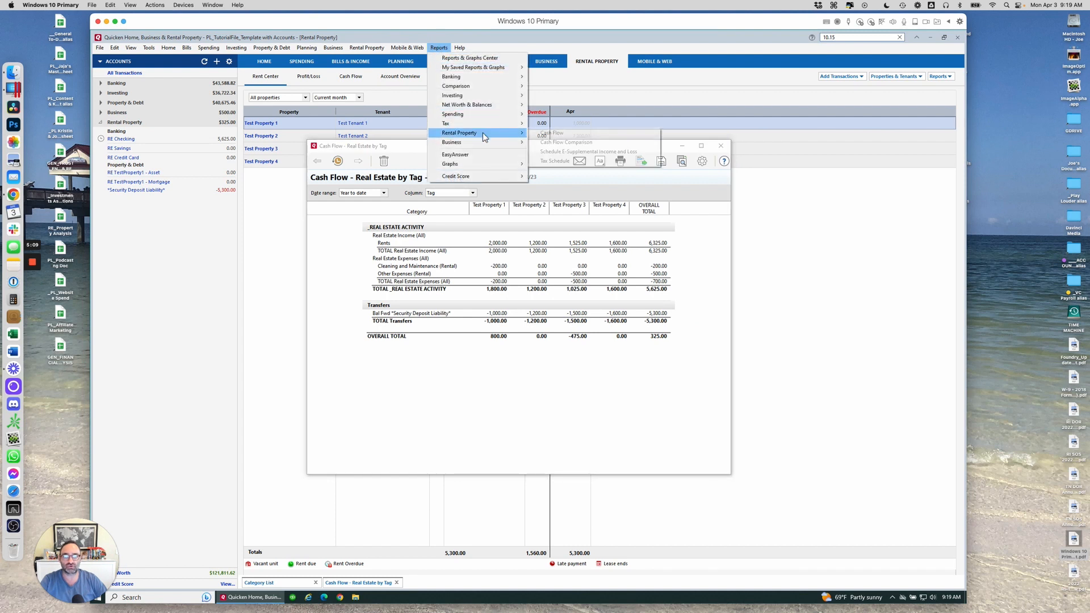
{"action": "left_click", "coordinate": [549, 133]}
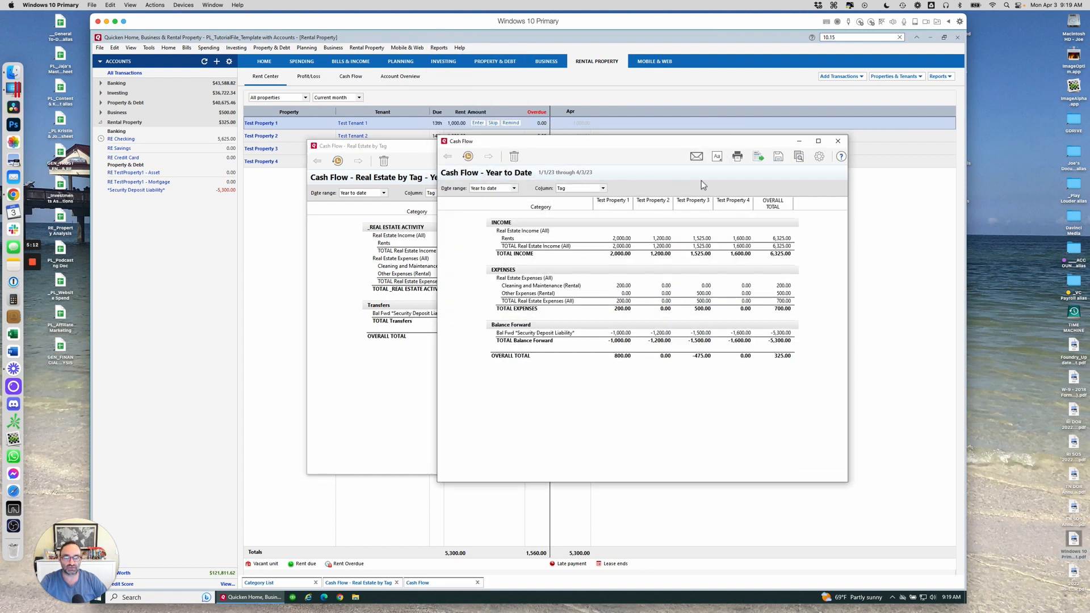
{"action": "left_click", "coordinate": [837, 141]}
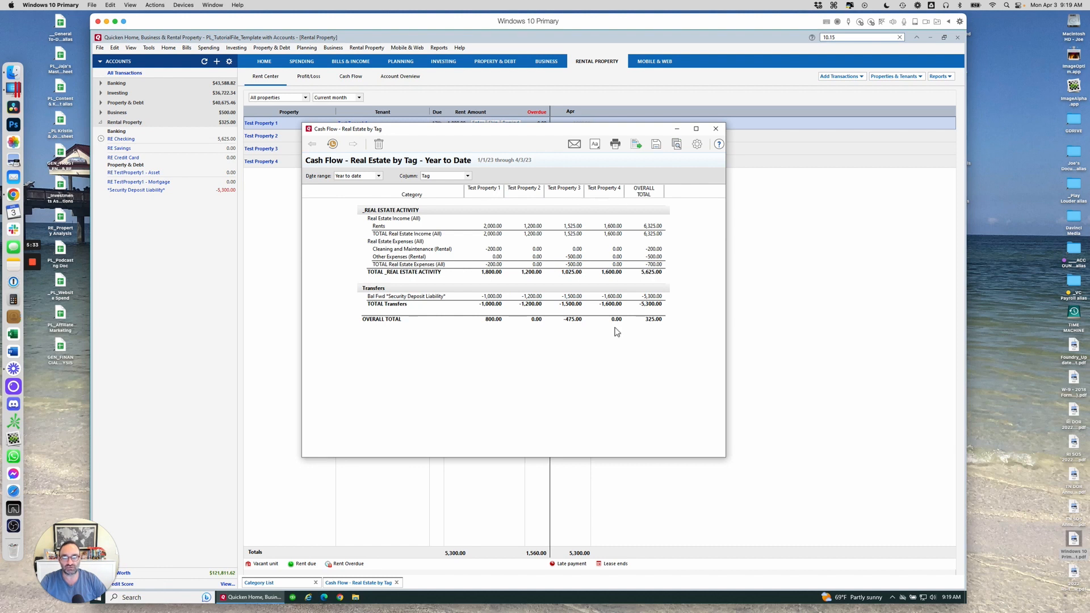
Set the Real Estate by Tag report's columns to Don't subtotal and then back to Tag.
{"action": "left_click", "coordinate": [448, 177]}
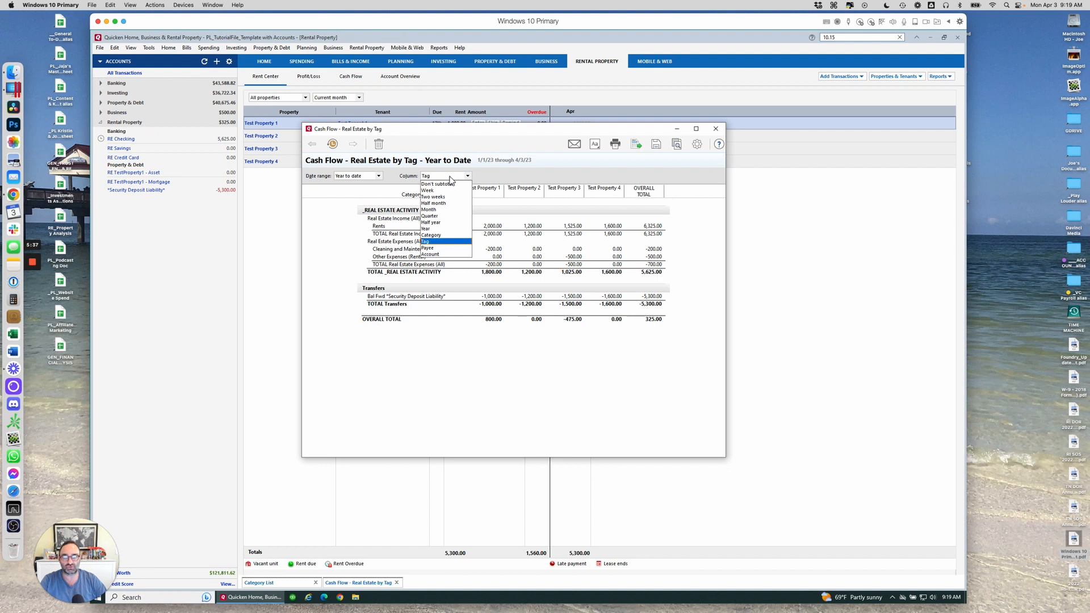
{"action": "left_click", "coordinate": [448, 185]}
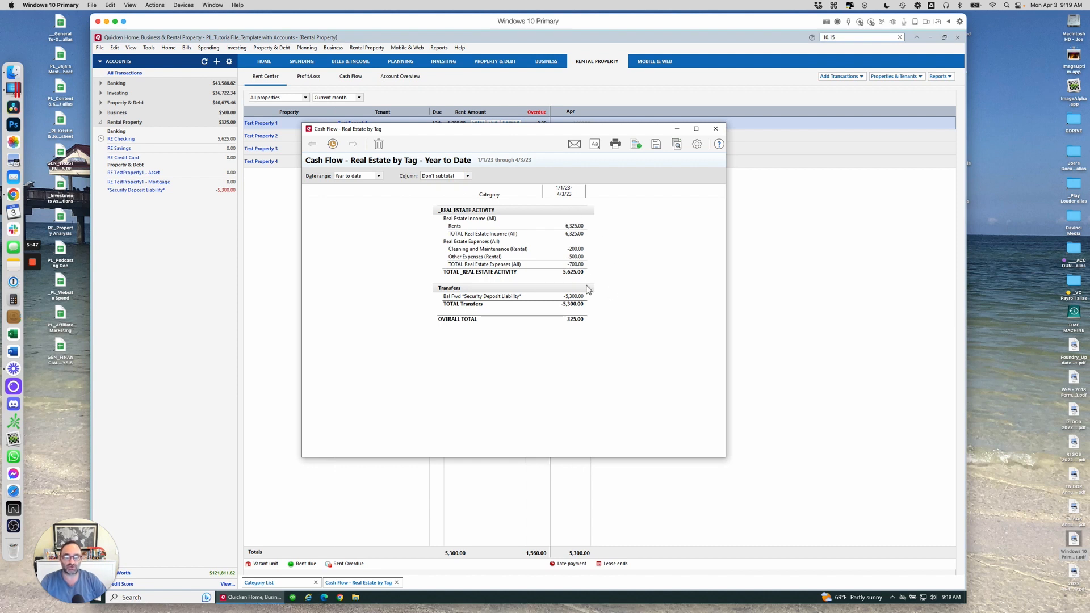
{"action": "left_click", "coordinate": [445, 176]}
{"action": "left_click", "coordinate": [447, 242]}
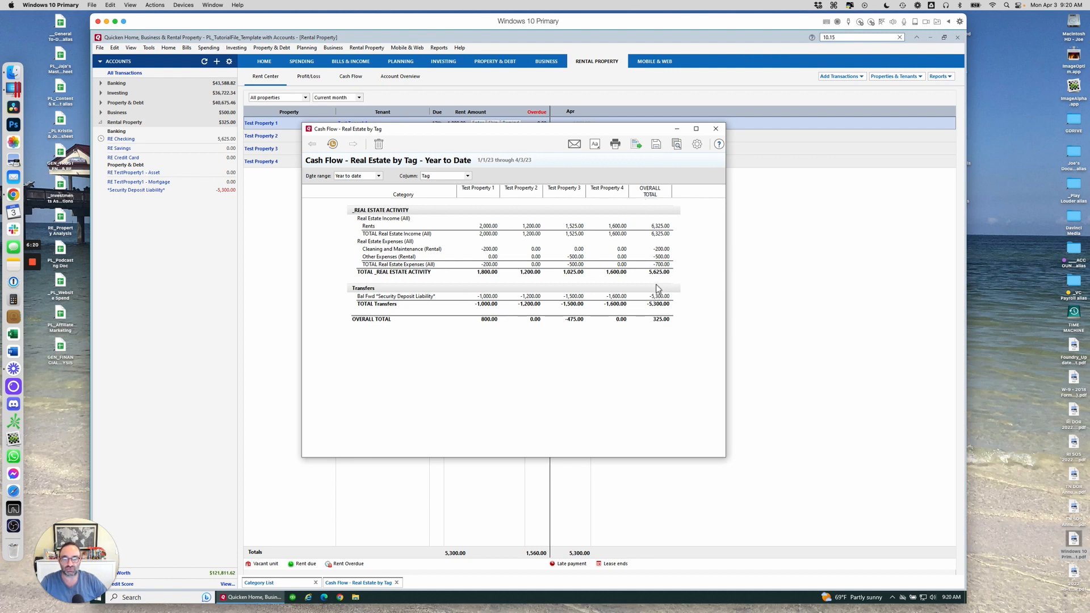
Examine the Real Estate Income (All) and Real Estate Expenses (All) categories in the Category List, then minimize the list.
{"action": "left_click", "coordinate": [149, 49]}
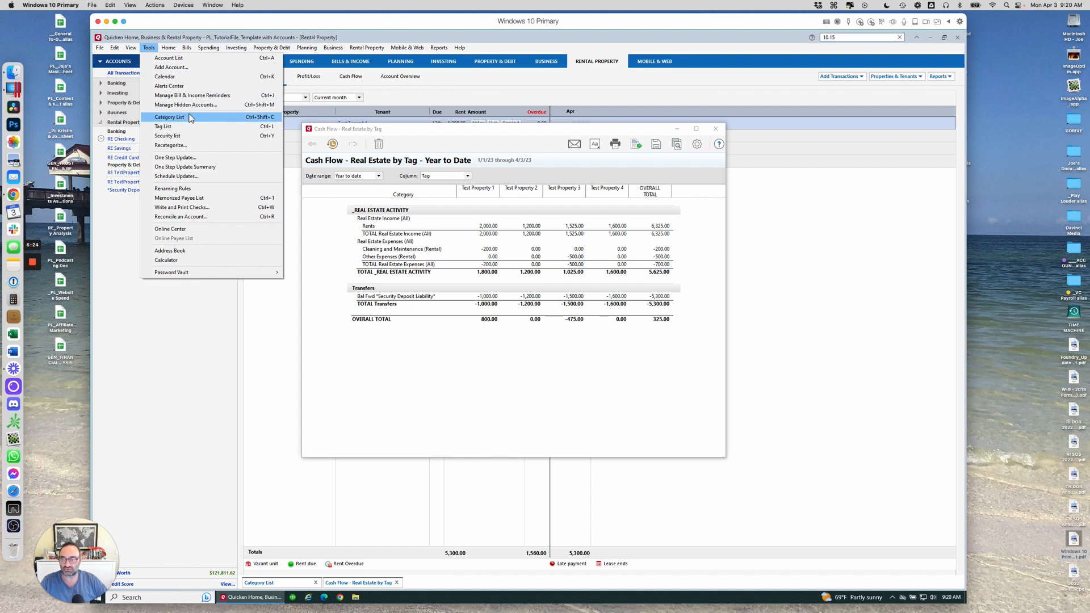
{"action": "left_click", "coordinate": [191, 117]}
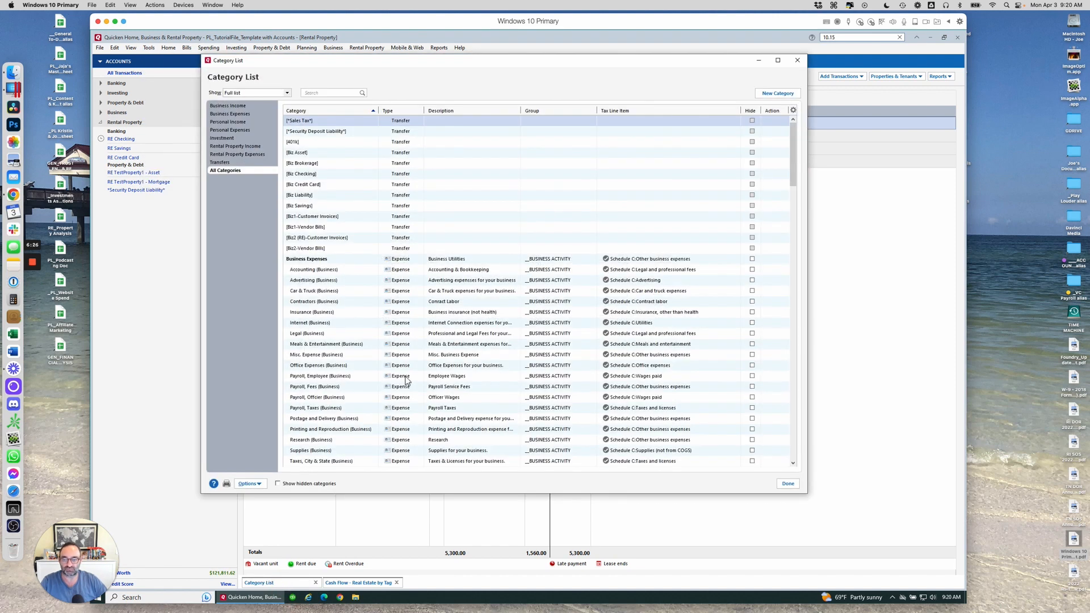
{"action": "left_click_drag", "start_coordinate": [792, 164], "coordinate": [794, 399]}
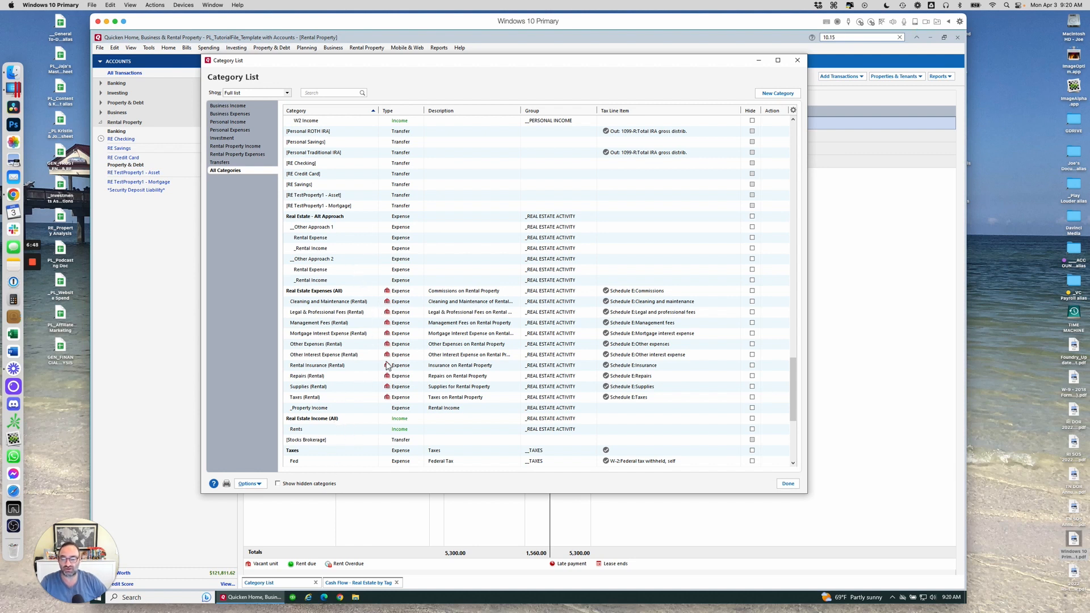
{"action": "left_click", "coordinate": [344, 420]}
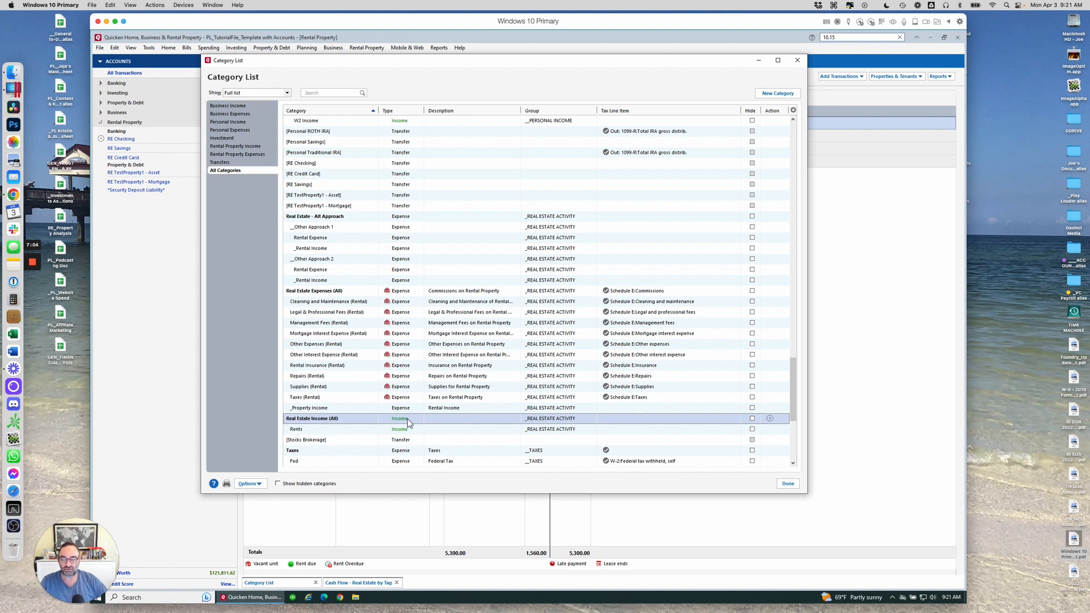
{"action": "left_click", "coordinate": [310, 430]}
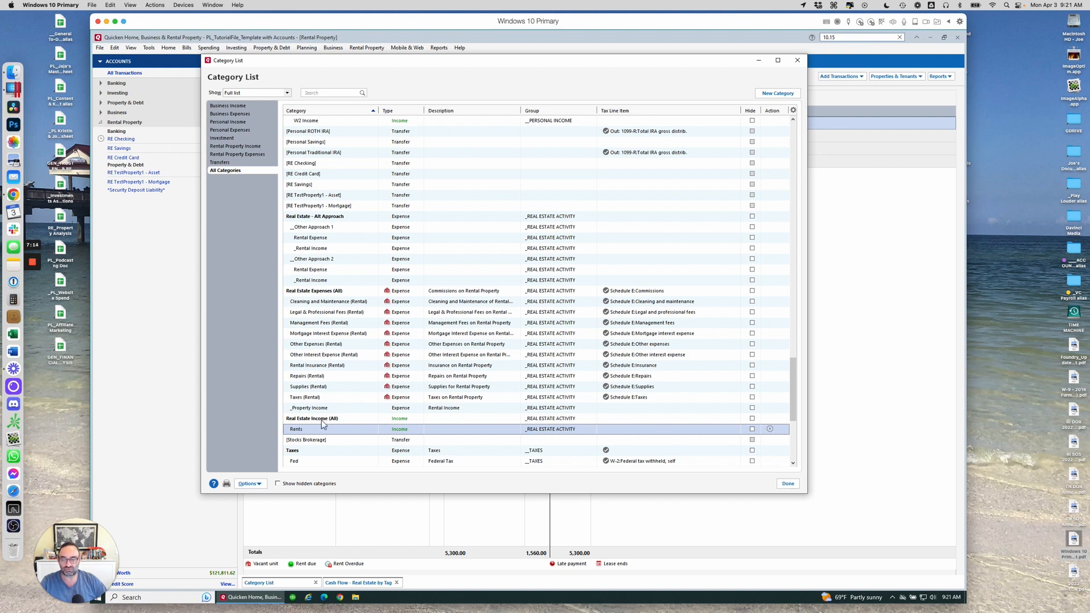
{"action": "left_click", "coordinate": [306, 292]}
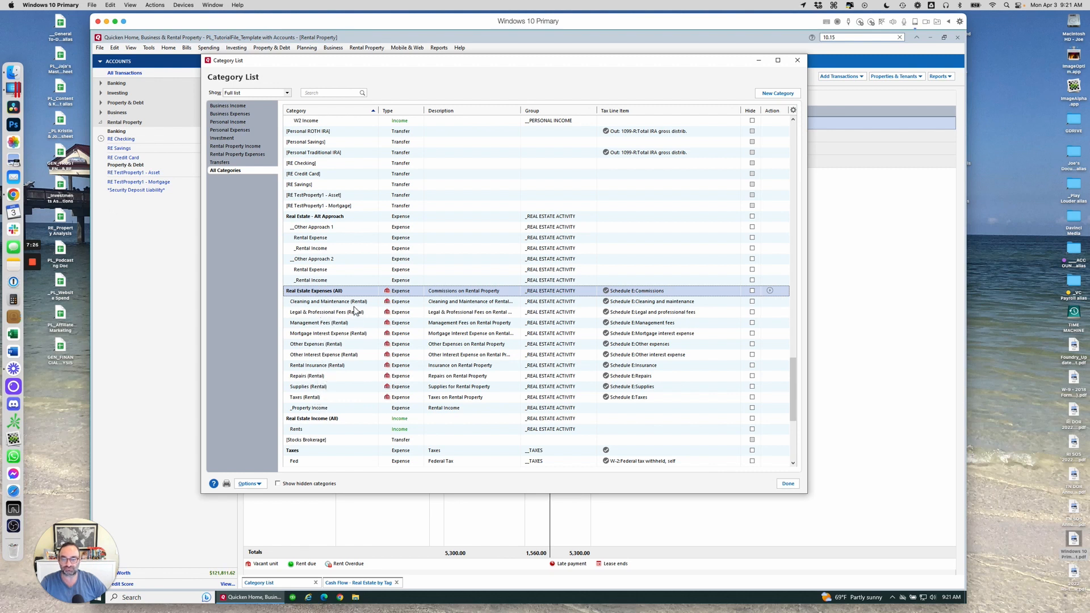
{"action": "scroll", "coordinate": [354, 310], "scroll_direction": "up", "scroll_amount": 1}
{"action": "scroll", "coordinate": [386, 272], "scroll_direction": "down", "scroll_amount": 1}
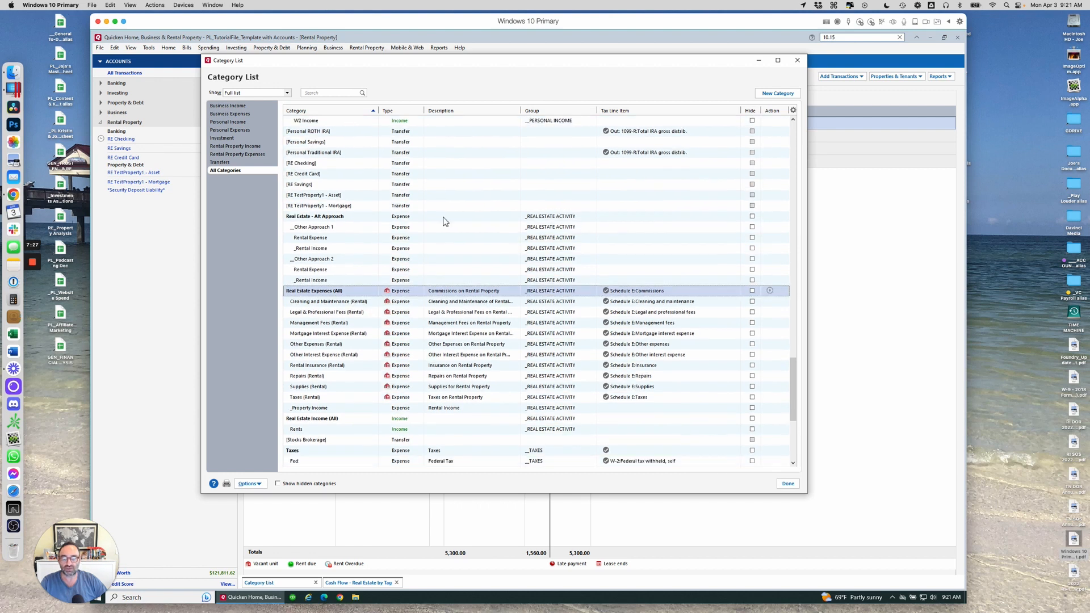
{"action": "left_click", "coordinate": [759, 61]}
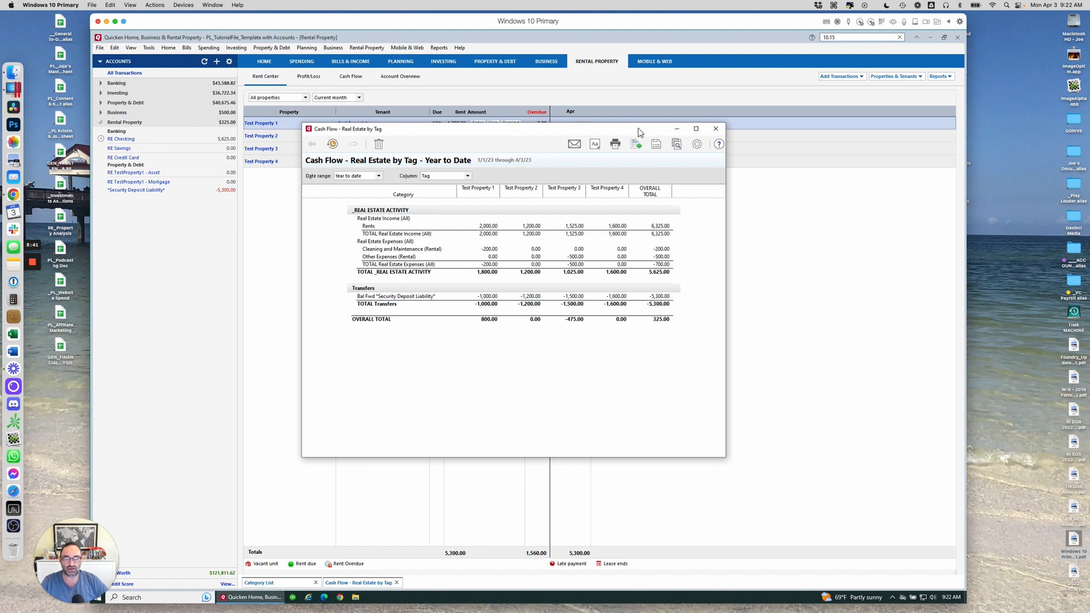
Review the accounts, categories and tags included in the Real Estate by Tag report's customization settings.
{"action": "left_click_drag", "start_coordinate": [638, 132], "coordinate": [641, 214]}
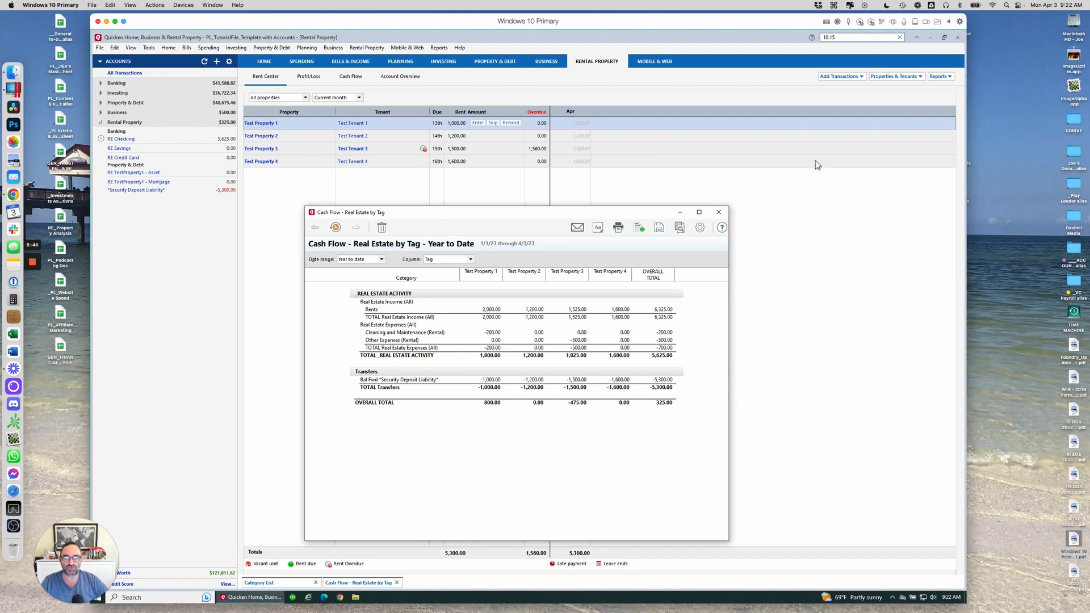
{"action": "left_click_drag", "start_coordinate": [699, 212], "coordinate": [704, 132]}
{"action": "left_click", "coordinate": [705, 149]}
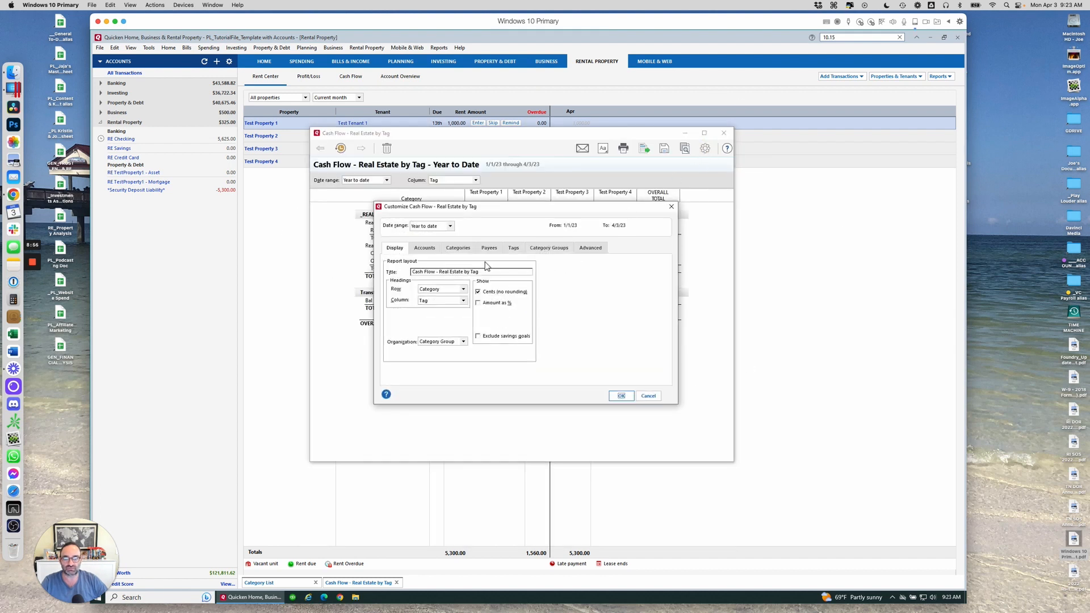
{"action": "left_click", "coordinate": [424, 248]}
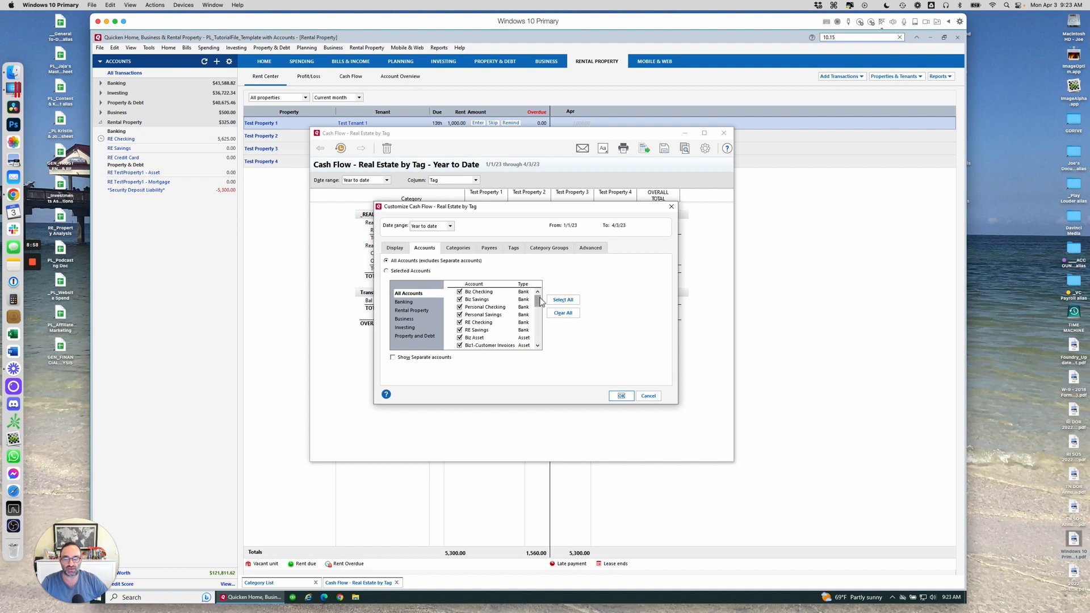
{"action": "left_click_drag", "start_coordinate": [537, 301], "coordinate": [539, 336]}
{"action": "left_click", "coordinate": [458, 248]}
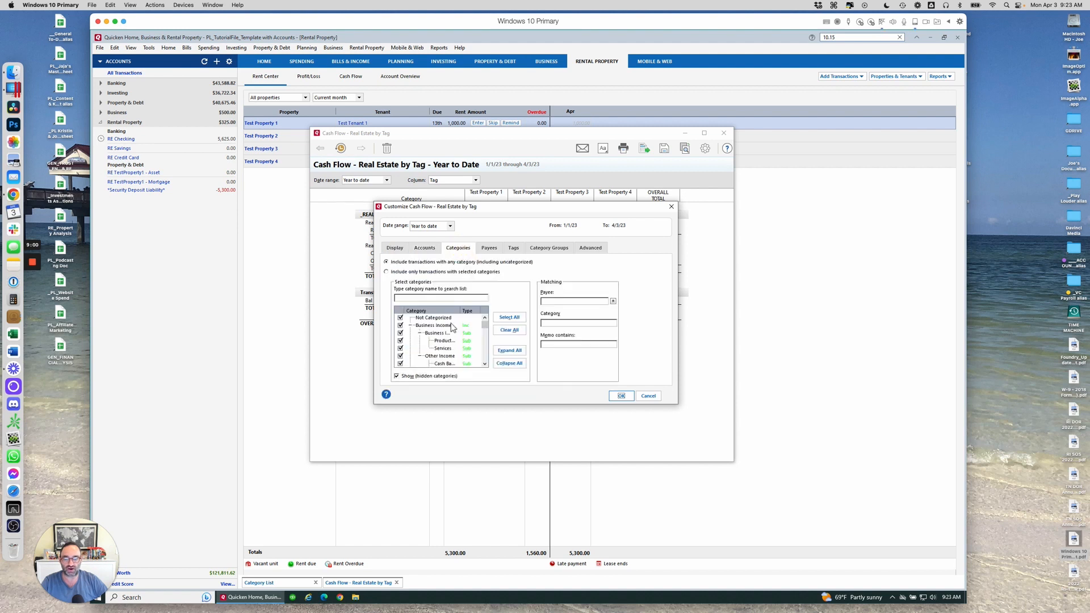
{"action": "left_click_drag", "start_coordinate": [484, 324], "coordinate": [484, 355]}
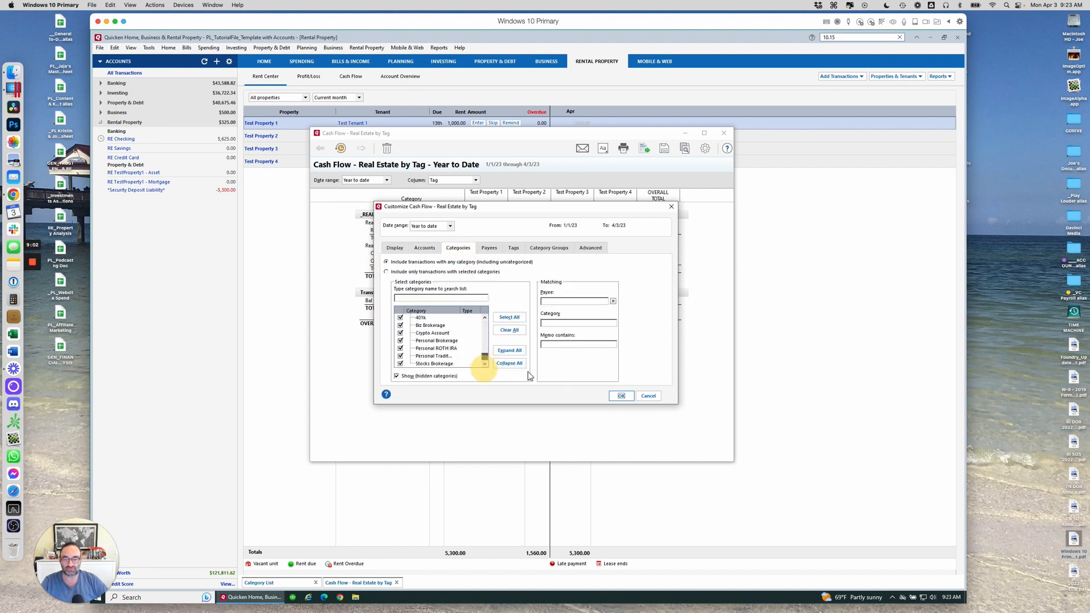
{"action": "left_click", "coordinate": [514, 248]}
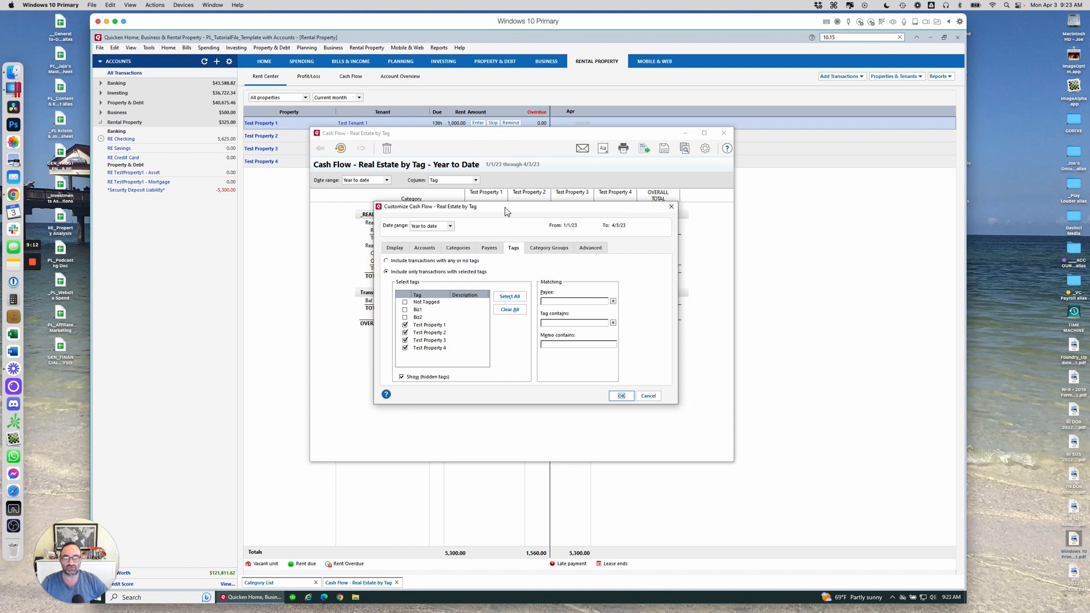
Include Not Tagged, Biz1 and Biz2 in the report's tag filter and look over the regenerated report.
{"action": "left_click_drag", "start_coordinate": [505, 208], "coordinate": [507, 314]}
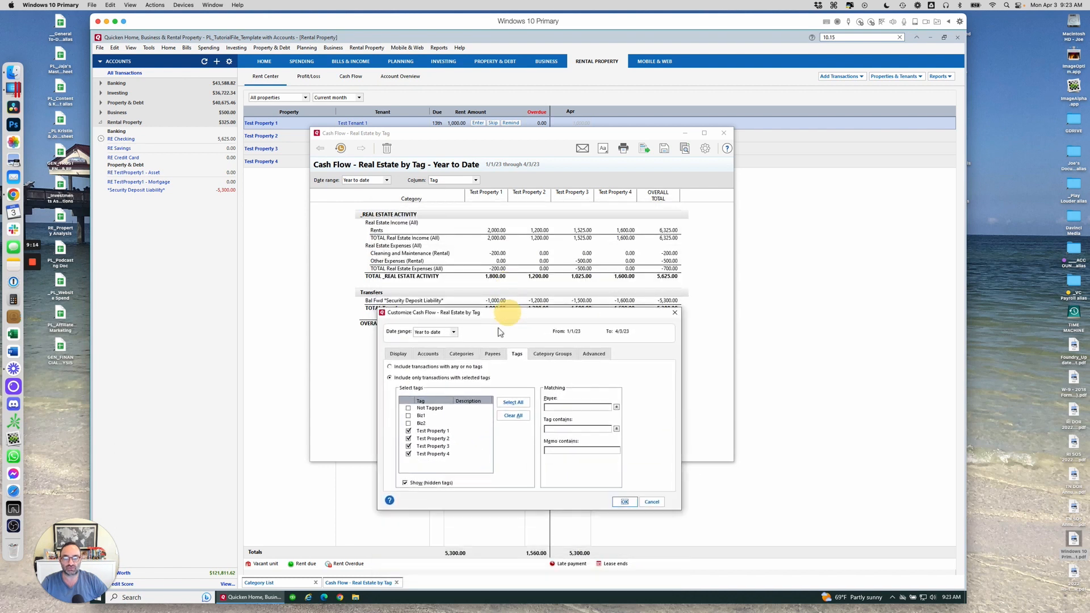
{"action": "left_click", "coordinate": [409, 408]}
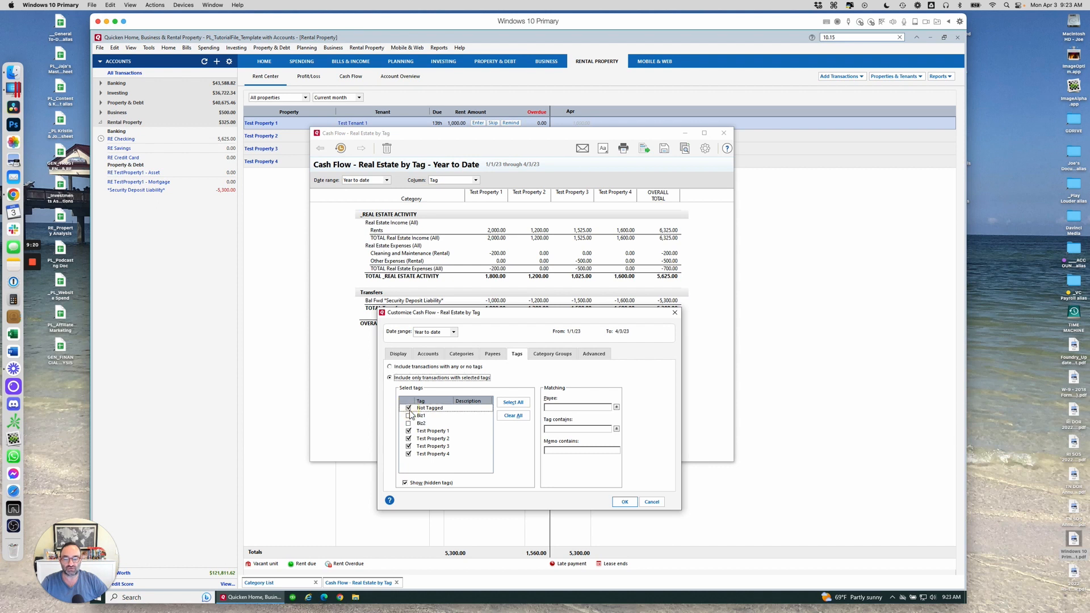
{"action": "left_click", "coordinate": [409, 416]}
{"action": "left_click", "coordinate": [409, 423]}
{"action": "left_click", "coordinate": [625, 502]}
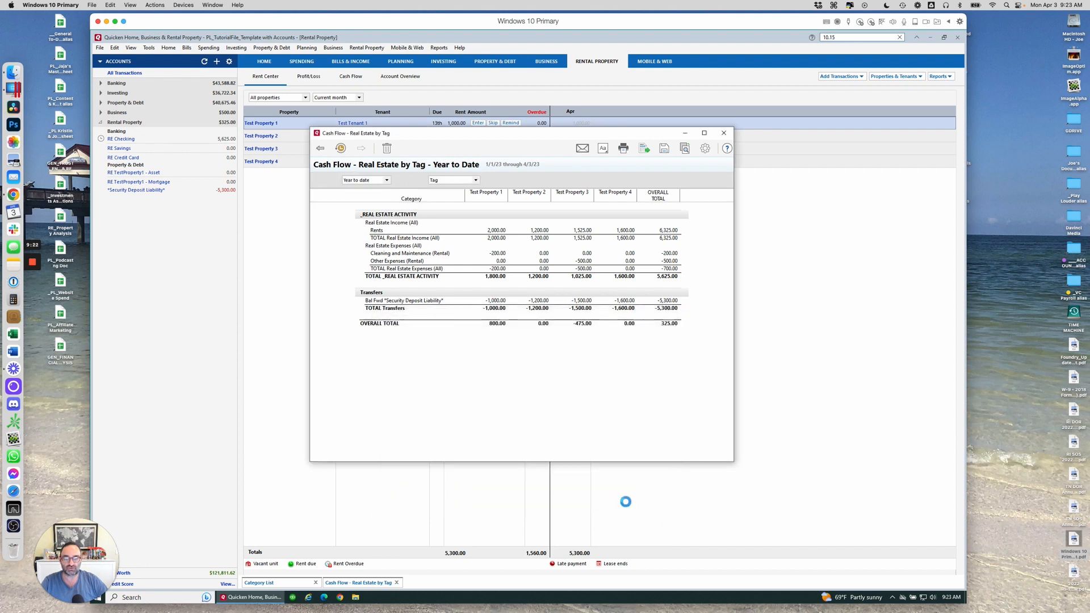
{"action": "left_click_drag", "start_coordinate": [729, 299], "coordinate": [731, 242]}
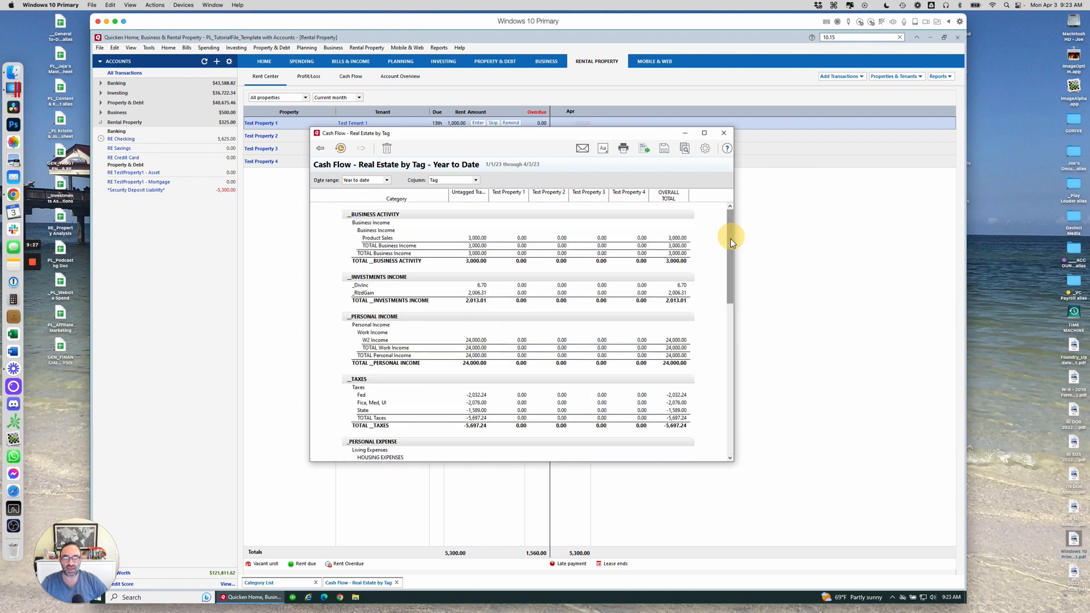
Exclude Biz2, Biz1 and Not Tagged from the report's tag filter, leaving only Test Property 1 to 4 selected.
{"action": "left_click", "coordinate": [705, 150]}
{"action": "left_click", "coordinate": [517, 248]}
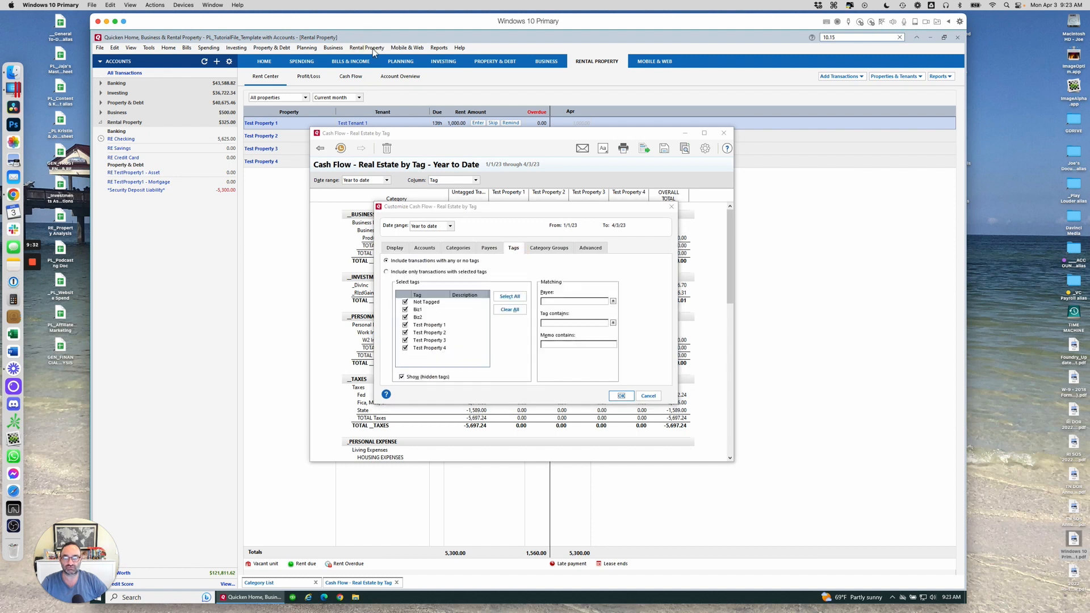
{"action": "left_click", "coordinate": [404, 317]}
{"action": "left_click", "coordinate": [404, 310]}
{"action": "left_click", "coordinate": [405, 302]}
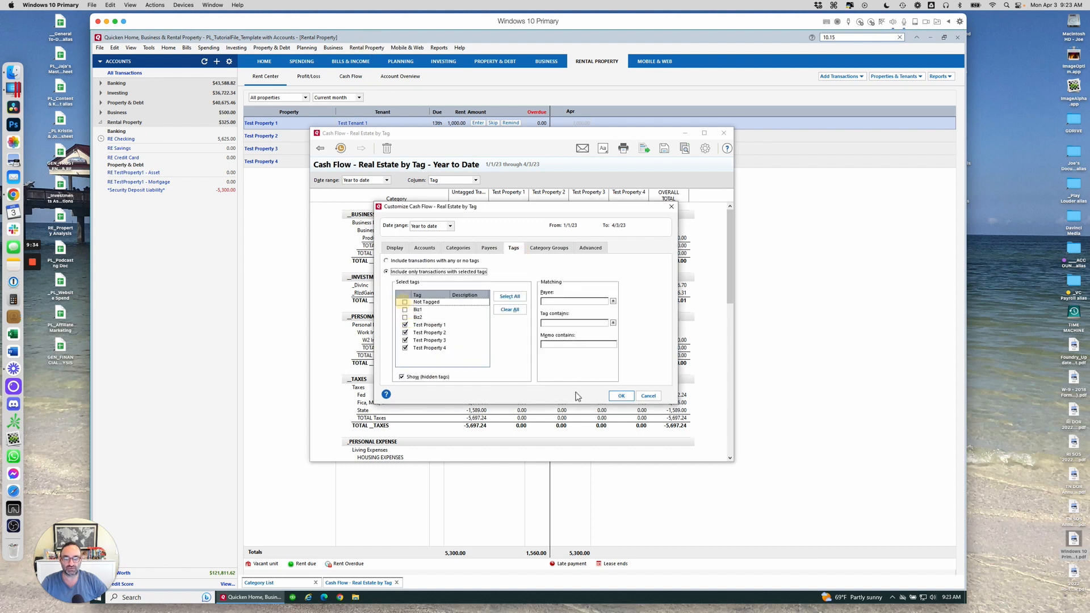
{"action": "left_click", "coordinate": [621, 396]}
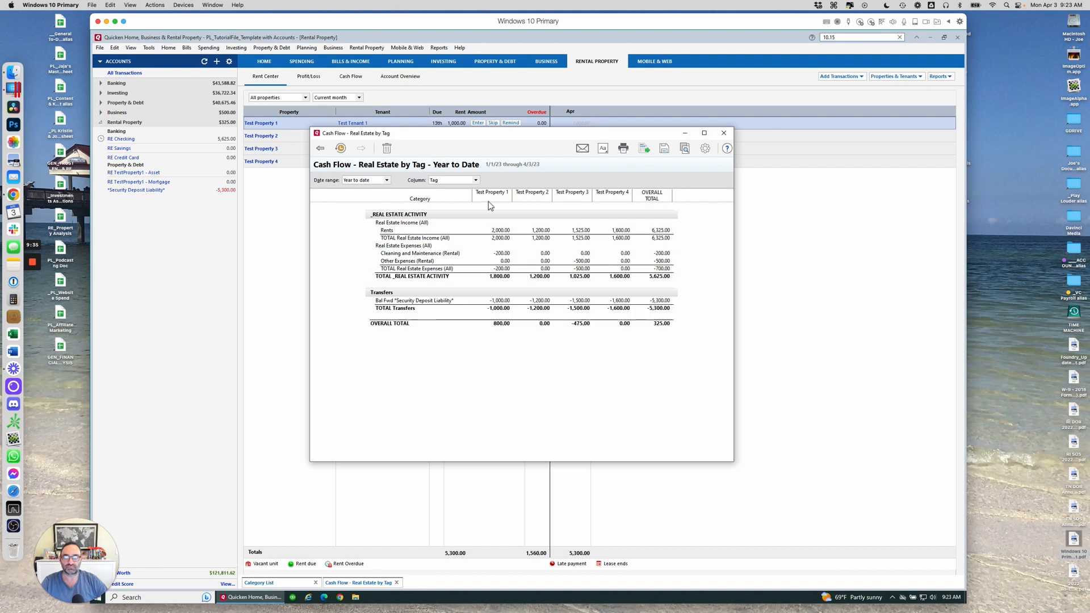
{"action": "left_click", "coordinate": [439, 47]}
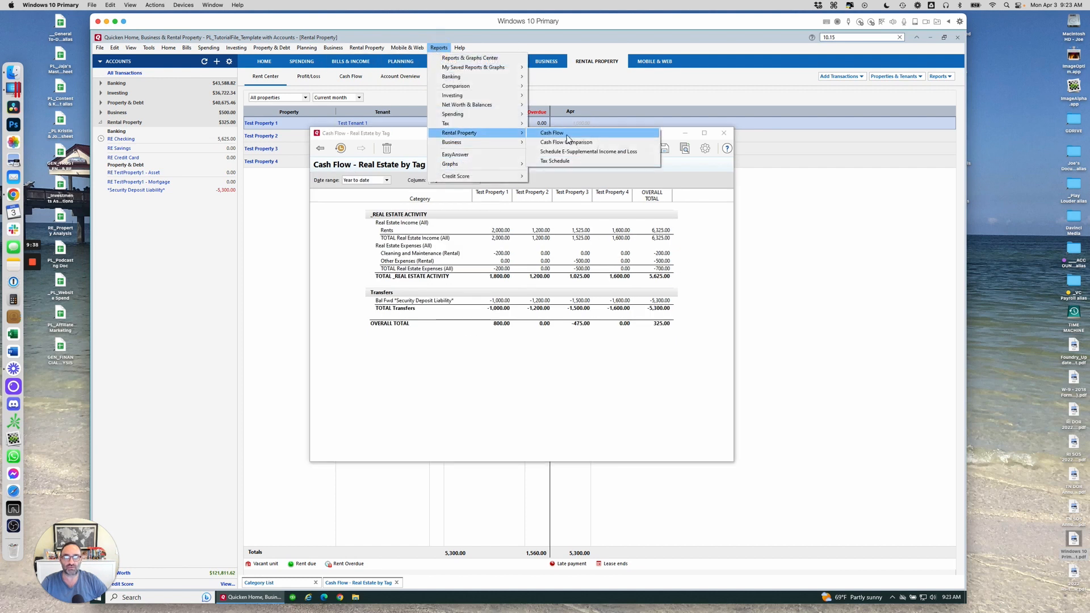
{"action": "left_click", "coordinate": [672, 134]}
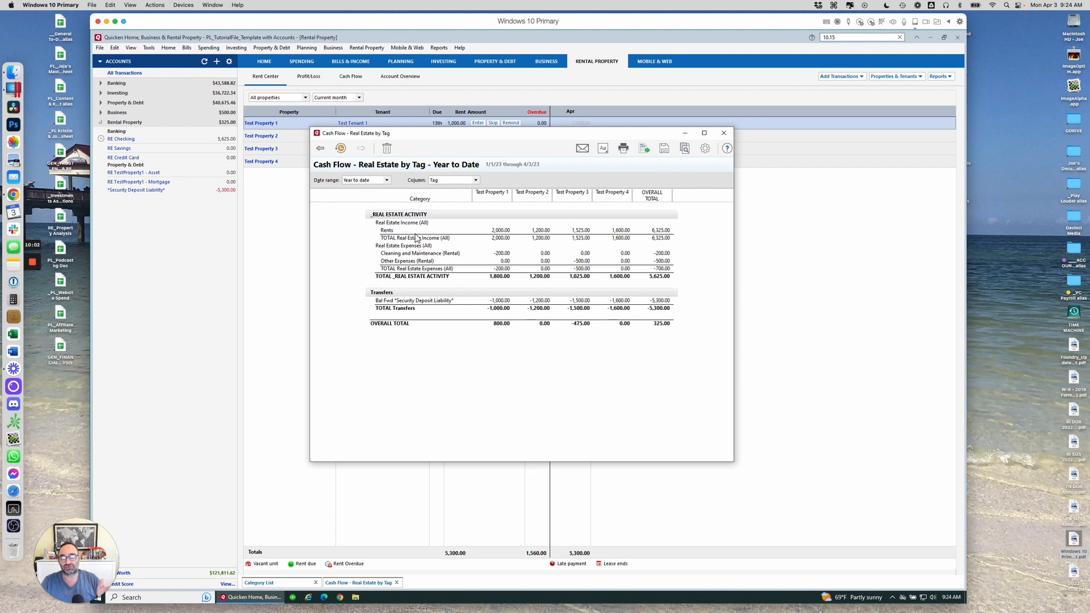
Set the transfers option in the Real Estate by Tag report's advanced settings to Exclude all and regenerate the report.
{"action": "left_click", "coordinate": [705, 148]}
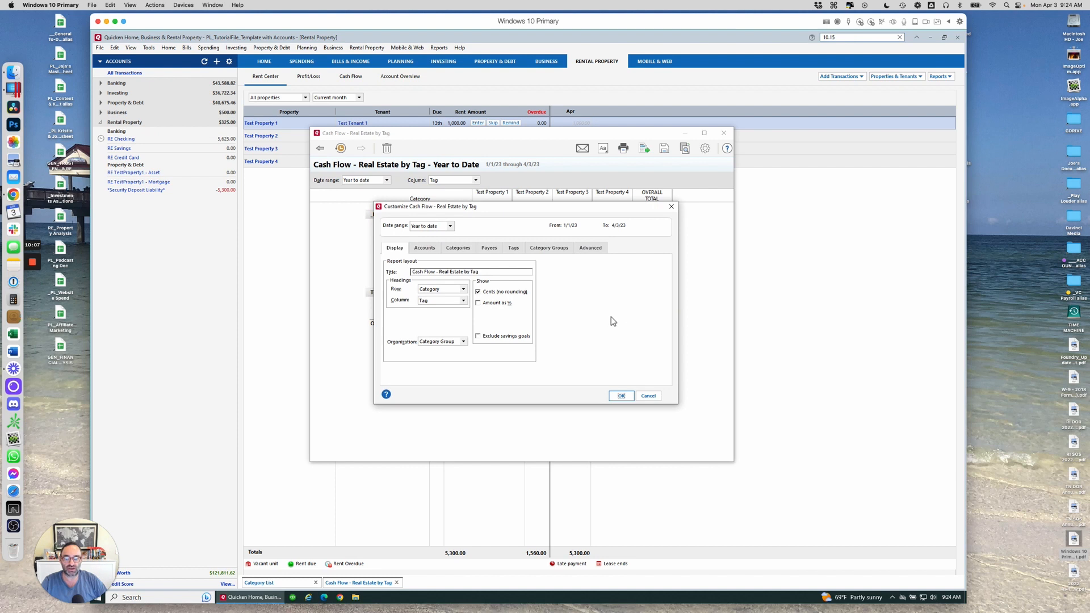
{"action": "left_click", "coordinate": [590, 249]}
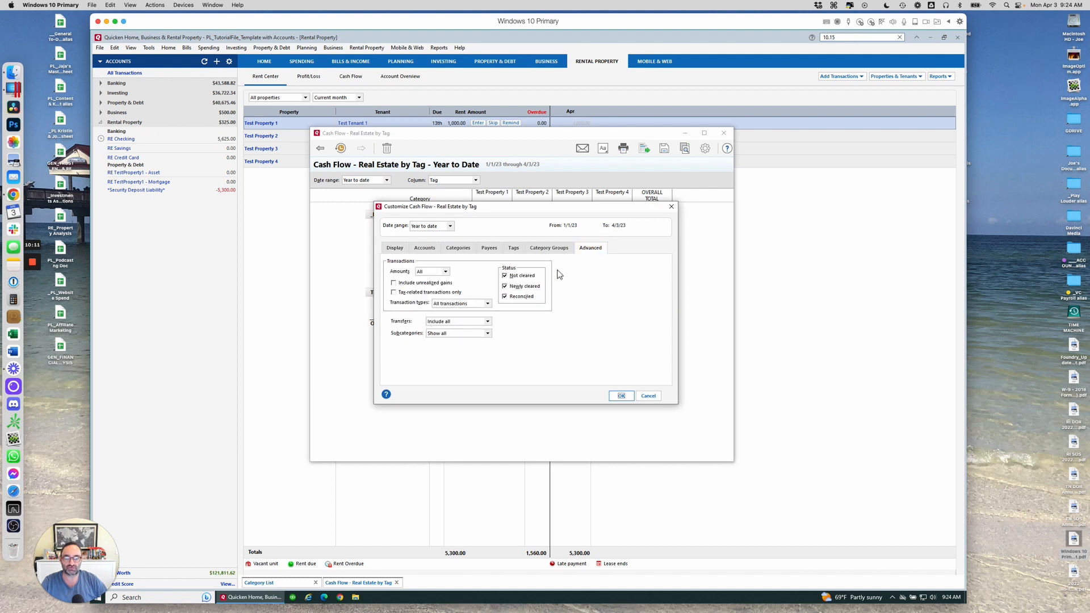
{"action": "left_click", "coordinate": [457, 321]}
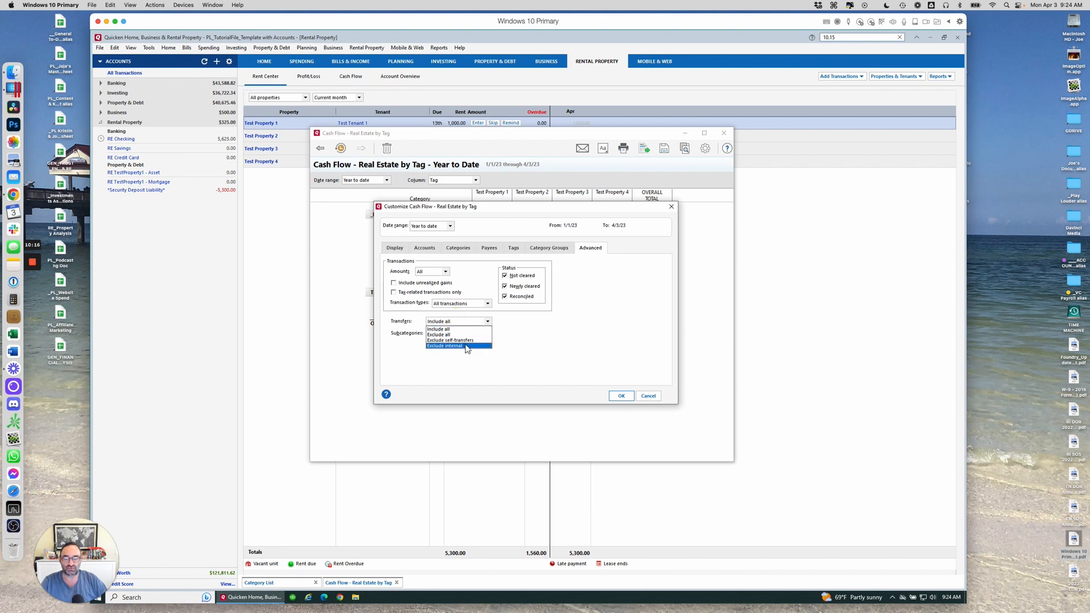
{"action": "left_click", "coordinate": [454, 334]}
{"action": "left_click", "coordinate": [621, 396]}
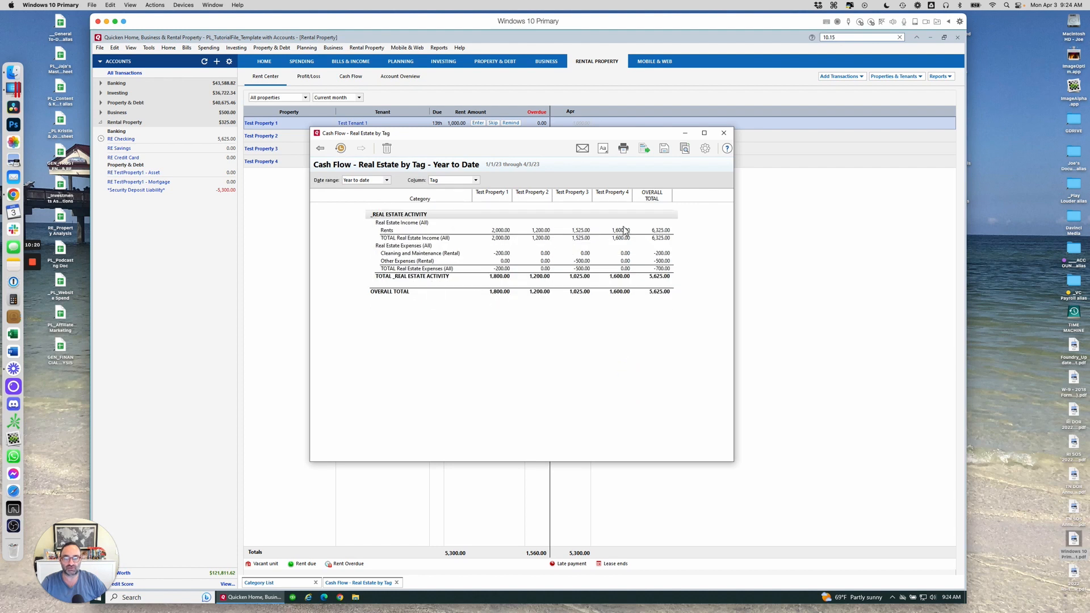
Restore the report's transfers option to Include all and regenerate the cash flow report.
{"action": "left_click", "coordinate": [705, 148]}
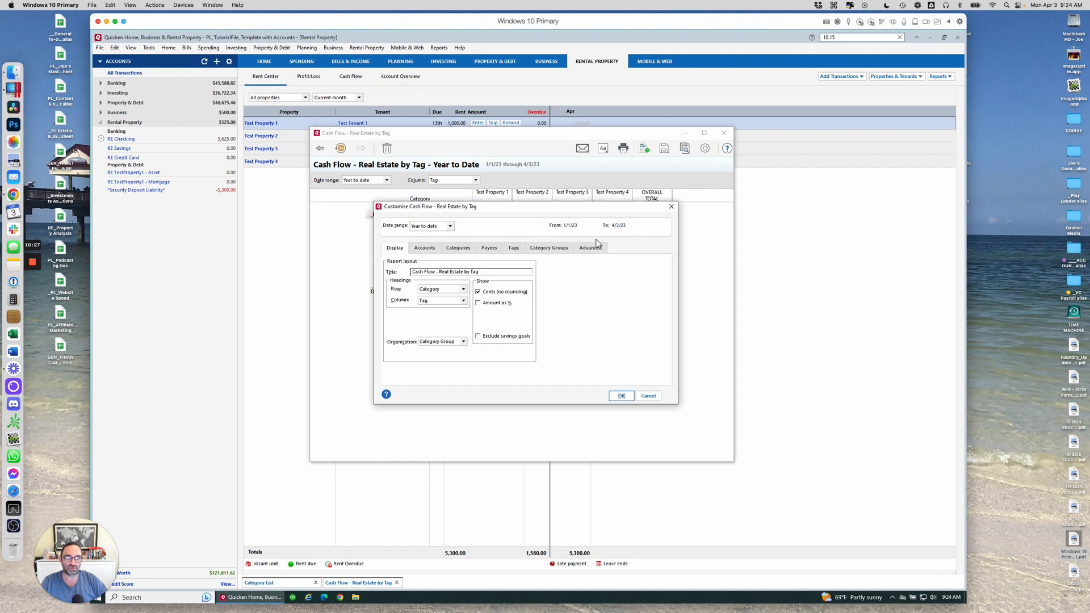
{"action": "left_click", "coordinate": [593, 249]}
{"action": "left_click", "coordinate": [472, 322]}
{"action": "left_click", "coordinate": [468, 327]}
{"action": "left_click", "coordinate": [467, 320]}
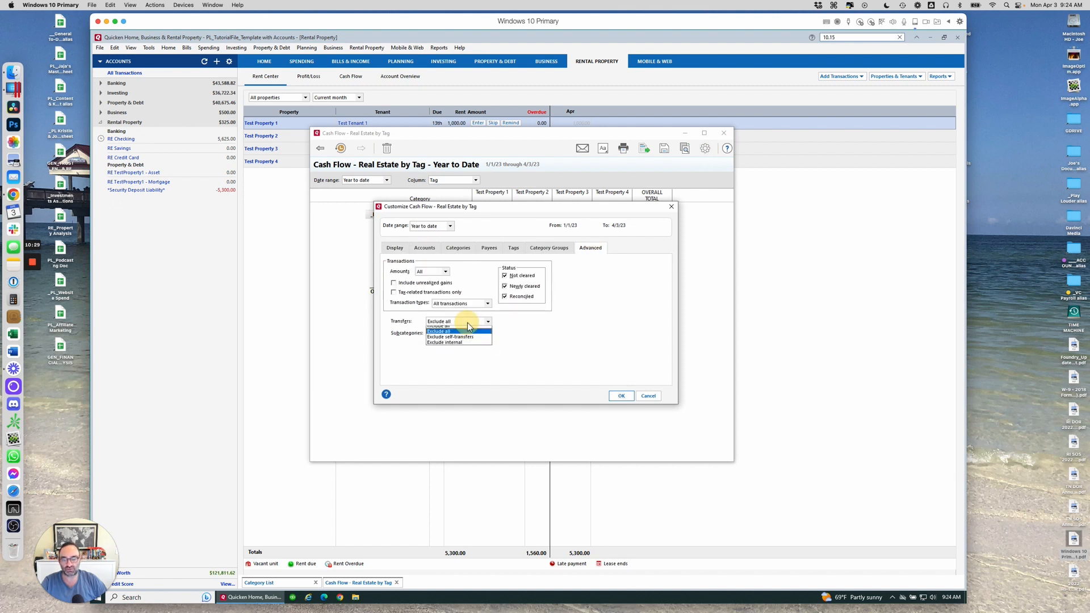
{"action": "left_click", "coordinate": [469, 321]}
{"action": "left_click", "coordinate": [487, 322]}
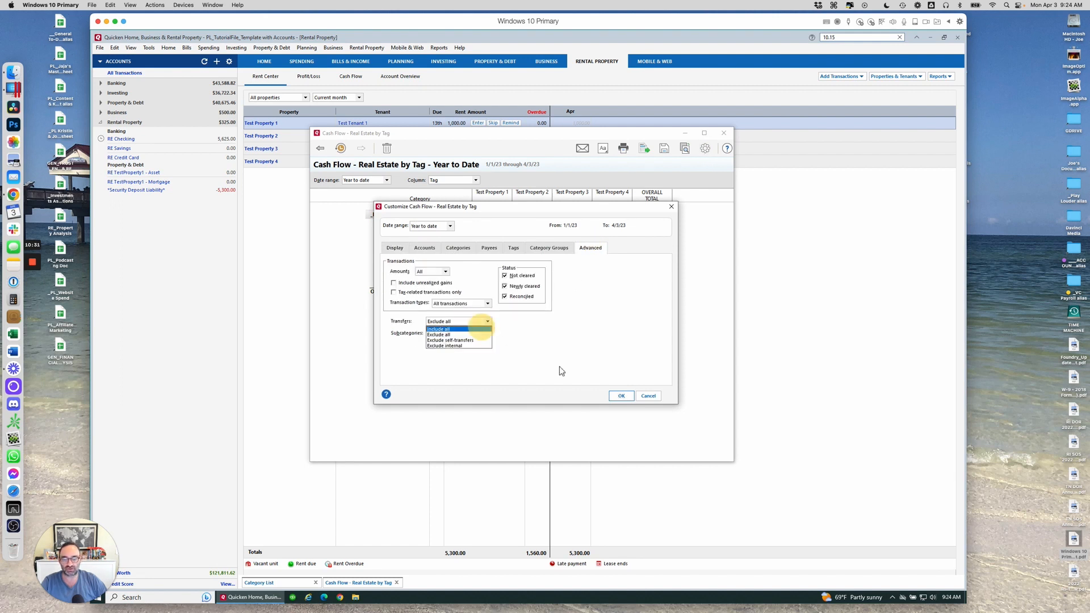
{"action": "left_click", "coordinate": [619, 396]}
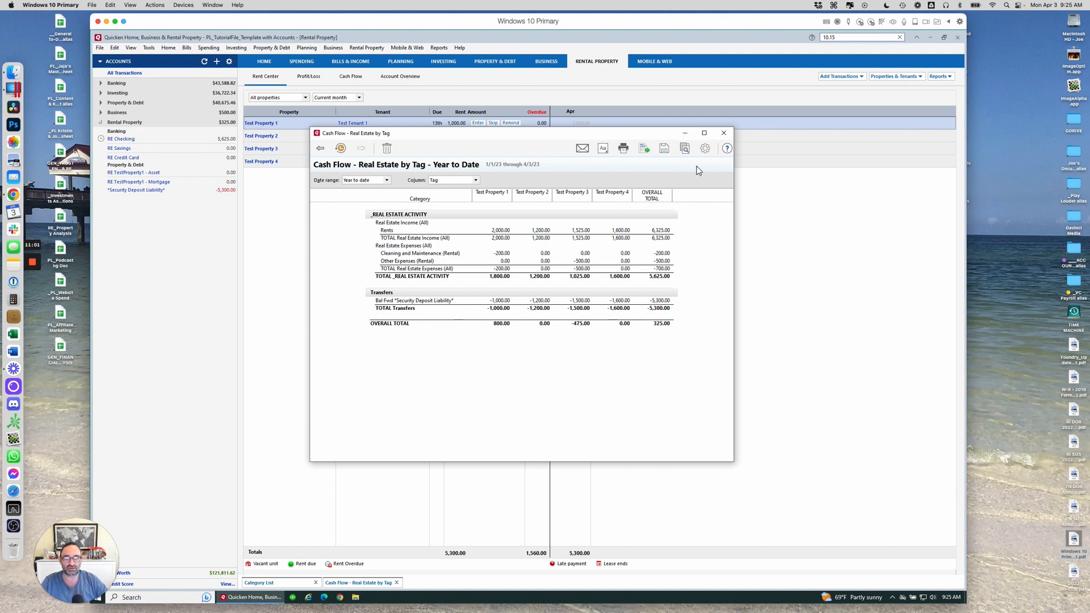
Minimize the report and start adding a rental property named Test Property 5, with Test Property 5 as its tag.
{"action": "left_click", "coordinate": [684, 133]}
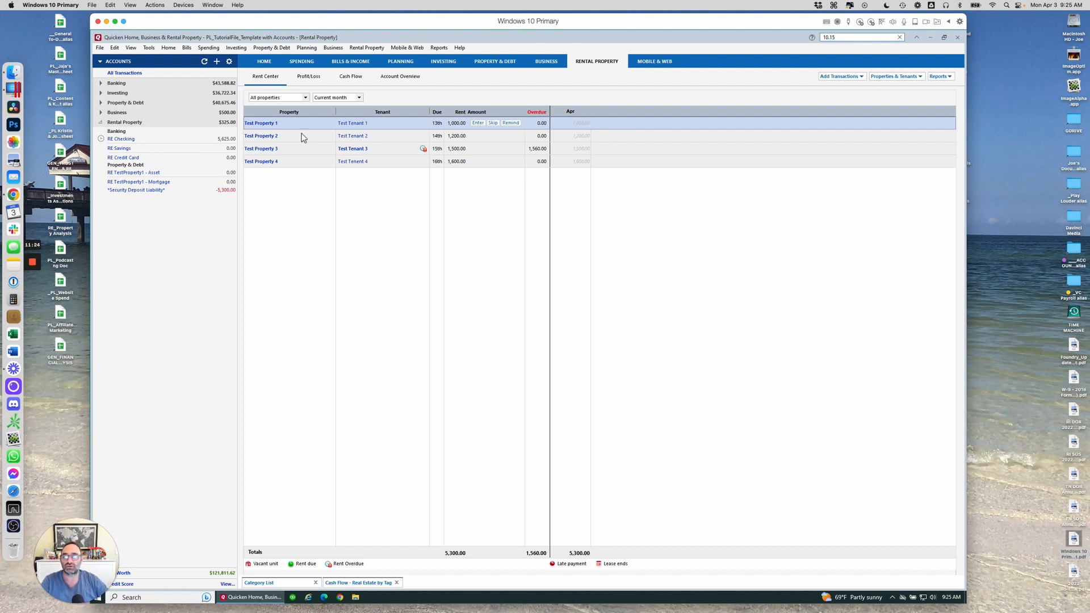
{"action": "left_click", "coordinate": [893, 76]}
{"action": "left_click", "coordinate": [888, 86]}
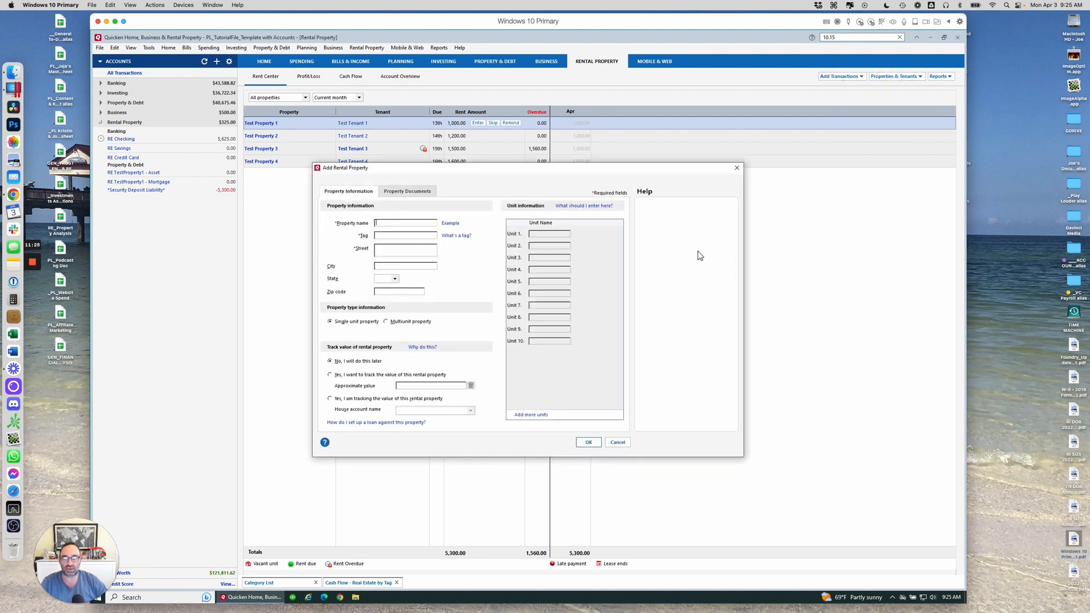
{"action": "type", "text": "Test Property 5"}
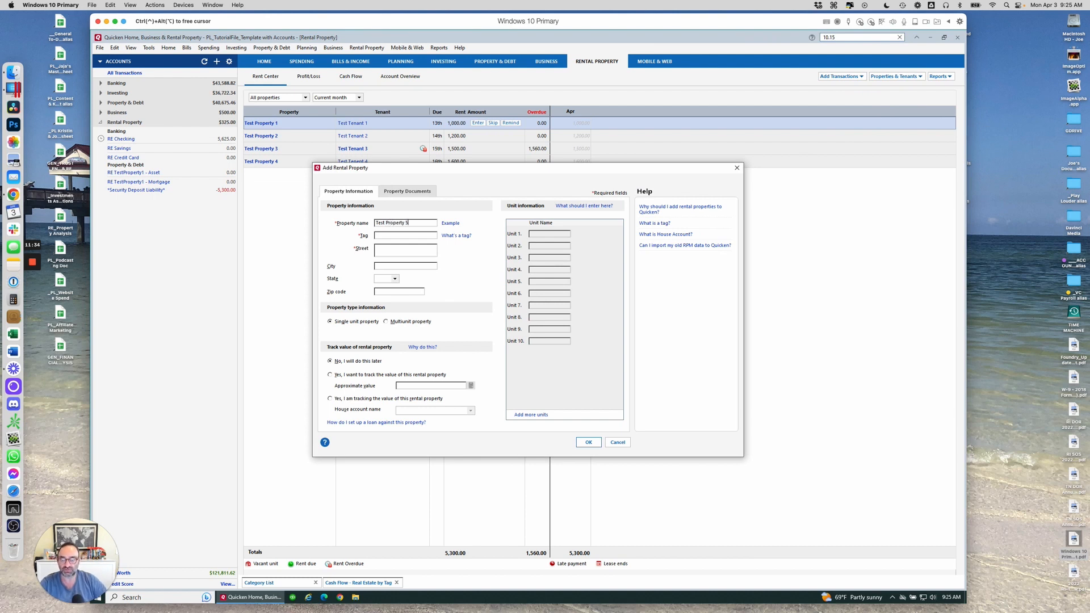
{"action": "key", "text": "Tab"}
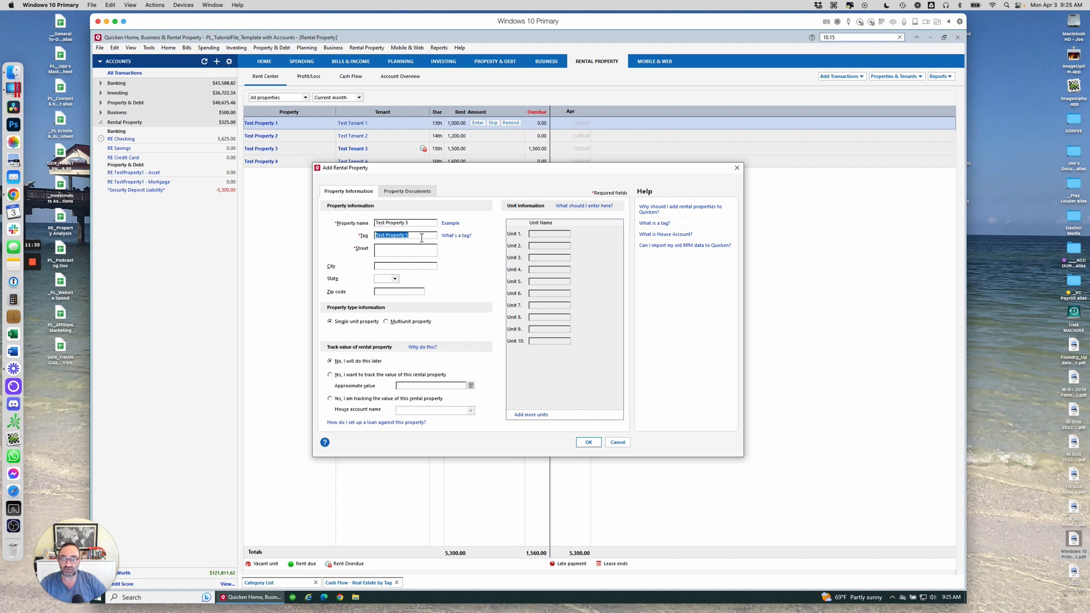
Enter Test Property 5 Addr as the new property's street and fill in its city, state and zip code.
{"action": "left_click", "coordinate": [390, 252]}
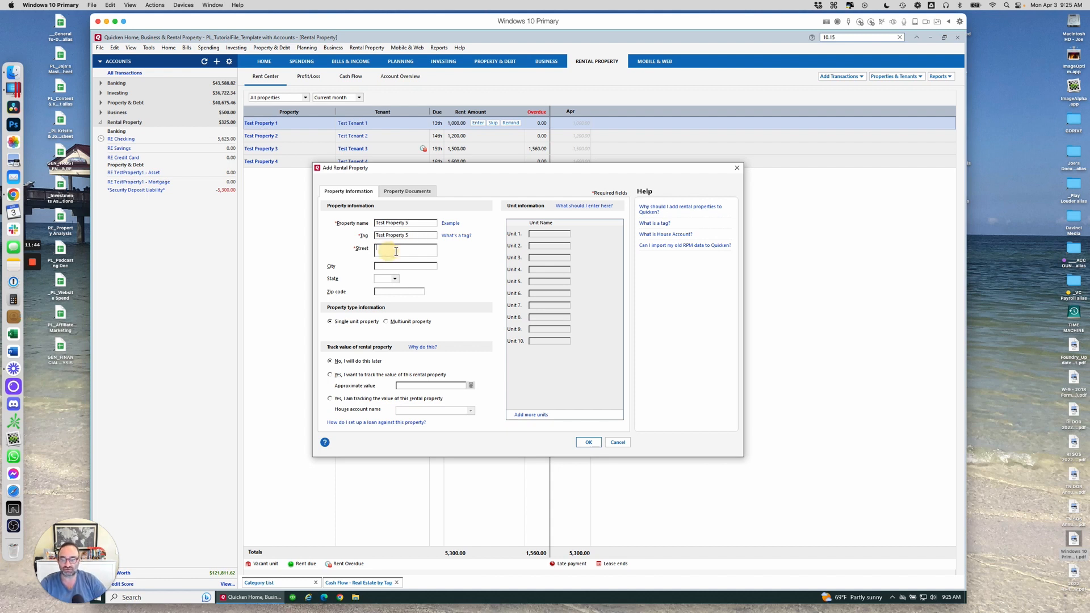
{"action": "type", "text": "Test Property 5"}
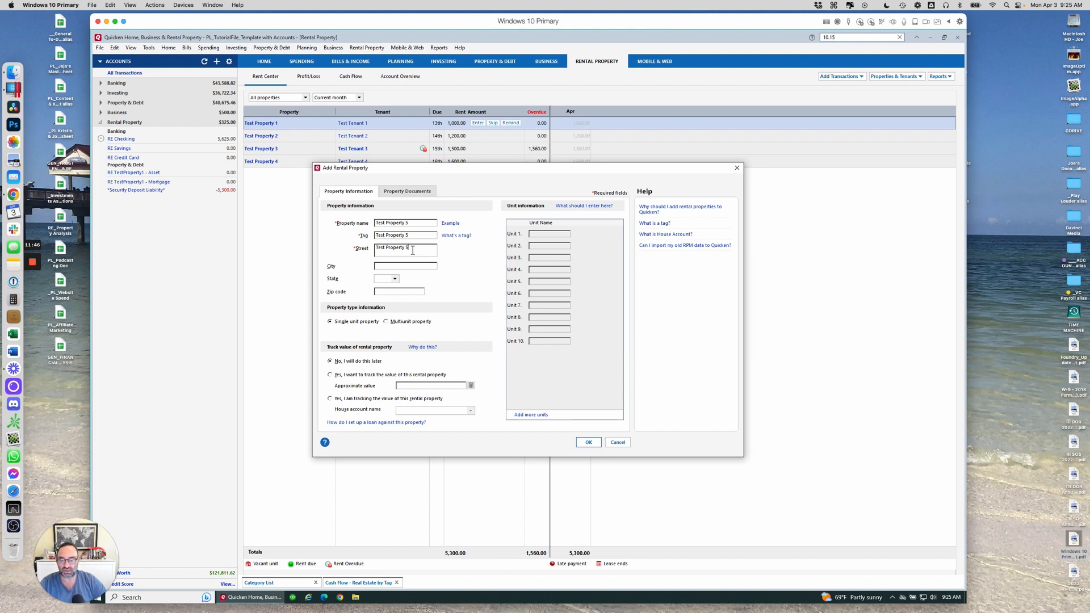
{"action": "type", "text": "Addr"}
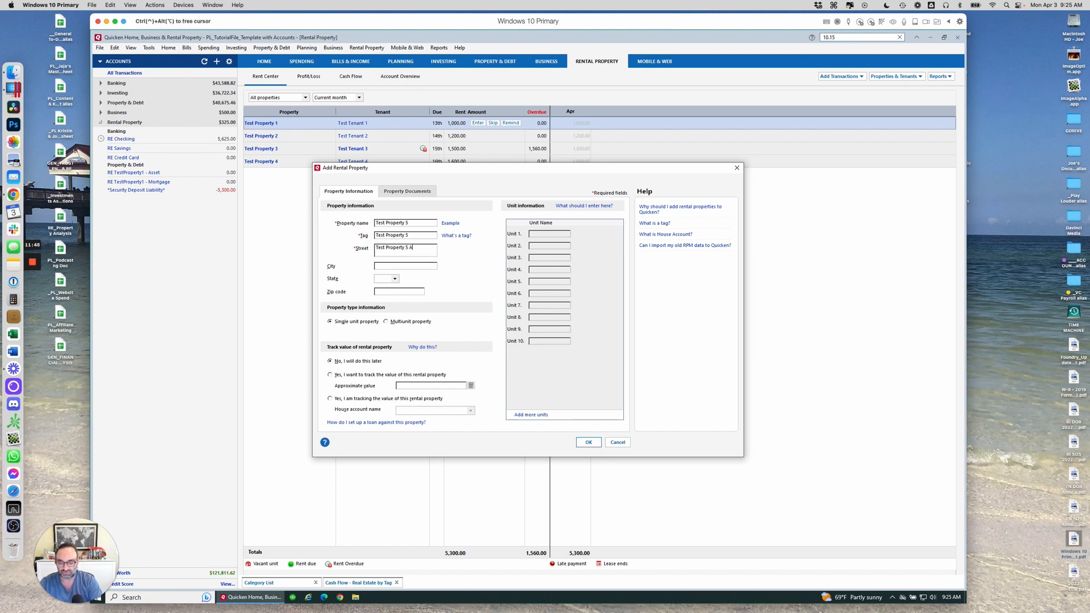
{"action": "key", "text": "Tab"}
{"action": "type", "text": "P"}
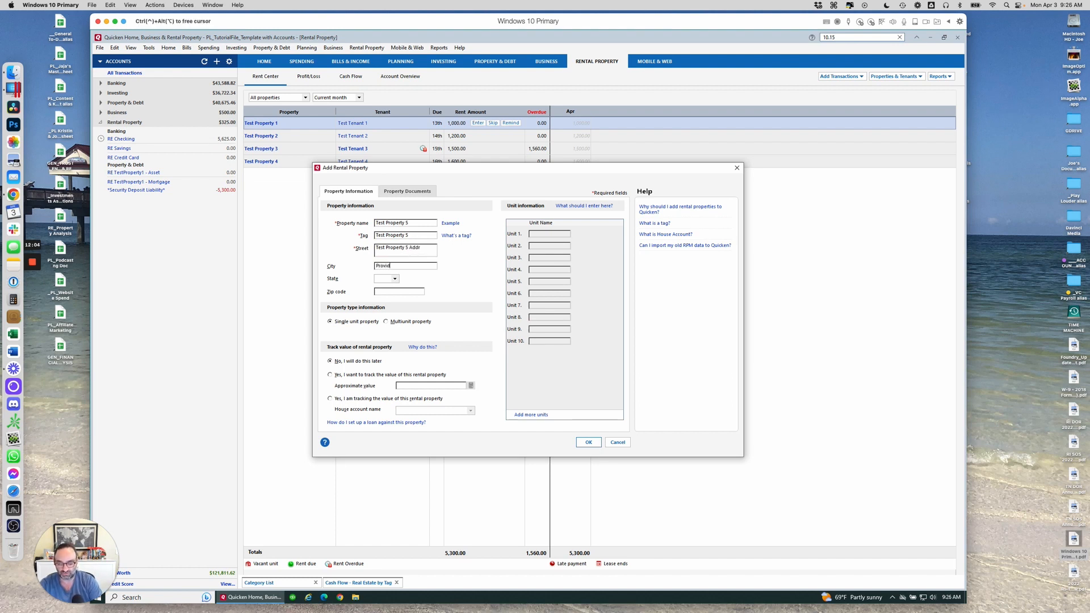
{"action": "key", "text": "Tab"}
{"action": "type", "text": "RI"}
{"action": "type", "text": "0290"}
{"action": "type", "text": "4"}
{"action": "key", "text": "Tab"}
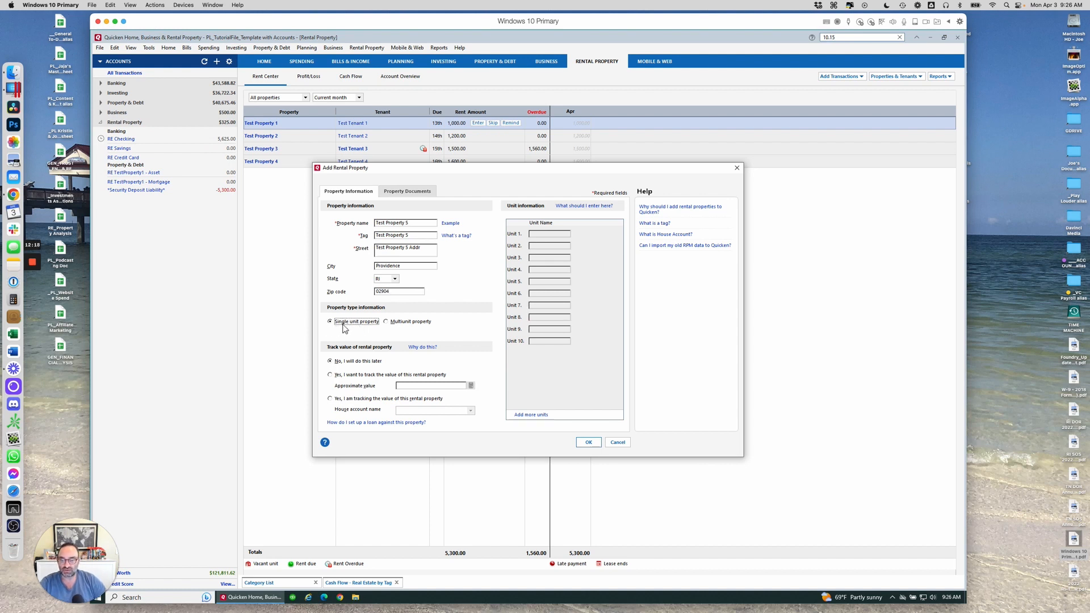
Make the new property a multiunit property and name its first two units Unit 1 and Unit 2.
{"action": "left_click", "coordinate": [392, 322]}
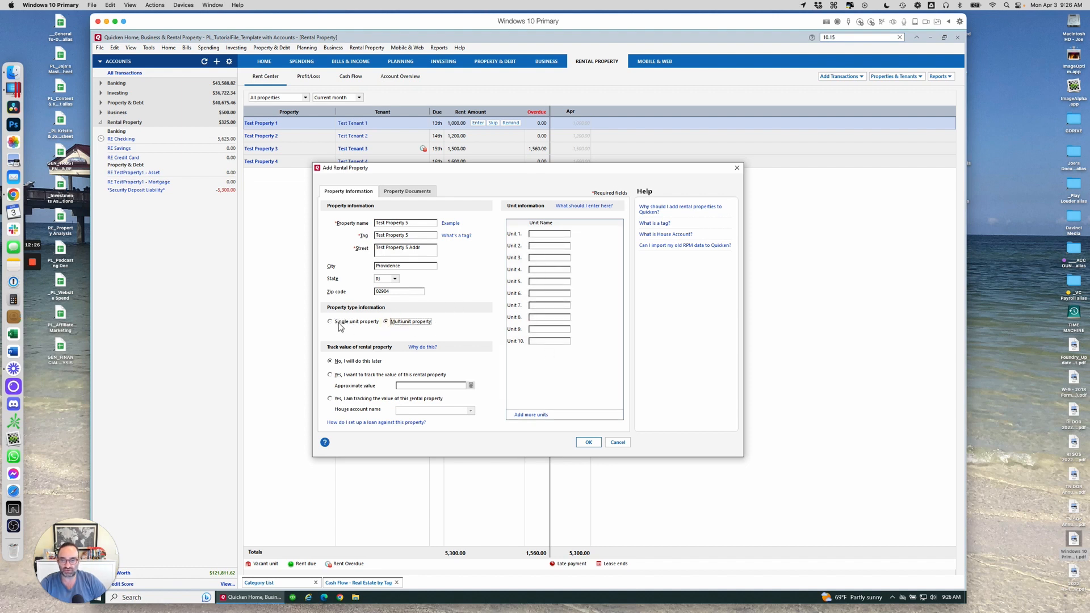
{"action": "left_click", "coordinate": [546, 234]}
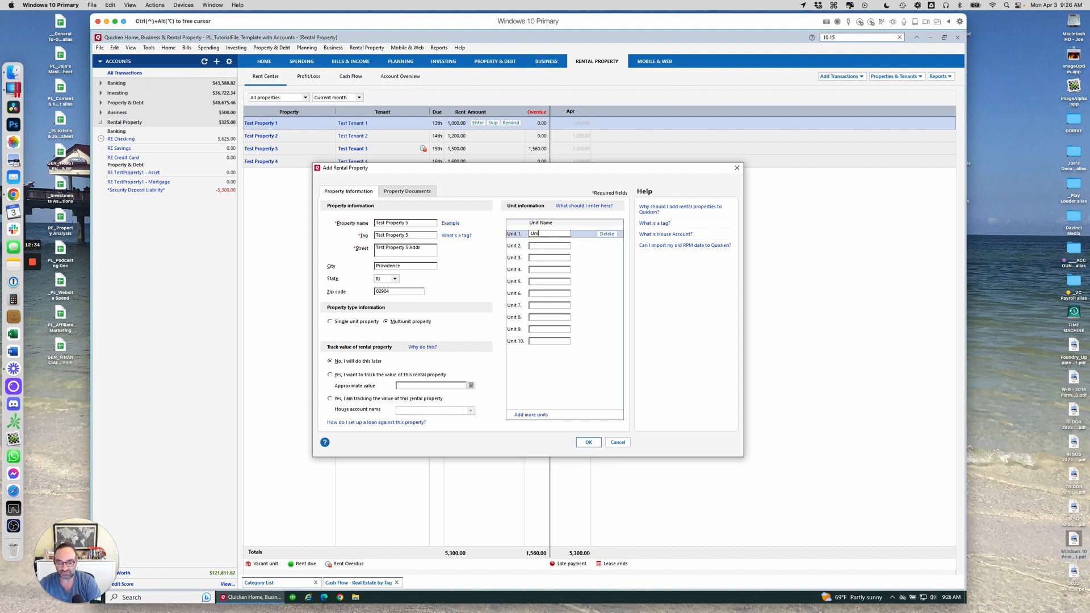
{"action": "type", "text": "Unit 1"}
{"action": "key", "text": "Tab"}
{"action": "type", "text": "Unit 2"}
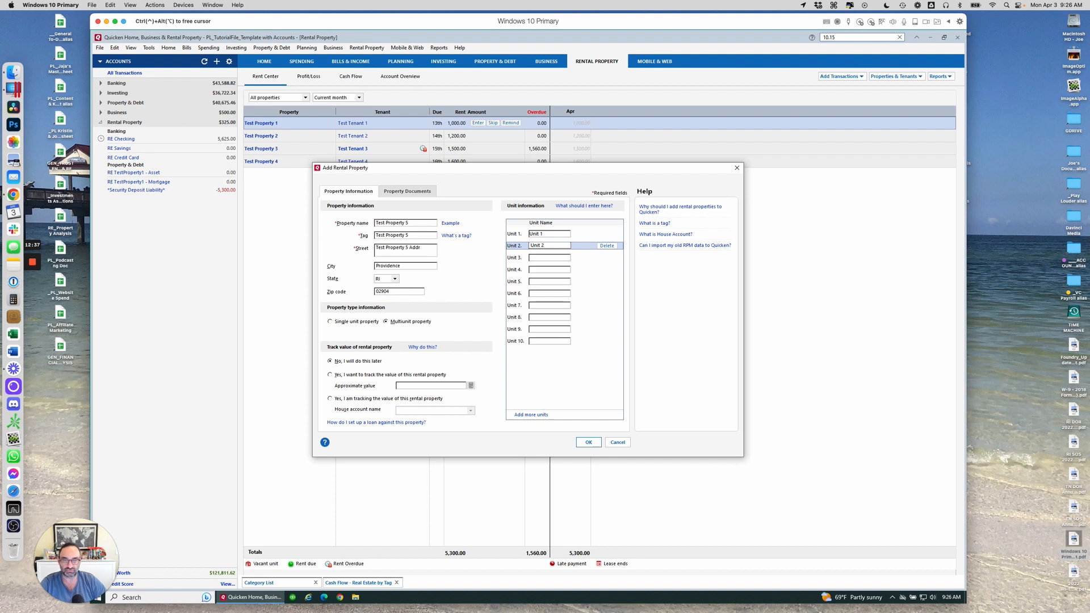
{"action": "key", "text": "Tab"}
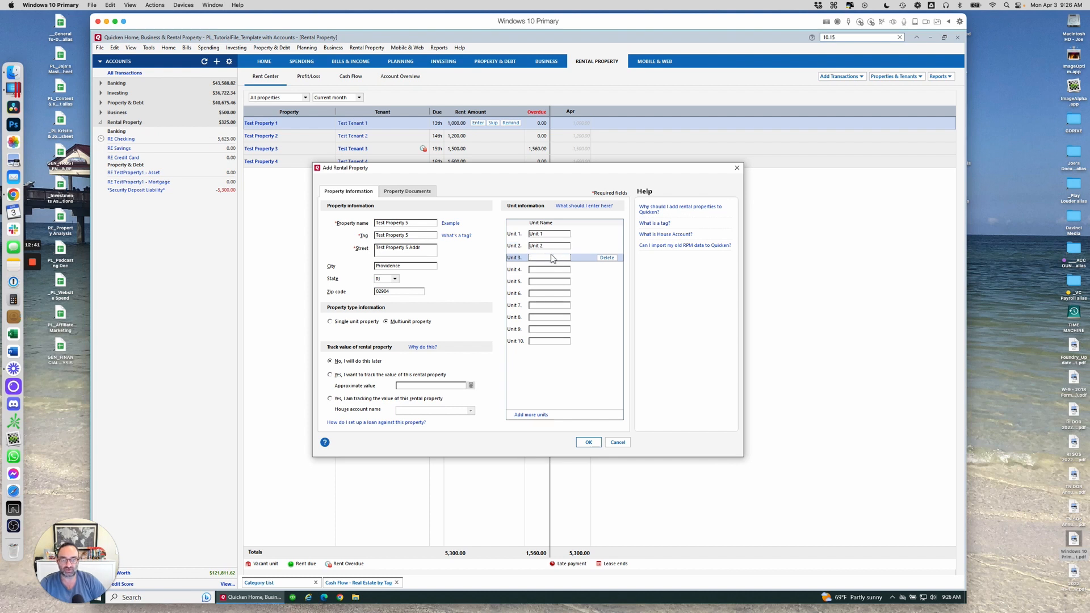
Delete the empty unit rows so that only Unit 1 and Unit 2 remain.
{"action": "left_click", "coordinate": [608, 259]}
{"action": "left_click", "coordinate": [607, 258]}
{"action": "left_click", "coordinate": [608, 258]}
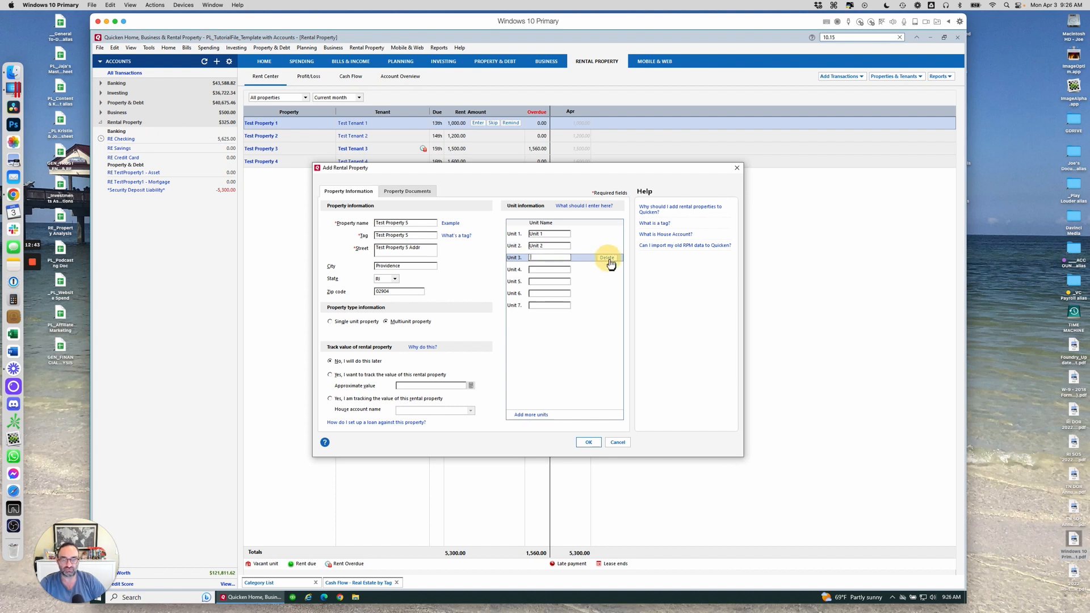
{"action": "left_click", "coordinate": [608, 258]}
{"action": "left_click", "coordinate": [608, 258]}
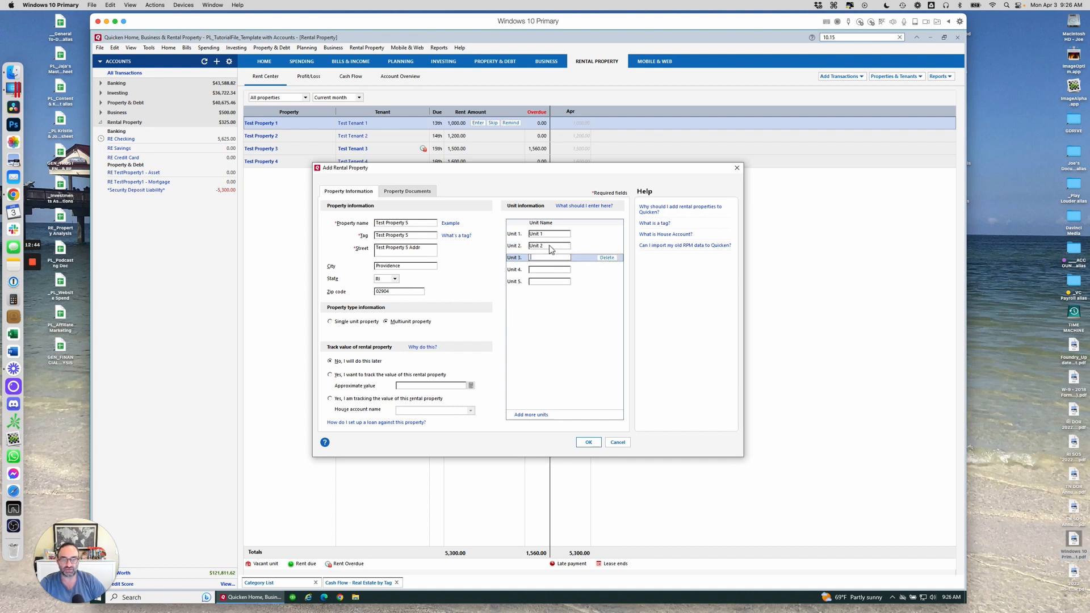
{"action": "left_click", "coordinate": [607, 258]}
{"action": "left_click", "coordinate": [608, 259]}
{"action": "left_click", "coordinate": [608, 258]}
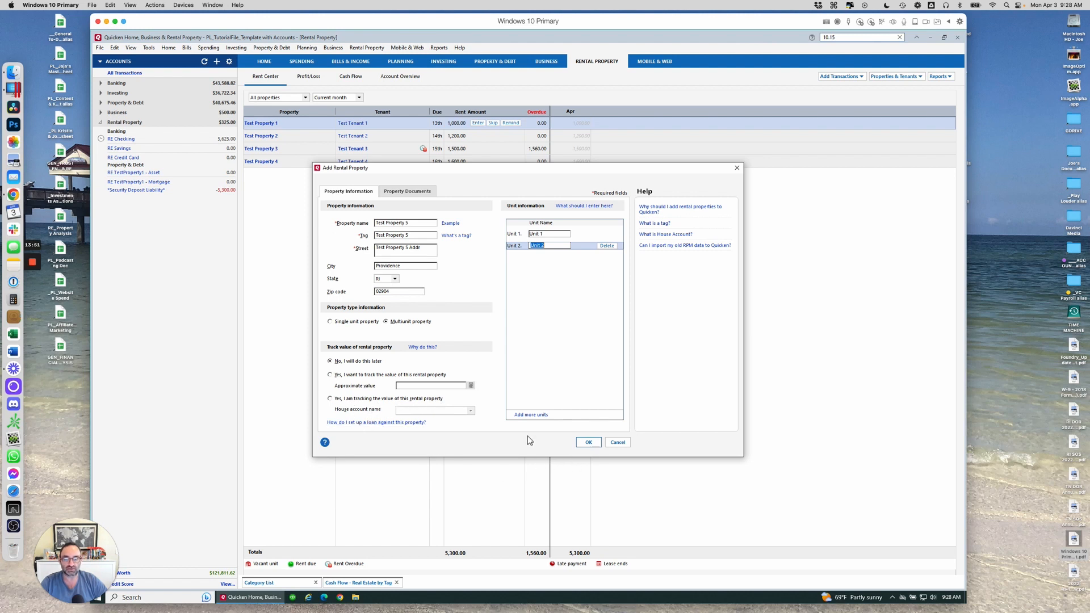
Check the property documents section for Test Property 5 and save the new property.
{"action": "left_click", "coordinate": [418, 193]}
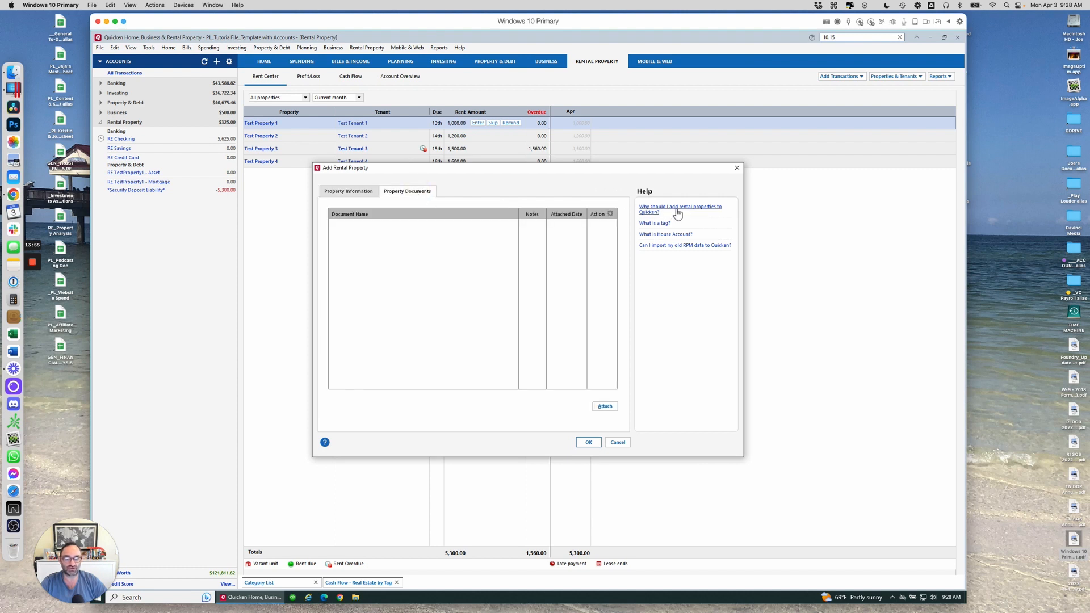
{"action": "left_click", "coordinate": [361, 192]}
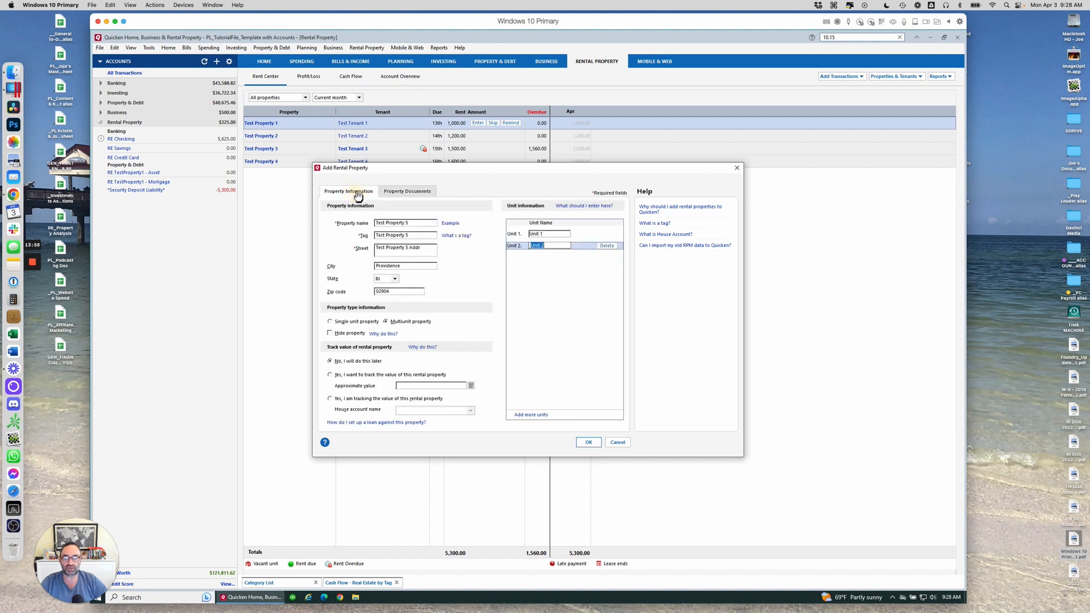
{"action": "left_click", "coordinate": [587, 444]}
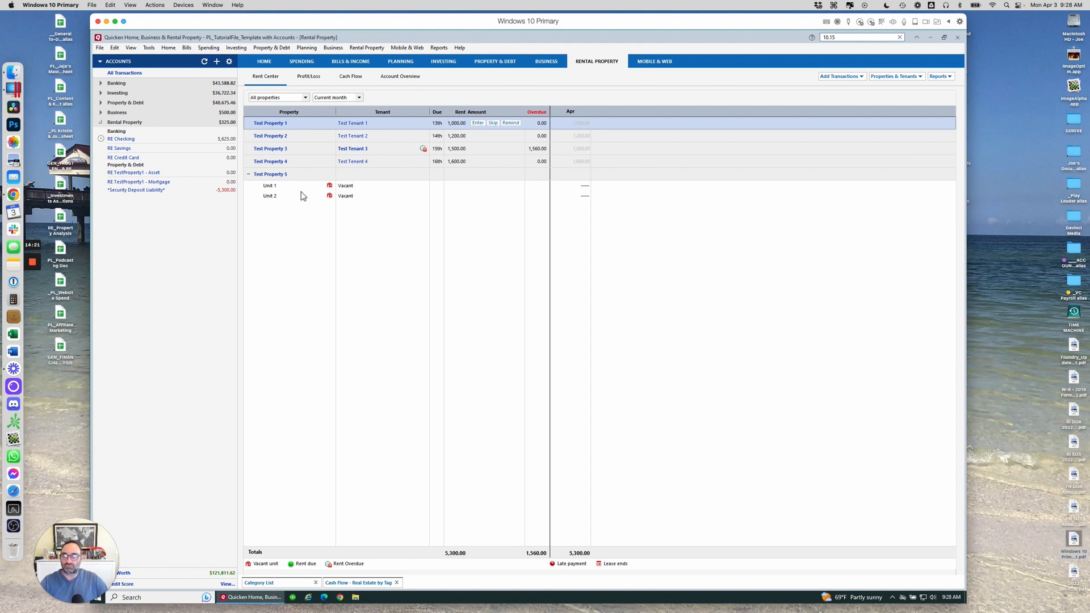
Start a new rental tenant record named Unit 1 Tenant with a rent amount of 1,000.
{"action": "left_click", "coordinate": [282, 186]}
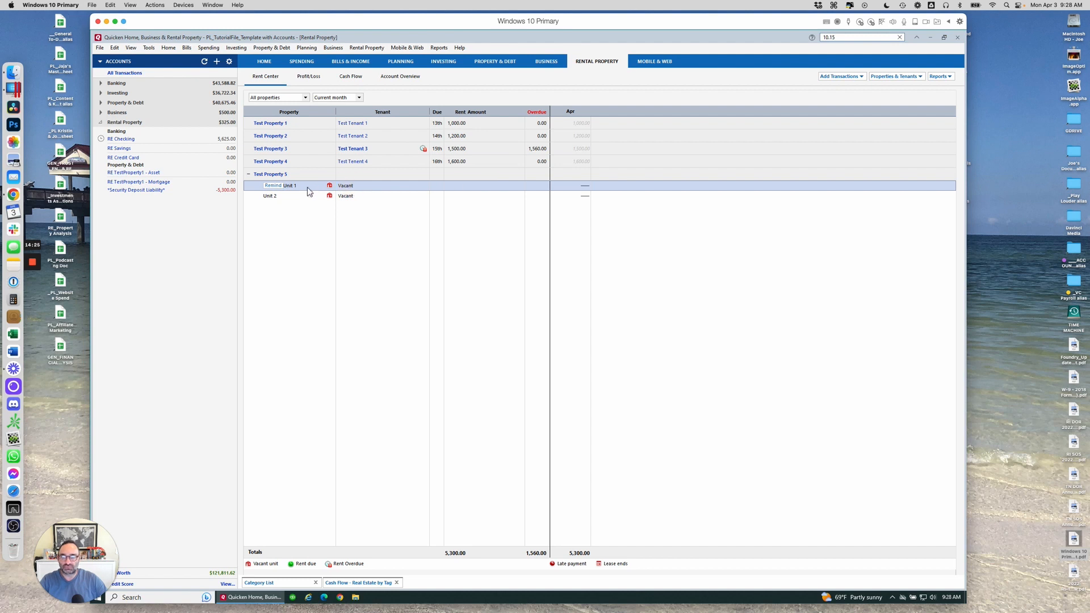
{"action": "left_click", "coordinate": [889, 80]}
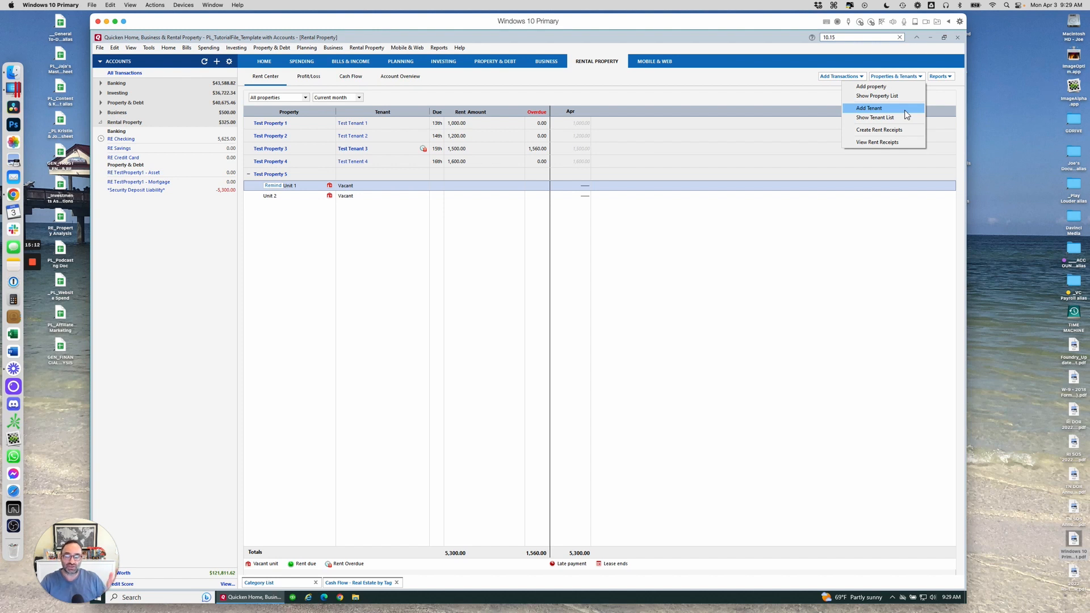
{"action": "left_click", "coordinate": [904, 111]}
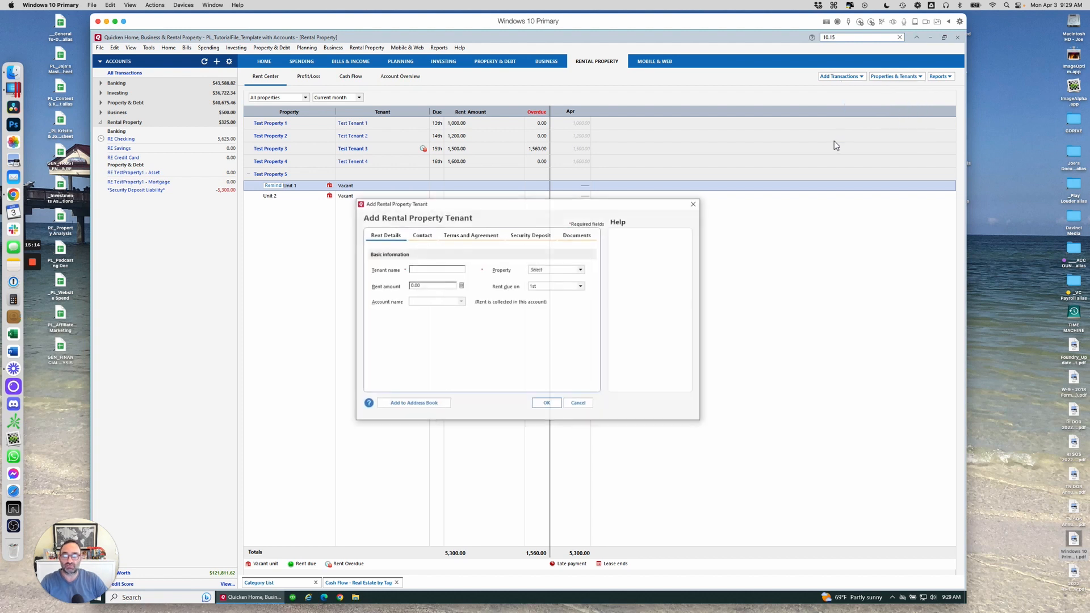
{"action": "type", "text": "Unit"}
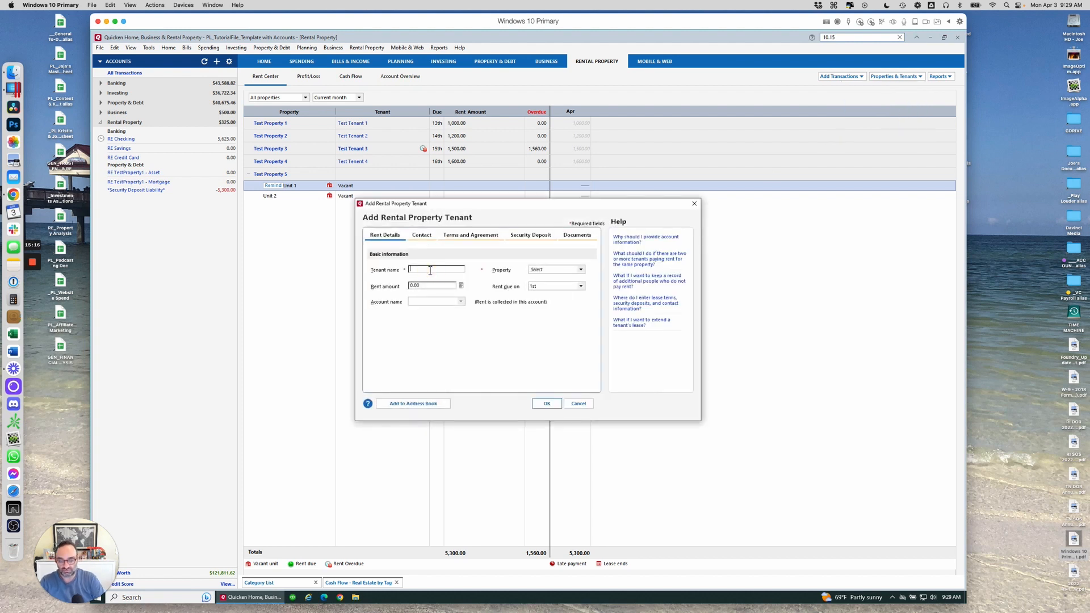
{"action": "type", "text": " 1 Tenant"}
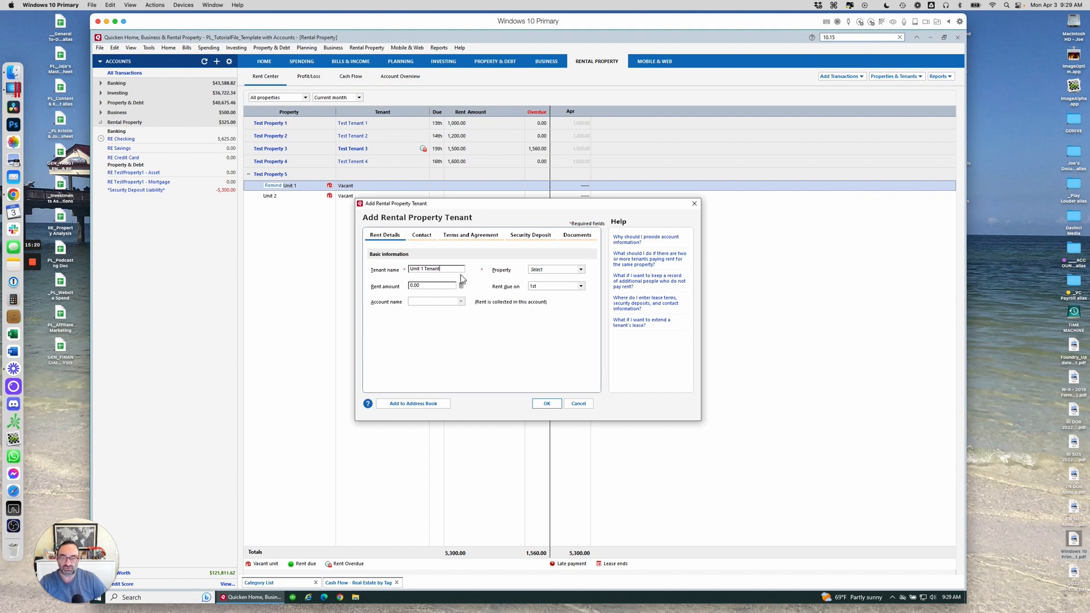
{"action": "left_click", "coordinate": [435, 288]}
{"action": "type", "text": "1,"}
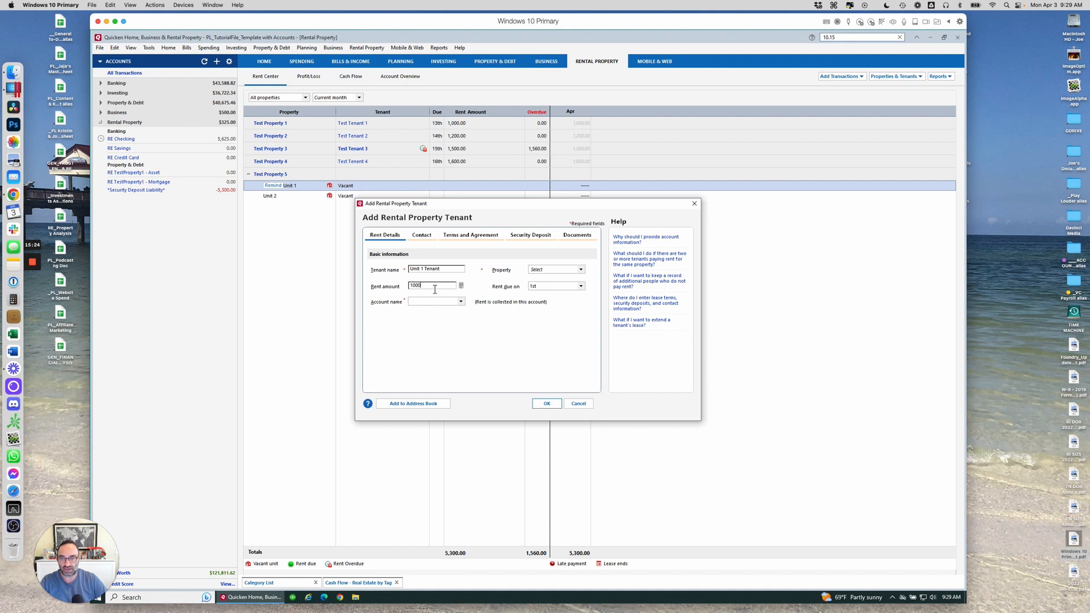
{"action": "type", "text": "000"}
{"action": "key", "text": "Tab"}
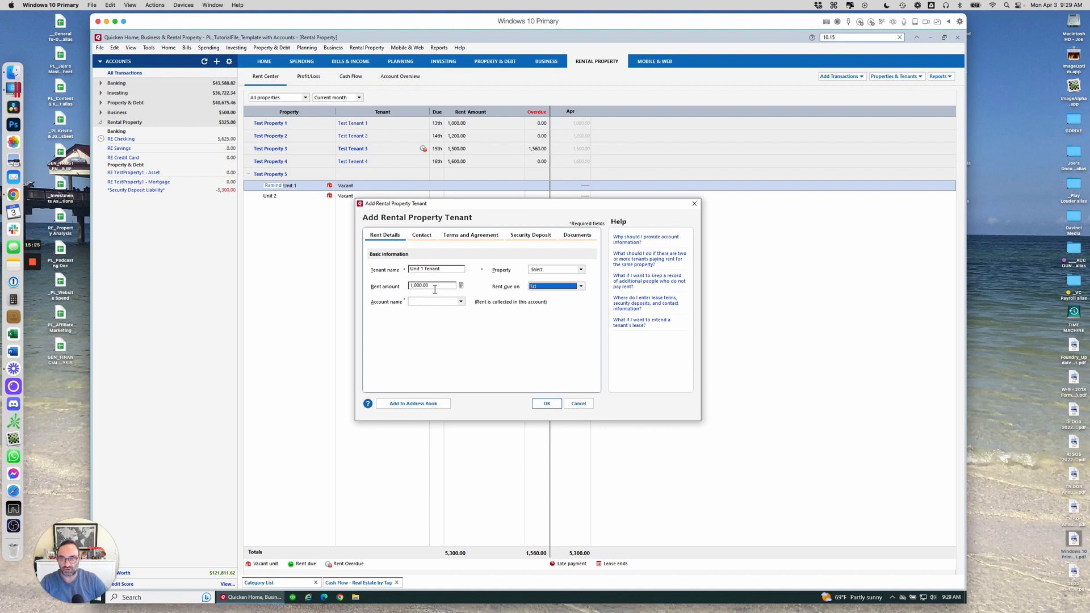
Assign the tenant to Unit 1 of Test Property 5, with rent due on the 5th and collected in RE Checking.
{"action": "left_click", "coordinate": [561, 268]}
{"action": "scroll", "coordinate": [559, 286], "scroll_direction": "down", "scroll_amount": 2}
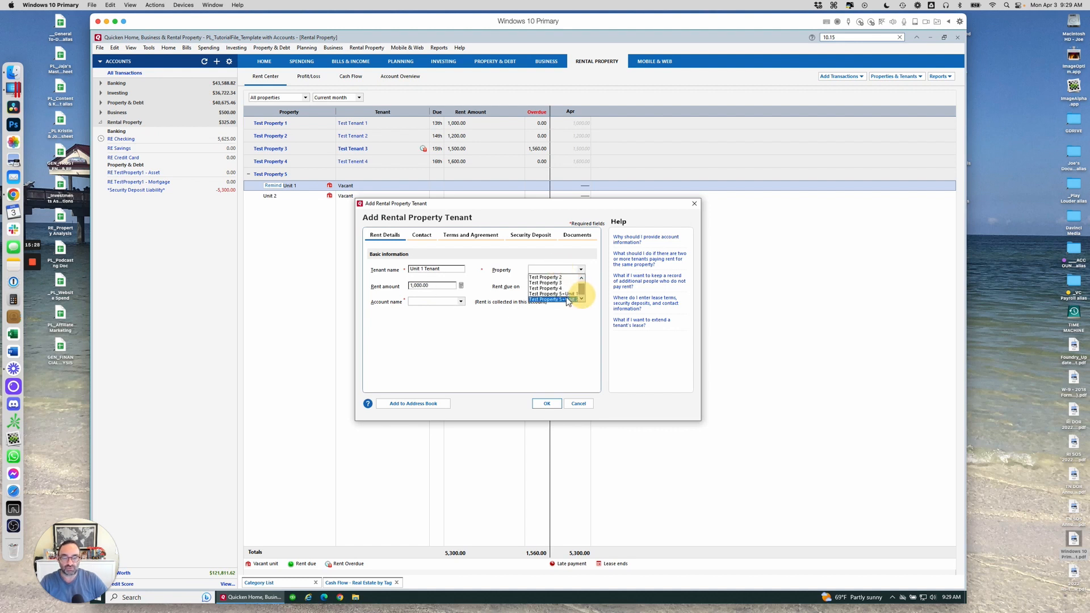
{"action": "left_click", "coordinate": [559, 293]}
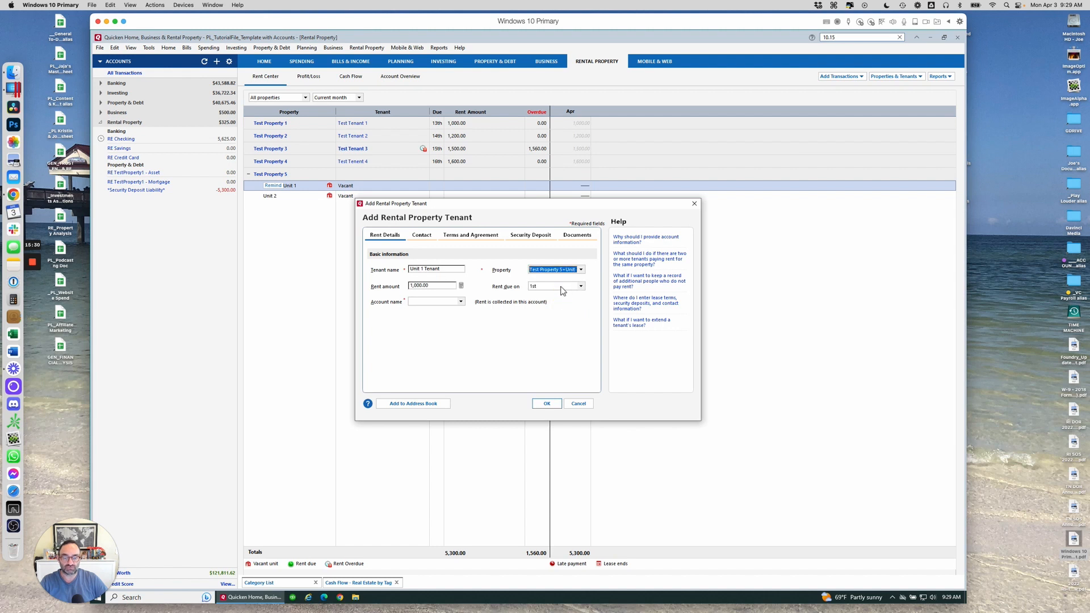
{"action": "left_click", "coordinate": [560, 287]}
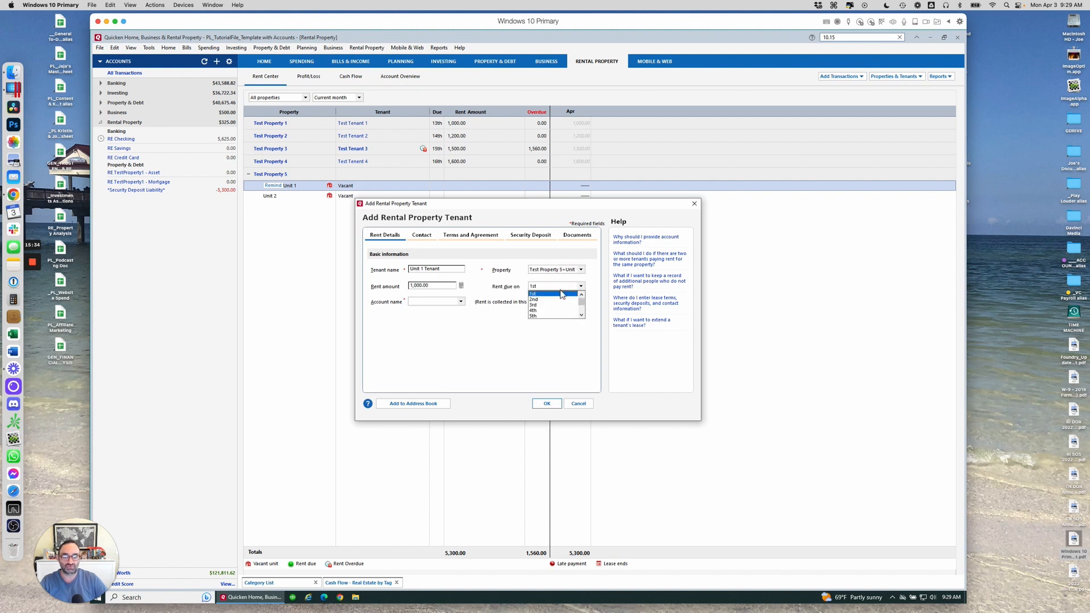
{"action": "left_click", "coordinate": [436, 302]}
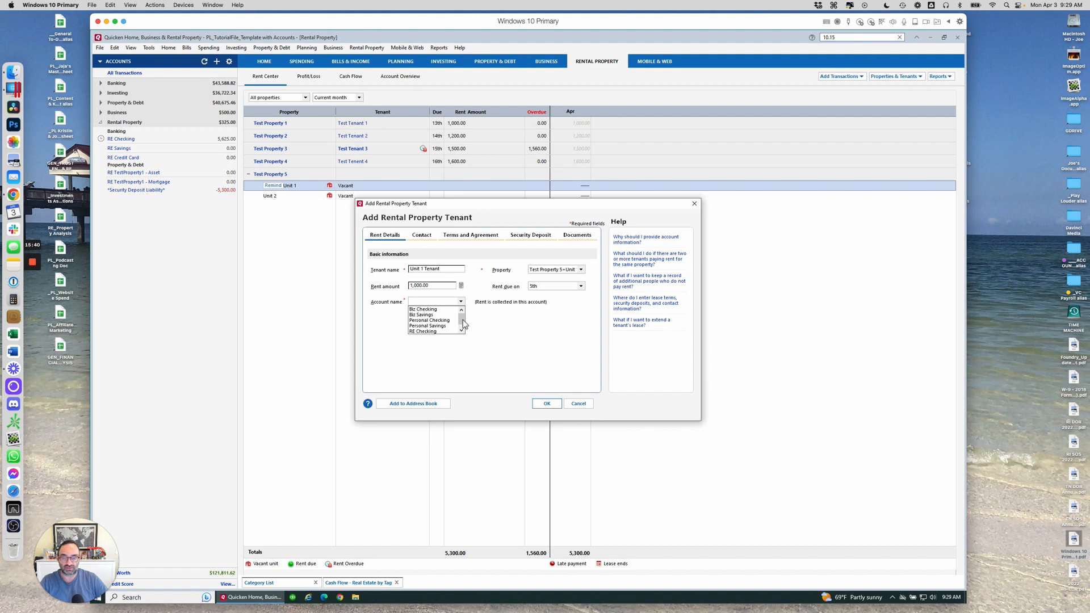
{"action": "scroll", "coordinate": [461, 320], "scroll_direction": "down", "scroll_amount": 1}
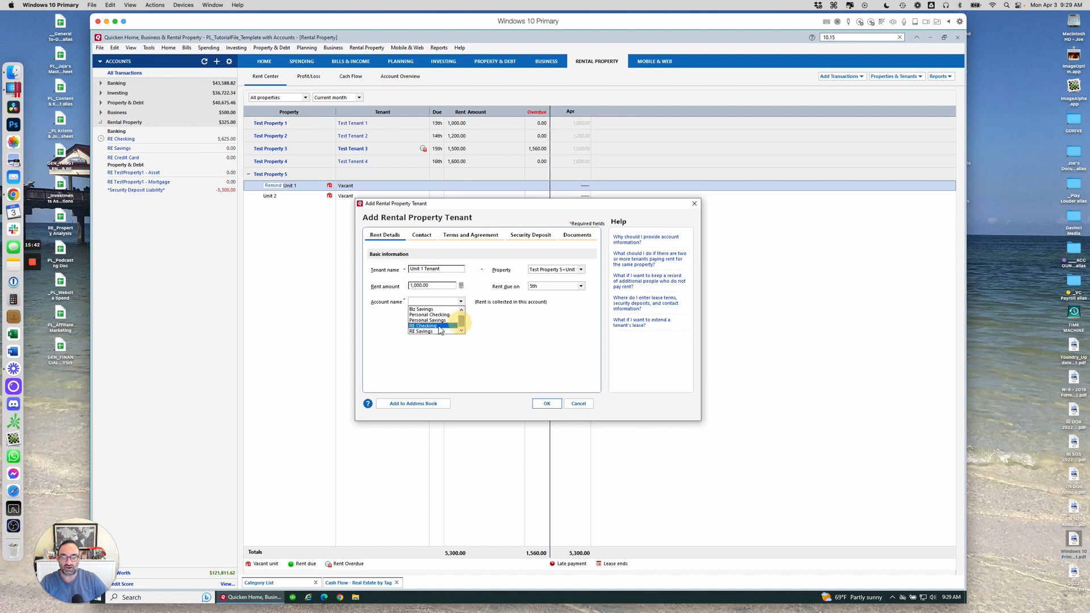
{"action": "left_click", "coordinate": [437, 325]}
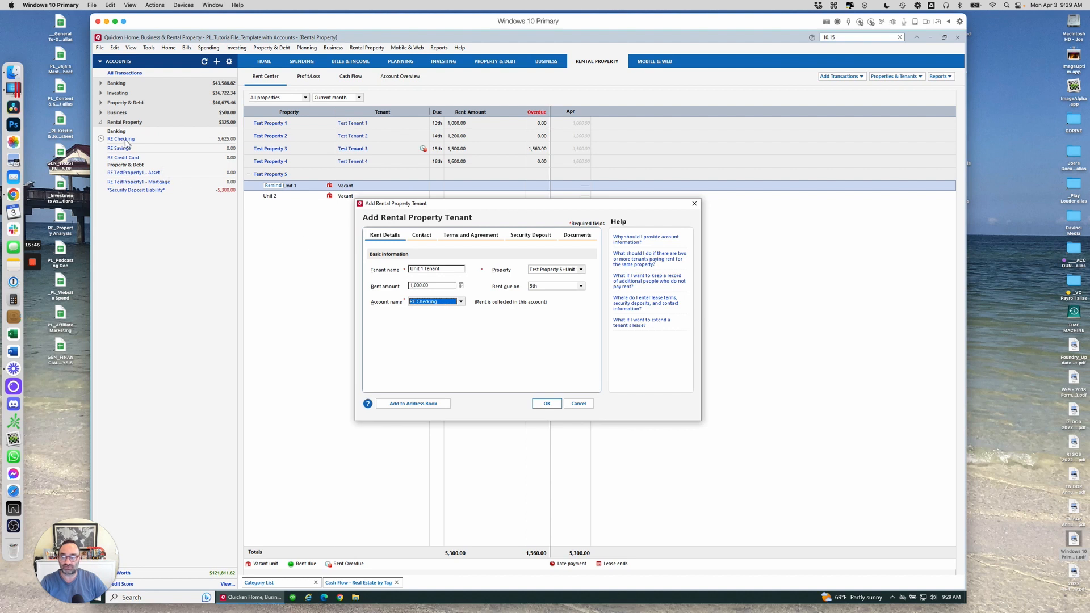
Set the tenant's lease terms to one year with a lease start date of 4/1/23.
{"action": "left_click", "coordinate": [426, 237]}
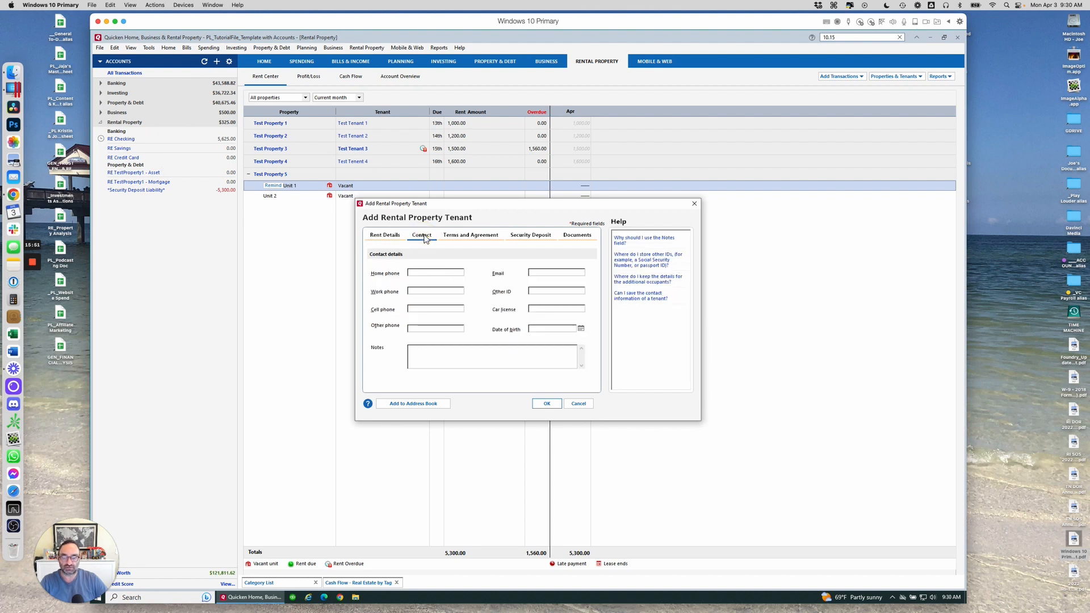
{"action": "left_click", "coordinate": [473, 241]}
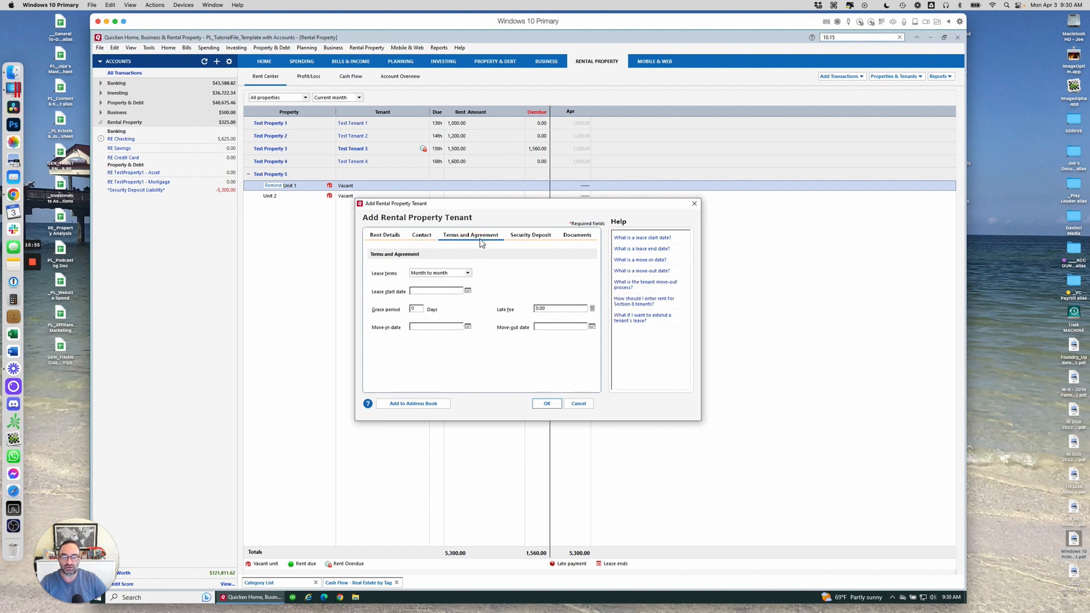
{"action": "left_click", "coordinate": [467, 275]}
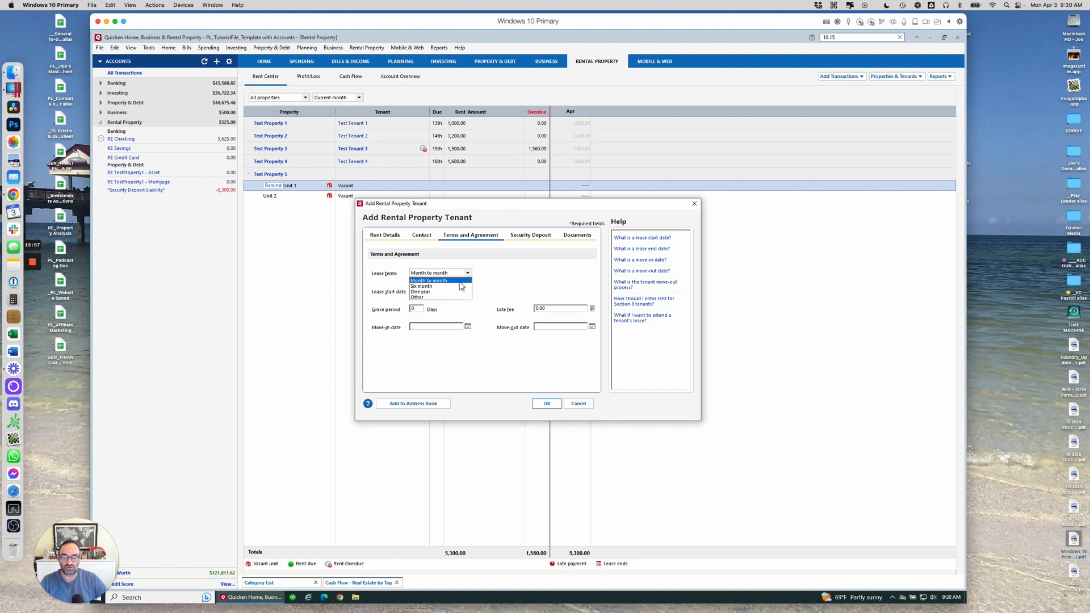
{"action": "left_click", "coordinate": [456, 293]}
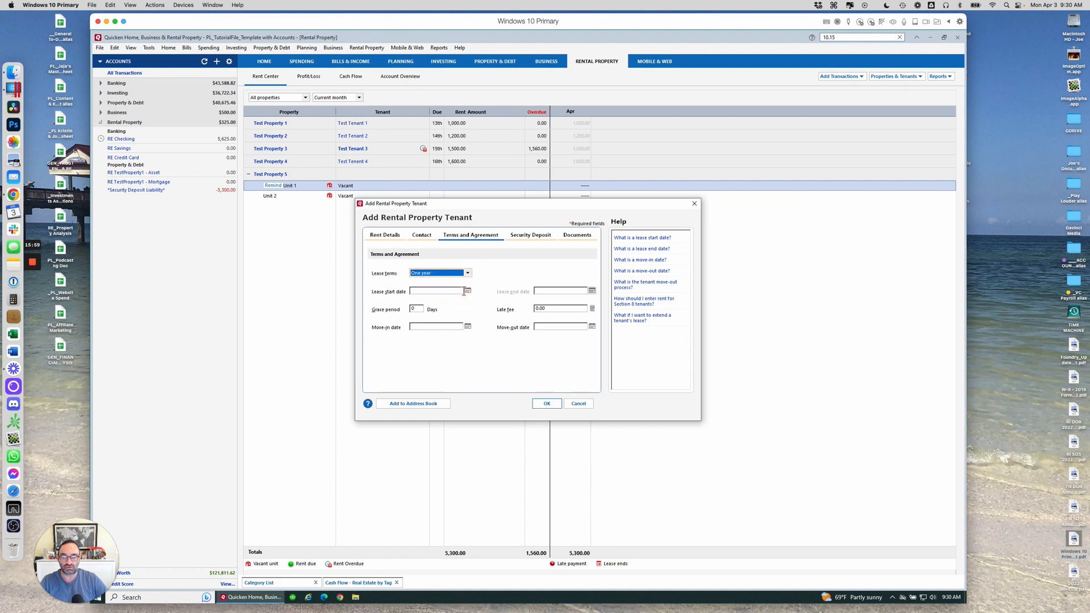
{"action": "left_click", "coordinate": [467, 290]}
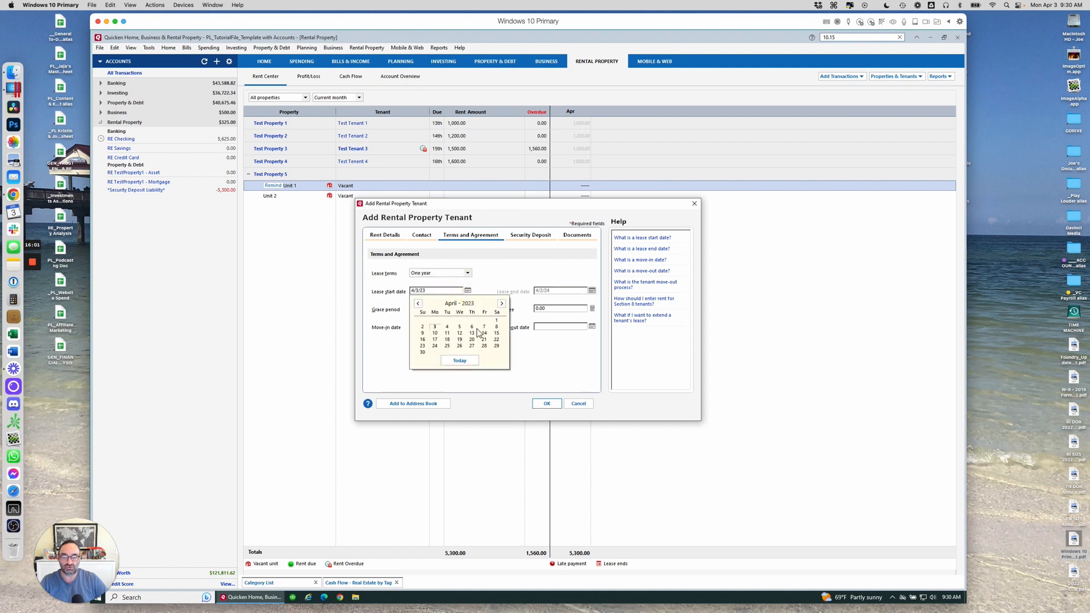
{"action": "left_click", "coordinate": [497, 320]}
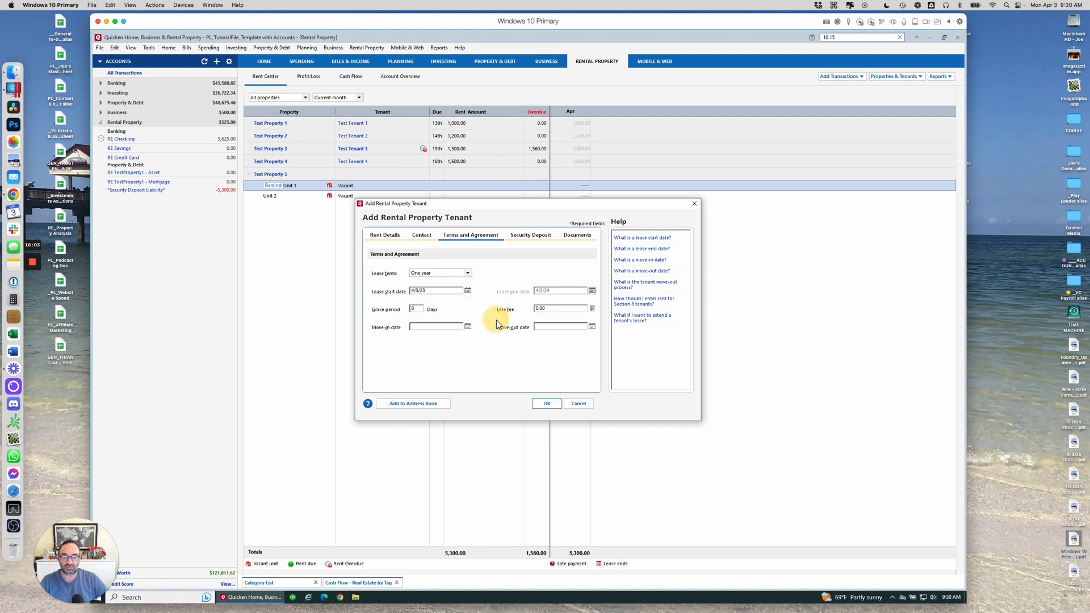
Give the lease a 5-day grace period, a move-in date of 4/1/23 and a late fee of 35.
{"action": "left_click", "coordinate": [421, 309]}
{"action": "type", "text": "10"}
{"action": "left_click", "coordinate": [421, 309]}
{"action": "type", "text": "5"}
{"action": "key", "text": "Tab"}
{"action": "left_click", "coordinate": [467, 326]}
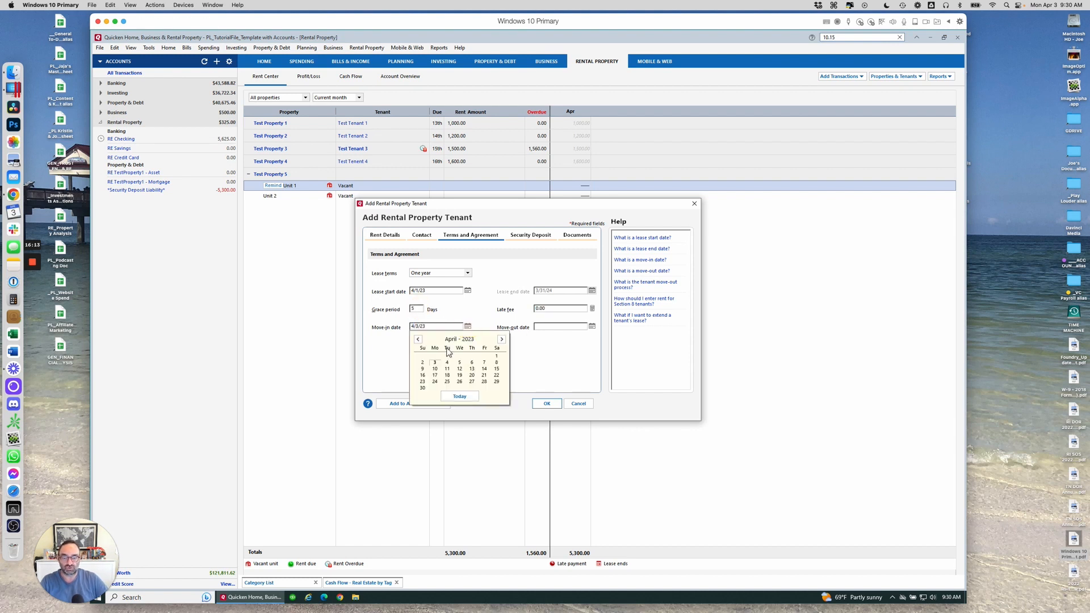
{"action": "left_click", "coordinate": [496, 356]}
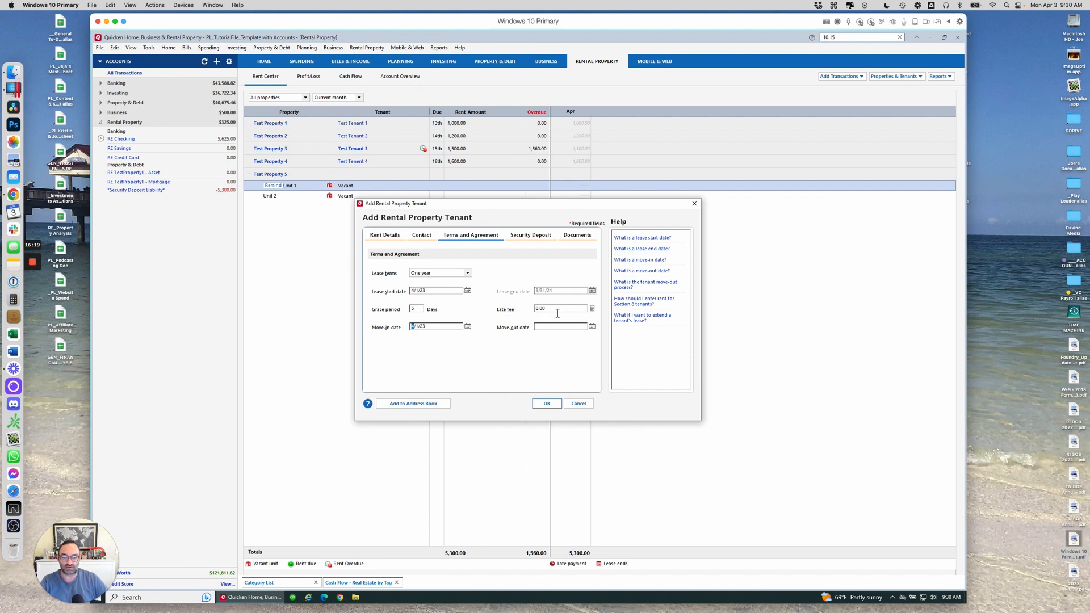
{"action": "left_click", "coordinate": [557, 312]}
{"action": "type", "text": "35"}
{"action": "key", "text": "Tab"}
Record a collected security deposit of 1,000 dated 4/1/23 for the tenant.
{"action": "left_click", "coordinate": [527, 235]}
{"action": "left_click", "coordinate": [435, 273]}
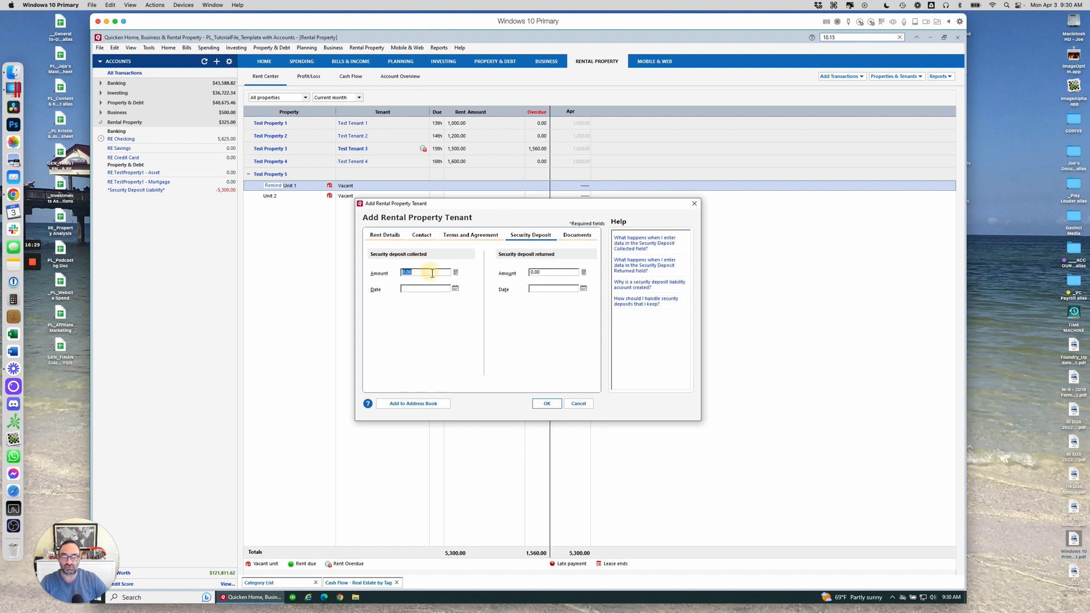
{"action": "type", "text": "1,0"}
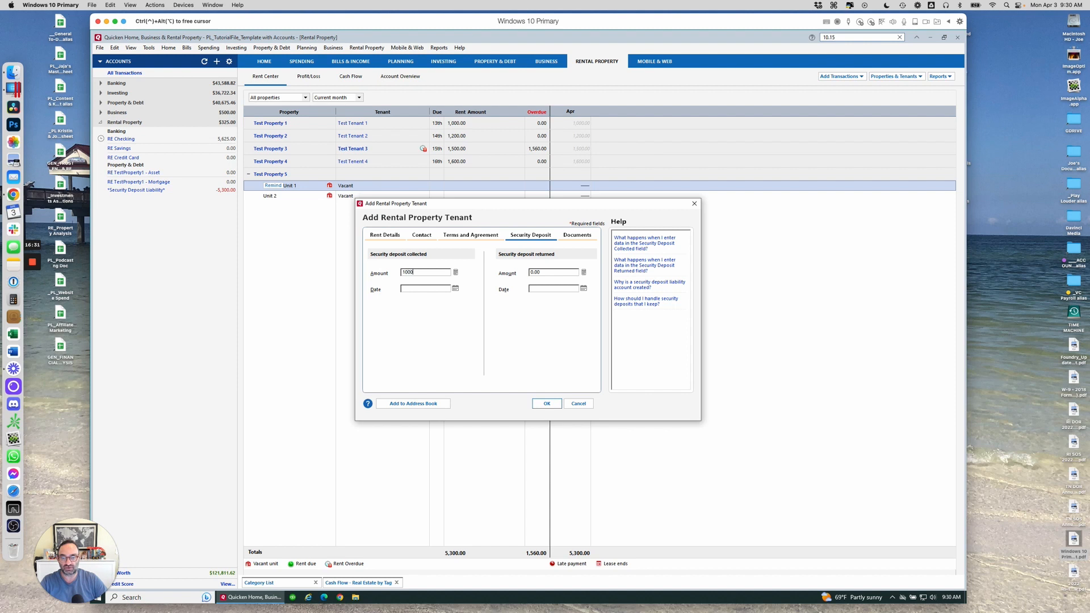
{"action": "type", "text": "00"}
{"action": "left_click", "coordinate": [455, 289]}
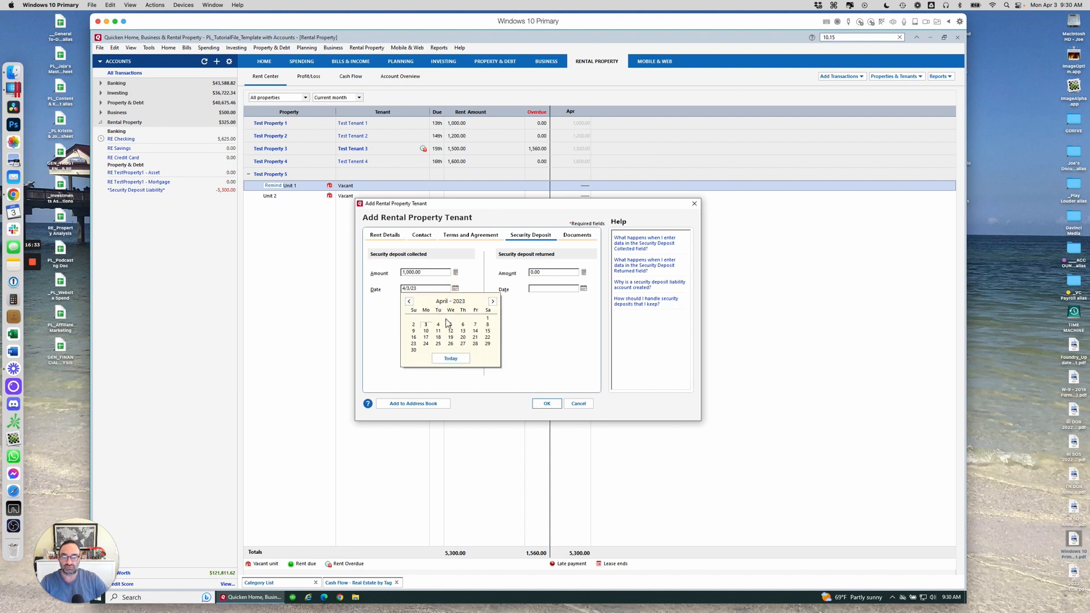
{"action": "left_click", "coordinate": [487, 318]}
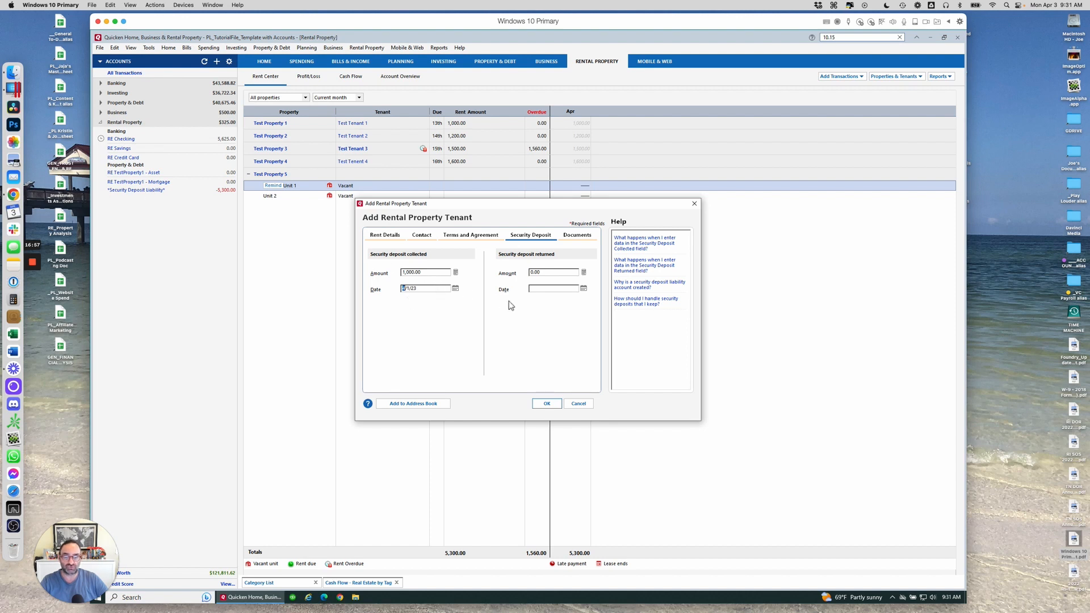
Check how tenant documents are attached without adding a file, and save the new tenant.
{"action": "left_click", "coordinate": [577, 235]}
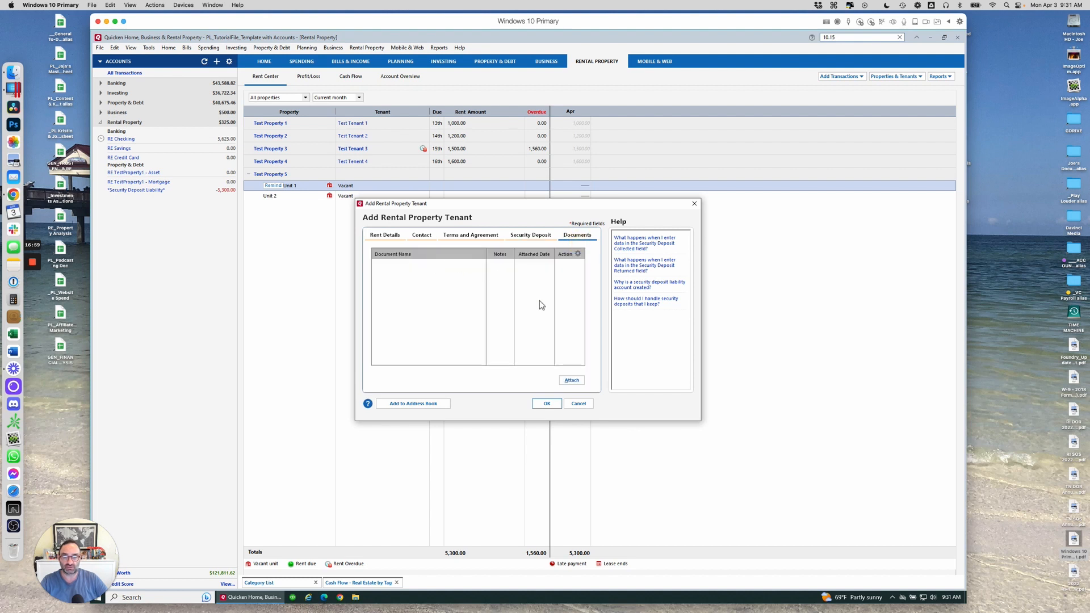
{"action": "left_click", "coordinate": [579, 384]}
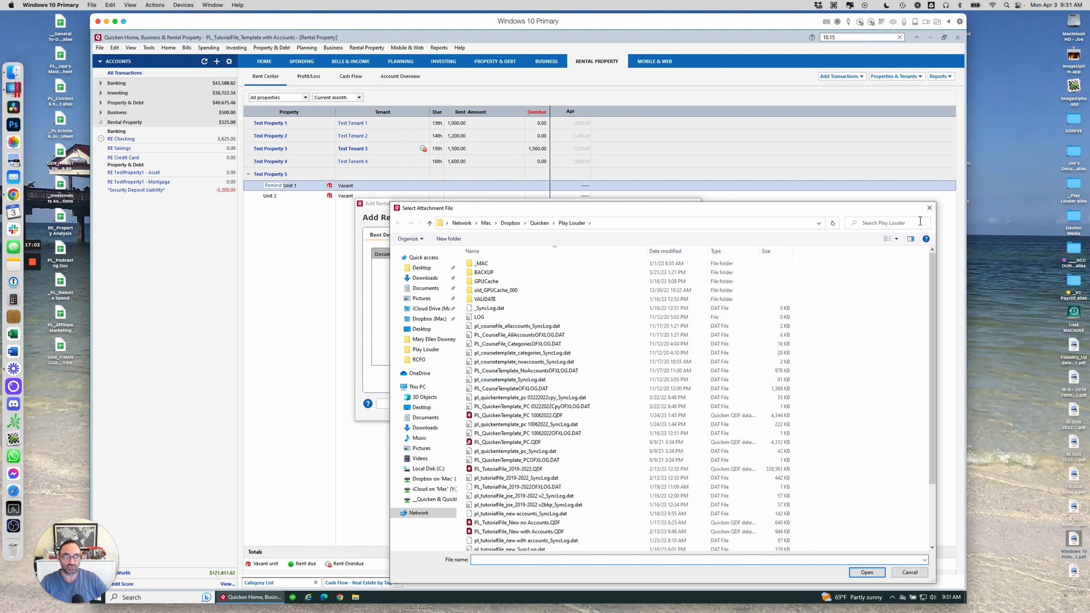
{"action": "left_click", "coordinate": [929, 210]}
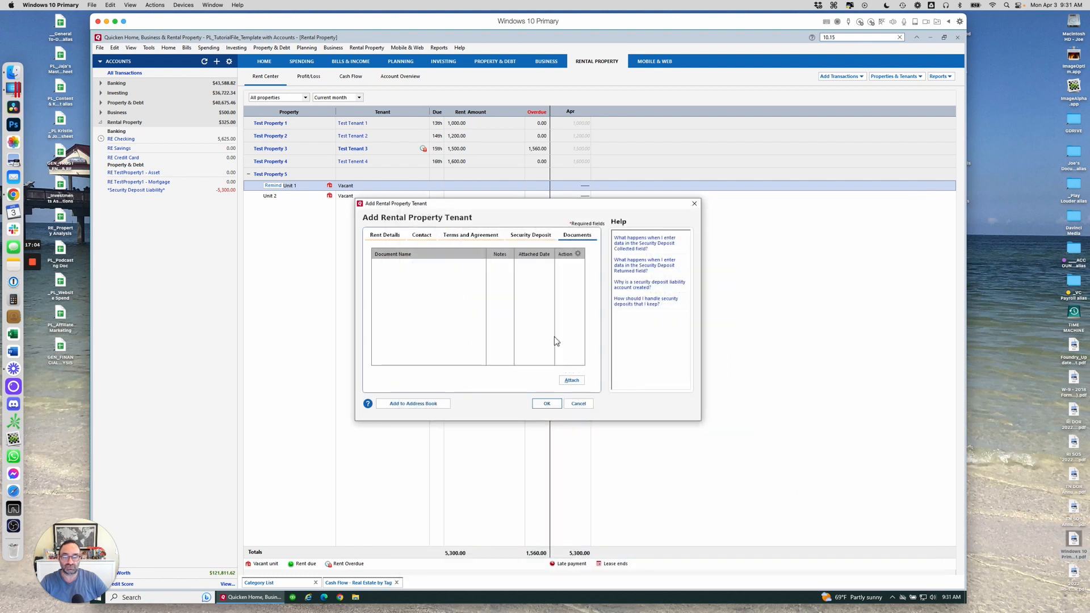
{"action": "left_click", "coordinate": [549, 405]}
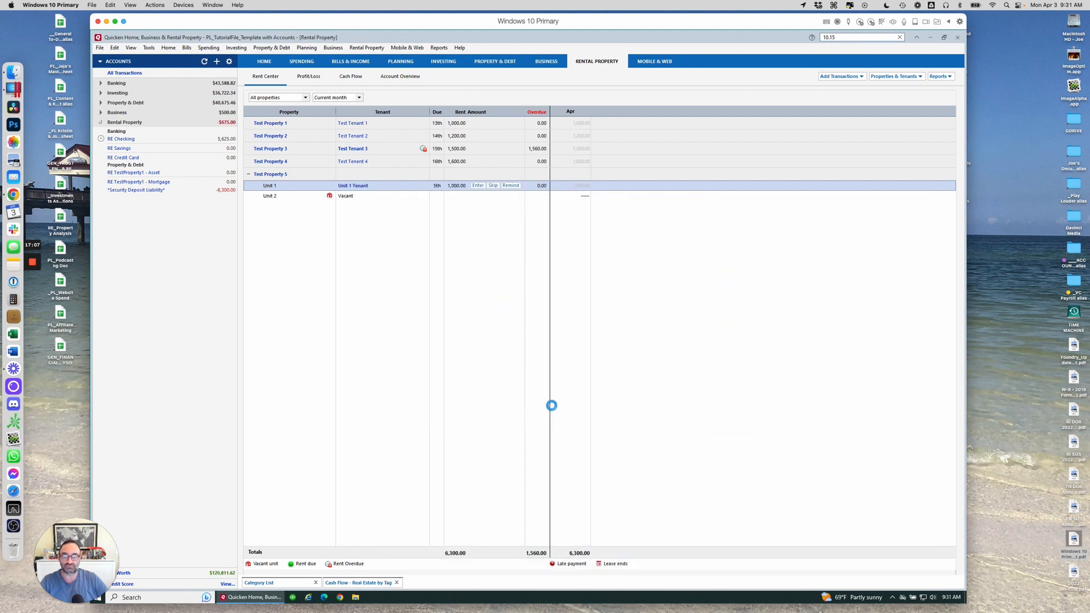
Look for the Unit 1 Tenant deposit in the RE Checking register and the Security Deposit Liability register.
{"action": "left_click", "coordinate": [122, 140]}
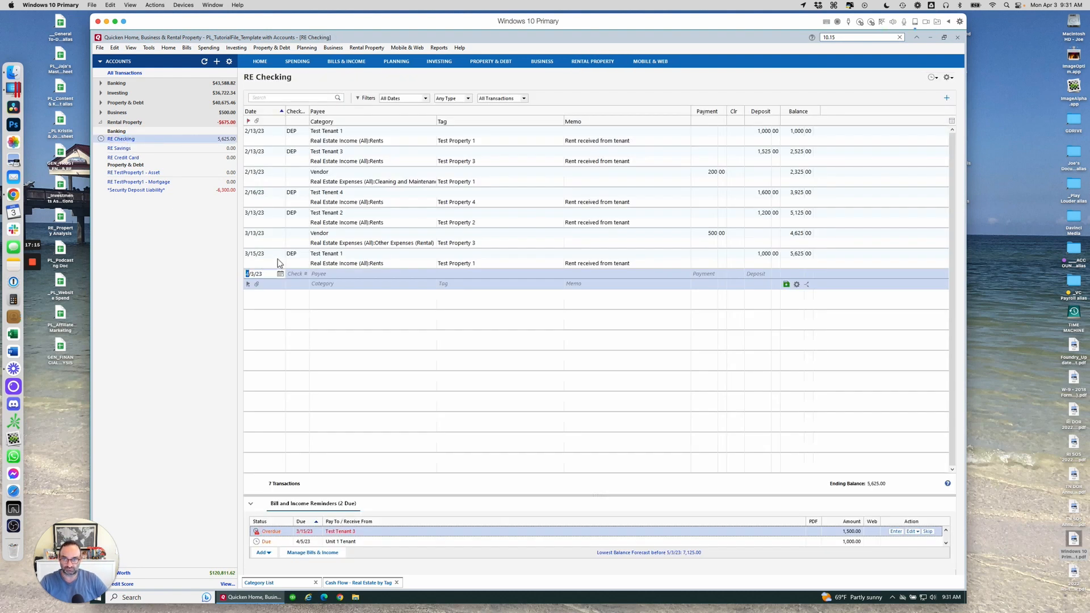
{"action": "left_click", "coordinate": [148, 191]}
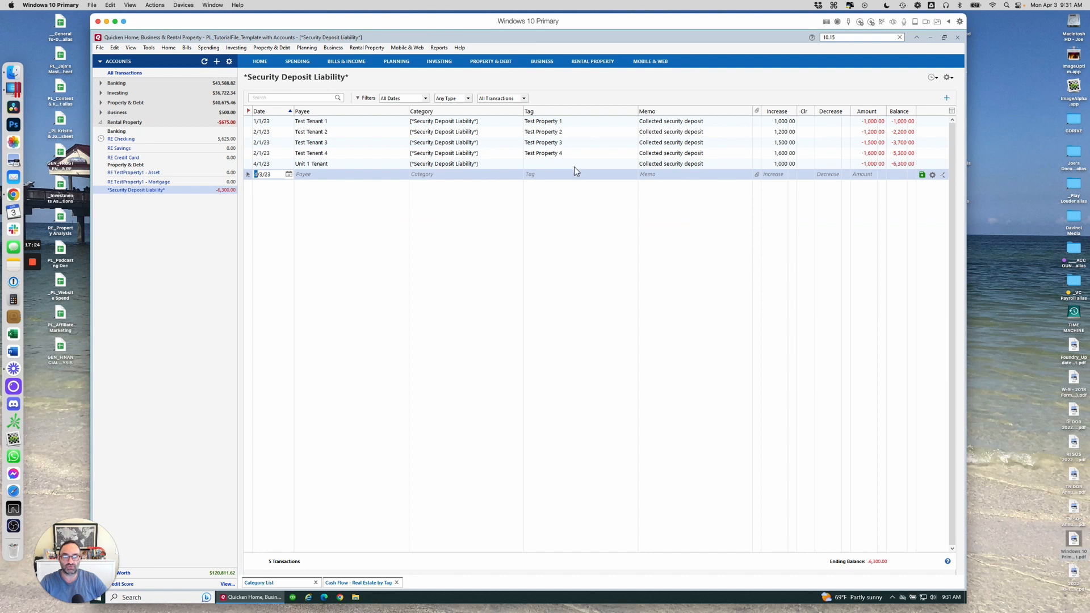
{"action": "left_click", "coordinate": [574, 165]}
{"action": "right_click", "coordinate": [574, 166]}
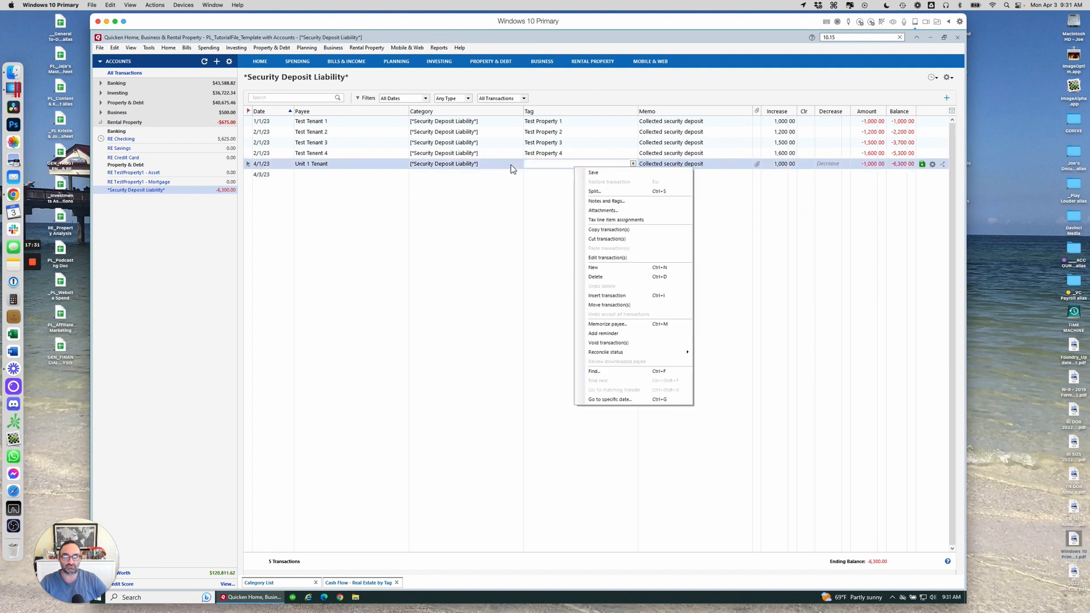
Change the category of the Unit 1 Tenant security deposit transaction to the RE Checking transfer account.
{"action": "left_click", "coordinate": [511, 165]}
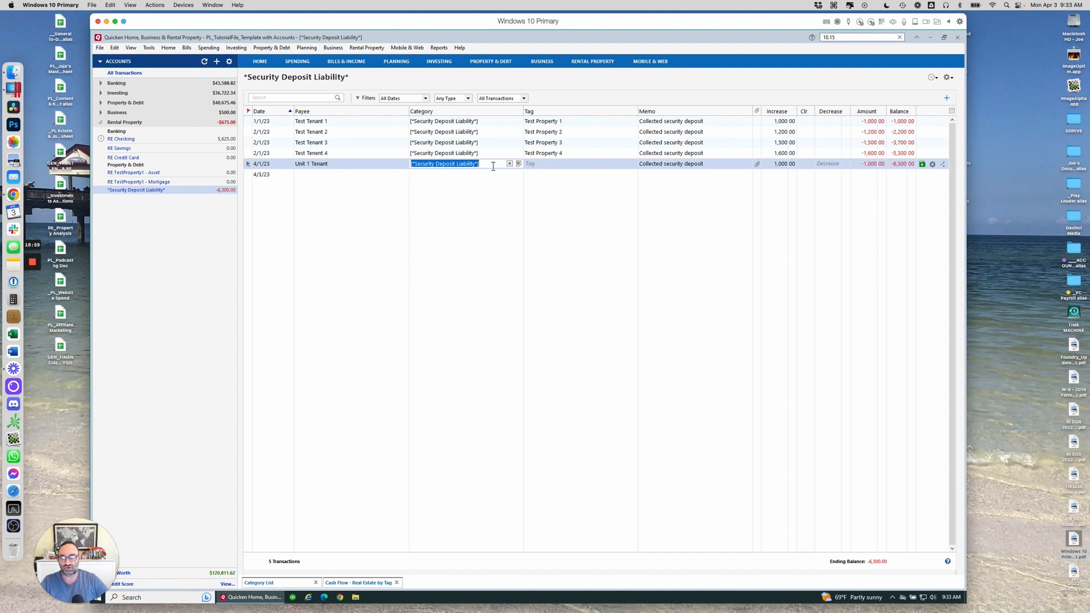
{"action": "type", "text": "Re Ch"}
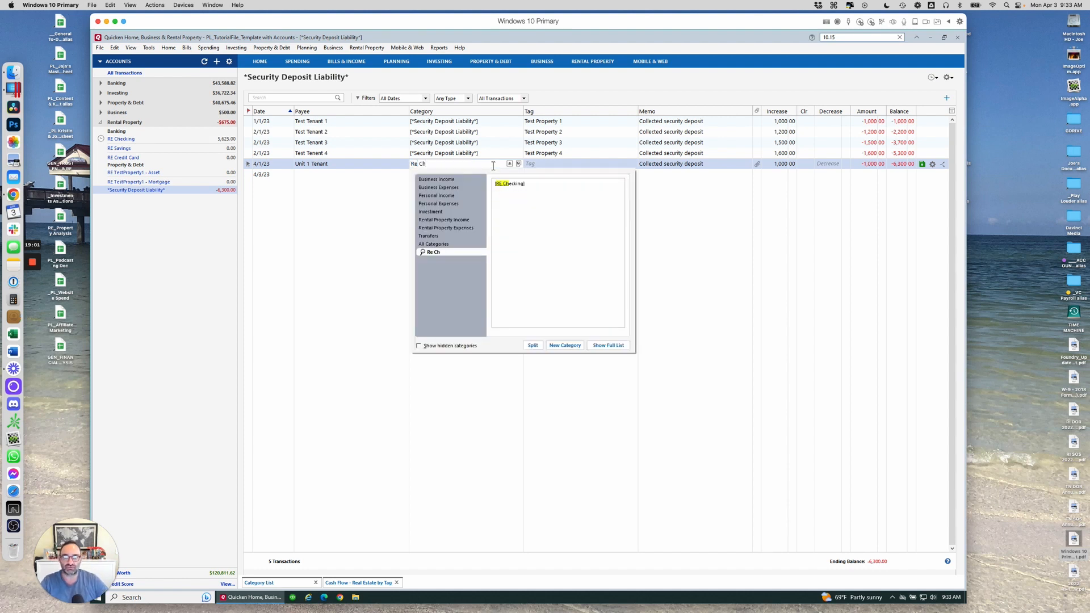
{"action": "left_click", "coordinate": [517, 184]}
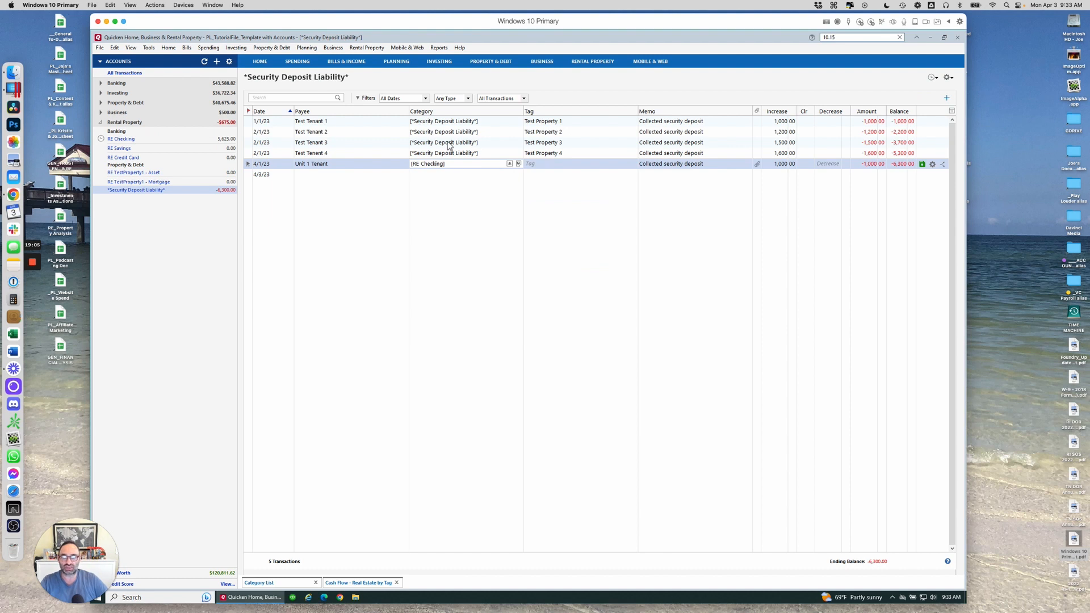
Save the Unit 1 Tenant deposit transfer and check how it appears in the RE Checking register.
{"action": "key", "text": "Return"}
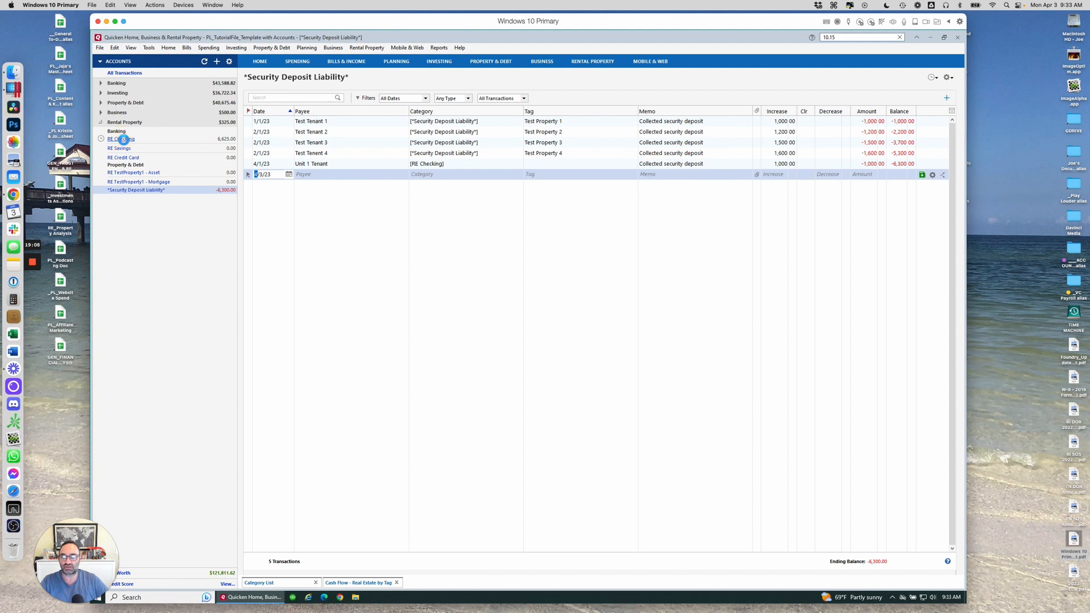
{"action": "left_click", "coordinate": [122, 139]}
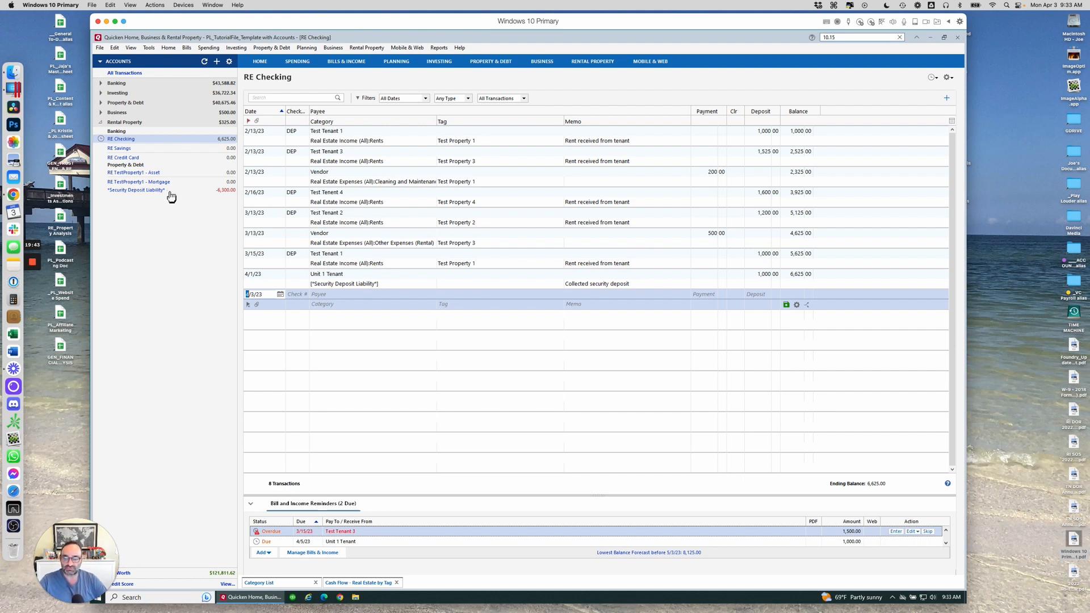
Start a new rental tenant named Unit 2 for the vacant second unit in the Rent Center.
{"action": "left_click", "coordinate": [584, 66]}
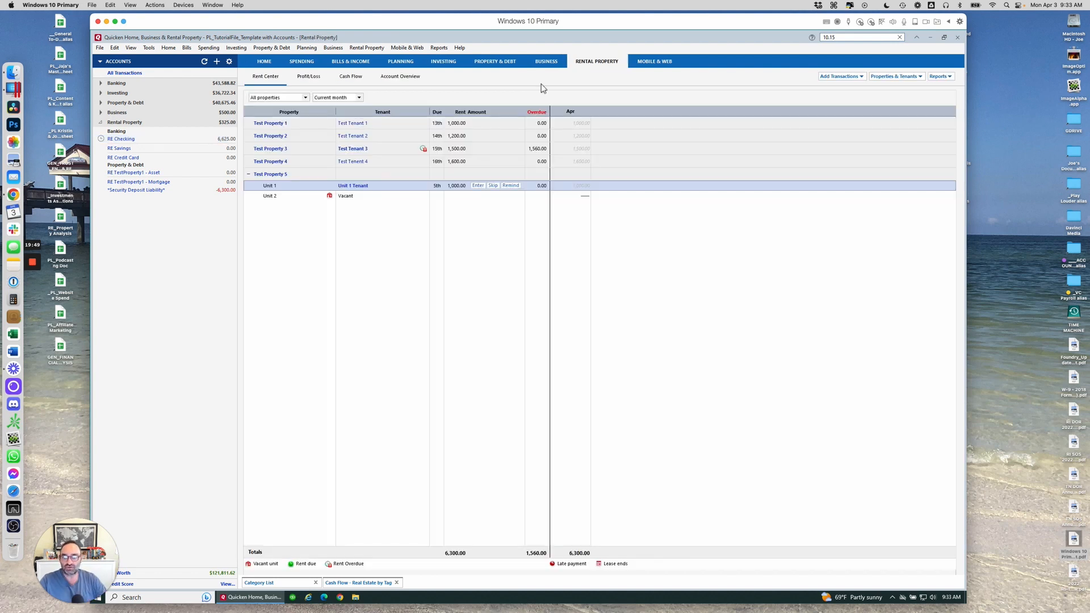
{"action": "left_click", "coordinate": [360, 197]}
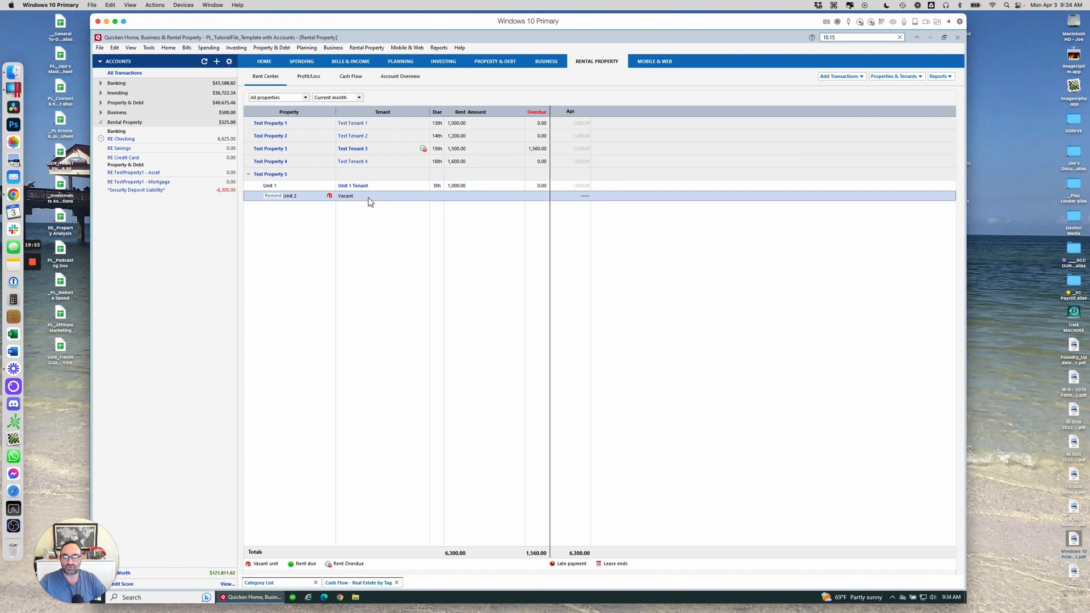
{"action": "left_click", "coordinate": [898, 76]}
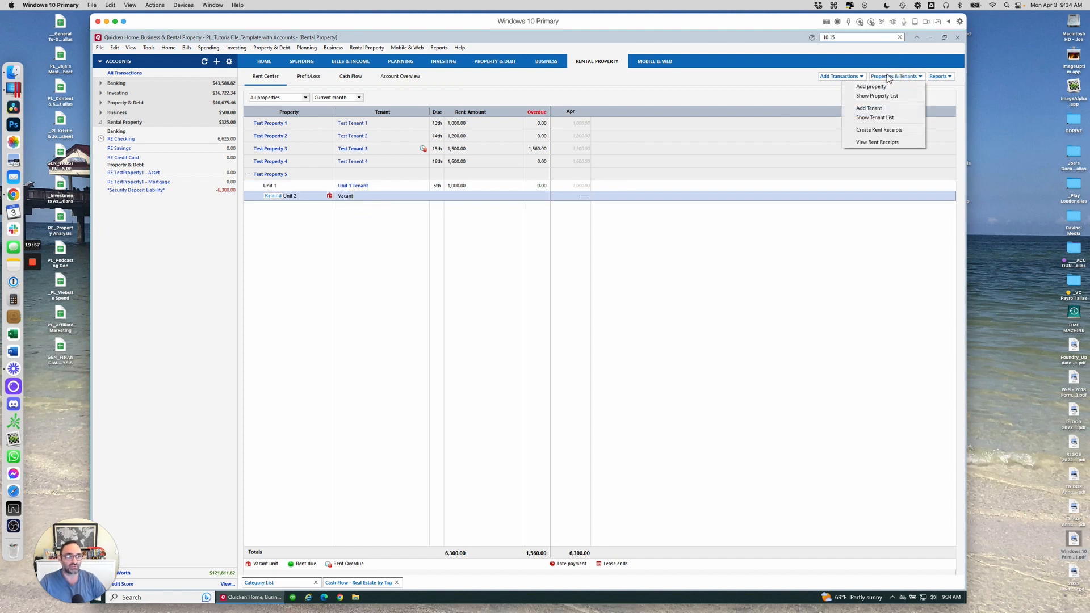
{"action": "left_click", "coordinate": [889, 109]}
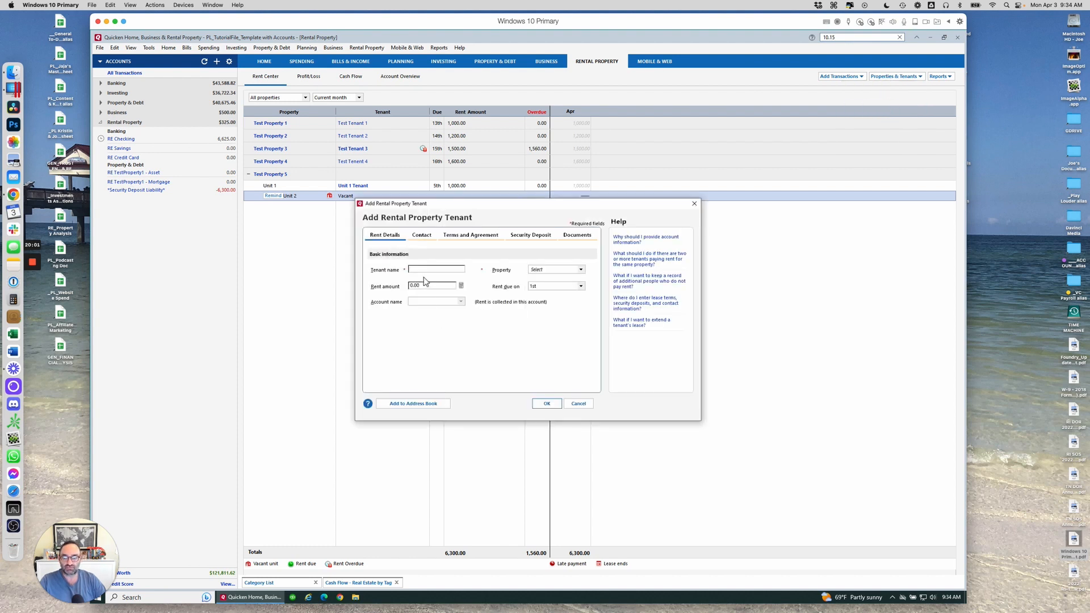
{"action": "left_click", "coordinate": [425, 269]}
{"action": "type", "text": "Uni"}
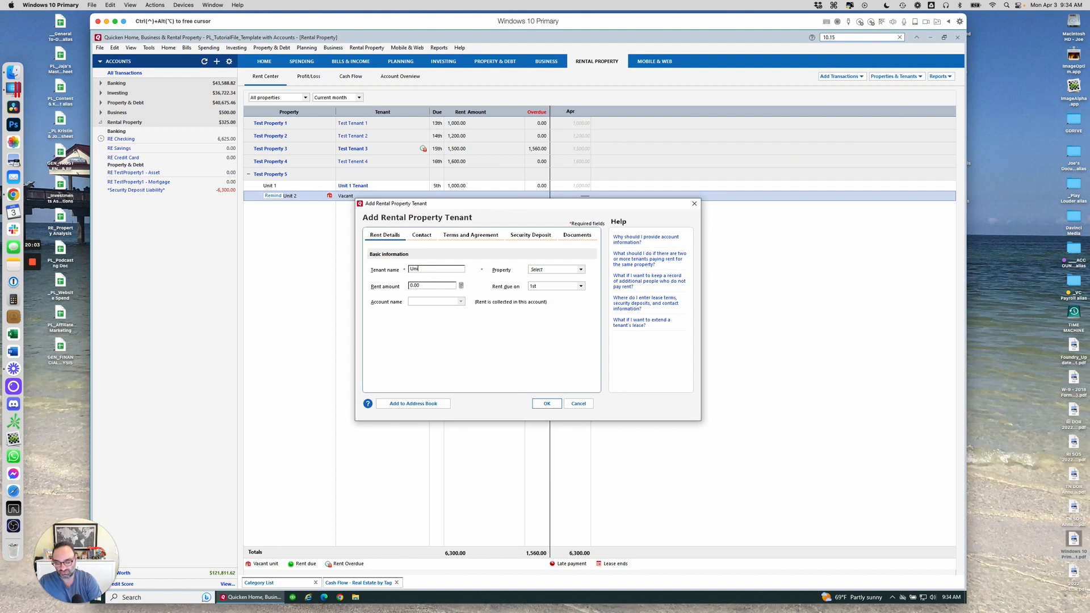
{"action": "type", "text": "t 2"}
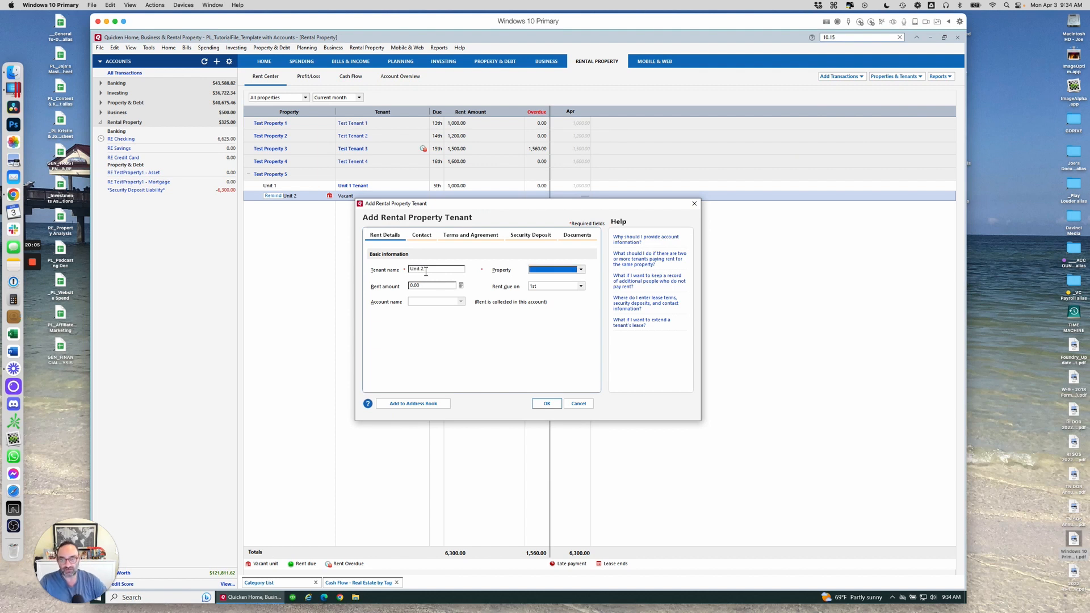
Set the new tenant's rent amount to 1,300.
{"action": "left_click", "coordinate": [426, 285]}
{"action": "type", "text": "1,200"}
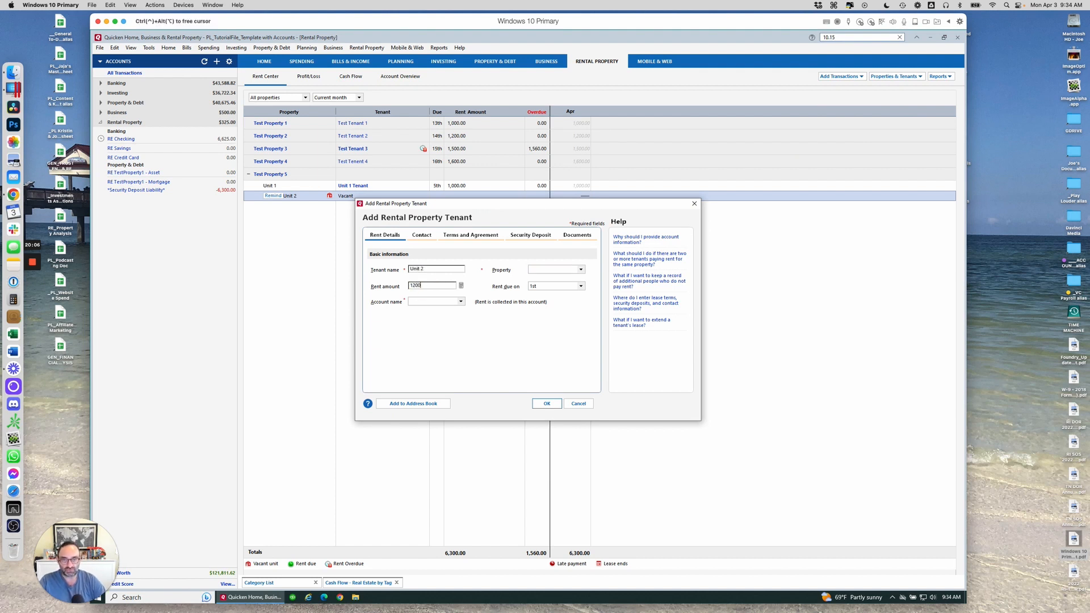
{"action": "key", "text": "Tab"}
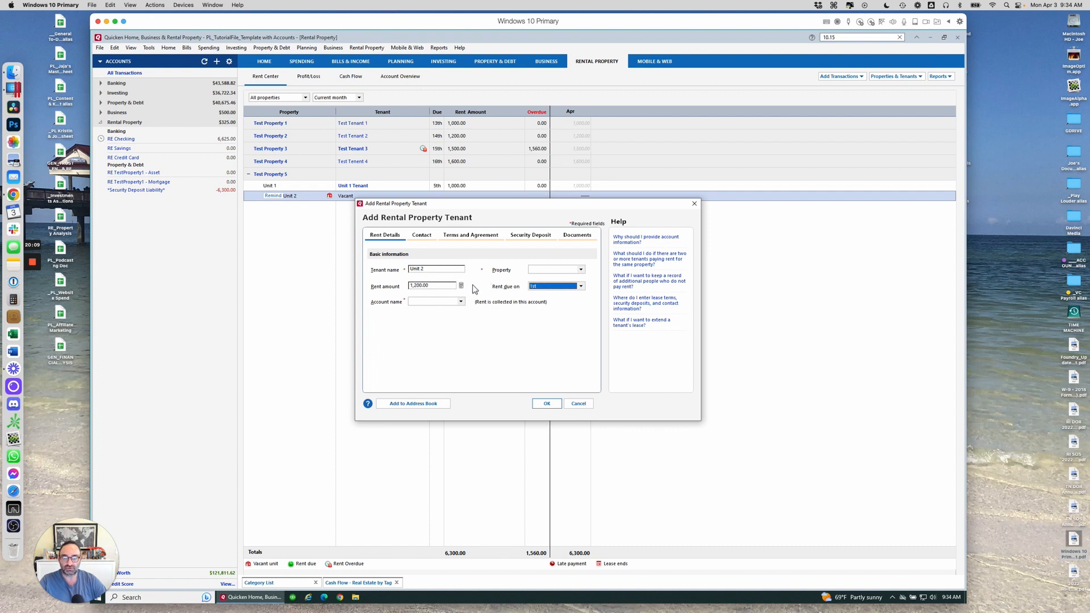
{"action": "left_click", "coordinate": [411, 286]}
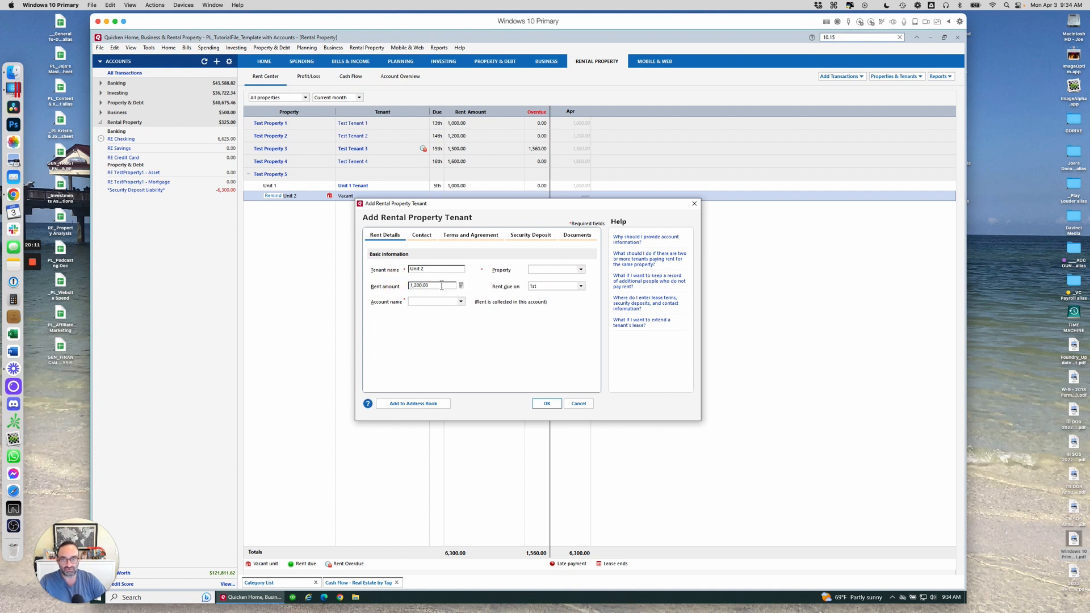
{"action": "left_click_drag", "start_coordinate": [427, 286], "coordinate": [397, 285]}
{"action": "type", "text": "1,"}
{"action": "type", "text": "300"}
{"action": "key", "text": "Tab"}
Assign the tenant to Unit 2 of Test Property 5, with rent collected in RE Checking and due on the 1st.
{"action": "left_click", "coordinate": [581, 269]}
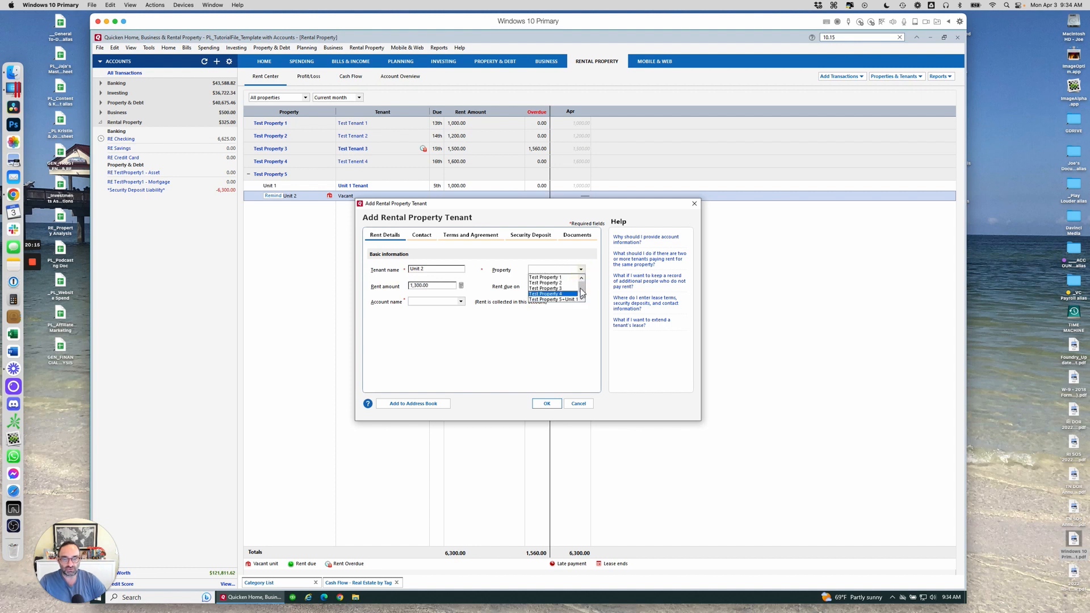
{"action": "left_click", "coordinate": [568, 296]}
{"action": "left_click", "coordinate": [421, 301]}
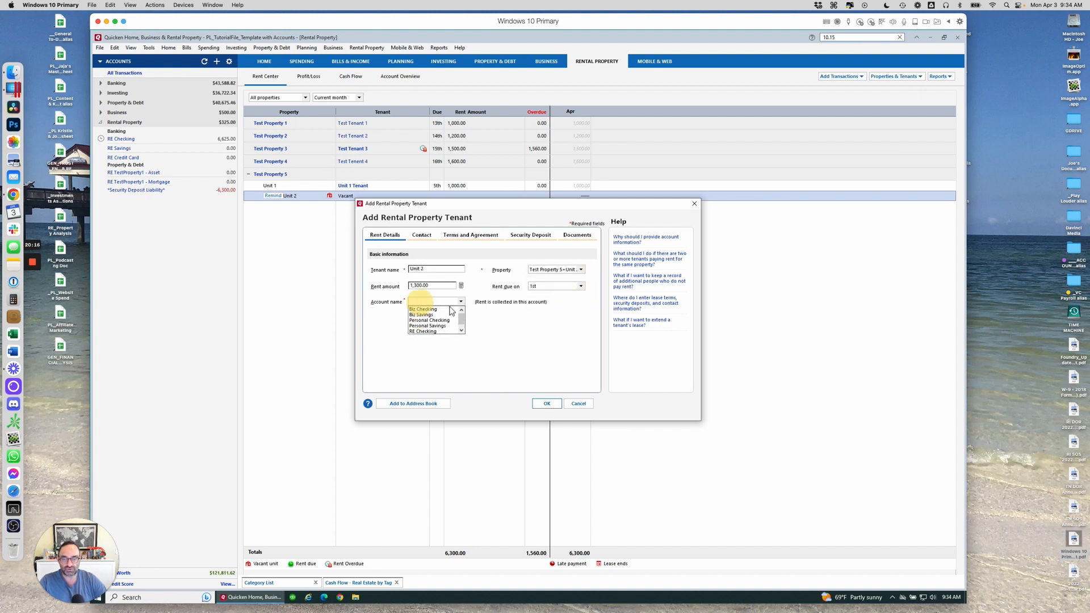
{"action": "left_click", "coordinate": [449, 331]}
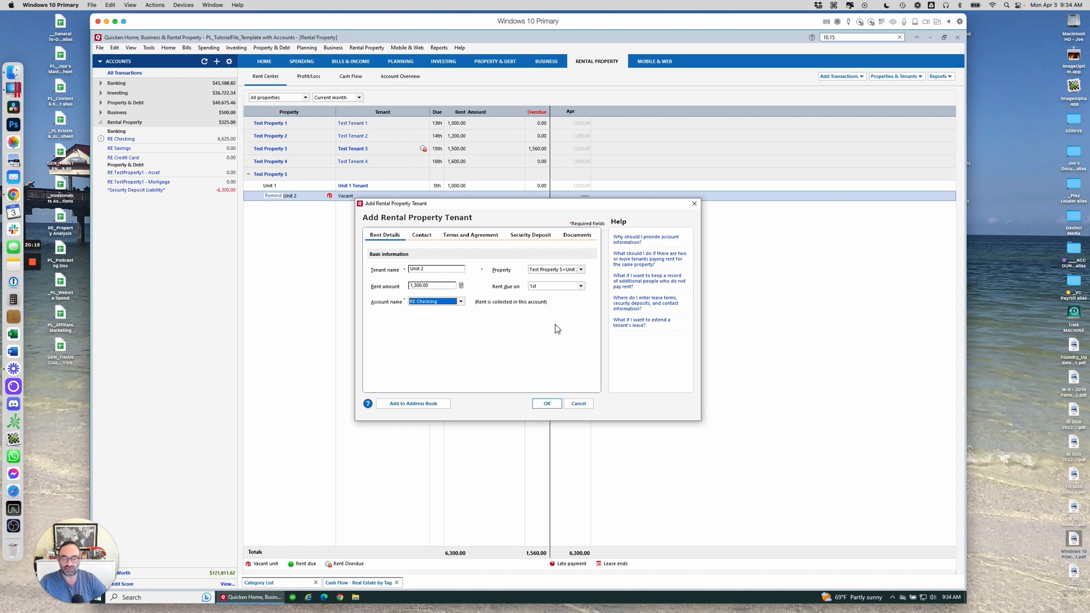
{"action": "left_click", "coordinate": [556, 285]}
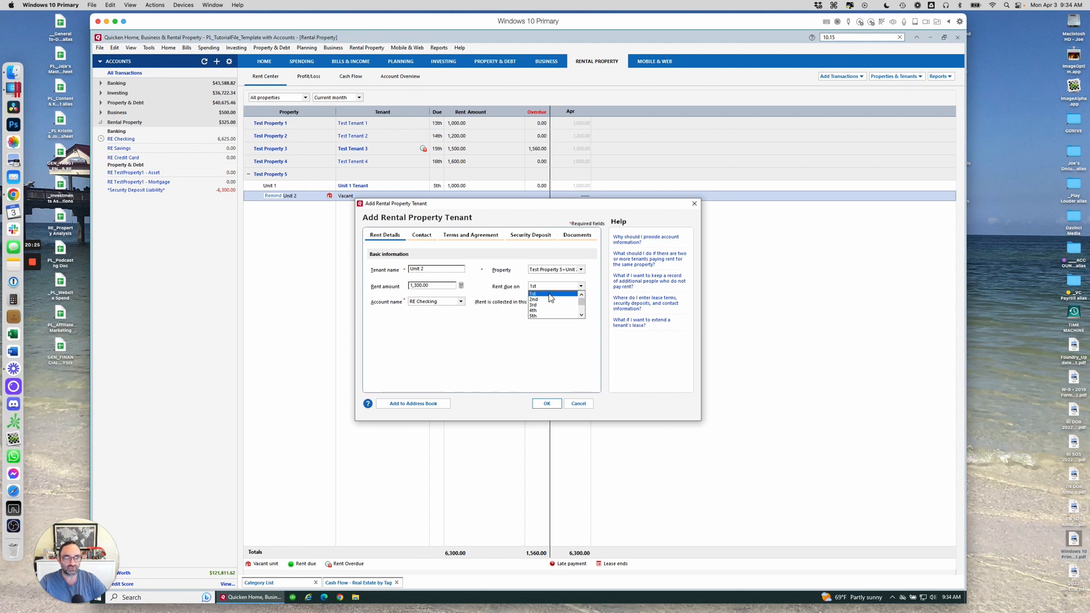
{"action": "left_click", "coordinate": [548, 294]}
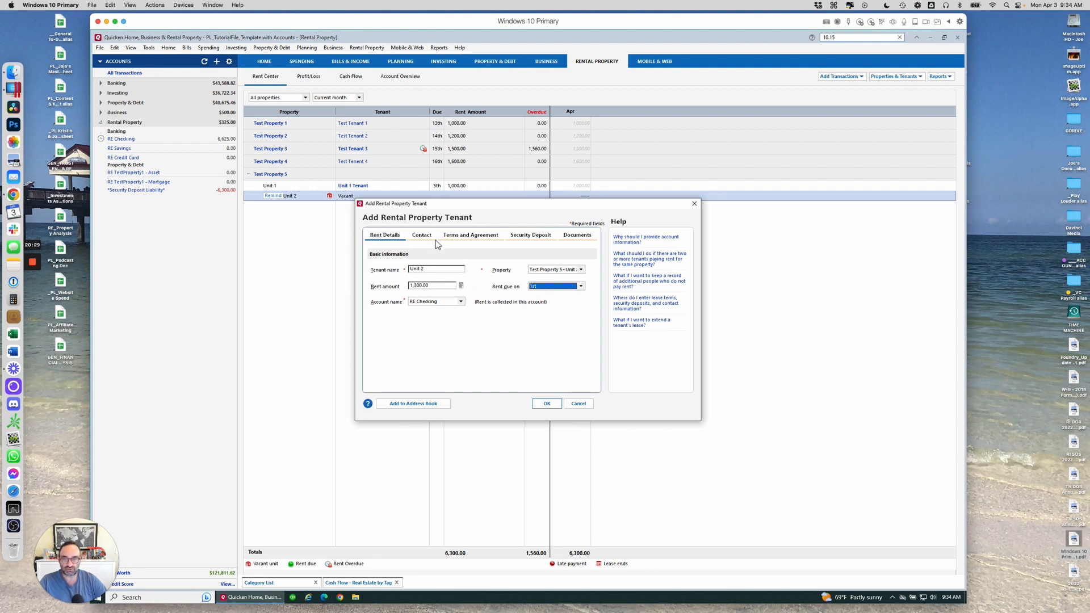
Give the tenant a six month lease starting 3/1/23.
{"action": "left_click", "coordinate": [421, 237]}
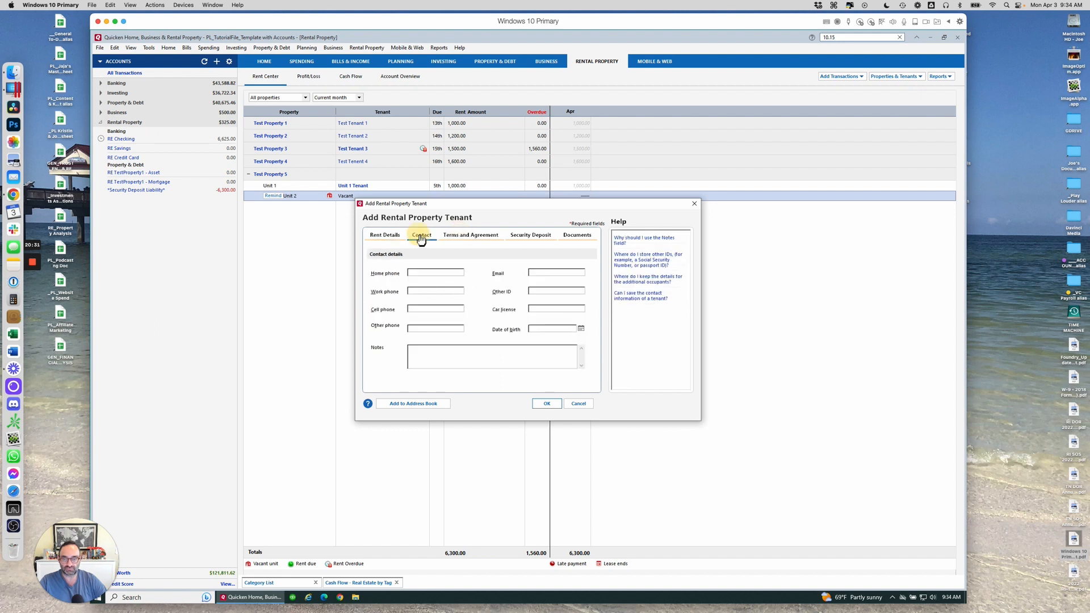
{"action": "left_click", "coordinate": [466, 240]}
{"action": "left_click", "coordinate": [461, 273]}
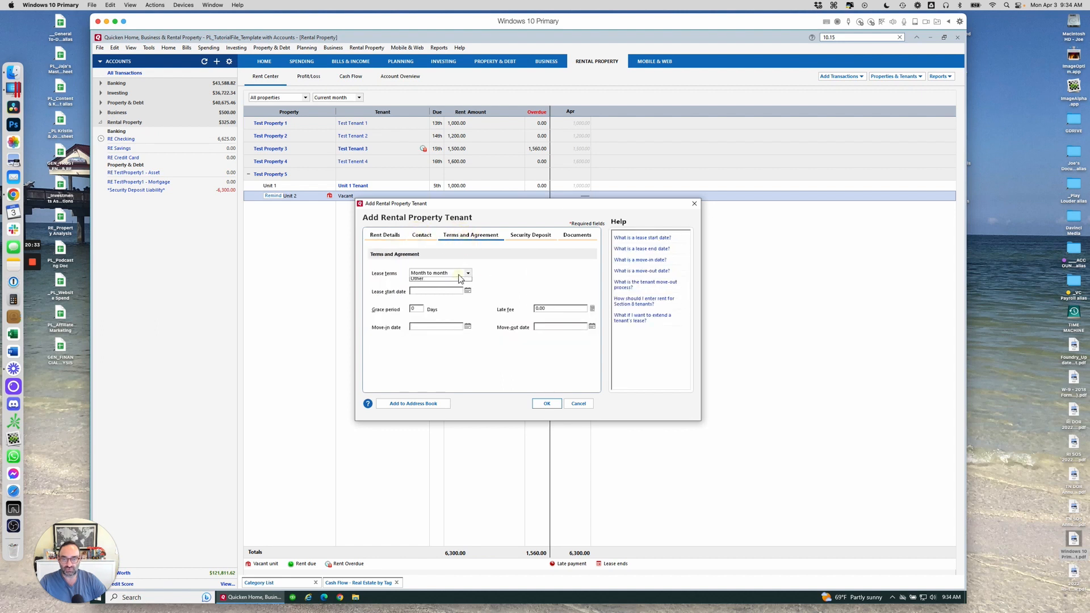
{"action": "left_click", "coordinate": [452, 287]}
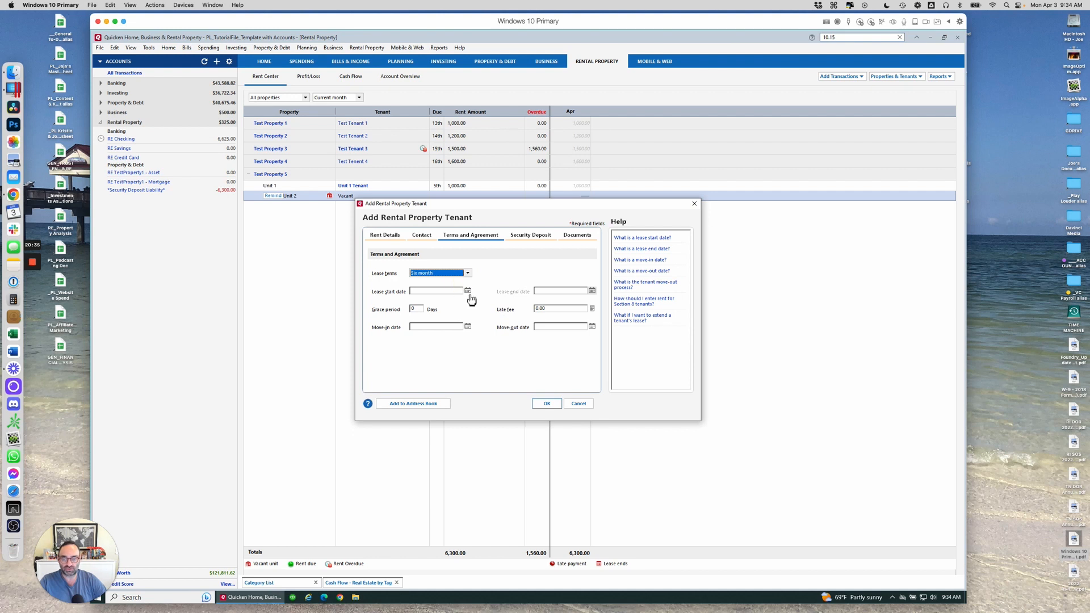
{"action": "left_click", "coordinate": [467, 290]}
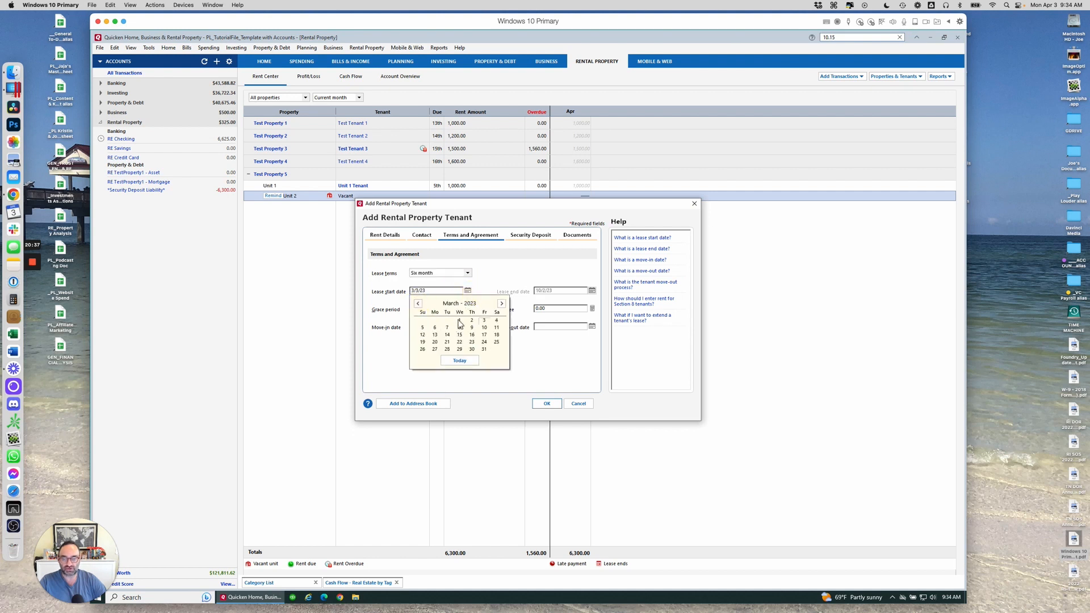
{"action": "left_click", "coordinate": [459, 326]}
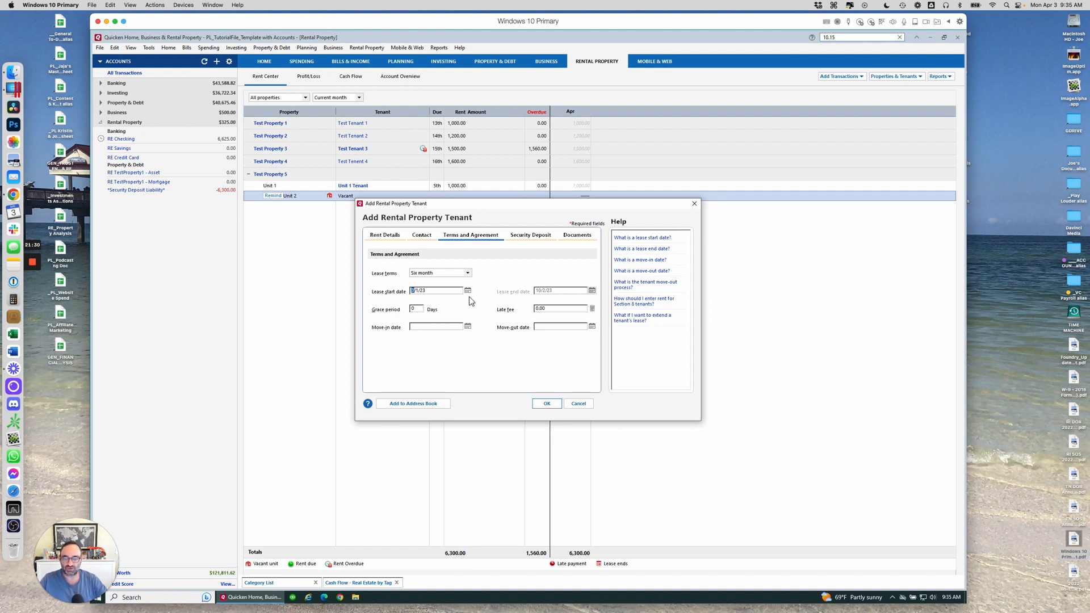
Set the lease's grace period to 5 days, the move-in date to 3/1/23 and the late fee to 40.
{"action": "double_click", "coordinate": [421, 310]}
{"action": "type", "text": "5"}
{"action": "key", "text": "Tab"}
{"action": "left_click", "coordinate": [467, 326]}
{"action": "left_click", "coordinate": [418, 339]}
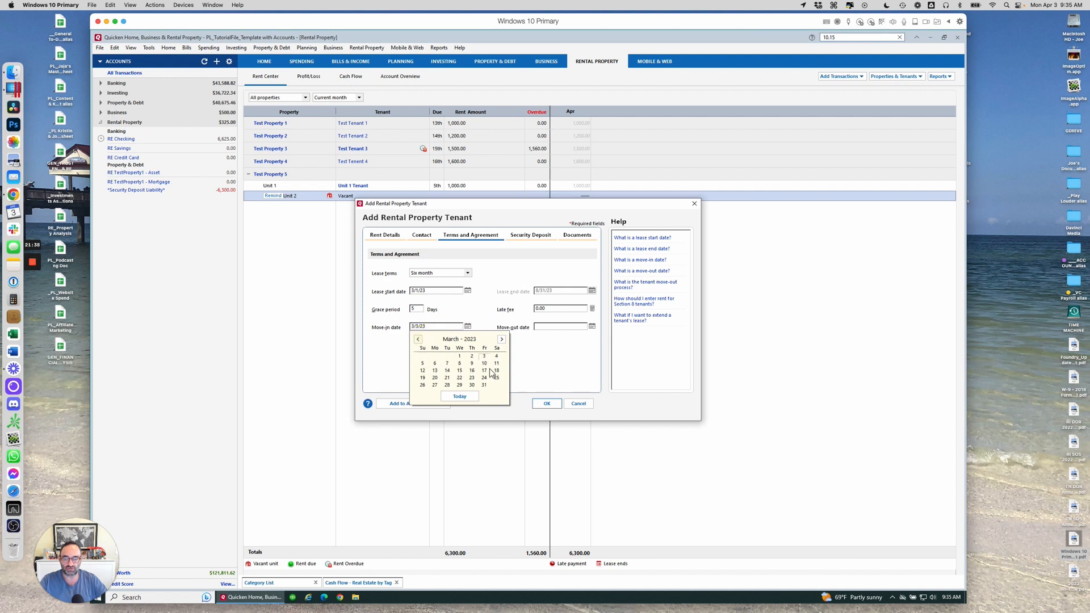
{"action": "left_click", "coordinate": [459, 357]}
{"action": "left_click", "coordinate": [572, 310]}
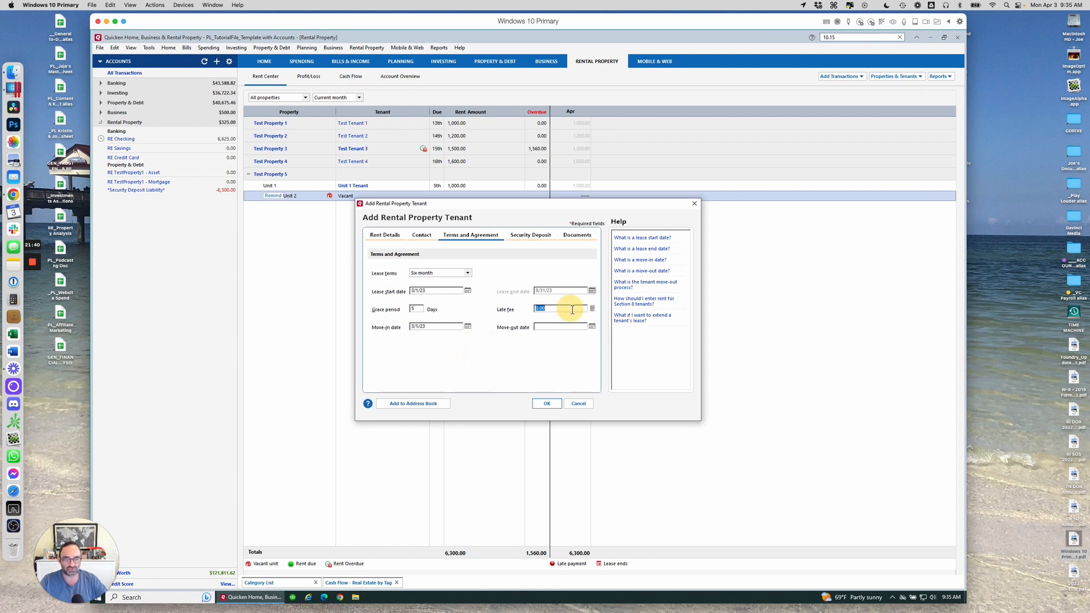
{"action": "type", "text": "40"}
{"action": "key", "text": "Tab"}
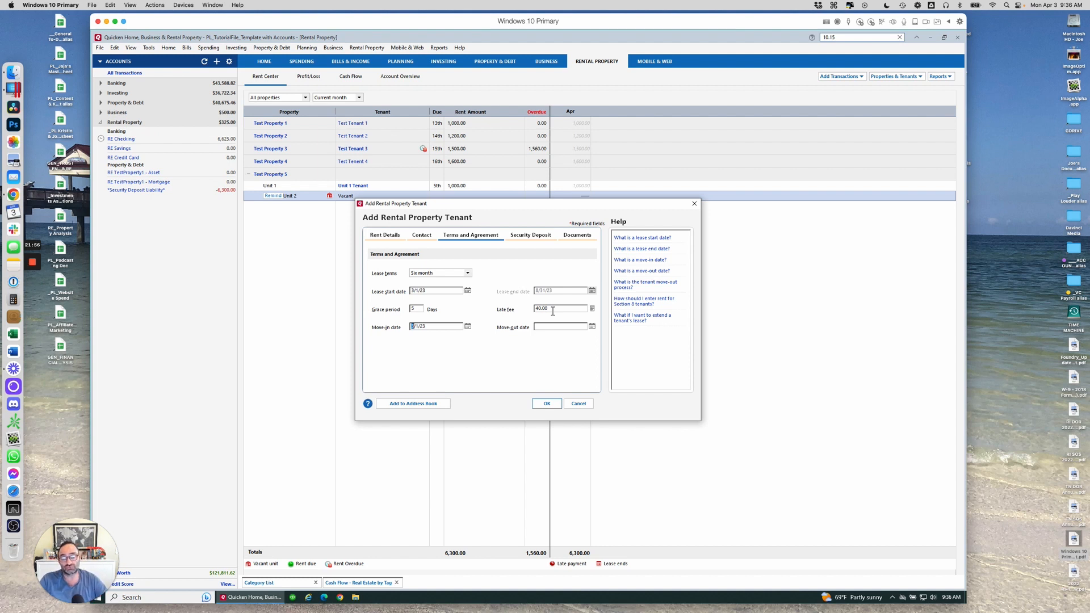
Record a collected security deposit of 1,300 dated 3/1/23 and save the new tenant without documents.
{"action": "left_click", "coordinate": [533, 236]}
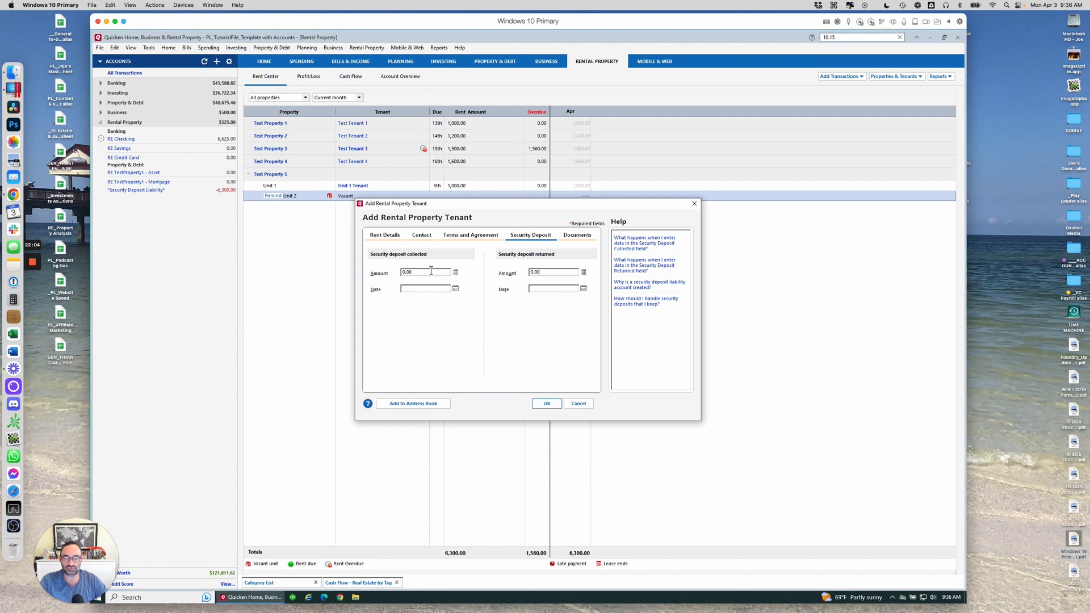
{"action": "left_click", "coordinate": [430, 271]}
{"action": "type", "text": "1,300"}
{"action": "left_click", "coordinate": [455, 288]}
{"action": "left_click", "coordinate": [409, 302]}
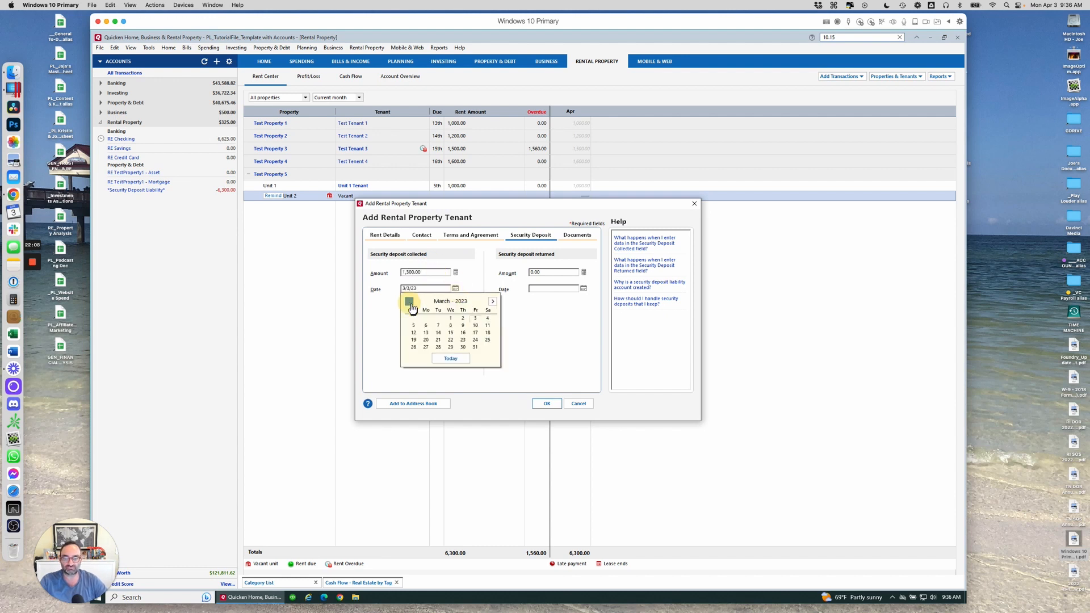
{"action": "left_click", "coordinate": [450, 318]}
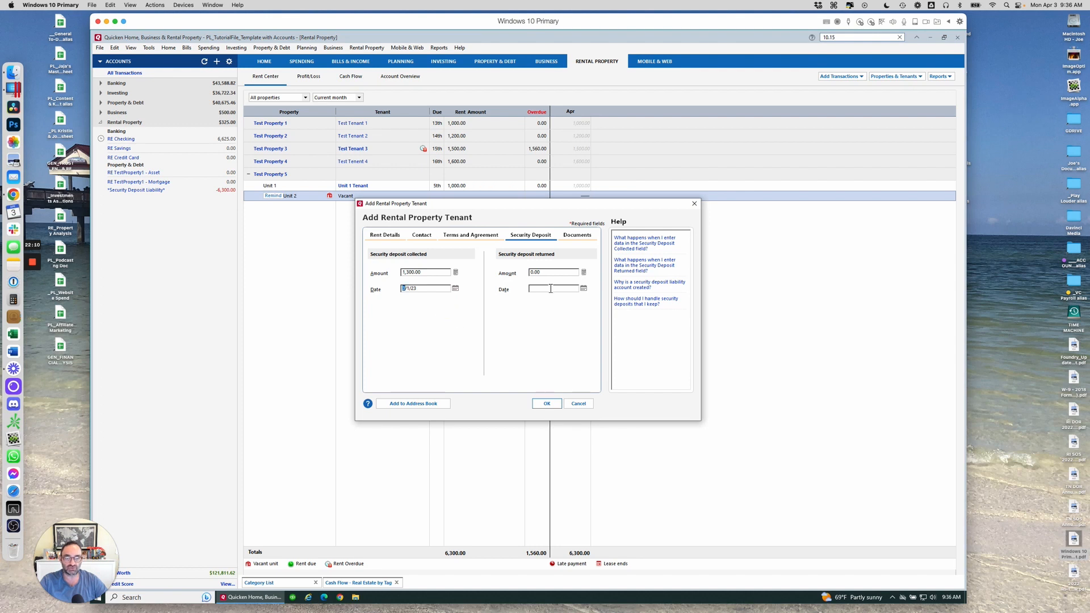
{"action": "left_click", "coordinate": [586, 240]}
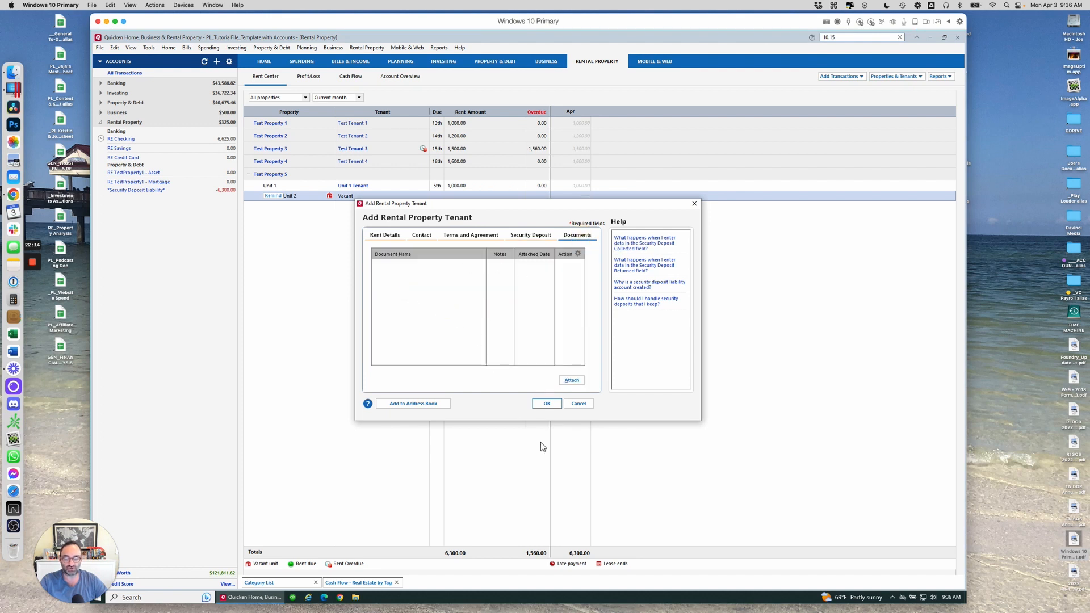
{"action": "left_click", "coordinate": [547, 403]}
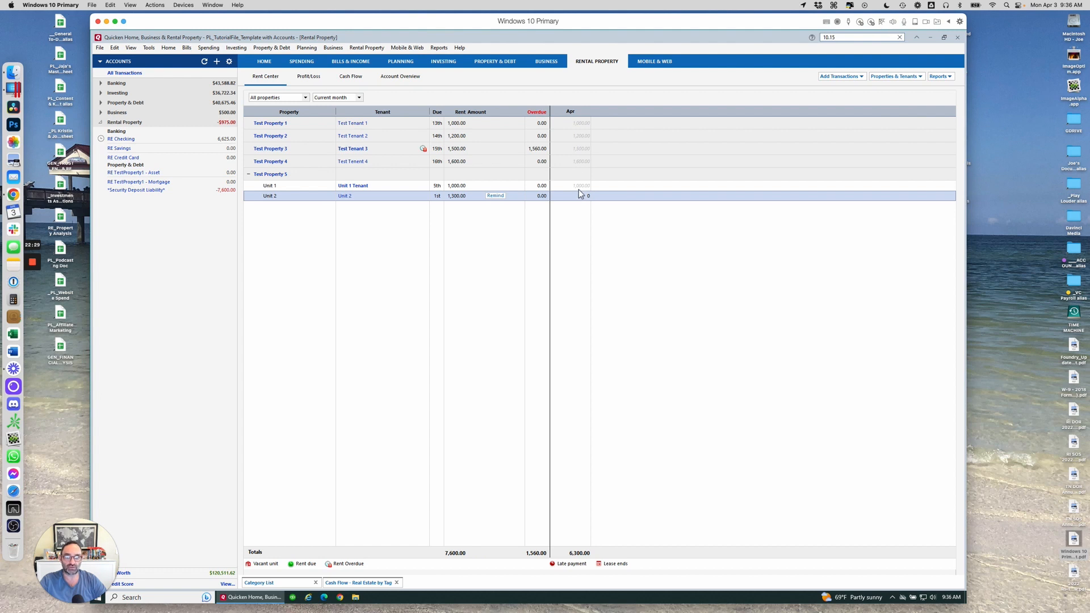
Show the current year in the Rent Center and rename the Unit 2 tenant as Unit 2 Tenant.
{"action": "left_click", "coordinate": [348, 99]}
{"action": "left_click", "coordinate": [350, 122]}
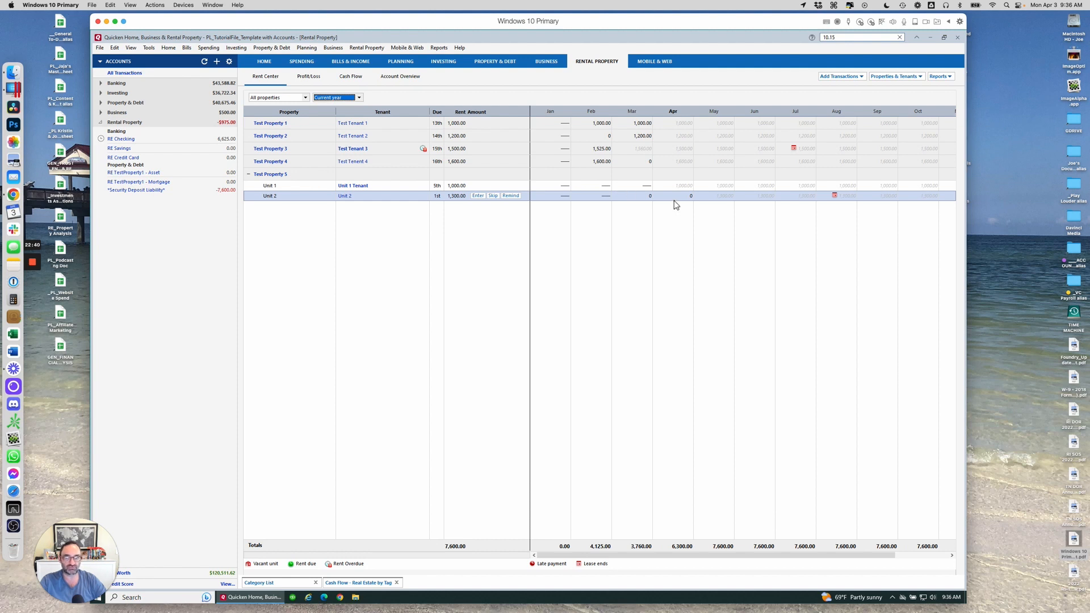
{"action": "left_click", "coordinate": [345, 197]}
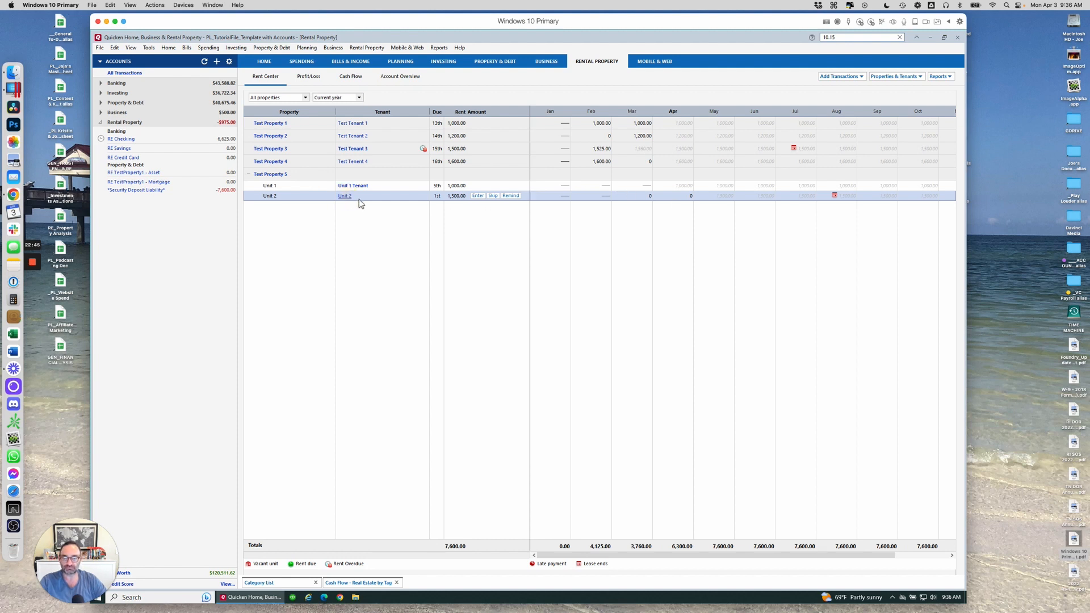
{"action": "left_click", "coordinate": [438, 273]}
{"action": "type", "text": "Ten"}
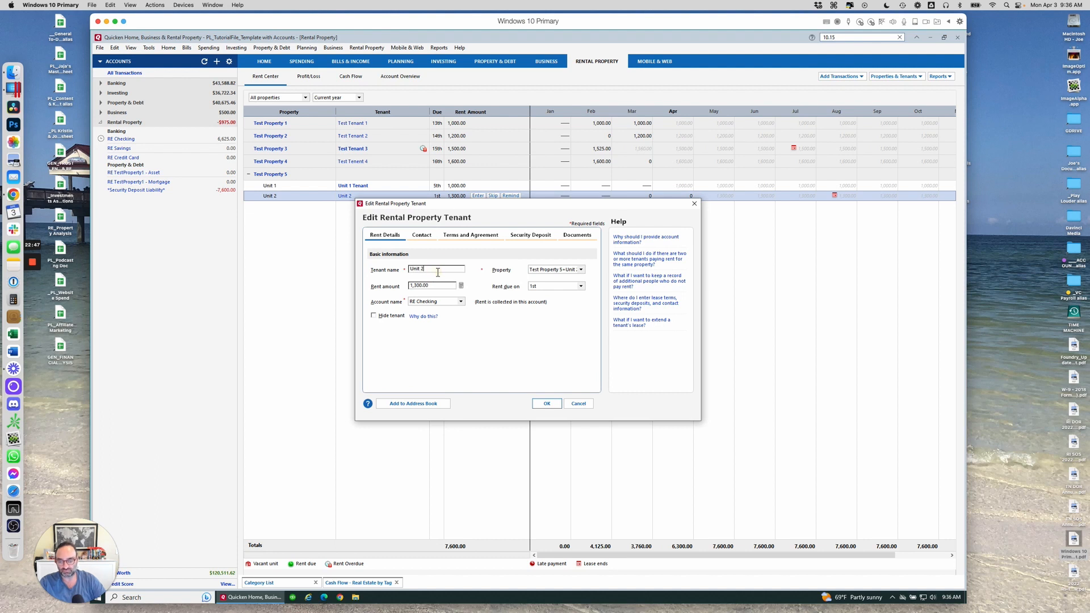
{"action": "type", "text": "ent"}
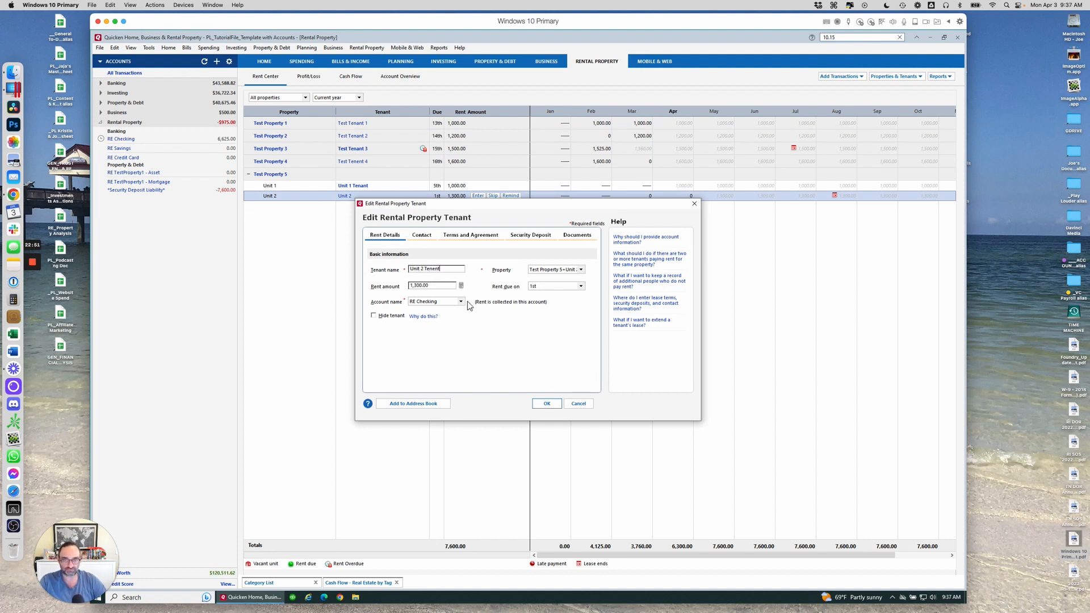
{"action": "left_click", "coordinate": [548, 405]}
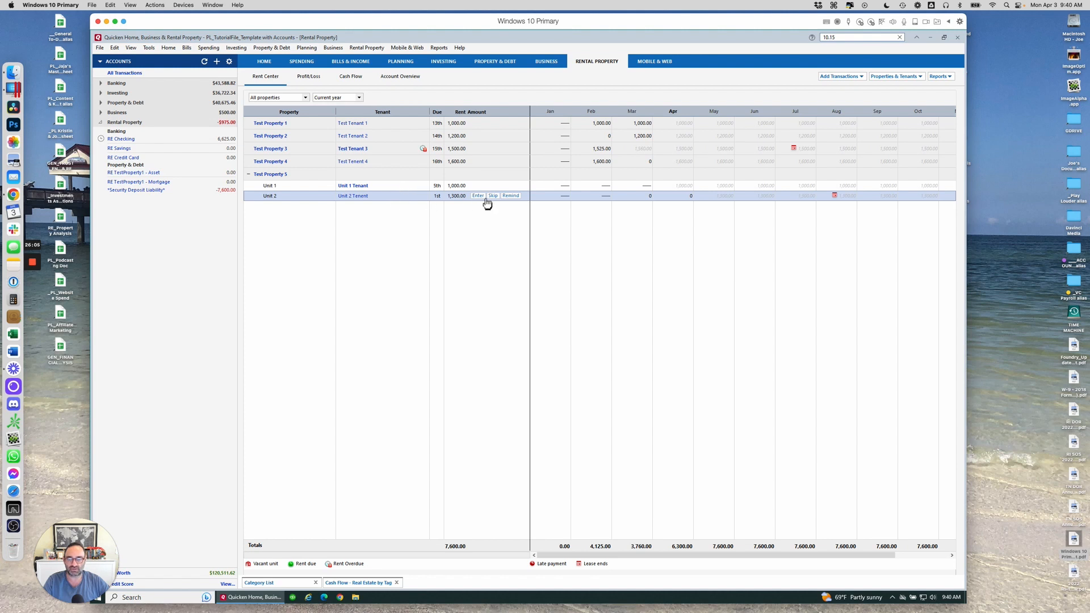
Set the Unit 2 tenant's rent due day to the 3rd and save the change.
{"action": "left_click", "coordinate": [357, 196]}
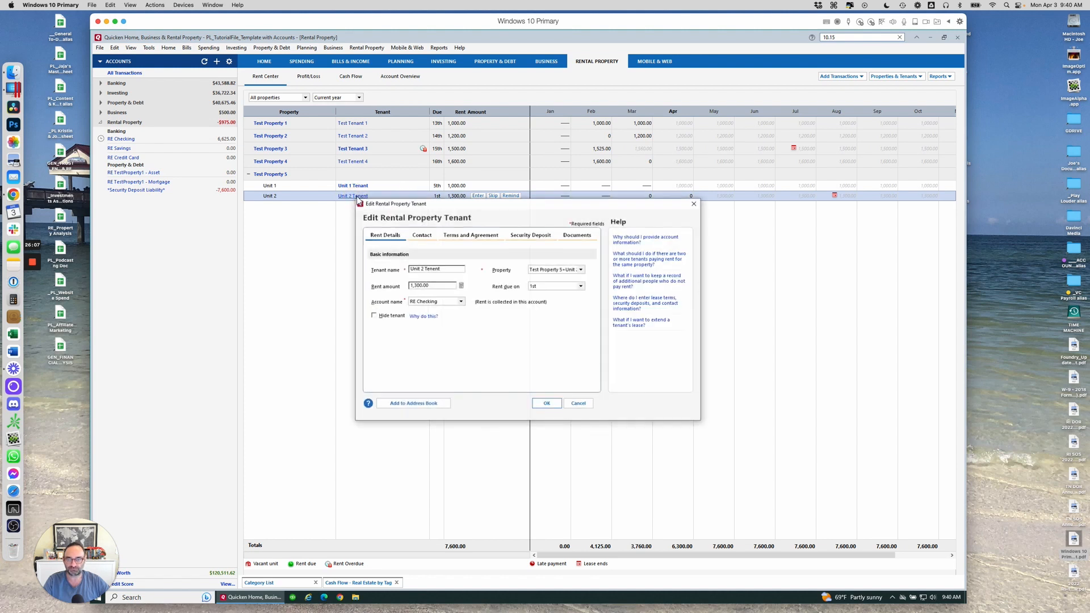
{"action": "left_click", "coordinate": [581, 286]}
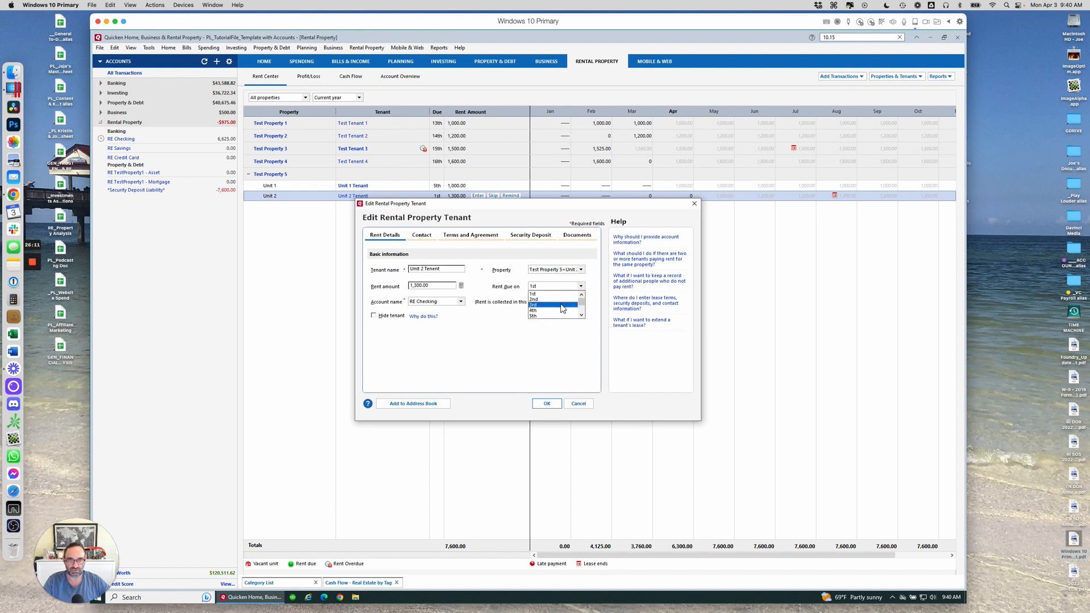
{"action": "left_click", "coordinate": [561, 306]}
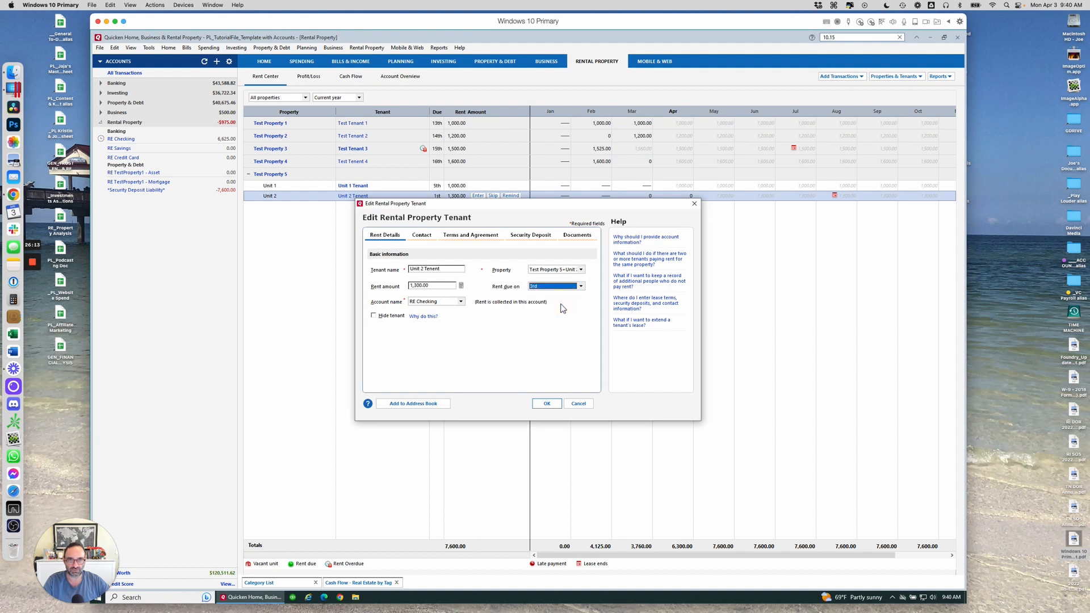
{"action": "left_click", "coordinate": [547, 404]}
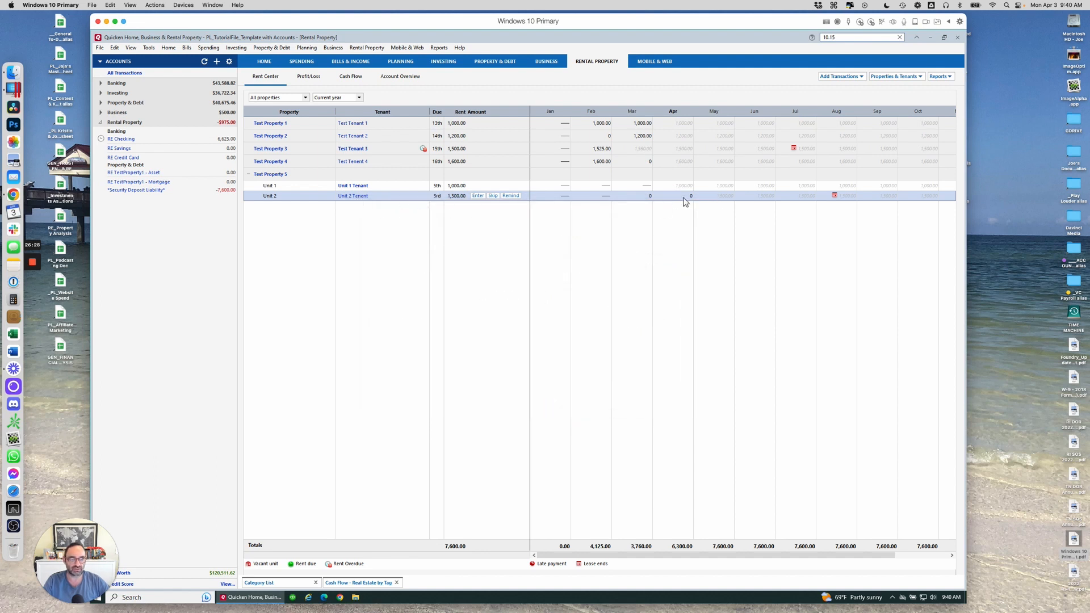
Change the Unit 2 tenant's rent due day to the 4th and save the change.
{"action": "left_click", "coordinate": [355, 197]}
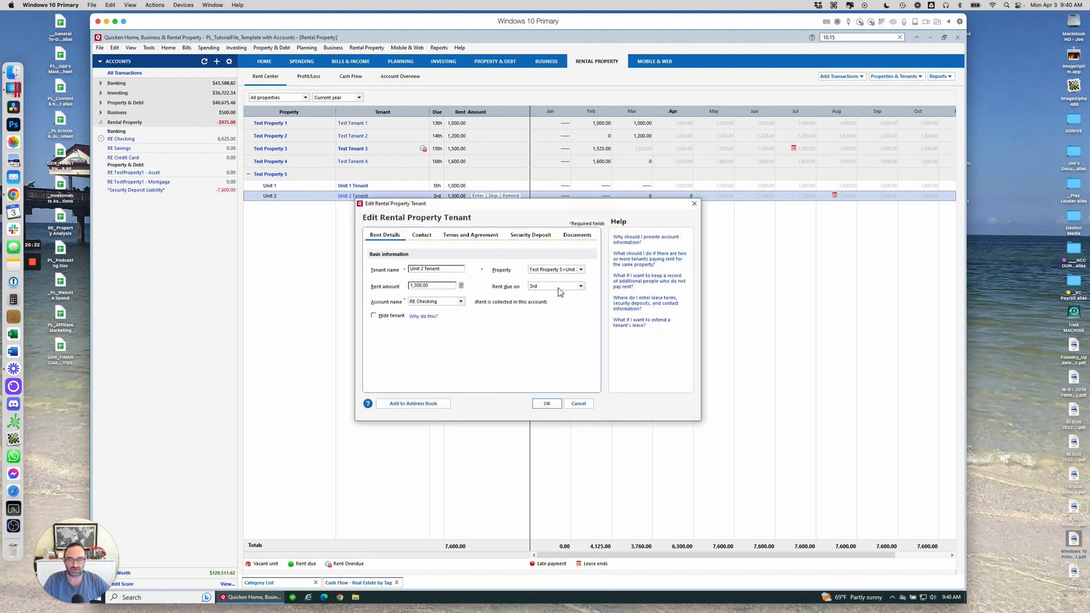
{"action": "left_click", "coordinate": [560, 287]}
{"action": "left_click", "coordinate": [555, 297]}
{"action": "left_click", "coordinate": [546, 403]}
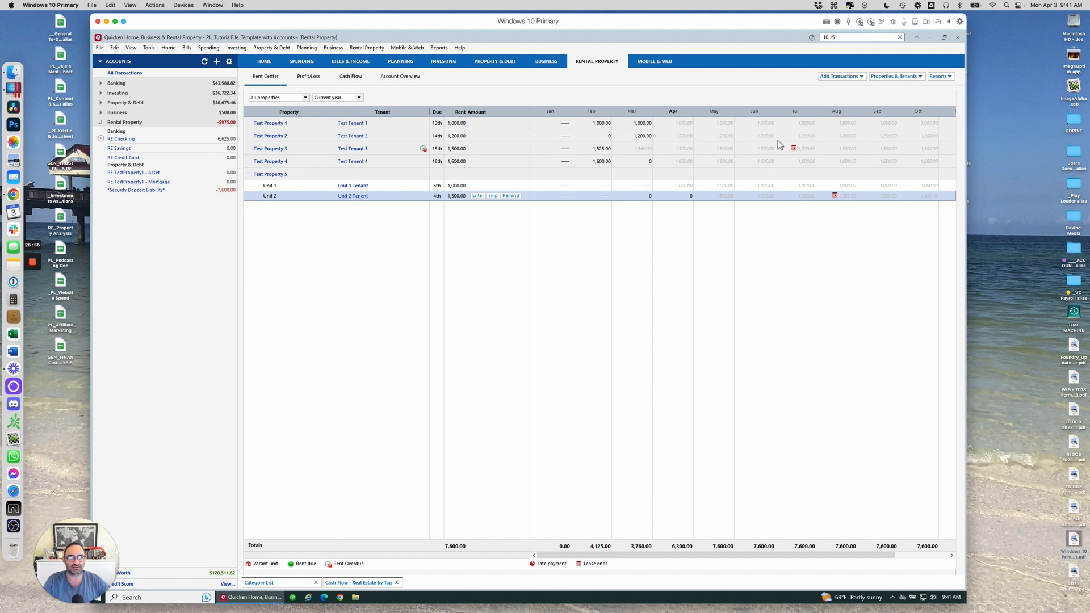
{"action": "left_click", "coordinate": [912, 80]}
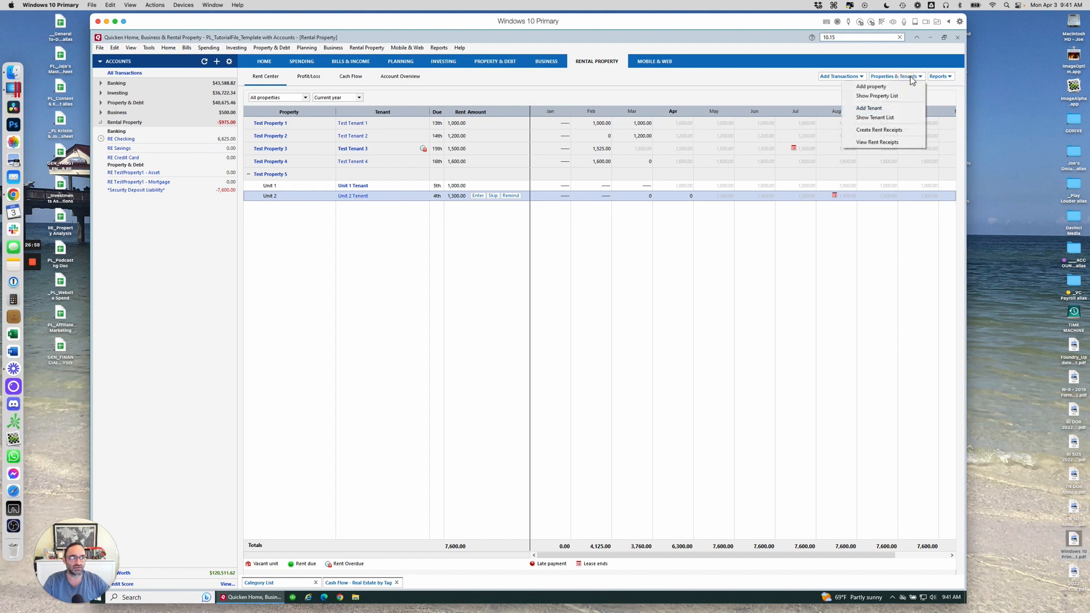
{"action": "left_click", "coordinate": [766, 80]}
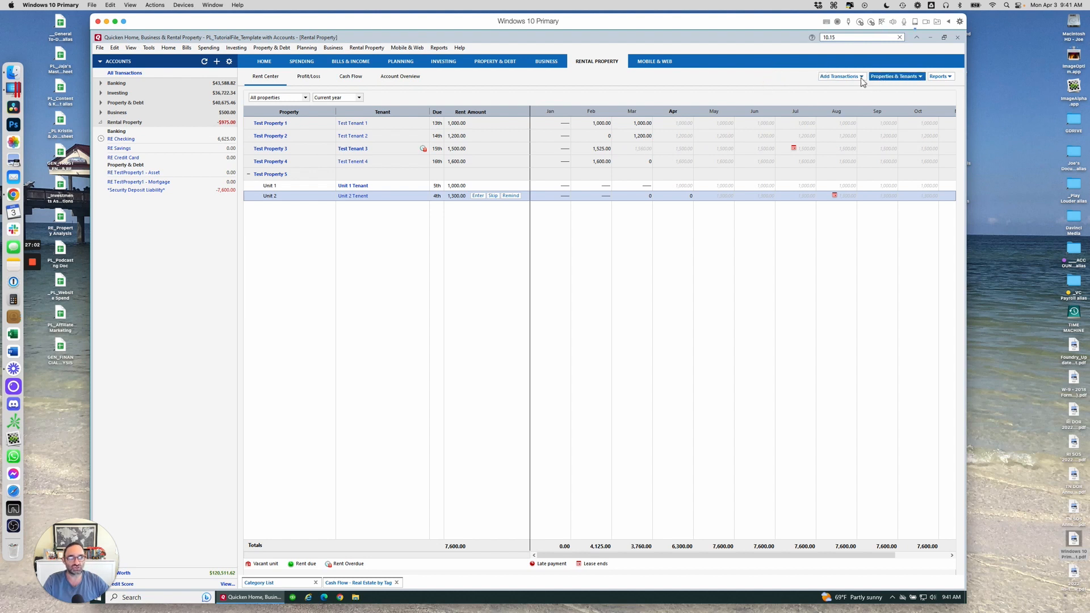
{"action": "left_click", "coordinate": [896, 76]}
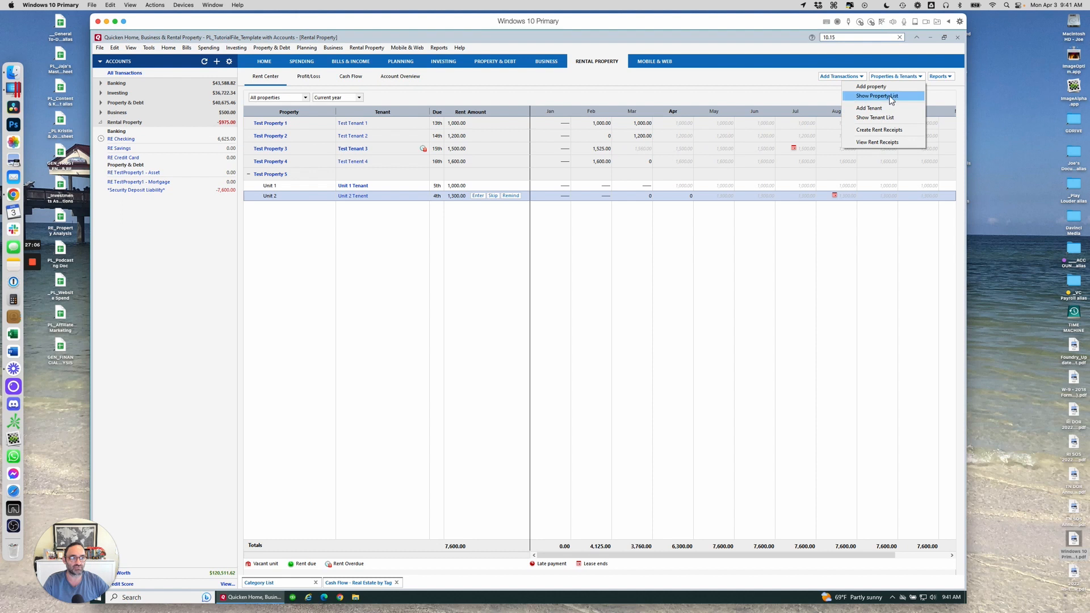
{"action": "left_click", "coordinate": [895, 97]}
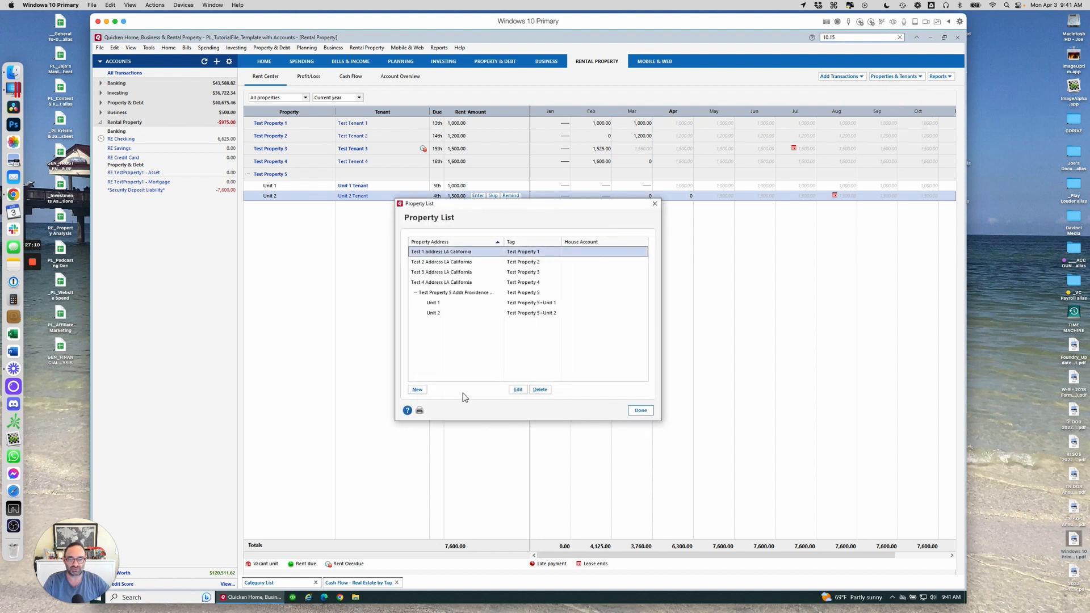
{"action": "left_click", "coordinate": [654, 206]}
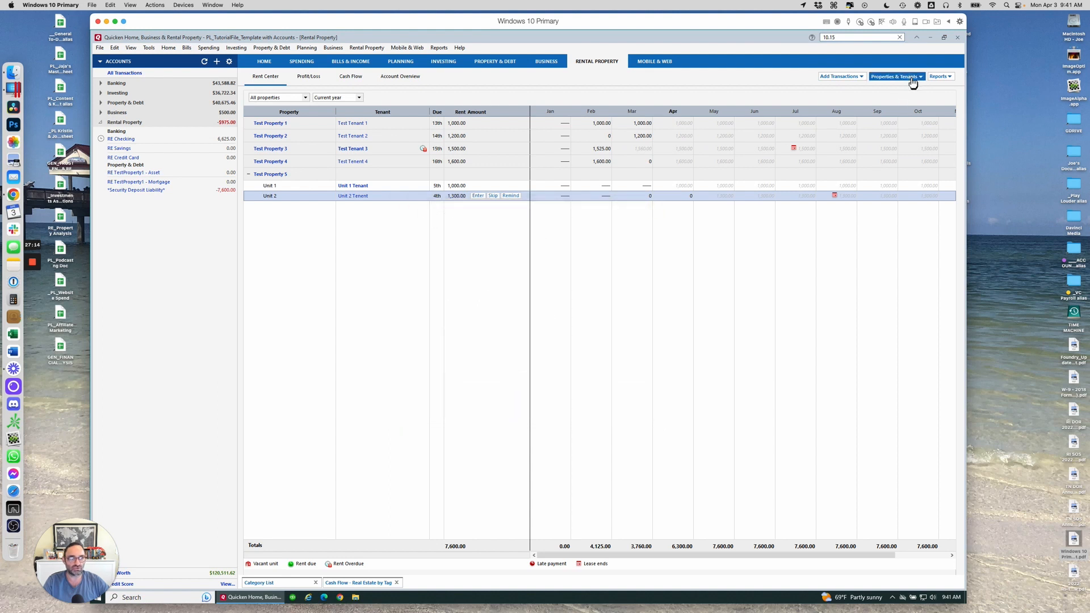
Delete the Unit 2 tenant from the tenant list and close the list.
{"action": "left_click", "coordinate": [896, 76]}
{"action": "left_click", "coordinate": [899, 120]}
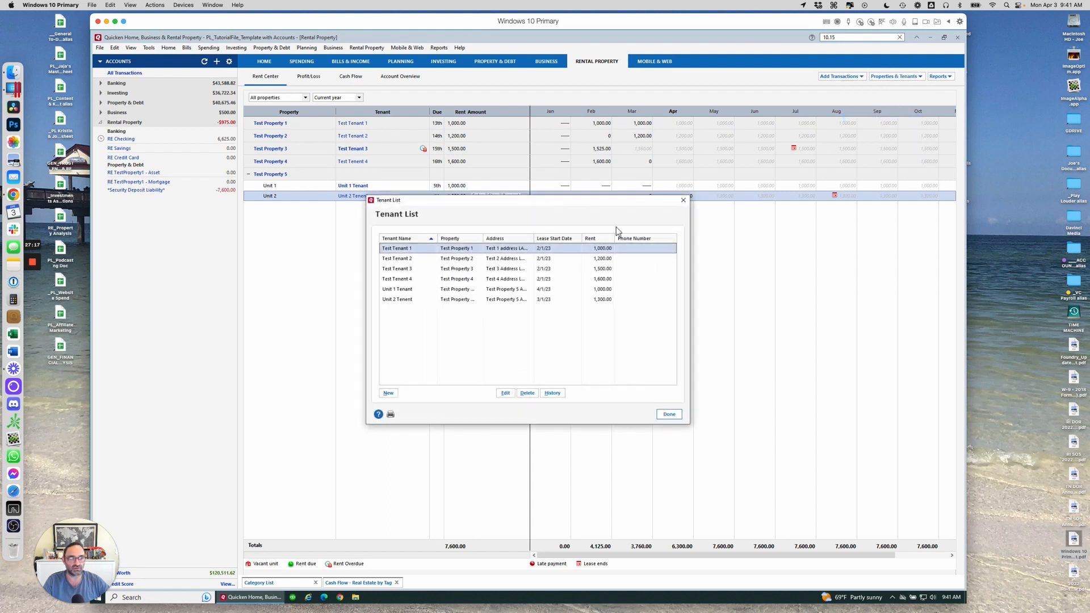
{"action": "left_click", "coordinate": [404, 299]}
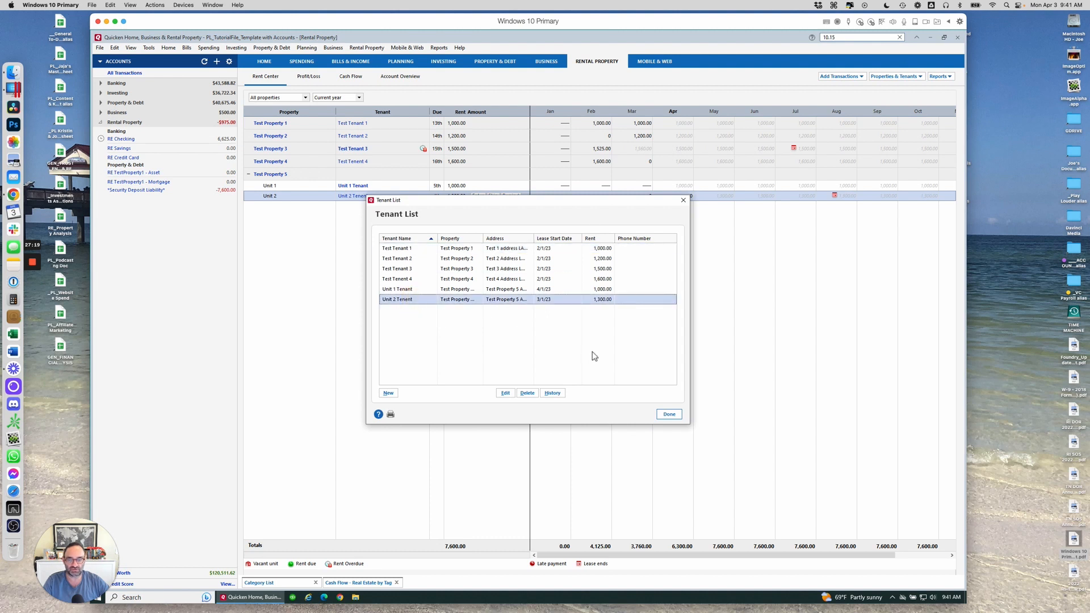
{"action": "left_click", "coordinate": [527, 393]}
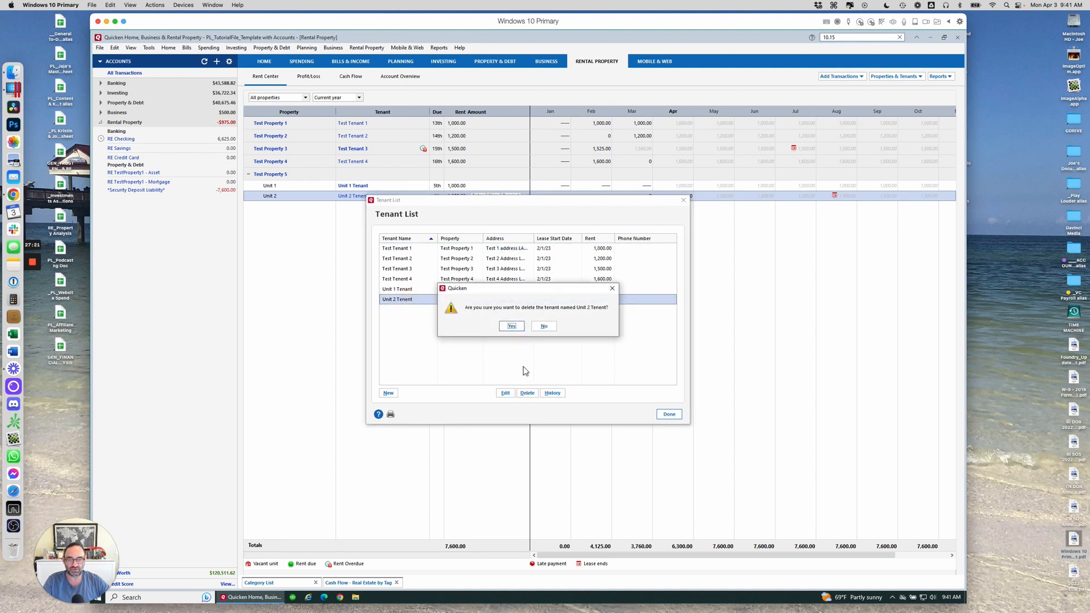
{"action": "left_click", "coordinate": [512, 327]}
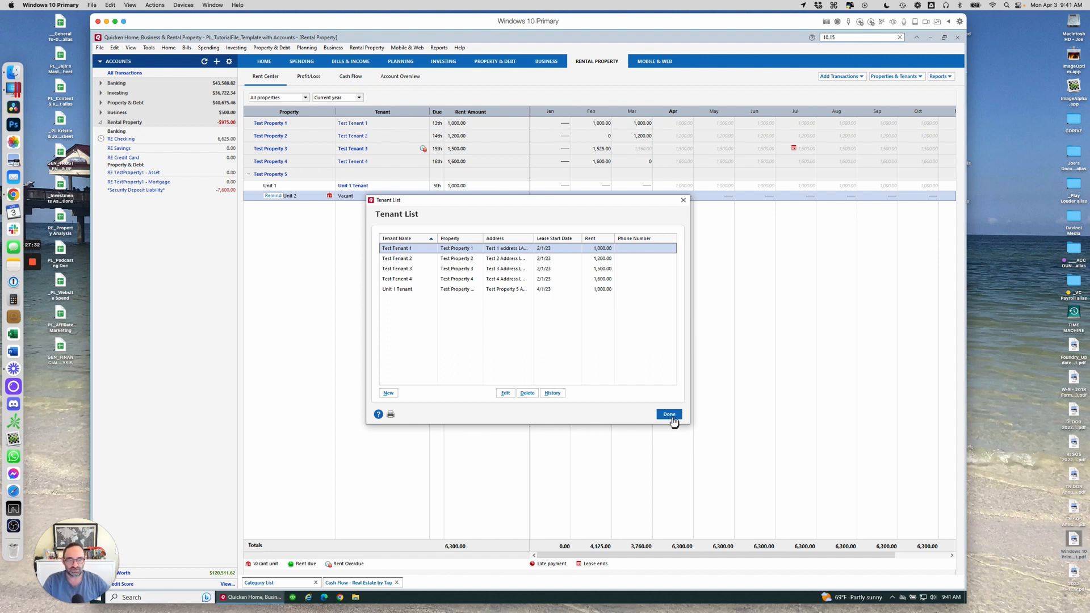
{"action": "left_click", "coordinate": [682, 200]}
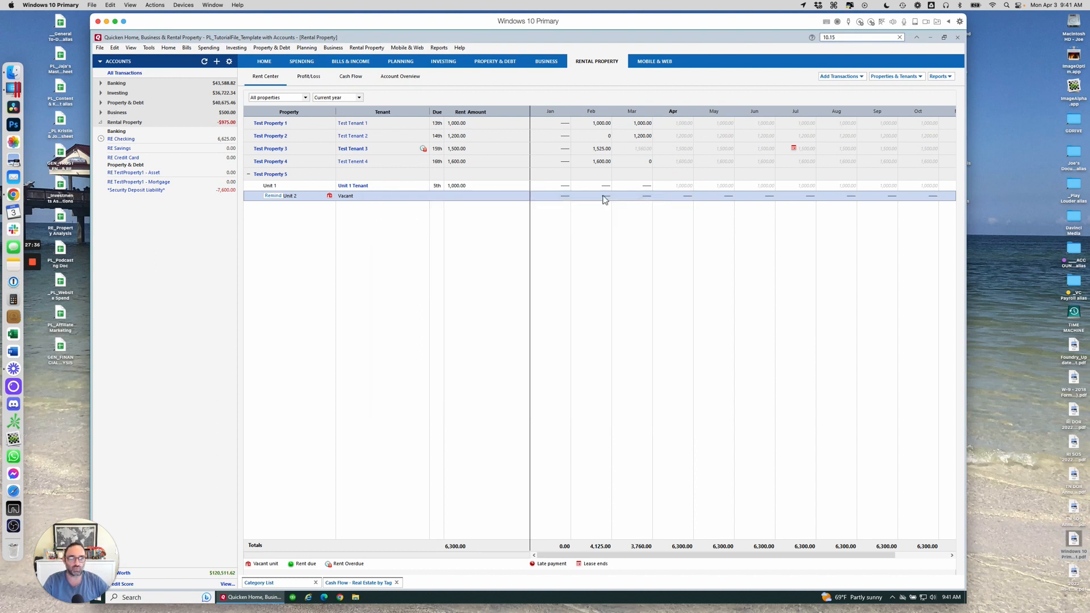
Start a new rental property tenant named Unit 2 Tenant with a rent amount of 1,300.
{"action": "left_click", "coordinate": [908, 79]}
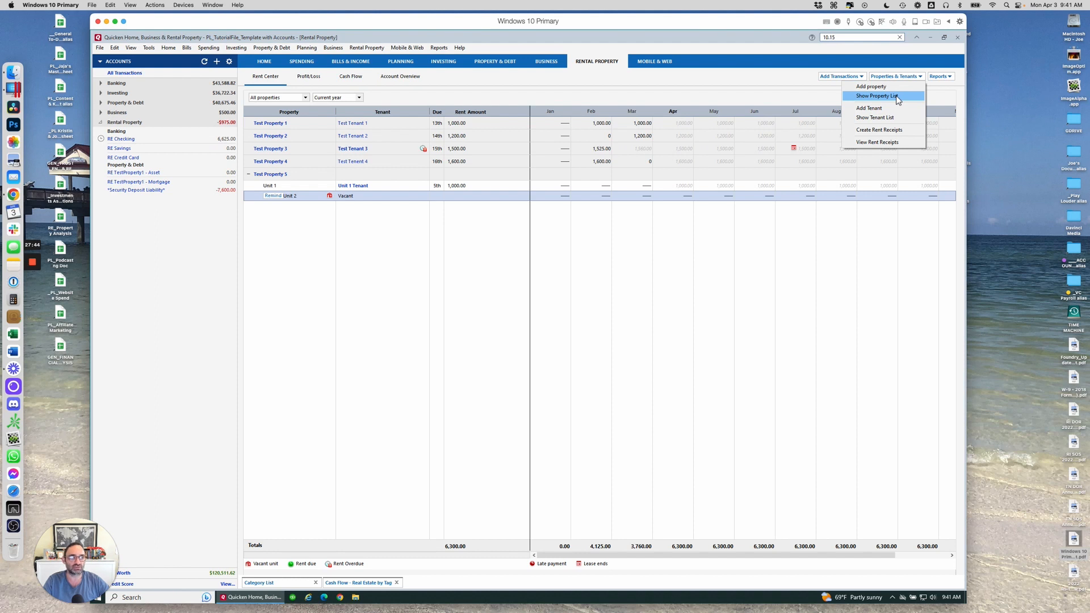
{"action": "left_click", "coordinate": [874, 107]}
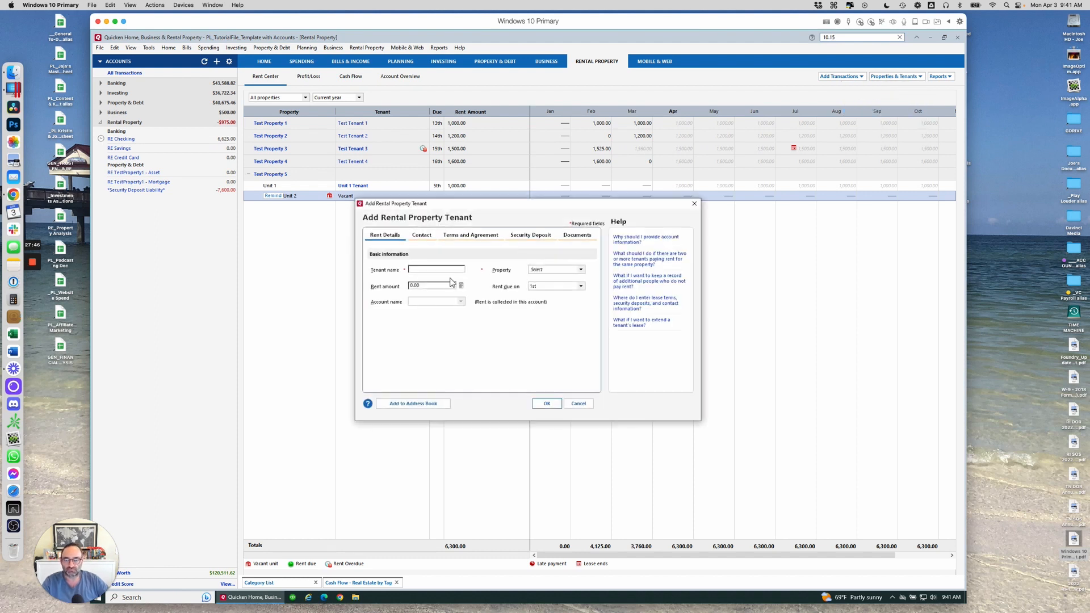
{"action": "left_click", "coordinate": [431, 269]}
{"action": "type", "text": "Unit 2 Tenent"}
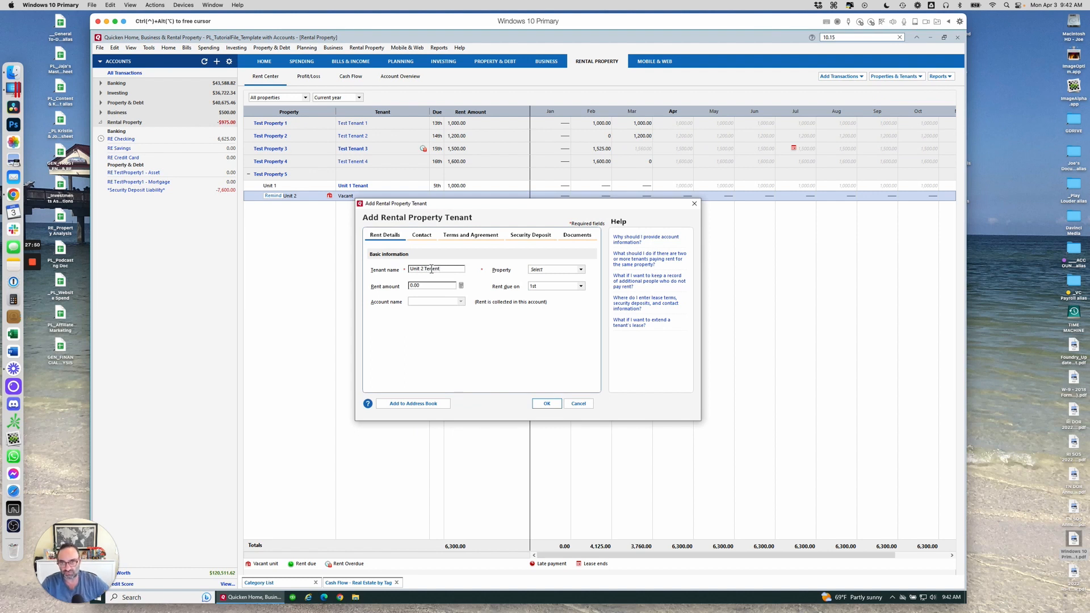
{"action": "key", "text": "Tab"}
{"action": "left_click", "coordinate": [430, 286]}
{"action": "type", "text": "1,3"}
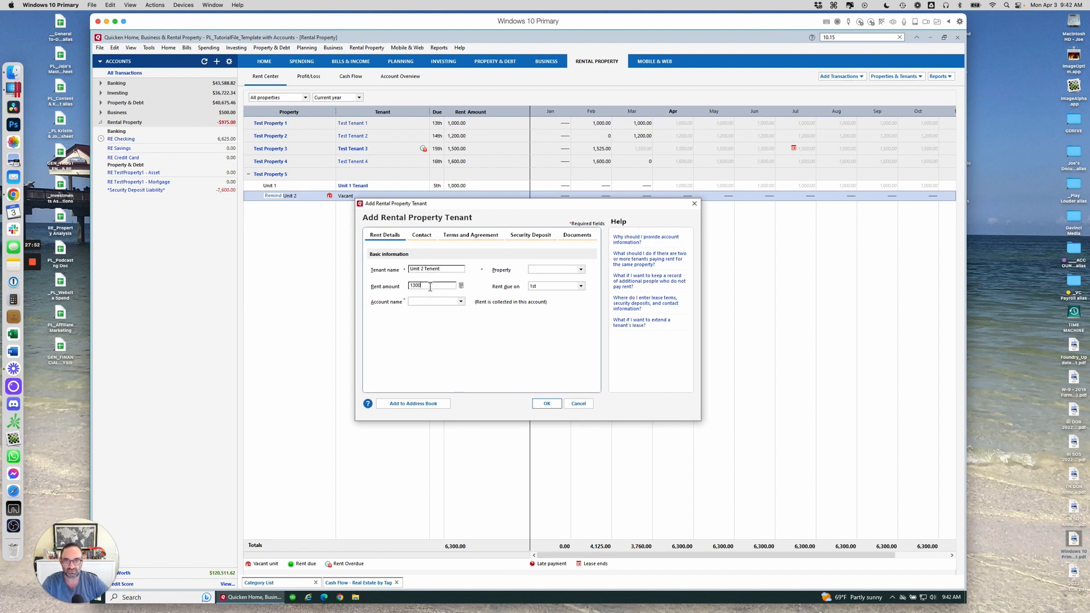
{"action": "type", "text": "00"}
{"action": "key", "text": "Tab"}
Set the rent due day to the 4th, assign Unit 2 of Test Property 5 and collect rent in RE Checking.
{"action": "left_click", "coordinate": [556, 285]}
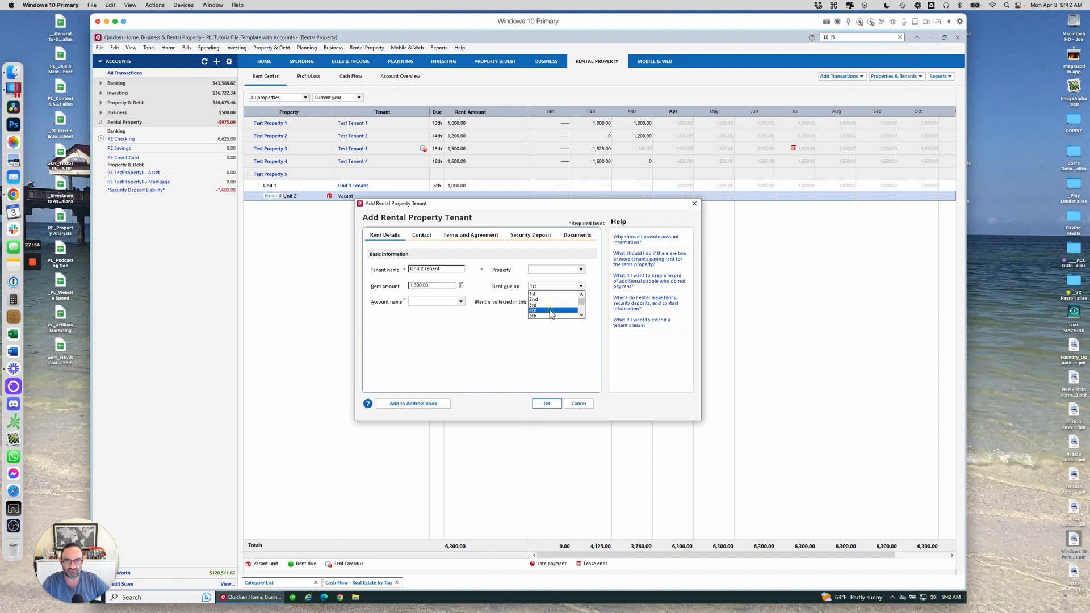
{"action": "left_click", "coordinate": [550, 312]}
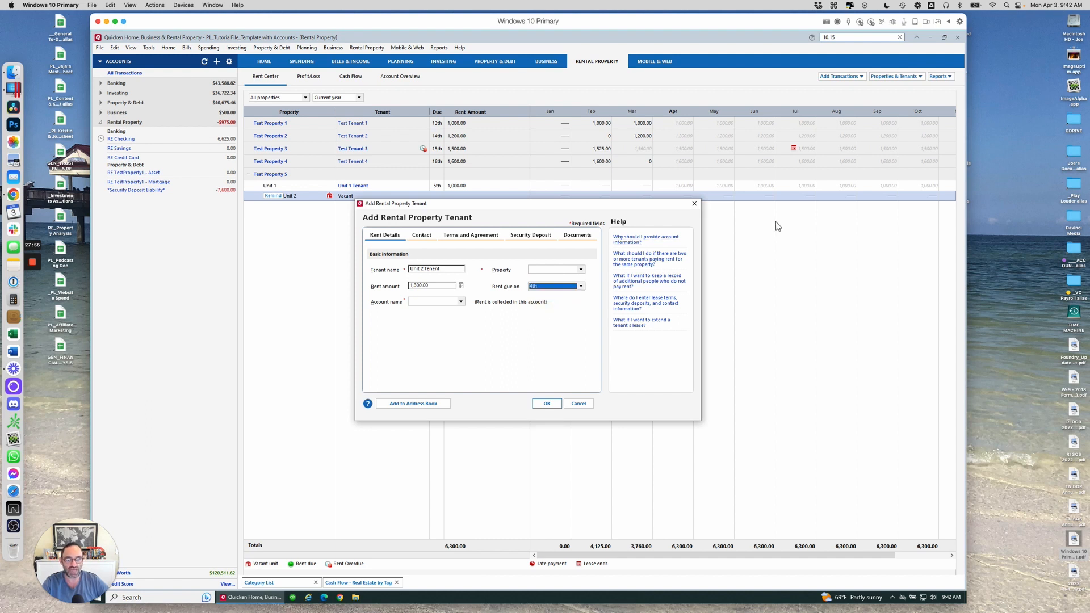
{"action": "left_click", "coordinate": [581, 270]}
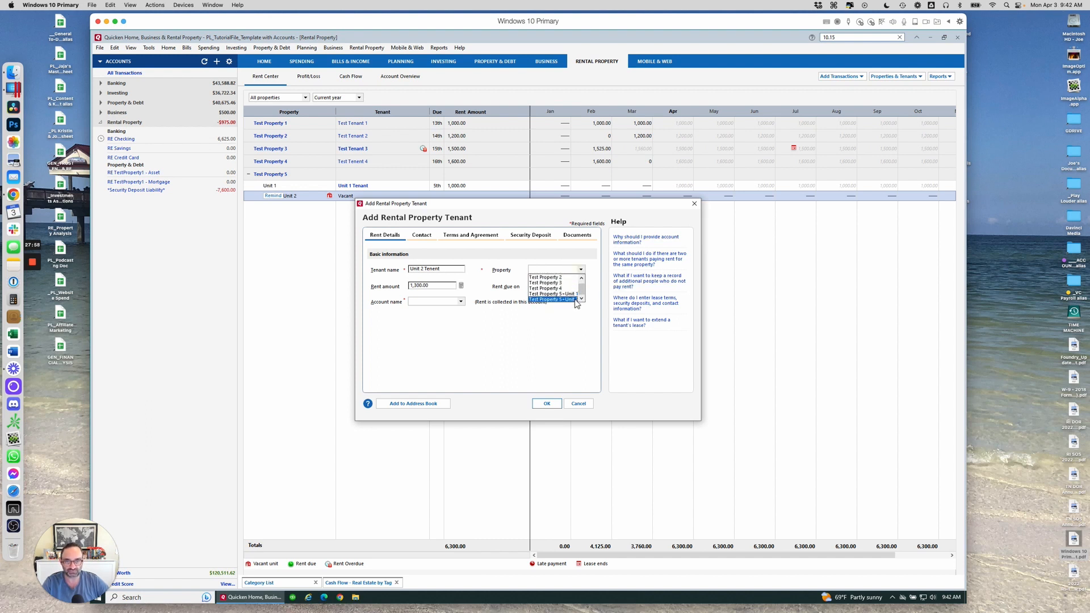
{"action": "left_click", "coordinate": [575, 300]}
{"action": "left_click", "coordinate": [434, 302]}
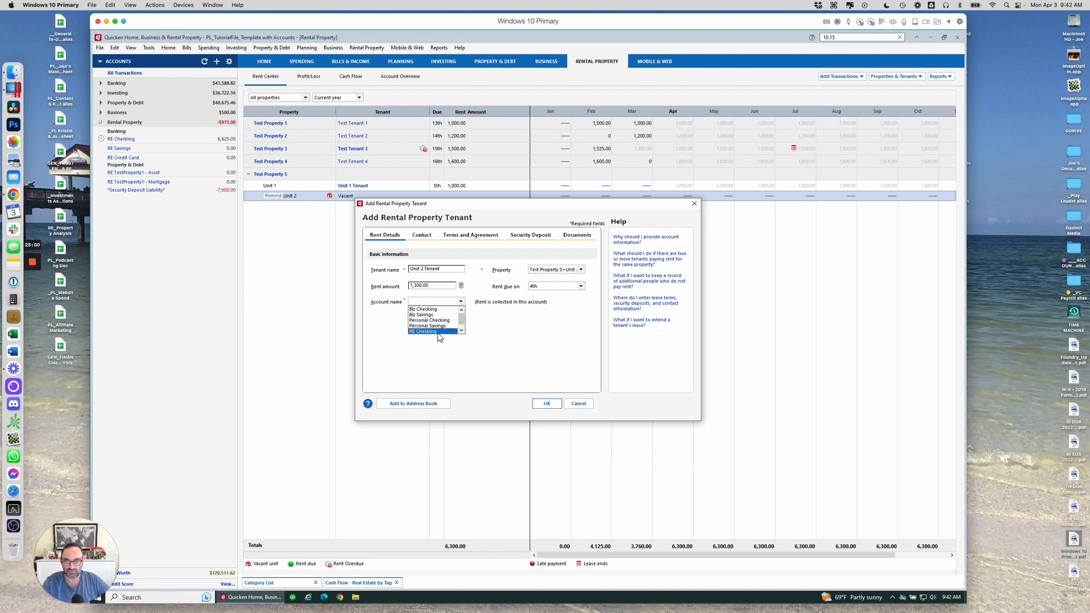
{"action": "left_click", "coordinate": [438, 332]}
Give the new tenant a six month lease starting 3/1/23.
{"action": "left_click", "coordinate": [470, 235]}
{"action": "left_click", "coordinate": [440, 273]}
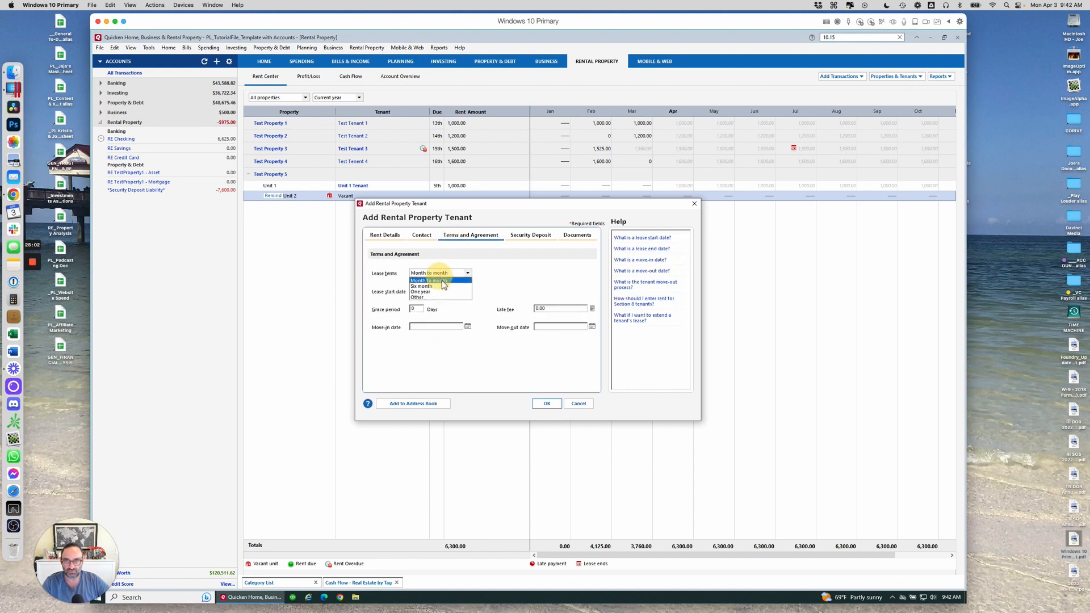
{"action": "left_click", "coordinate": [443, 287]}
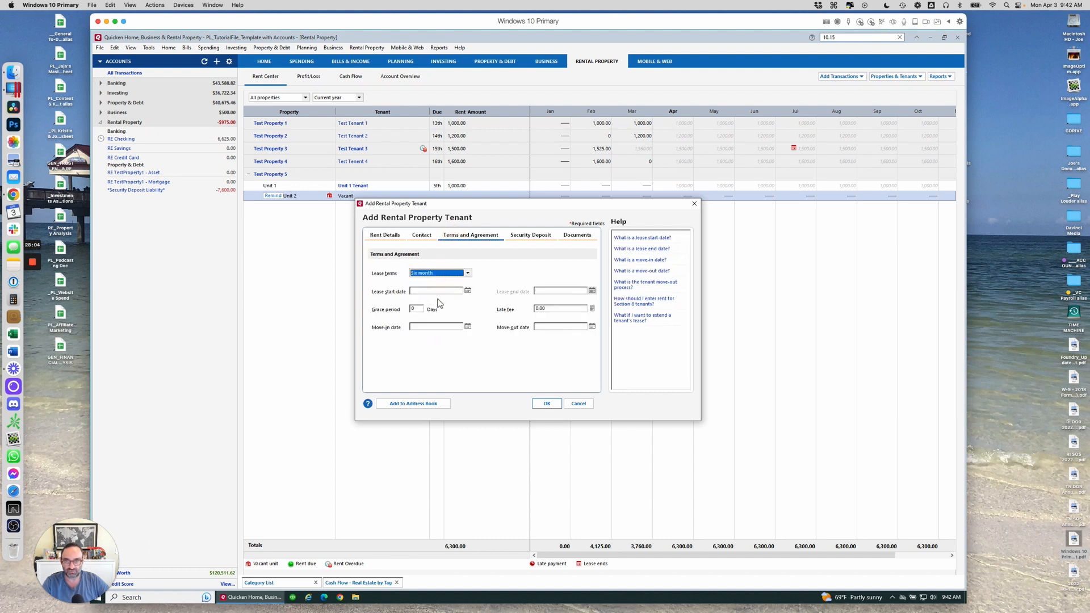
{"action": "left_click", "coordinate": [467, 290]}
{"action": "left_click", "coordinate": [418, 305]}
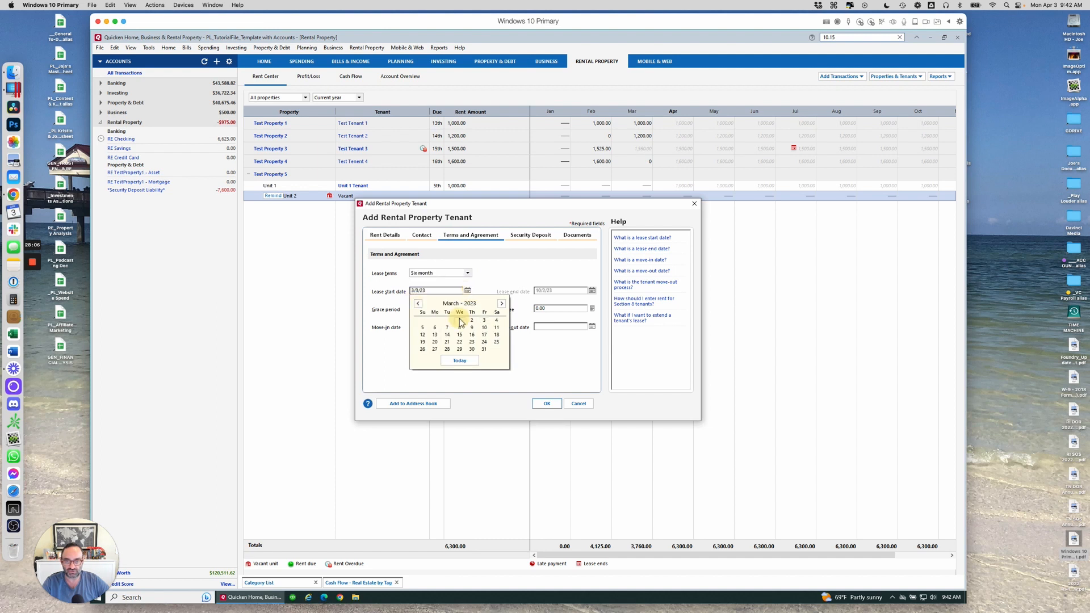
{"action": "left_click", "coordinate": [459, 319]}
Set the new lease's grace period to 5 days, the late fee to 40 and the move-in date to 3/1/23.
{"action": "left_click", "coordinate": [415, 309]}
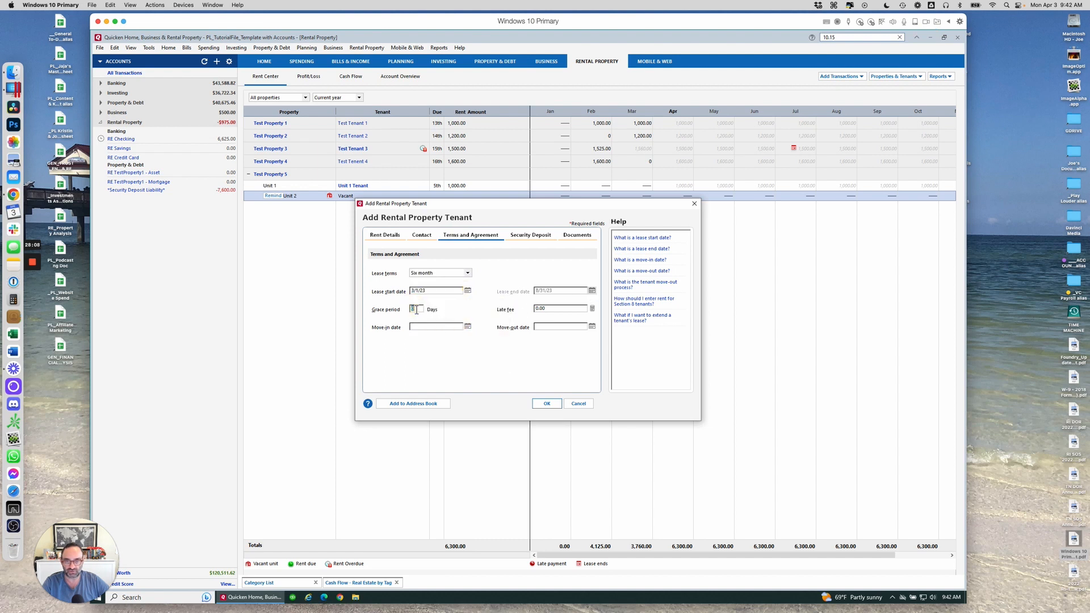
{"action": "type", "text": "5"}
{"action": "key", "text": "Tab"}
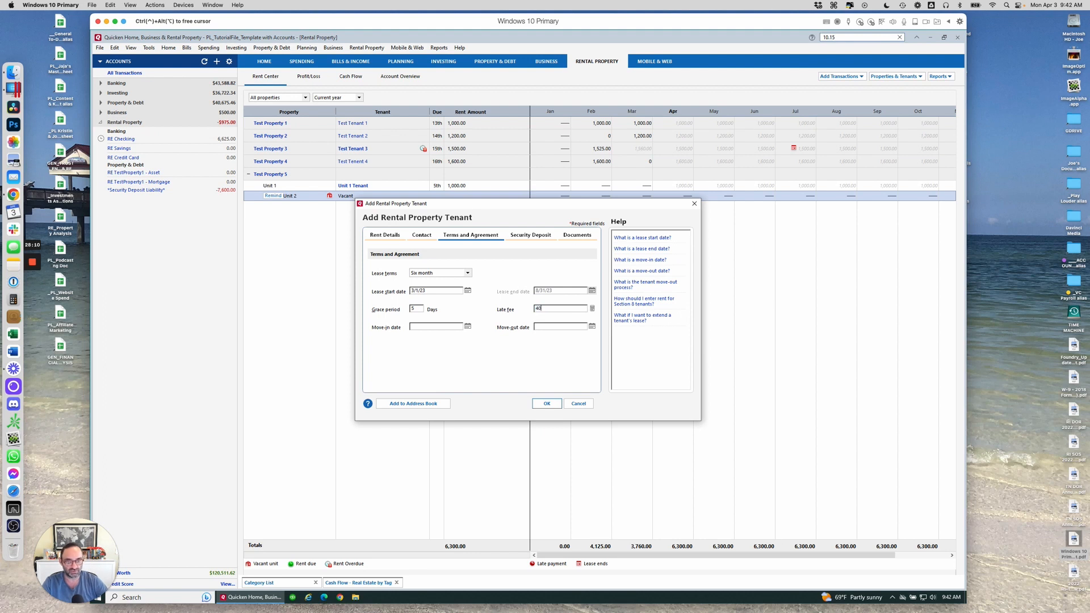
{"action": "type", "text": "40"}
{"action": "left_click", "coordinate": [467, 326]}
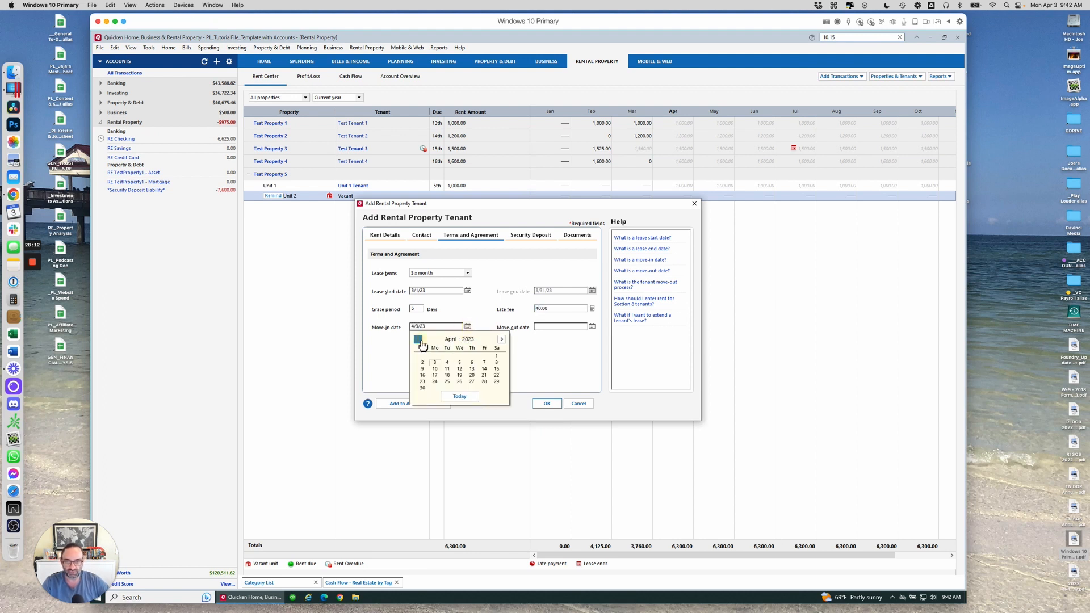
{"action": "left_click", "coordinate": [417, 339]}
{"action": "left_click", "coordinate": [460, 355]}
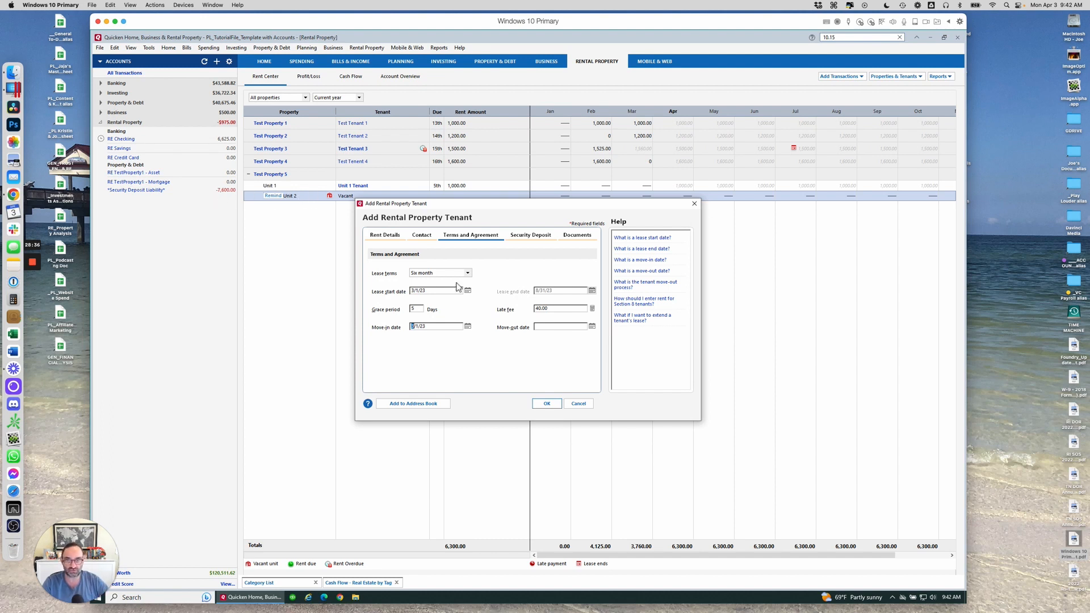
Record a collected security deposit of 1,300 dated 3/1/23 for the Unit 2 tenant and save the new tenant.
{"action": "left_click", "coordinate": [539, 240]}
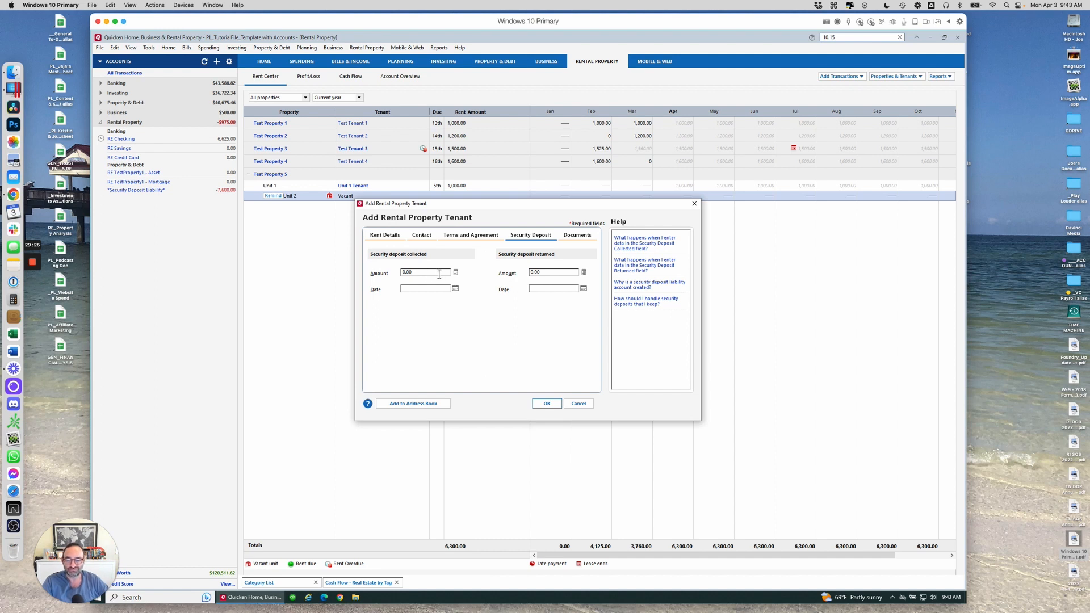
{"action": "left_click", "coordinate": [439, 274]}
{"action": "type", "text": "130"}
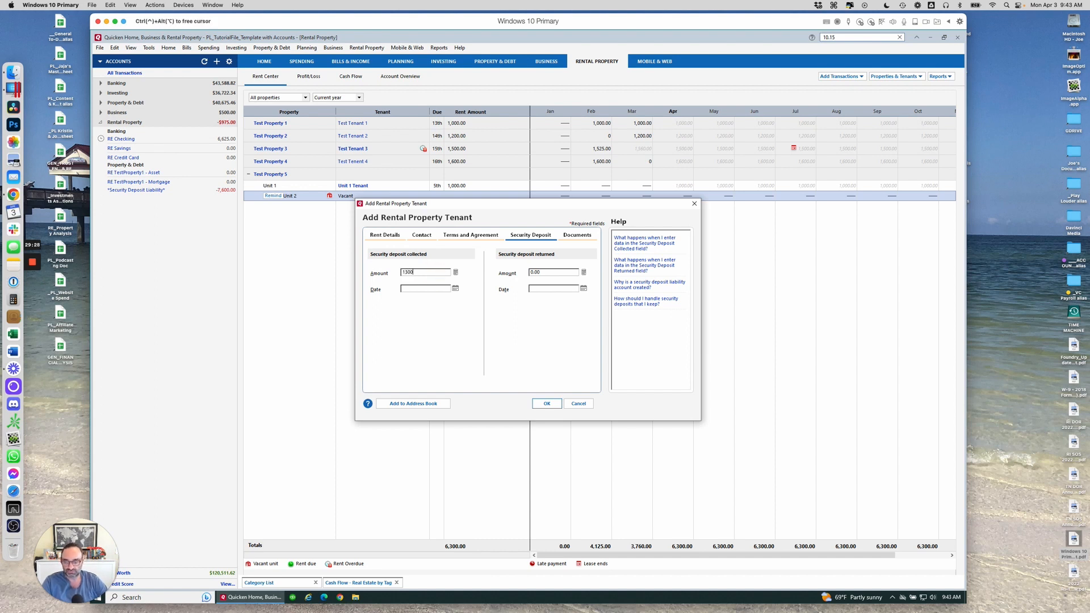
{"action": "key", "text": "Tab"}
{"action": "left_click", "coordinate": [456, 289]}
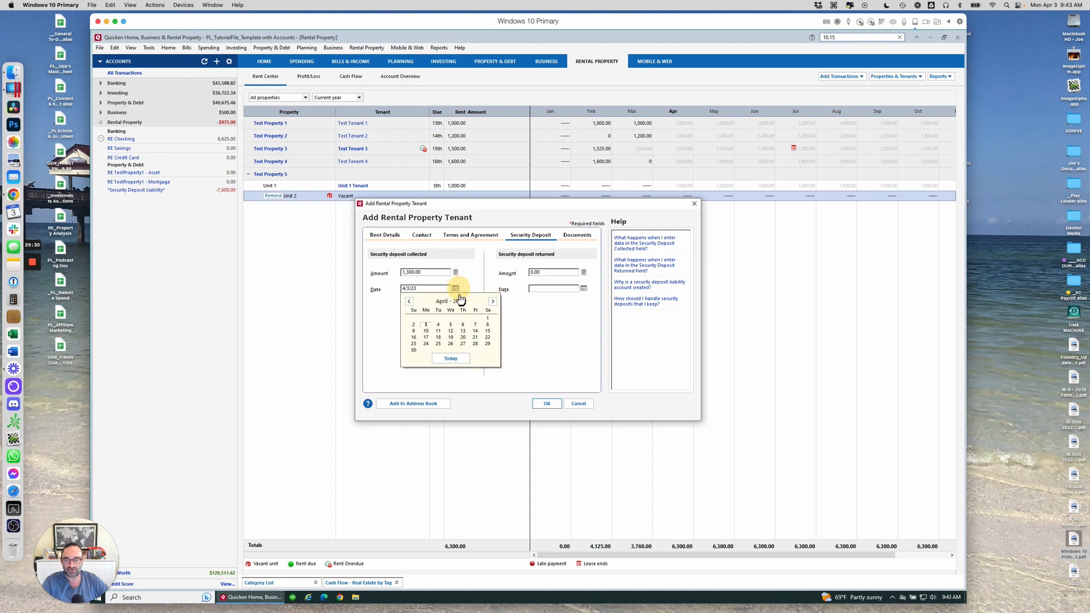
{"action": "left_click", "coordinate": [409, 302]}
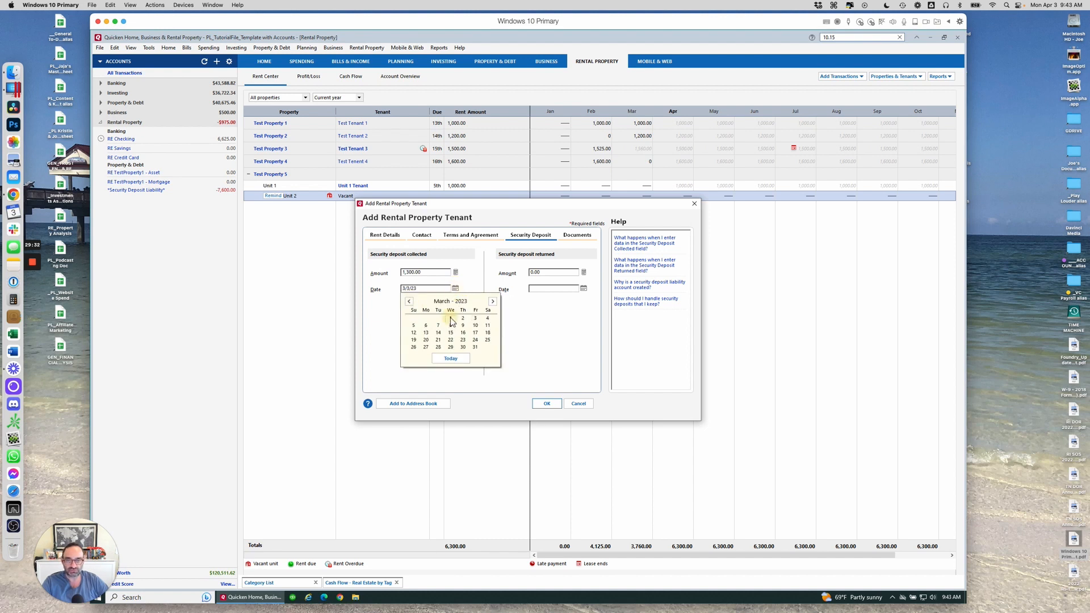
{"action": "left_click", "coordinate": [450, 317]}
{"action": "left_click", "coordinate": [574, 236]}
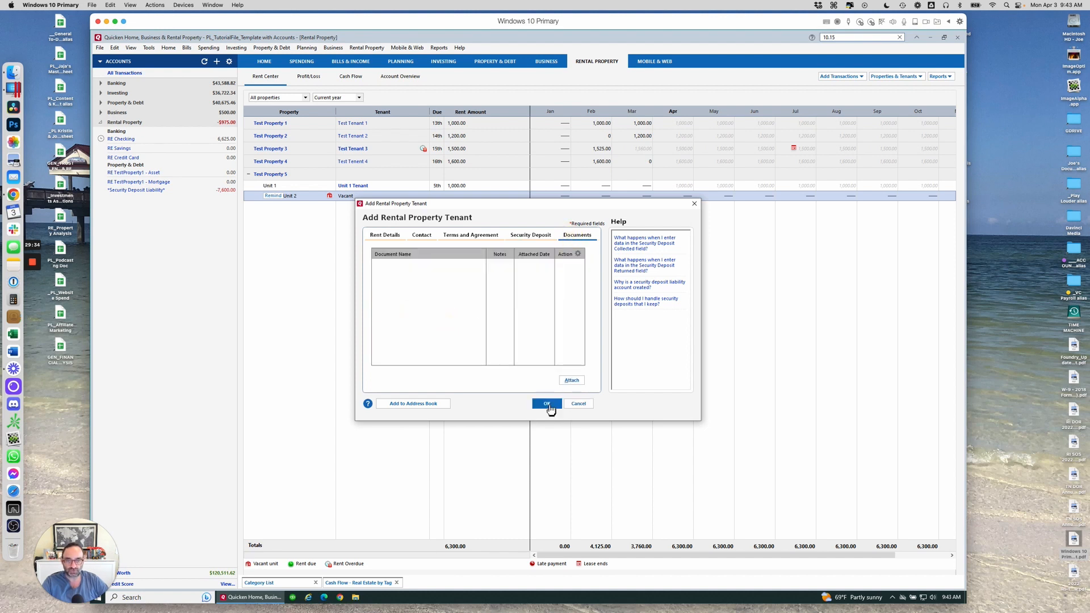
{"action": "left_click", "coordinate": [547, 404]}
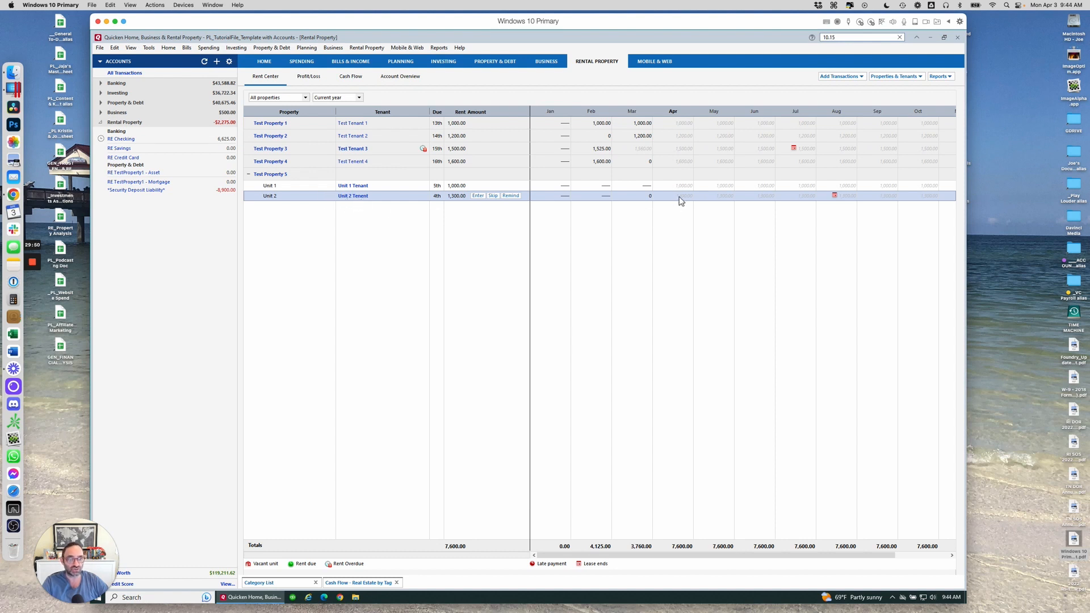
Delete the old 3/1/23 Unit 2 deposit transaction from the Security Deposit Liability register.
{"action": "left_click", "coordinate": [136, 190]}
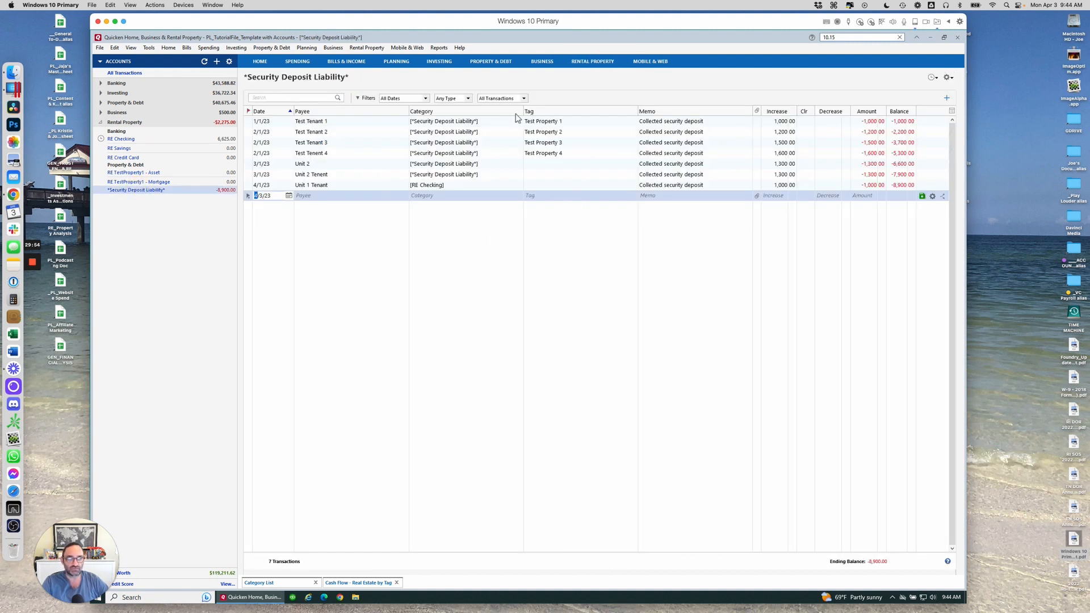
{"action": "left_click", "coordinate": [349, 165]}
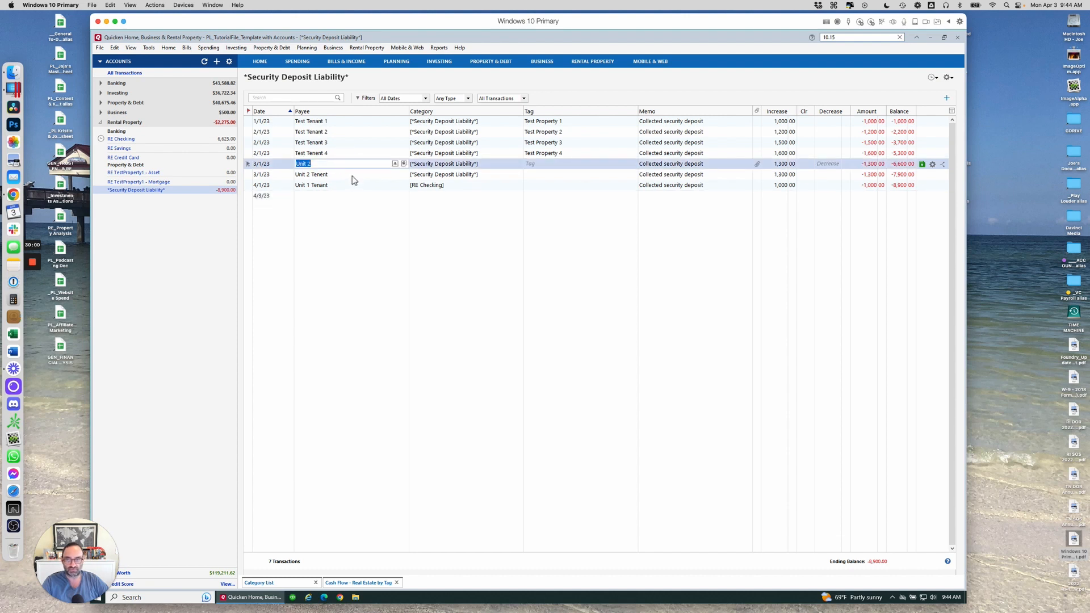
{"action": "left_click", "coordinate": [561, 165]}
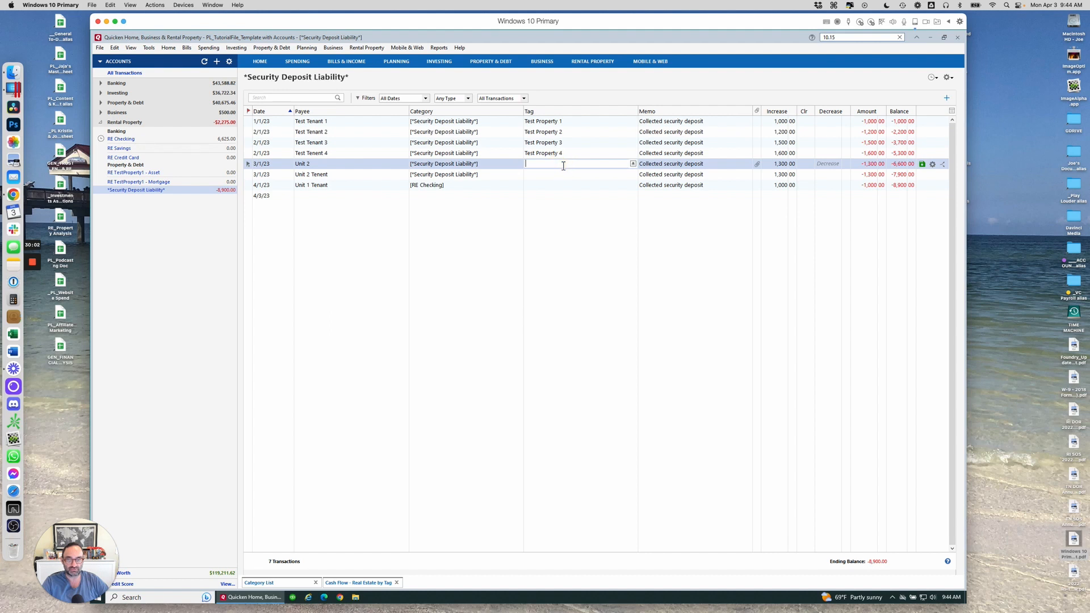
{"action": "right_click", "coordinate": [561, 164]}
{"action": "left_click", "coordinate": [616, 276]}
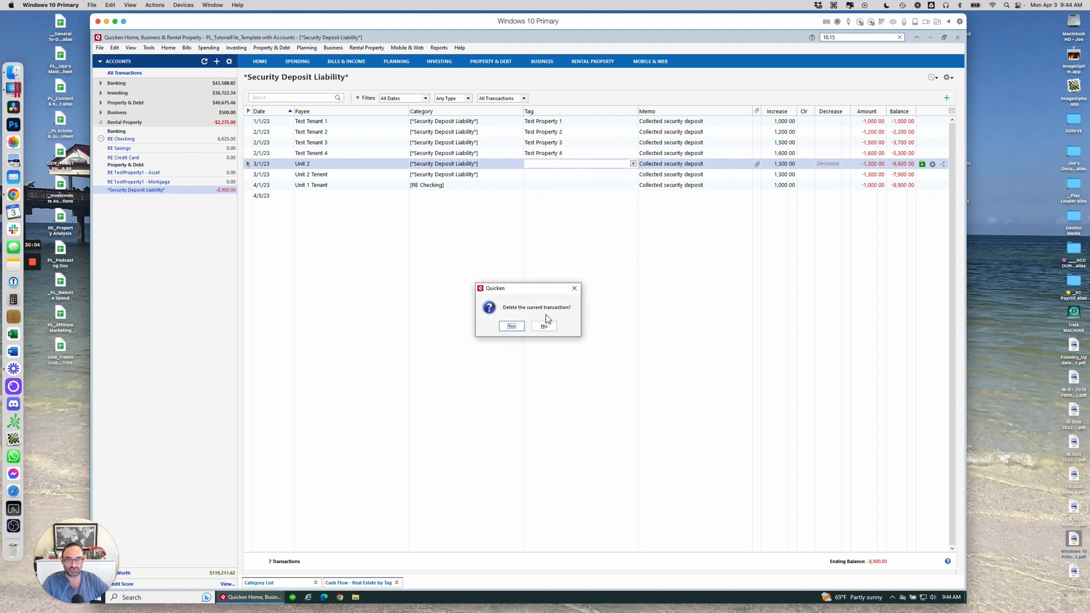
{"action": "left_click", "coordinate": [510, 328]}
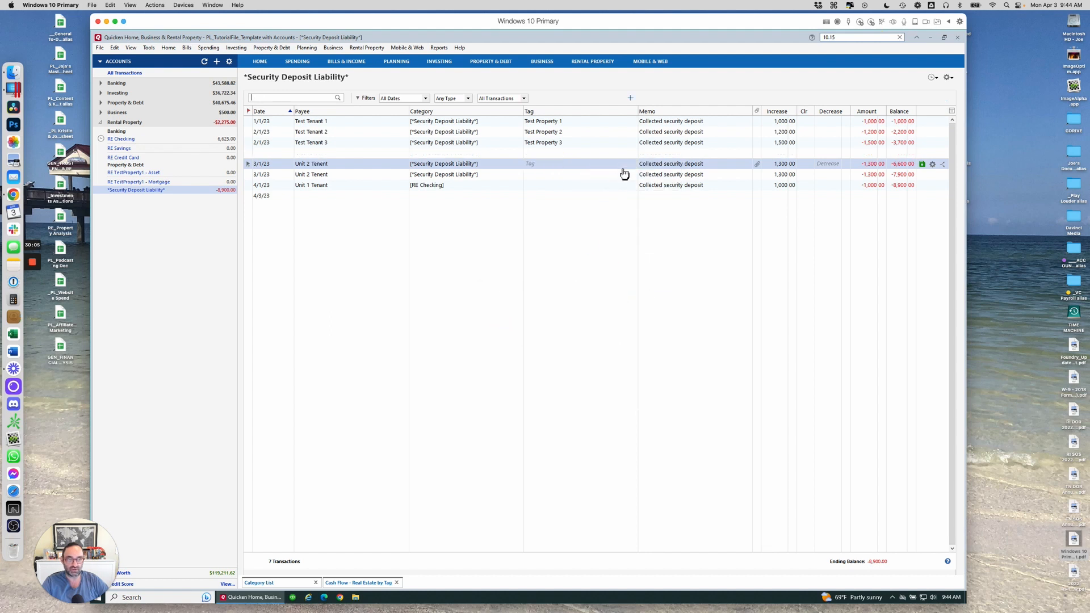
Set the category of the 3/1/23 Unit 2 Tenant deposit to a transfer with RE Checking.
{"action": "left_click", "coordinate": [498, 165]}
{"action": "type", "text": "R"}
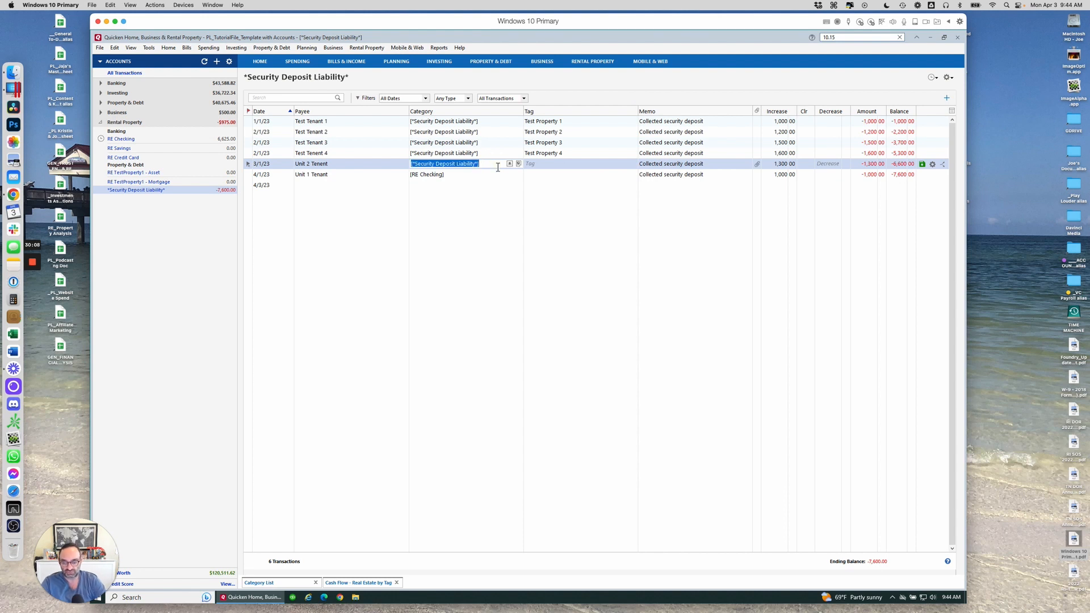
{"action": "type", "text": "e"}
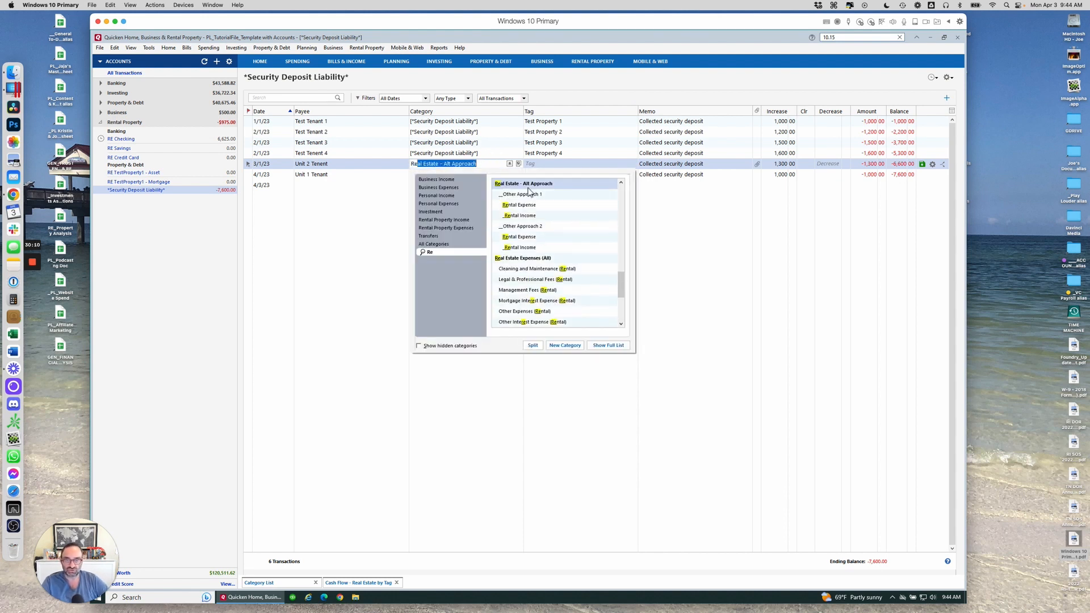
{"action": "type", "text": " c"}
{"action": "left_click", "coordinate": [528, 185]}
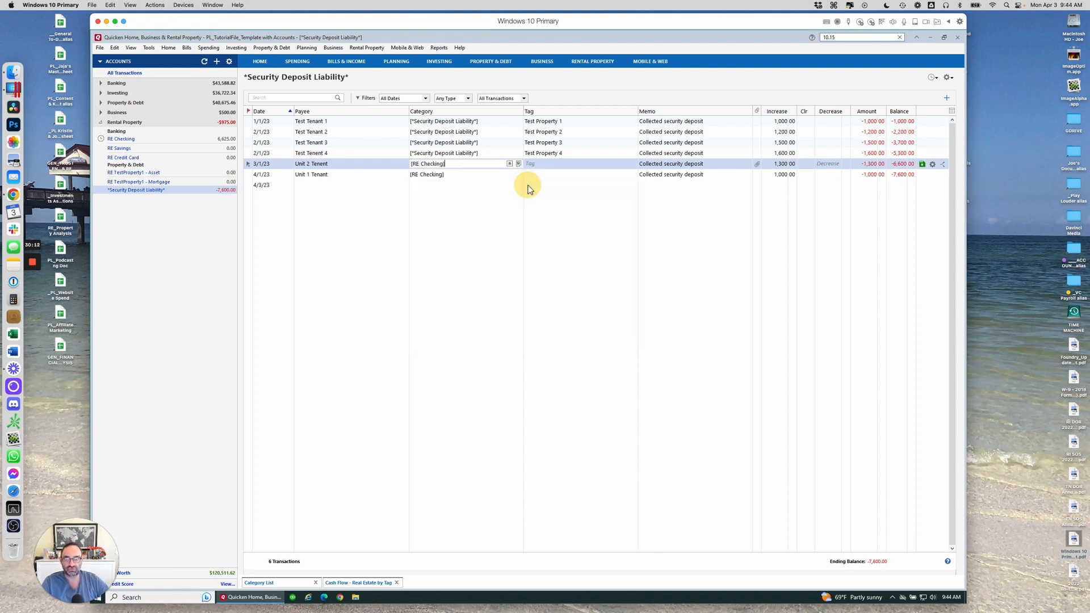
{"action": "key", "text": "Return"}
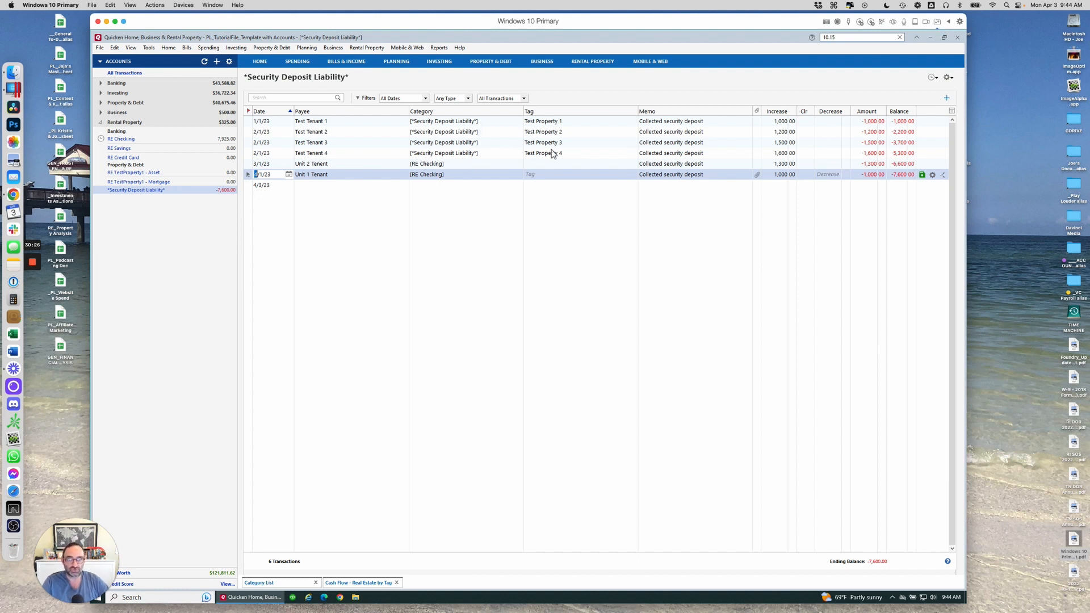
Recategorize the deposits of Test Tenants 1 to 4 as RE Checking transfers and return to the rental property overview.
{"action": "left_click", "coordinate": [491, 153]}
{"action": "left_click", "coordinate": [509, 154]}
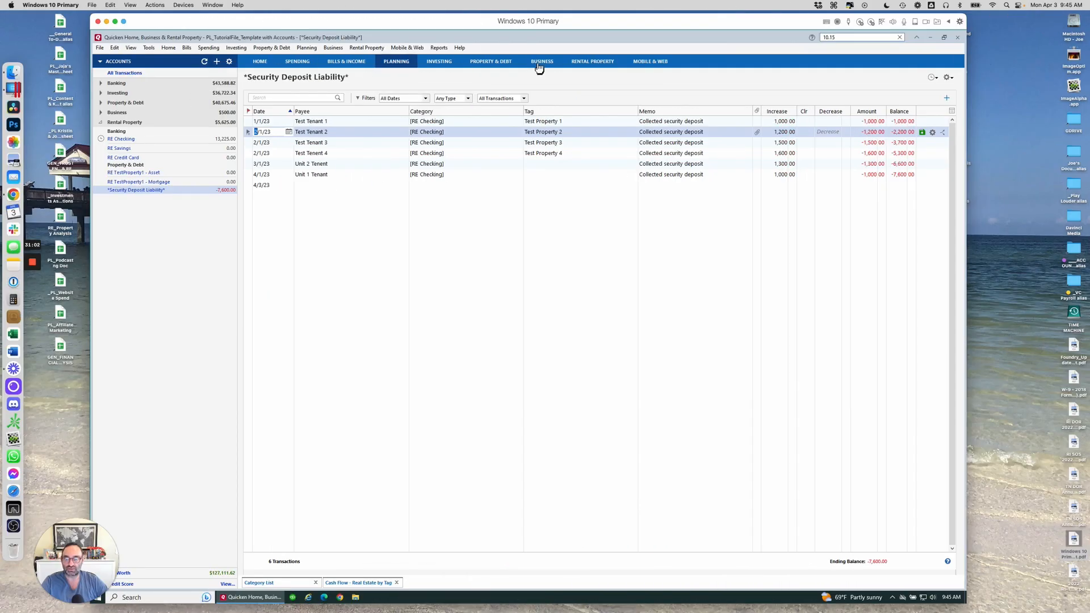
{"action": "left_click", "coordinate": [579, 64]}
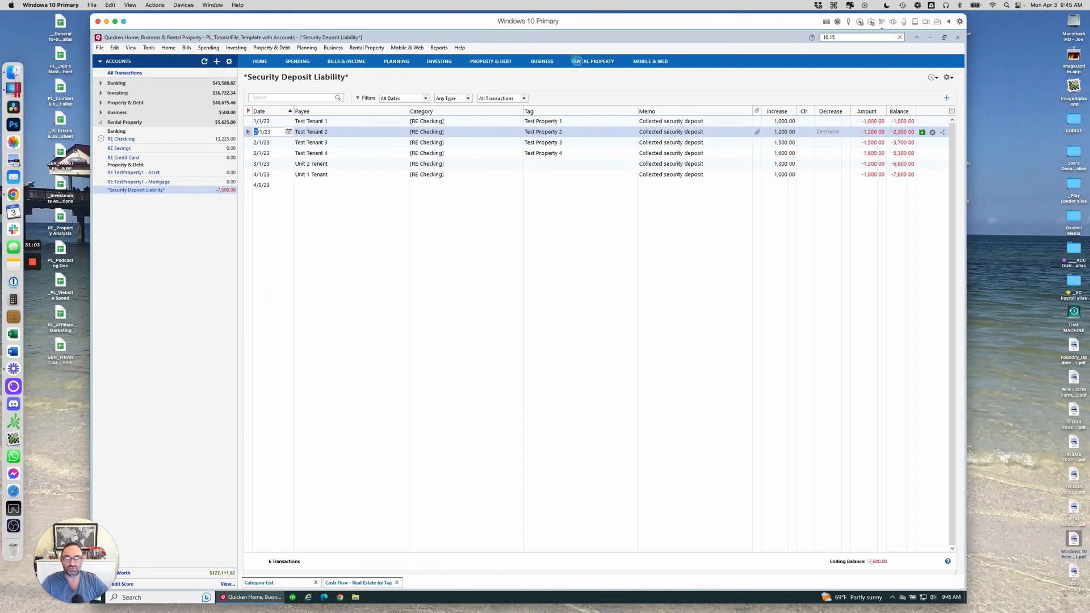
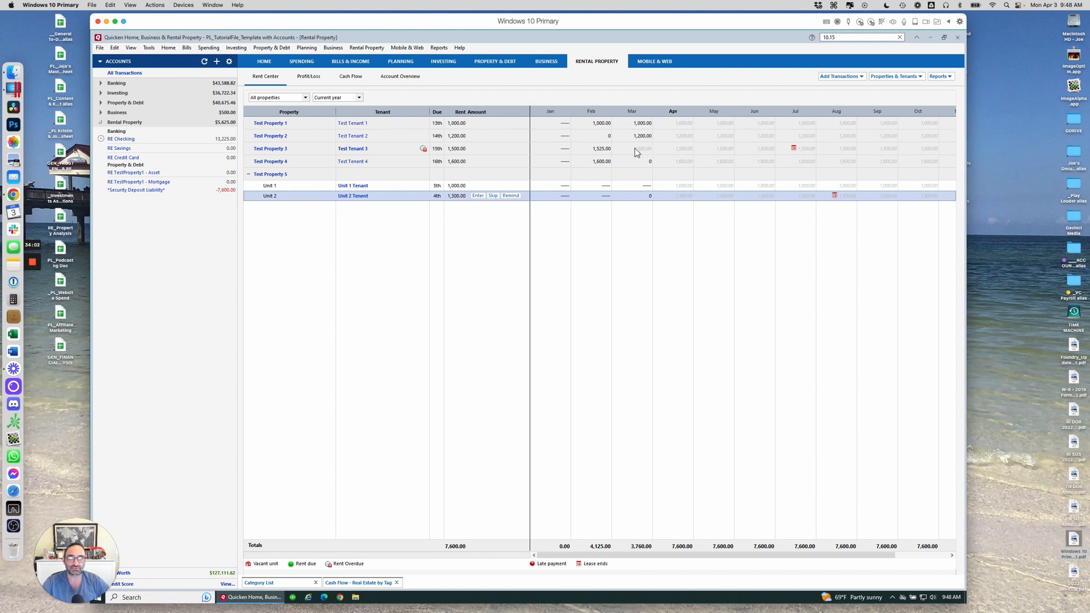
Change the Unit 2 Tenant's rent due day to the 3rd and save the tenant.
{"action": "left_click", "coordinate": [424, 152]}
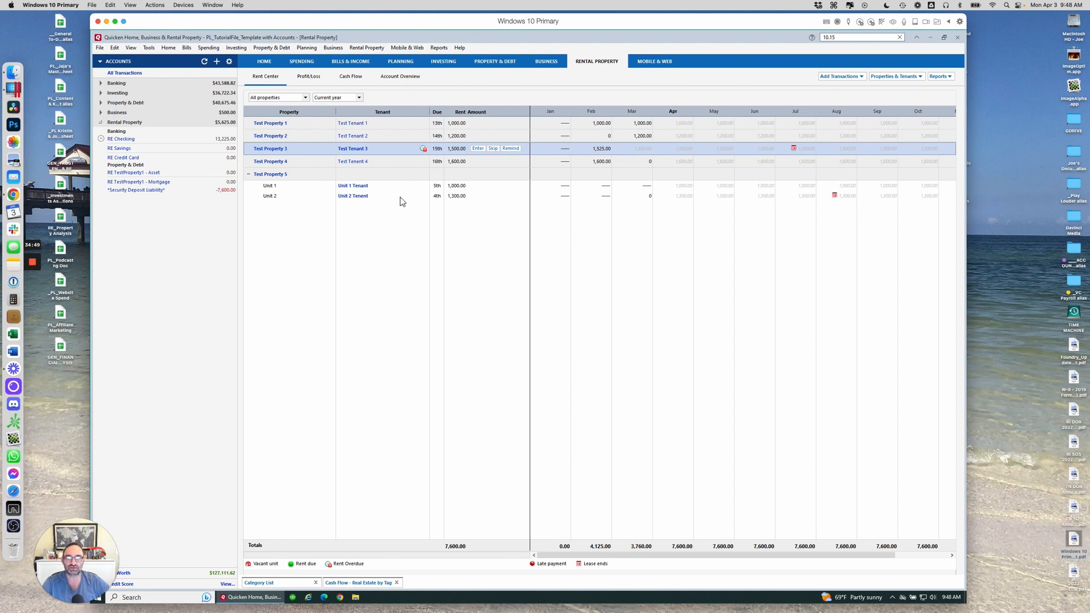
{"action": "left_click", "coordinate": [355, 198]}
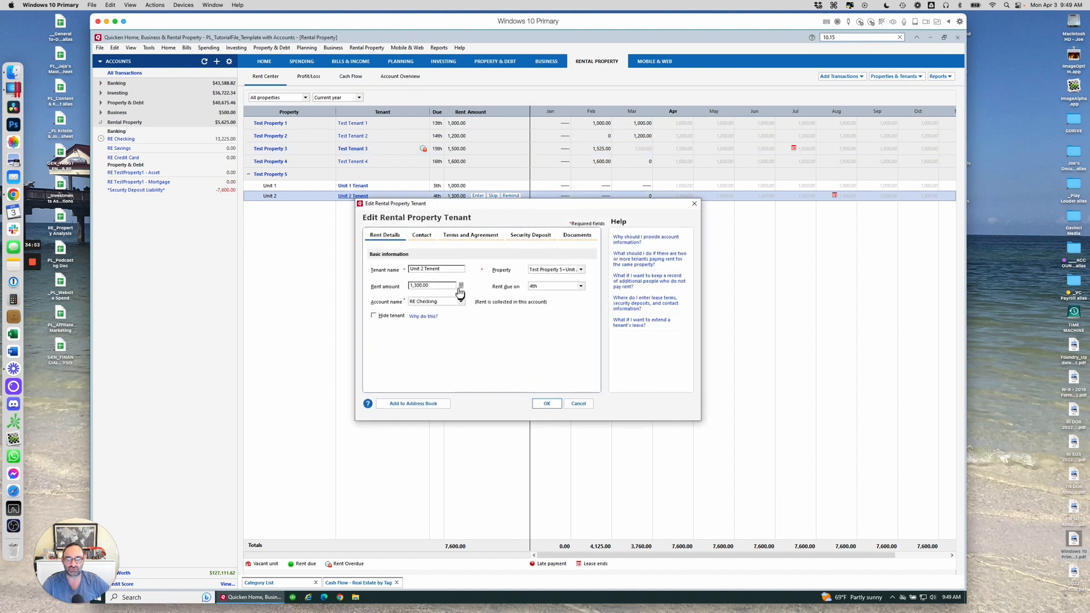
{"action": "left_click", "coordinate": [580, 287]}
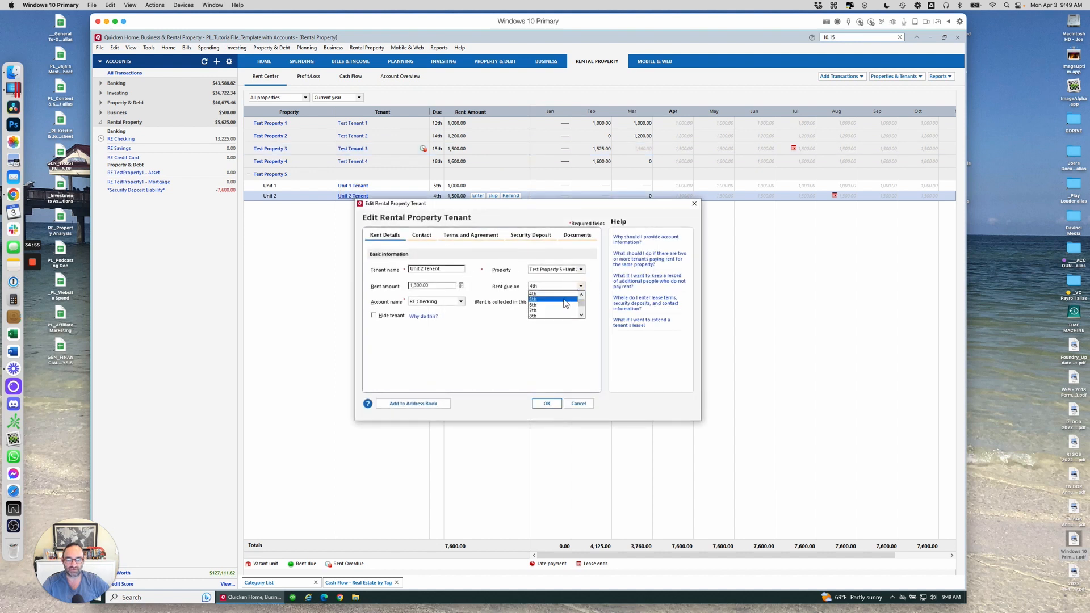
{"action": "left_click", "coordinate": [571, 294]}
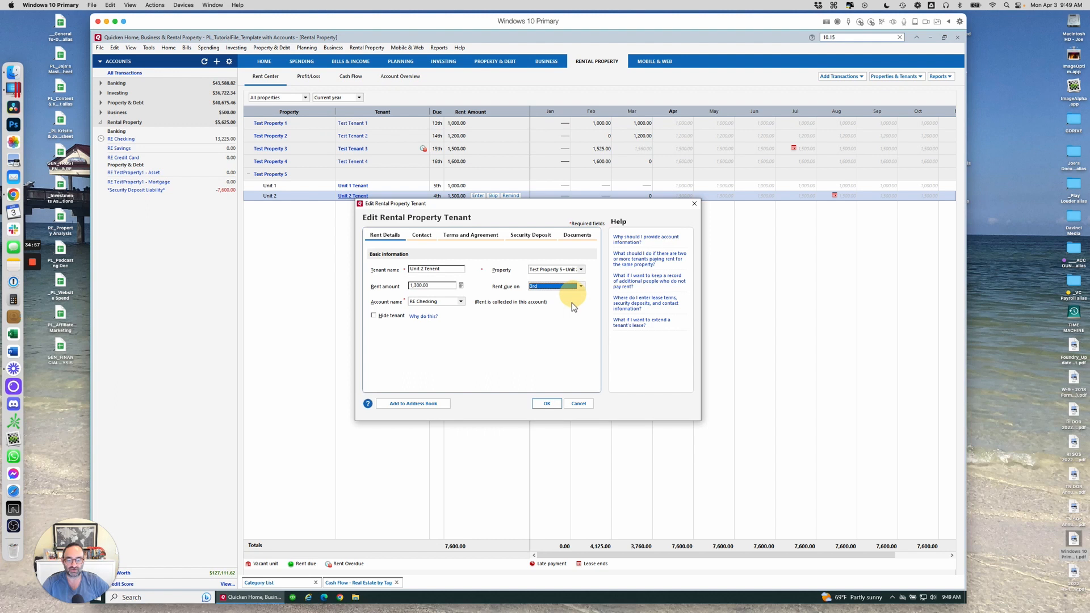
{"action": "left_click", "coordinate": [547, 403]}
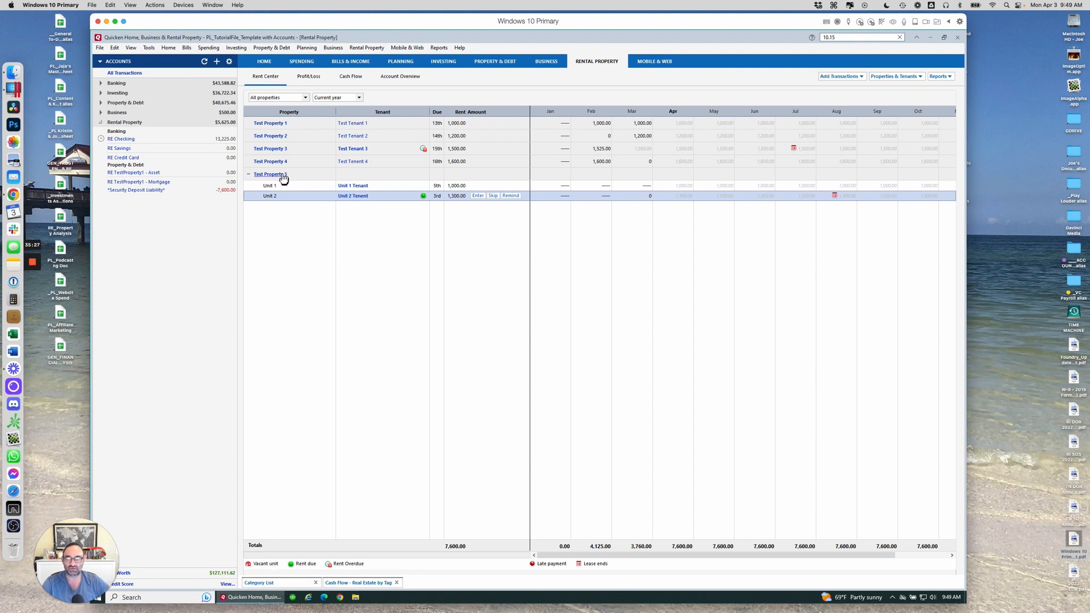
Add a third unit named Unit 3 to Test Property 5 and save the property.
{"action": "left_click", "coordinate": [271, 175]}
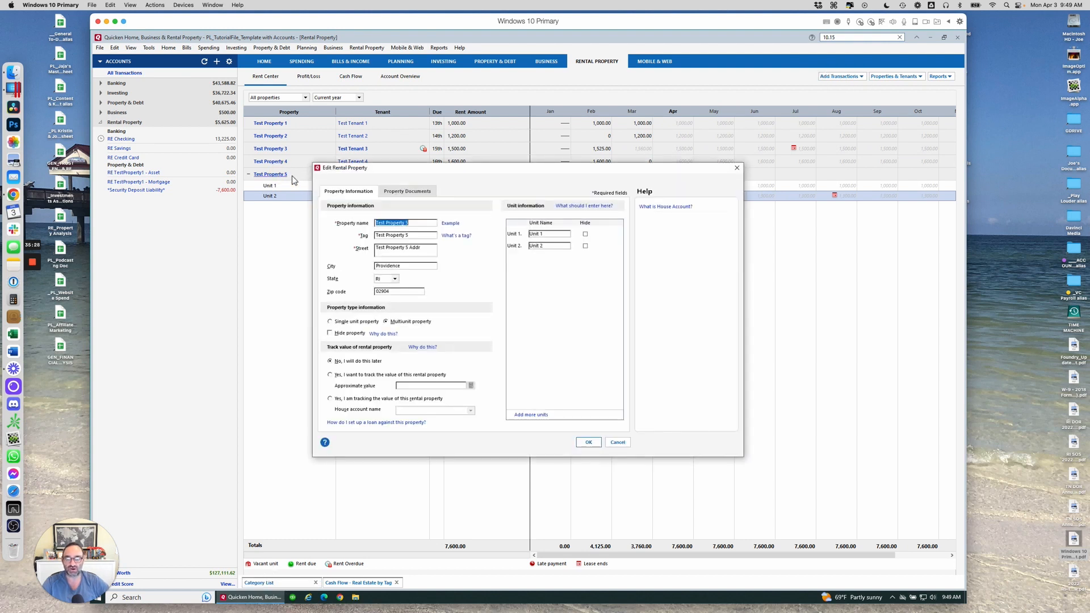
{"action": "left_click", "coordinate": [530, 415]}
{"action": "type", "text": "Un"}
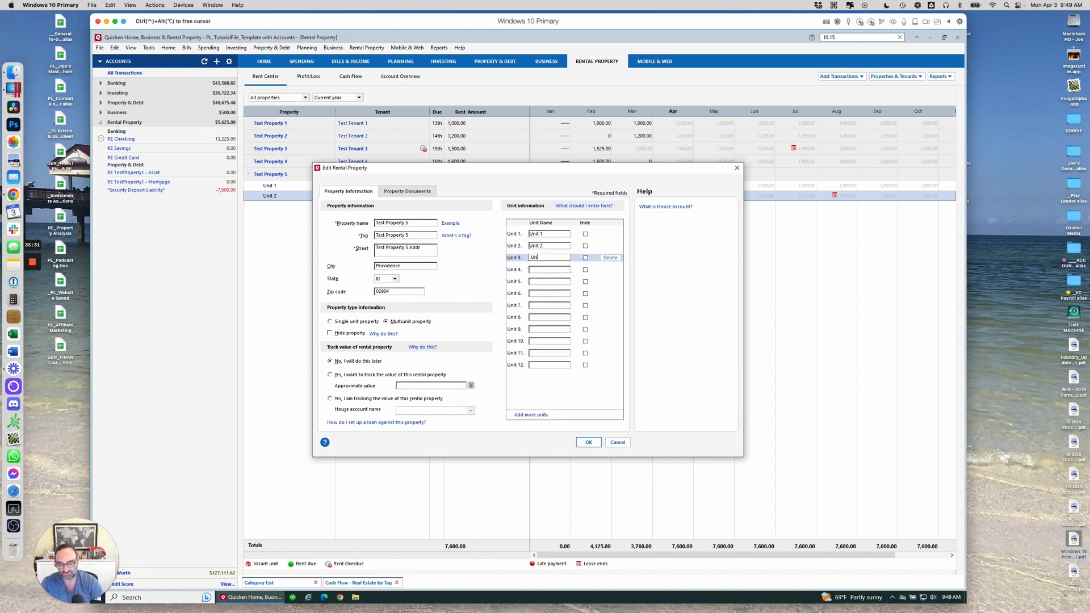
{"action": "type", "text": "it 3"}
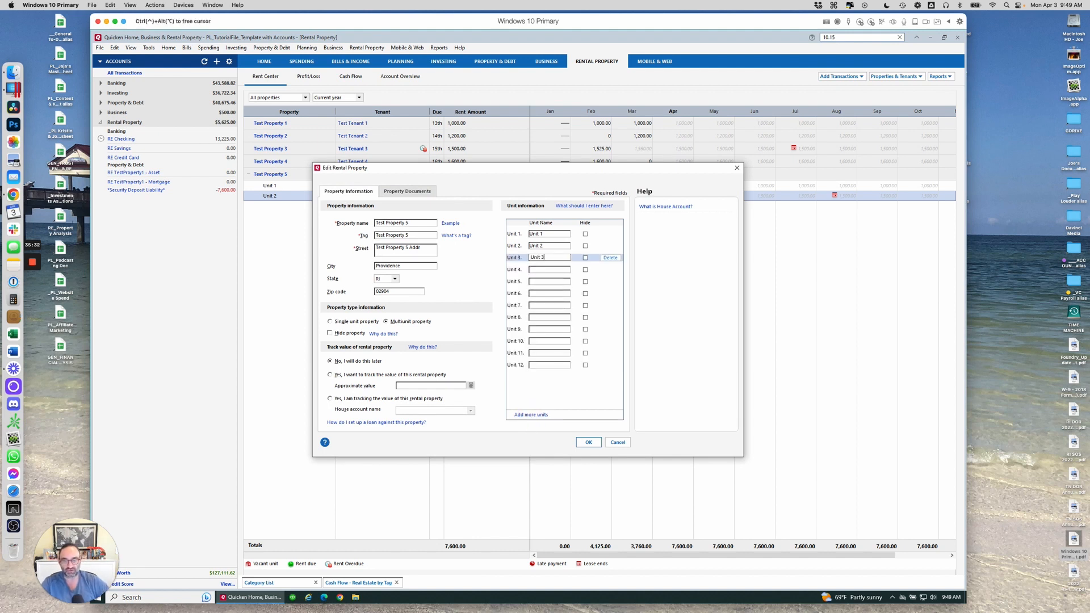
{"action": "left_click", "coordinate": [587, 446]}
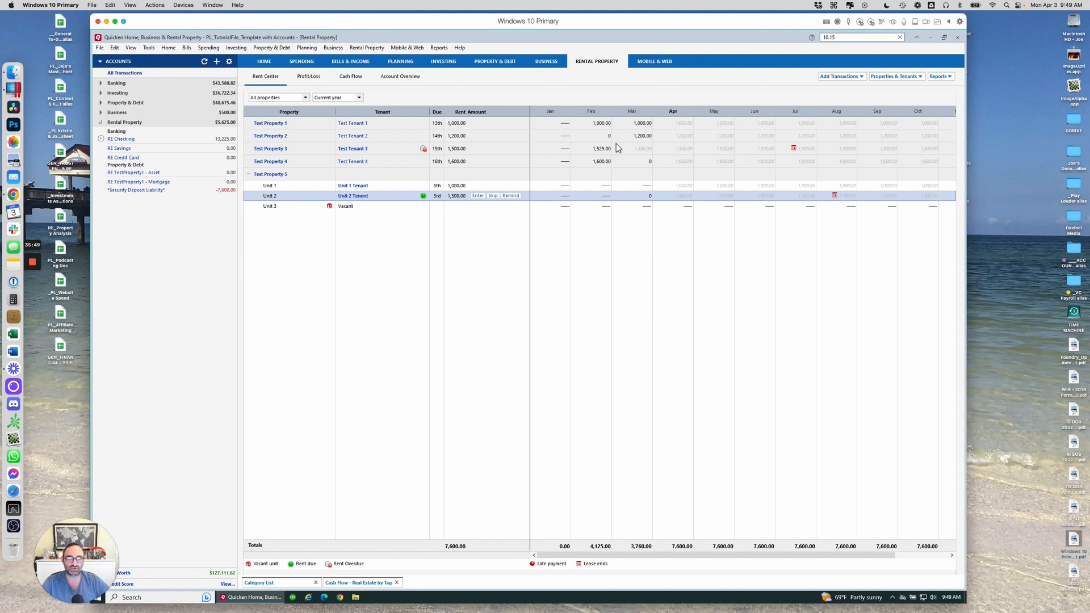
{"action": "left_click", "coordinate": [493, 150]}
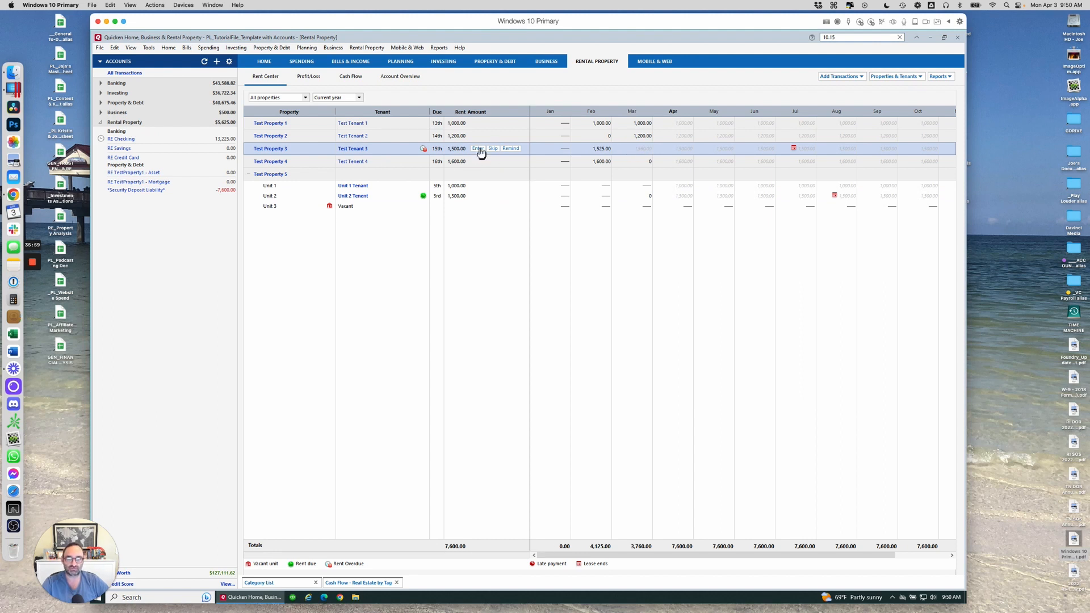
{"action": "left_click", "coordinate": [478, 149]}
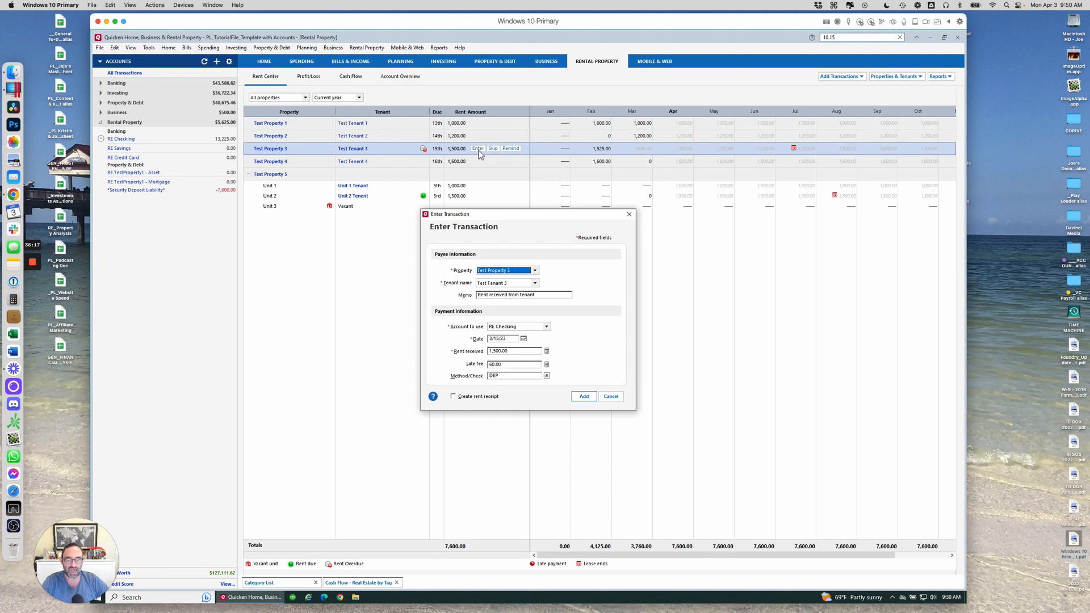
{"action": "left_click", "coordinate": [629, 214]}
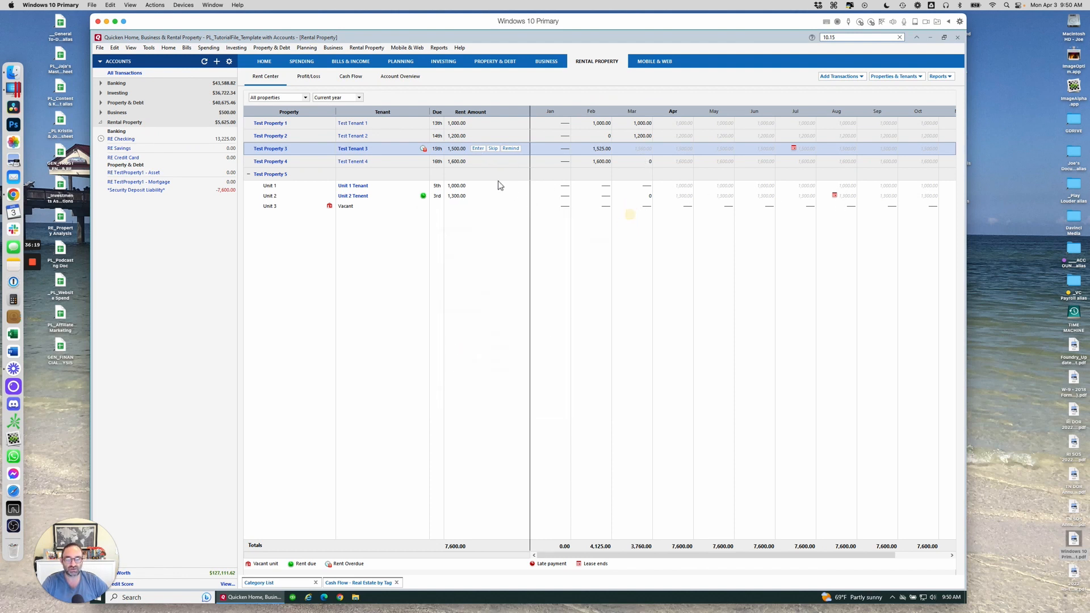
Enter Test Tenant 3's overdue 1,500.00 rent for Test Property 3 into RE Checking, dated 4/3/23 with a late fee of 0.
{"action": "left_click", "coordinate": [478, 149]}
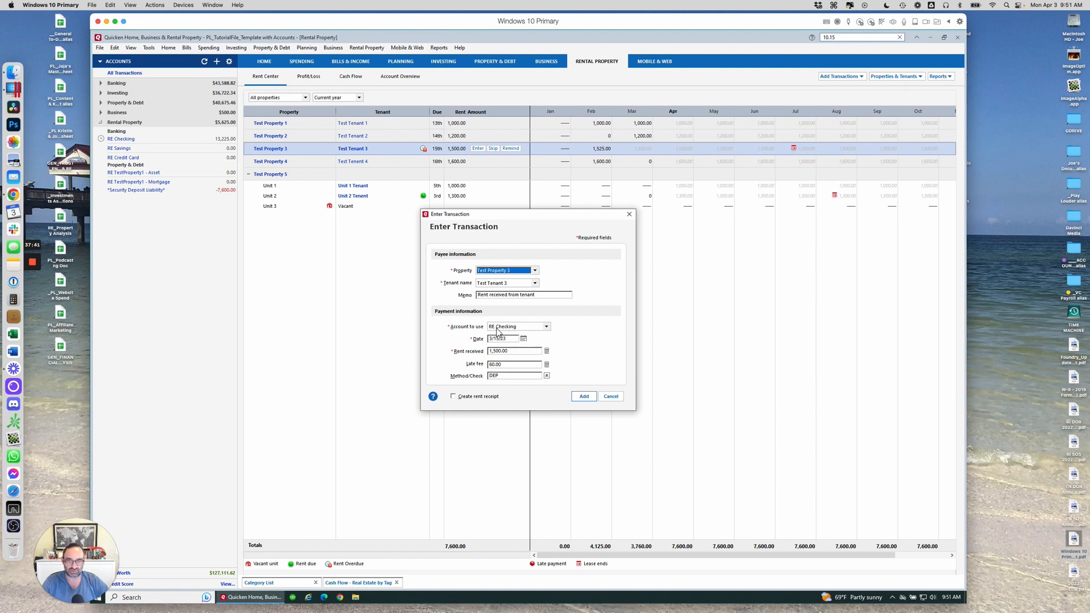
{"action": "left_click", "coordinate": [524, 339]}
{"action": "left_click", "coordinate": [579, 351]}
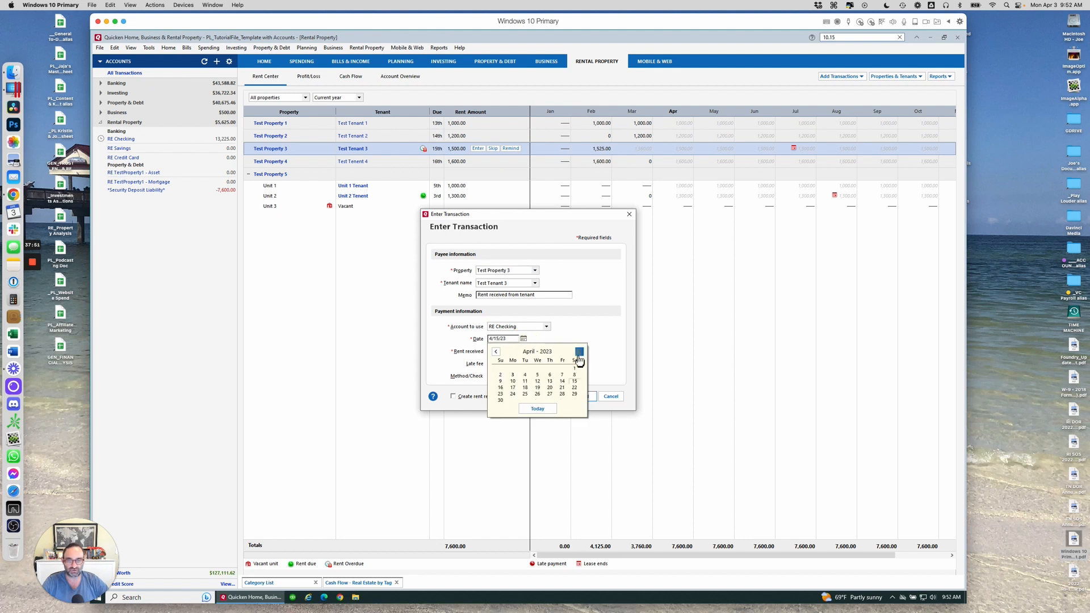
{"action": "left_click", "coordinate": [513, 374]}
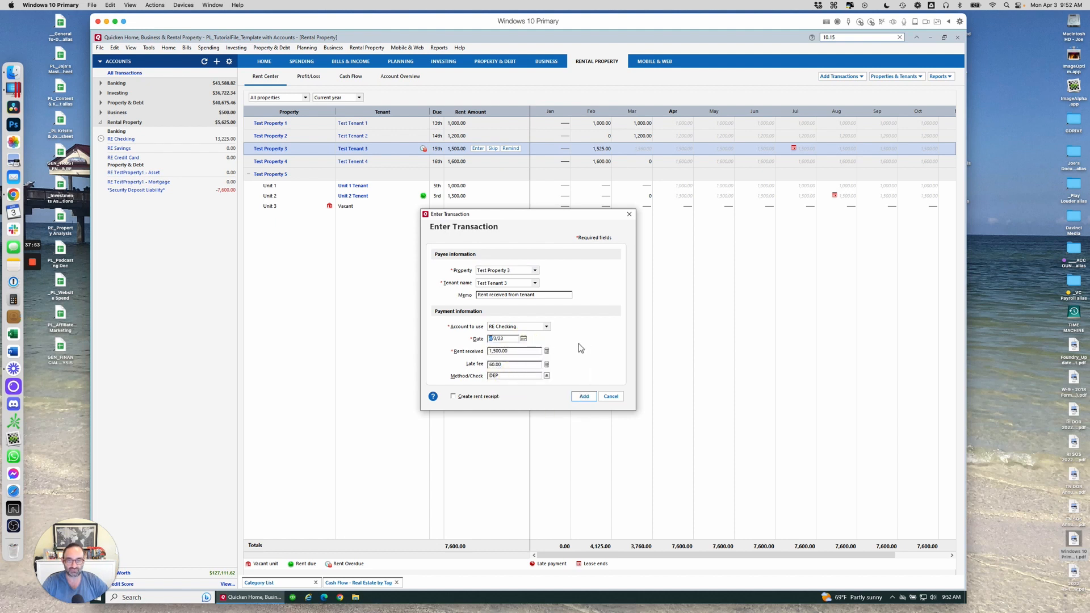
{"action": "left_click", "coordinate": [528, 352]}
{"action": "left_click", "coordinate": [509, 365]}
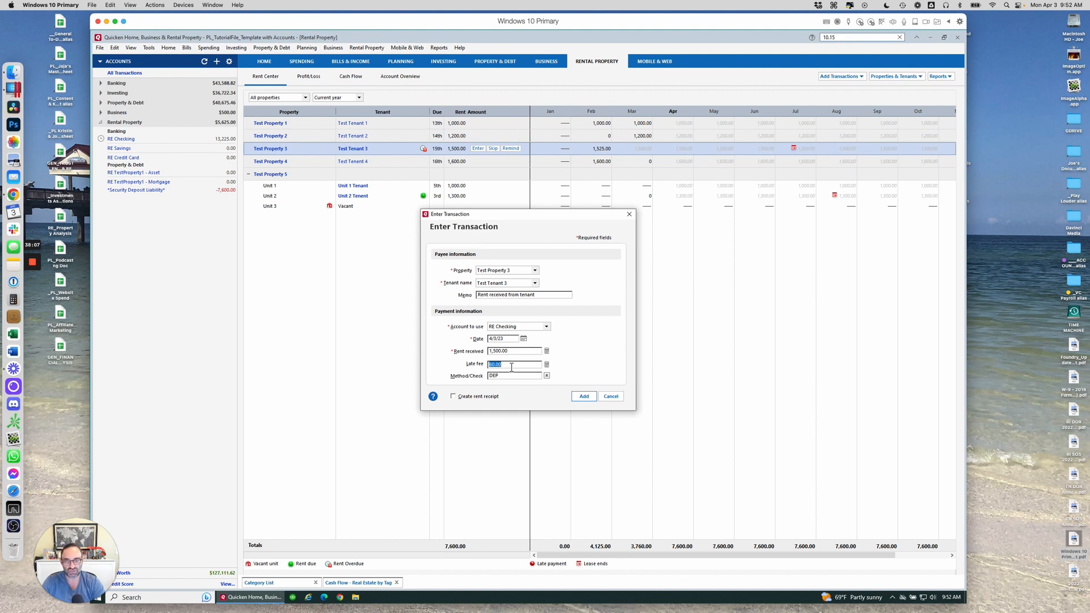
{"action": "type", "text": "0"}
{"action": "key", "text": "Tab"}
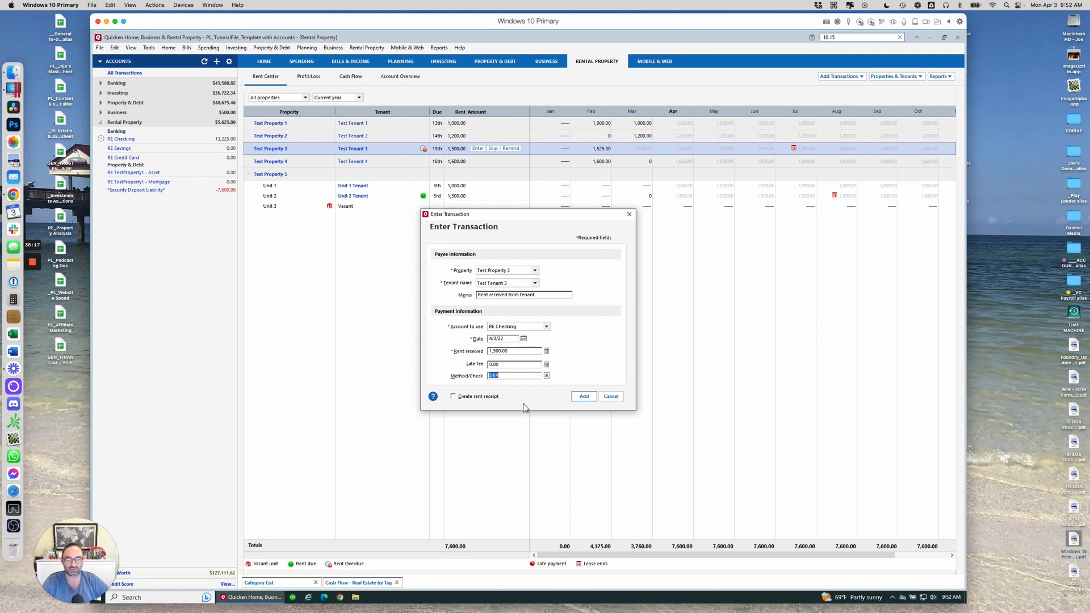
{"action": "left_click", "coordinate": [458, 398]}
{"action": "left_click", "coordinate": [453, 397]}
{"action": "left_click", "coordinate": [584, 397]}
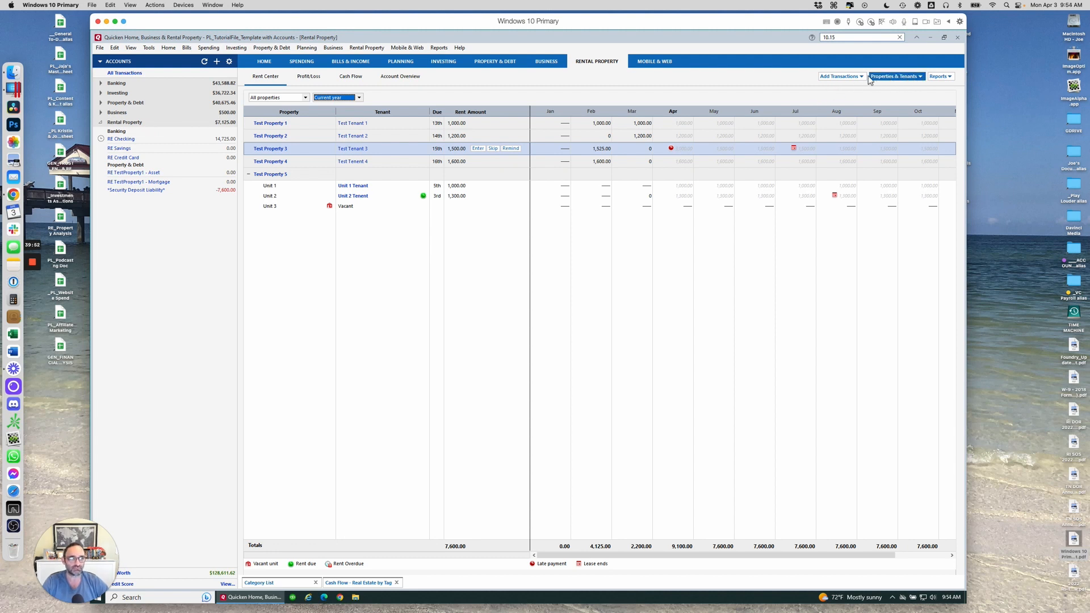
{"action": "left_click", "coordinate": [893, 77]}
{"action": "left_click", "coordinate": [841, 76]}
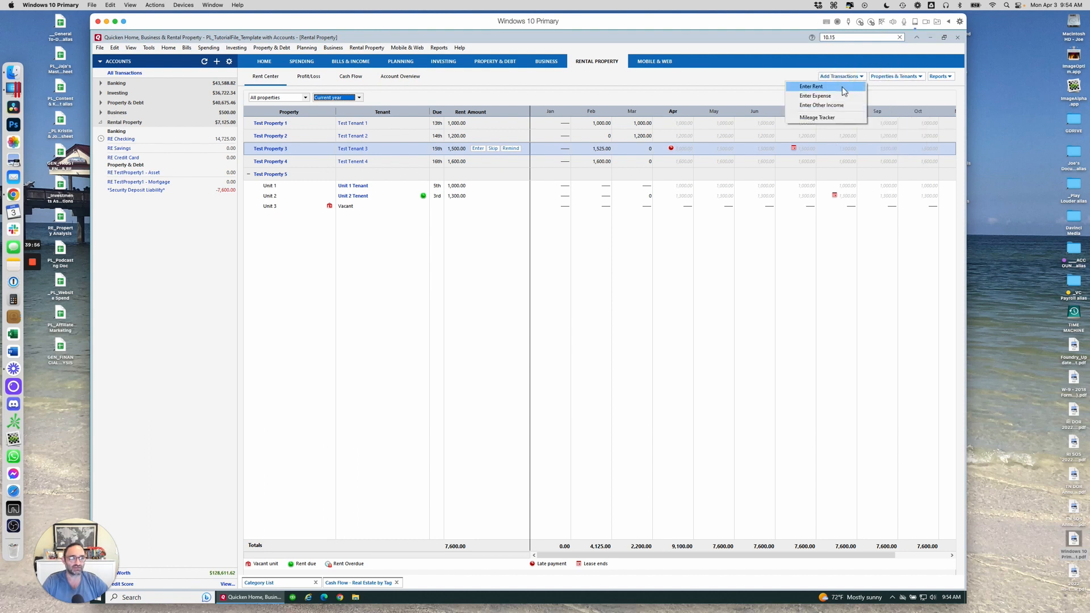
{"action": "left_click", "coordinate": [892, 77]}
{"action": "left_click", "coordinate": [896, 77]}
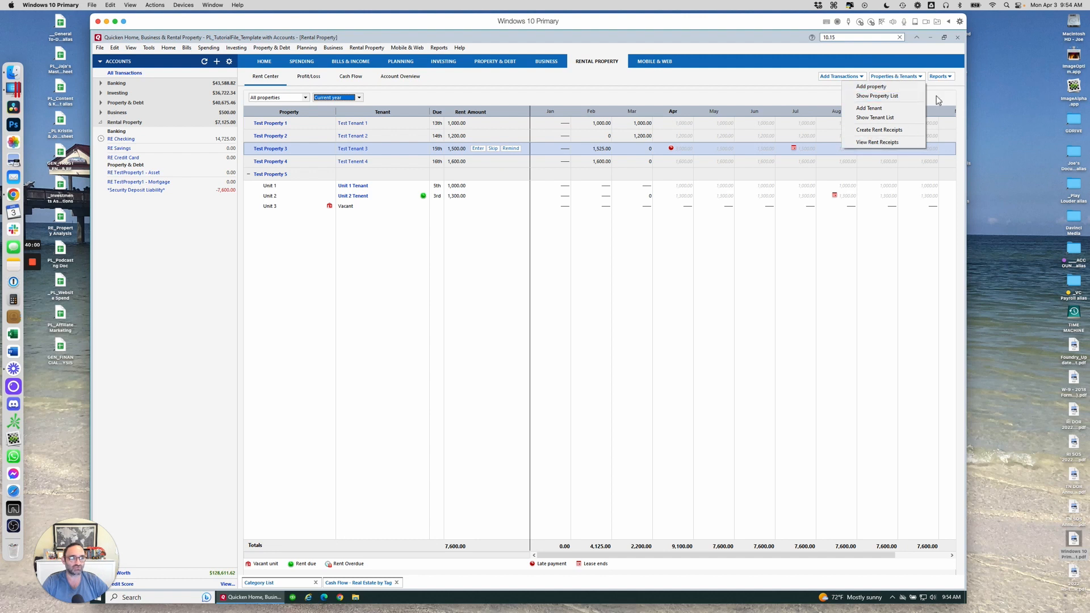
{"action": "left_click", "coordinate": [562, 87]}
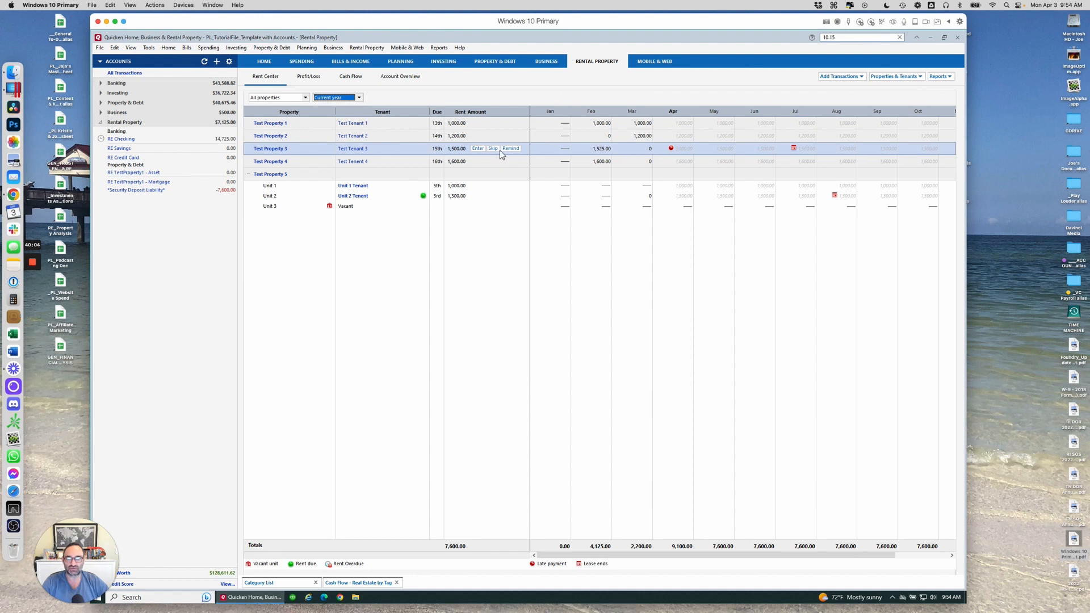
Change the date of Test Tenant 3's 4/3/23 rent deposit in the RE Checking register to 3/31/23 and return to the Rent Center.
{"action": "left_click", "coordinate": [126, 139]}
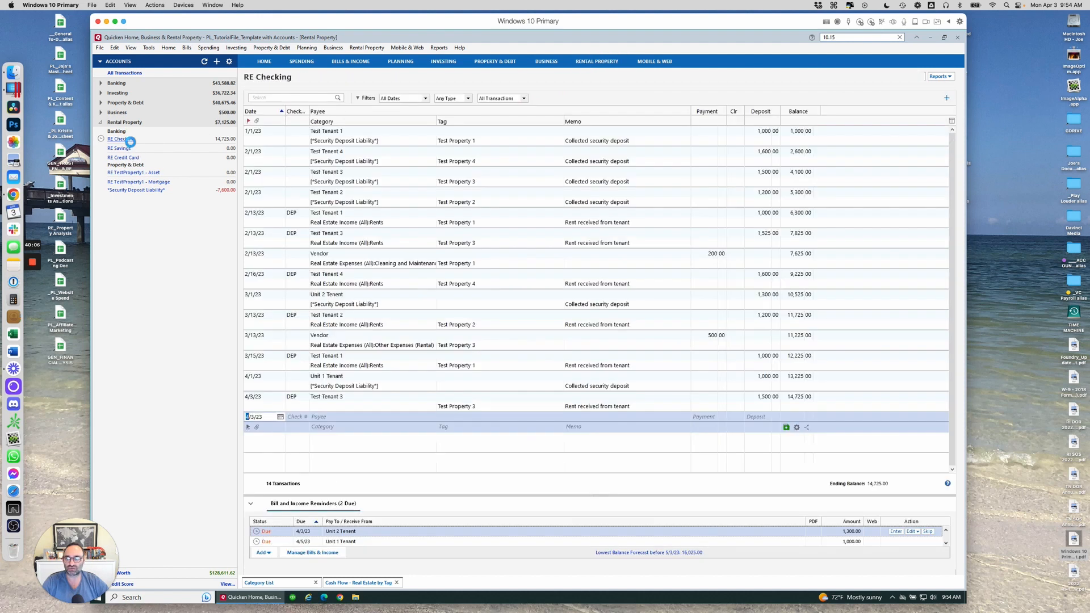
{"action": "left_click", "coordinate": [428, 410]}
{"action": "left_click", "coordinate": [280, 397]}
{"action": "left_click", "coordinate": [253, 409]}
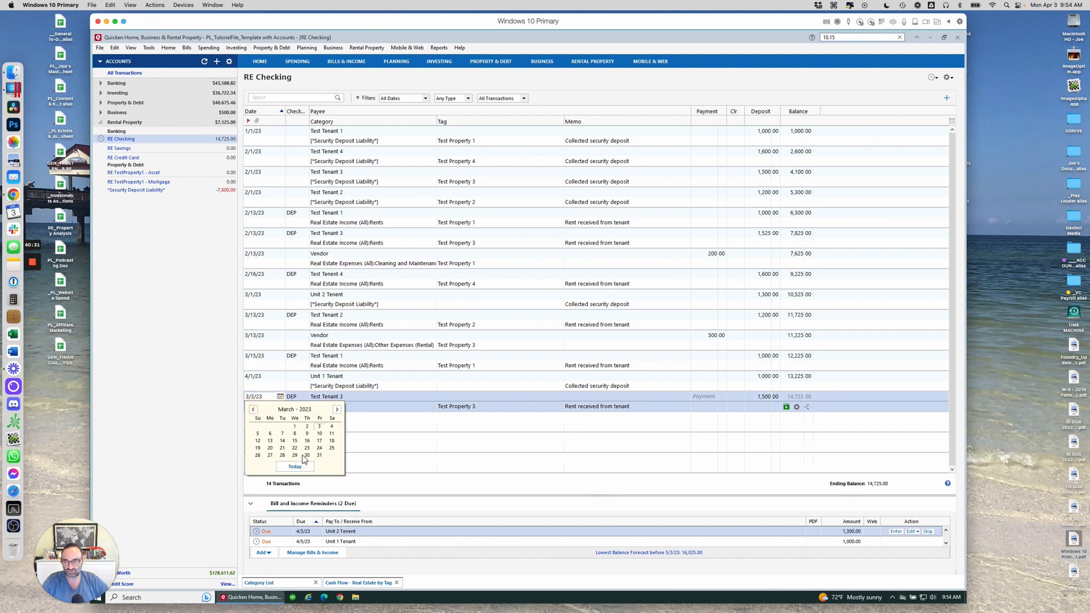
{"action": "left_click", "coordinate": [319, 455]}
{"action": "key", "text": "Return"}
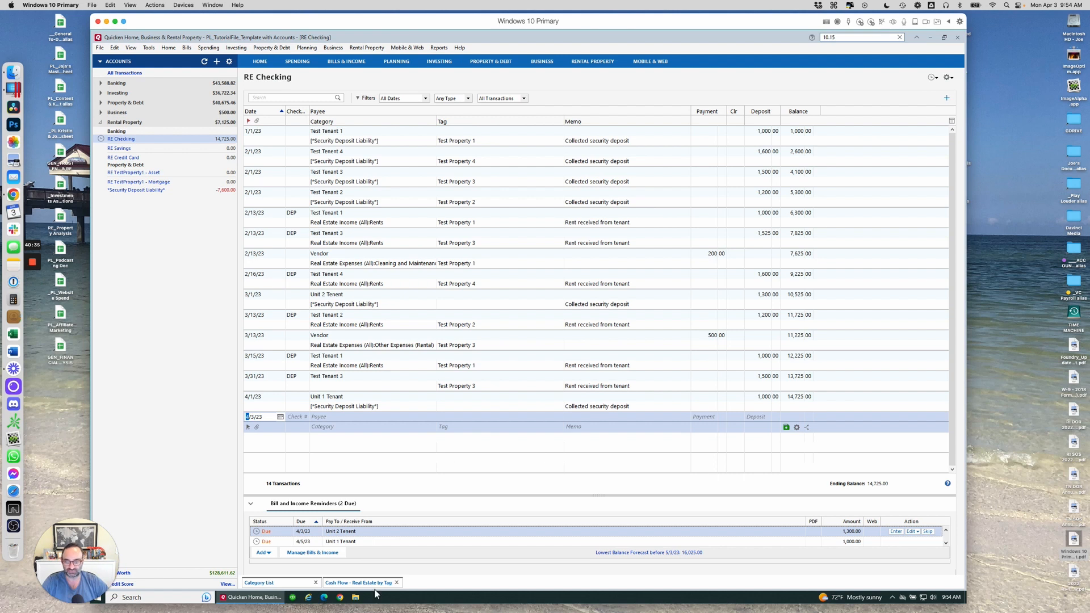
{"action": "left_click", "coordinate": [583, 62]}
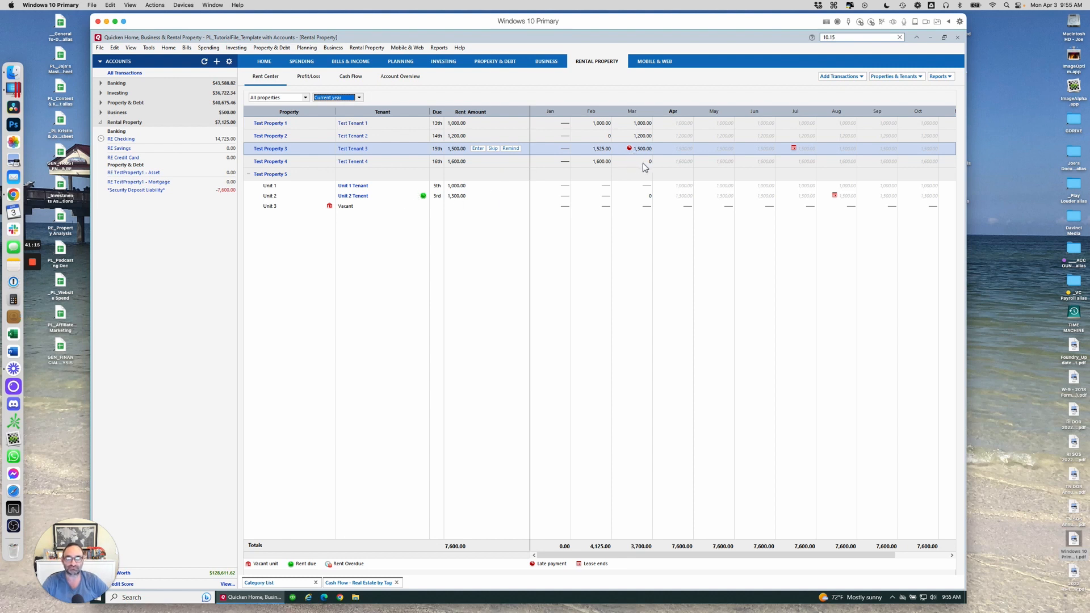
Skip the April rent reminder for Test Property 4.
{"action": "left_click", "coordinate": [642, 163]}
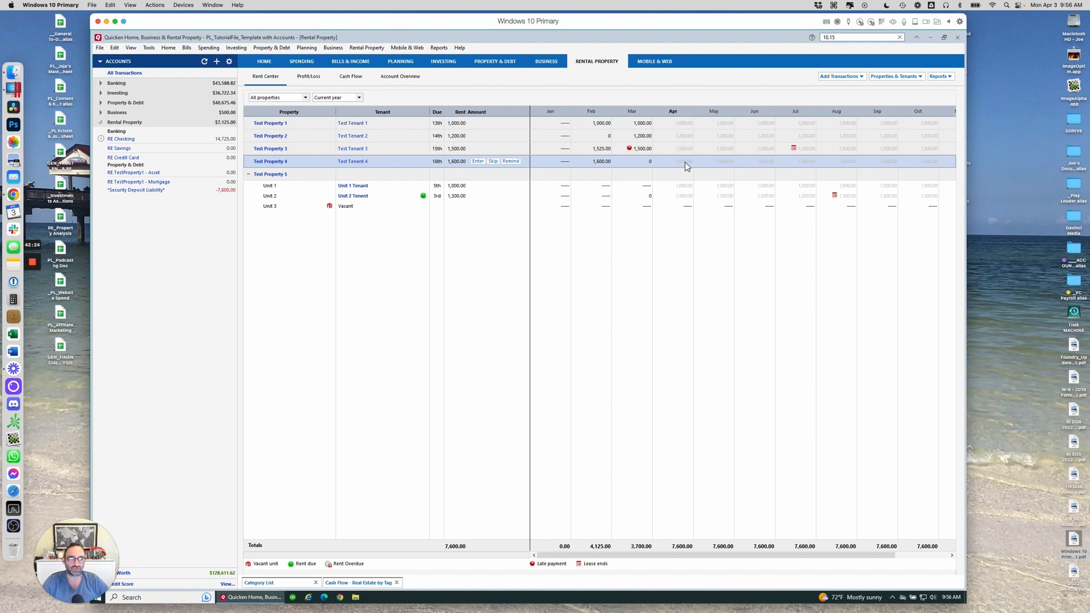
{"action": "left_click", "coordinate": [493, 162]}
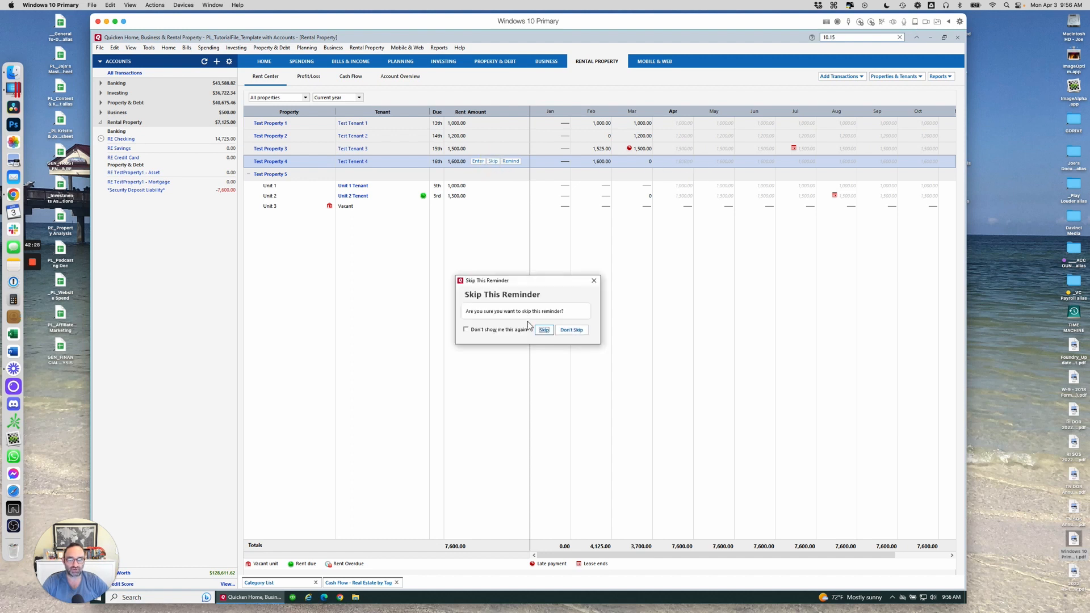
{"action": "left_click", "coordinate": [544, 329]}
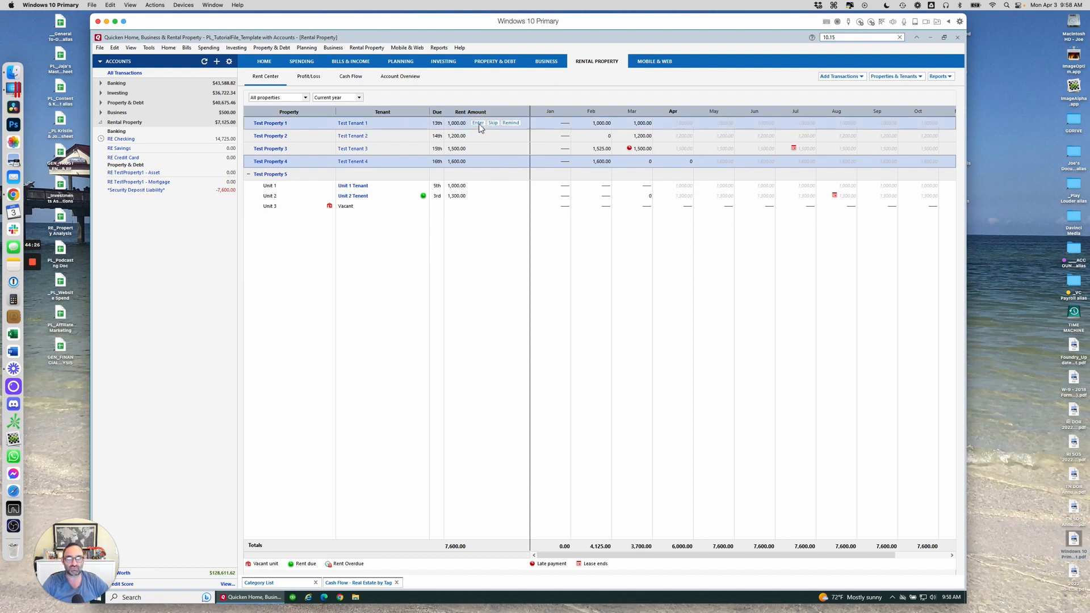
Enter Test Tenant 1's April rent of 1,000.00 for Test Property 1, dated 4/3/23.
{"action": "left_click", "coordinate": [479, 124]}
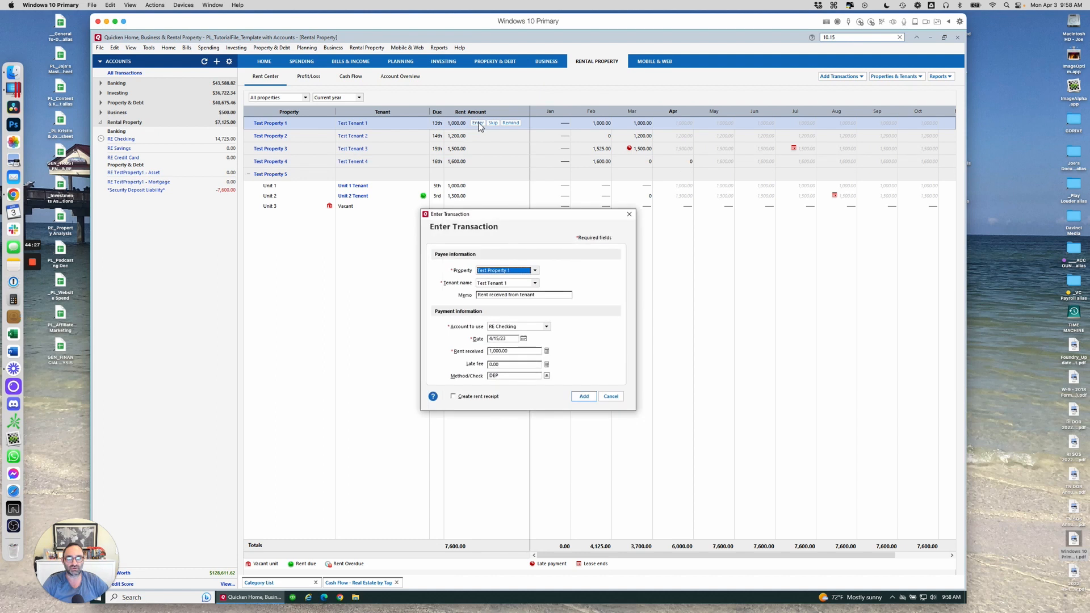
{"action": "left_click", "coordinate": [524, 338]}
{"action": "left_click", "coordinate": [496, 351]}
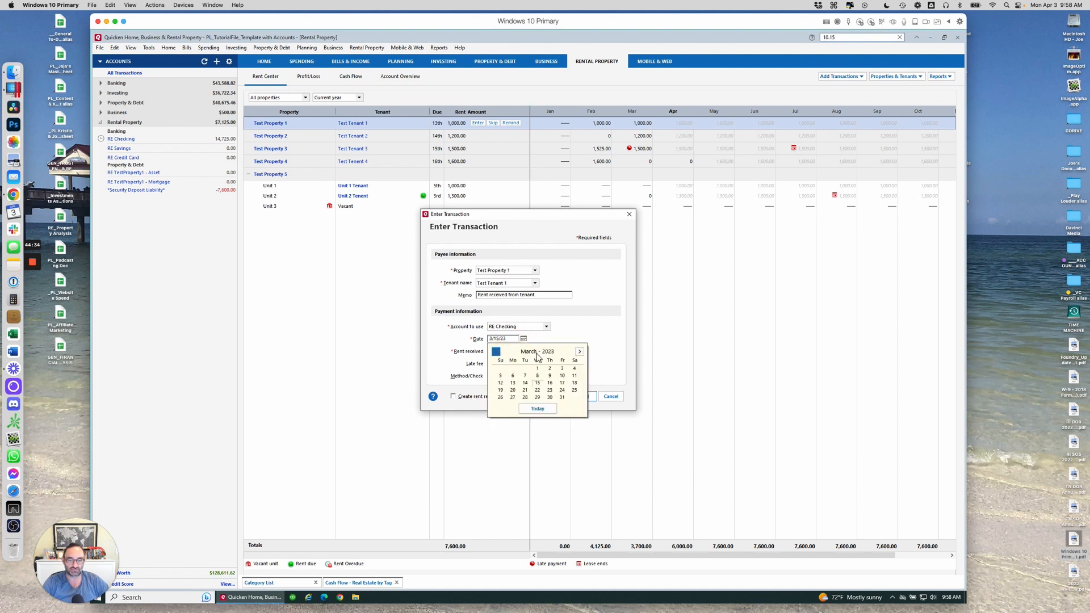
{"action": "left_click", "coordinate": [579, 353]}
{"action": "left_click", "coordinate": [512, 376]}
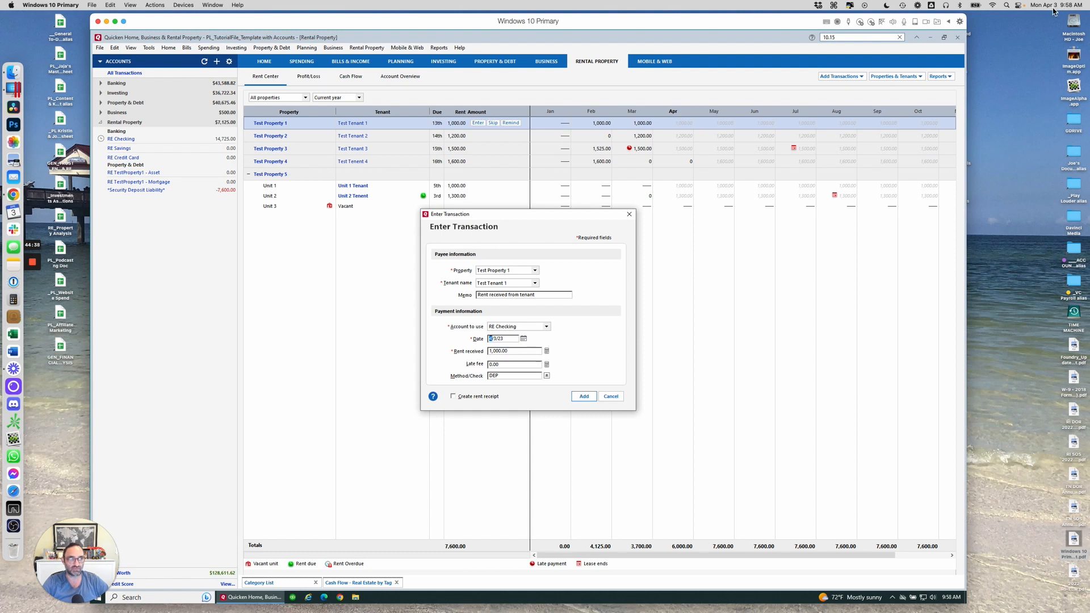
{"action": "left_click", "coordinate": [585, 397]}
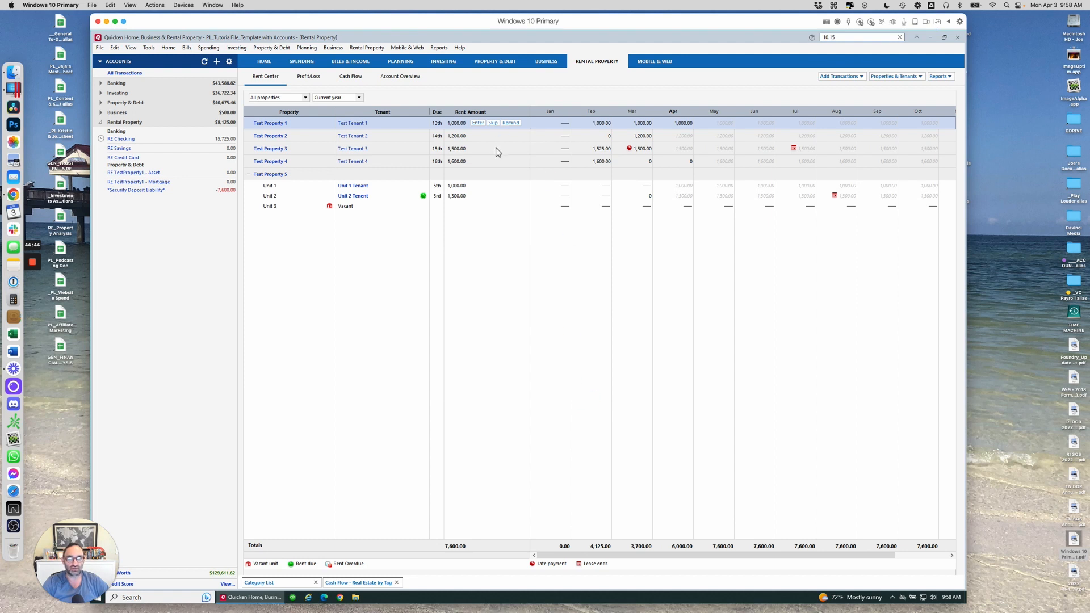
Enter Test Tenant 2's April rent of 1,200.00 for Test Property 2, dated 4/3/23.
{"action": "left_click", "coordinate": [478, 135]}
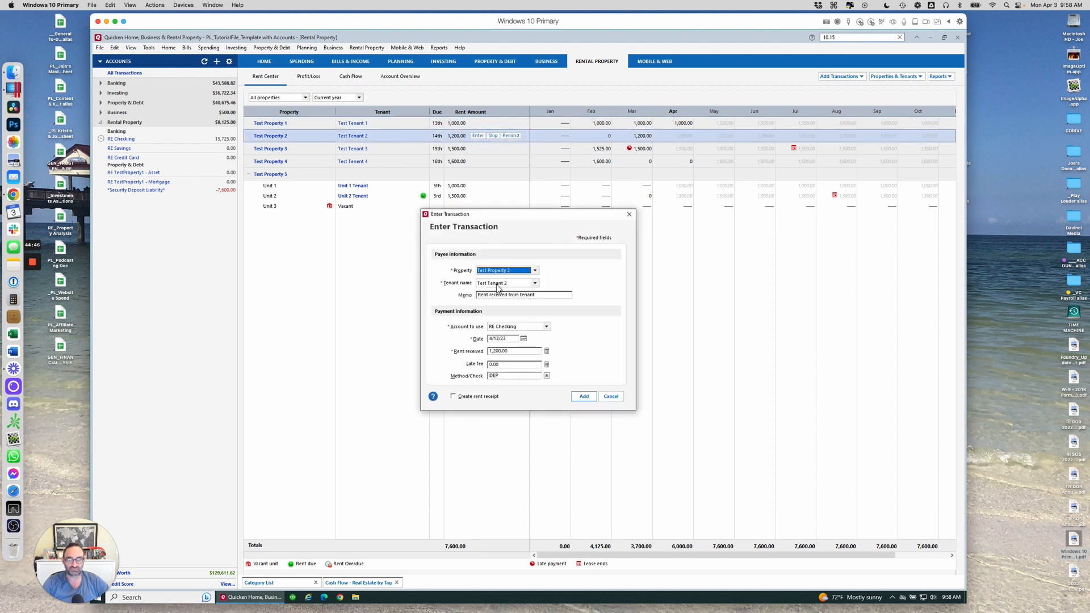
{"action": "left_click", "coordinate": [523, 338]}
{"action": "left_click", "coordinate": [507, 366]}
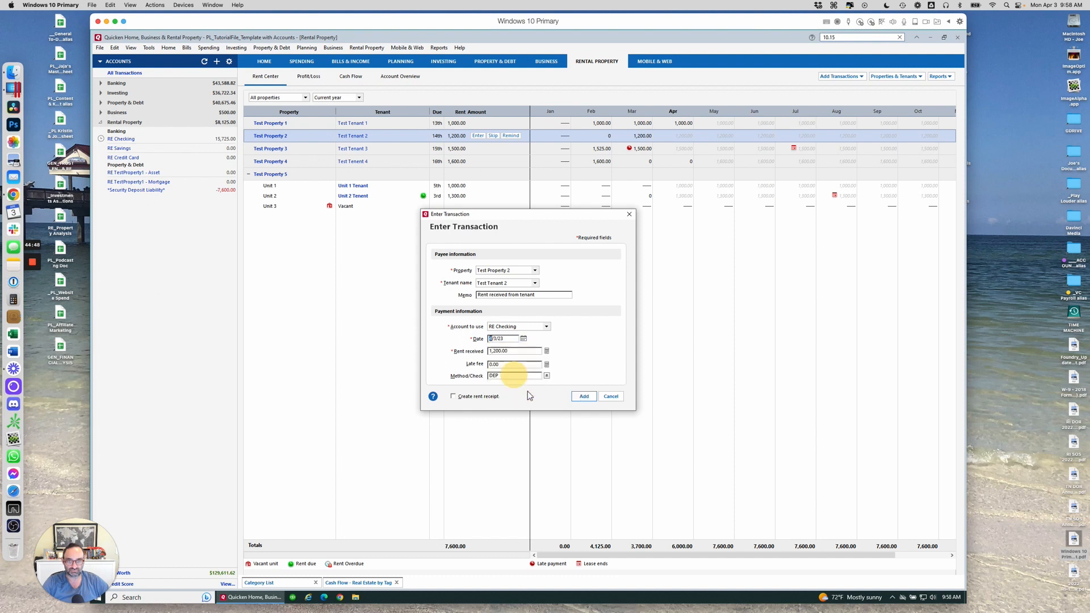
{"action": "left_click", "coordinate": [587, 400]}
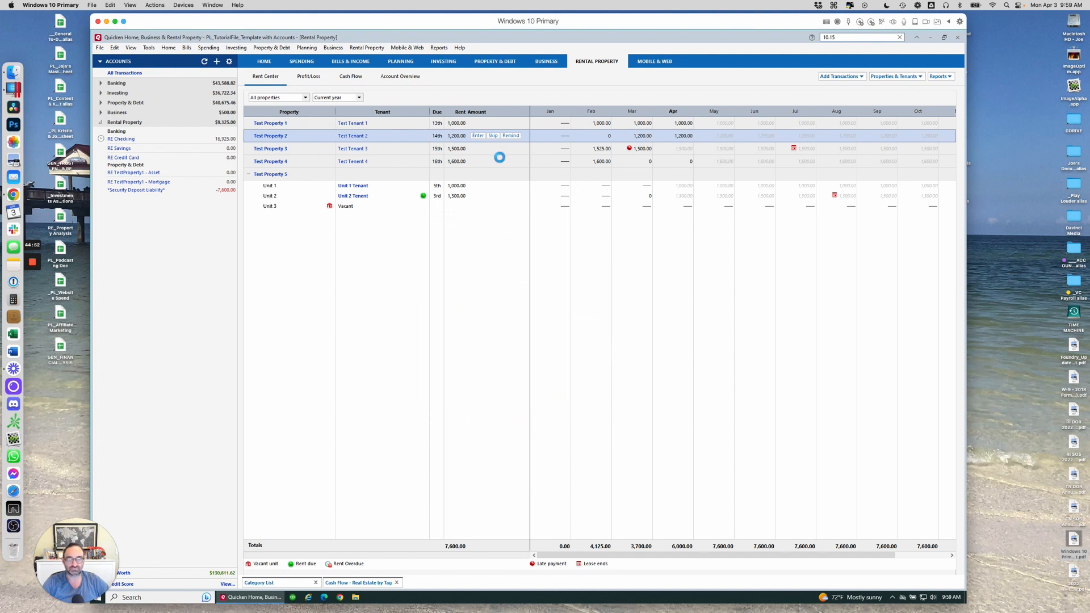
Enter Test Tenant 3's April rent of 1,500.00 for Test Property 3, dated 4/3/23.
{"action": "left_click", "coordinate": [478, 149]}
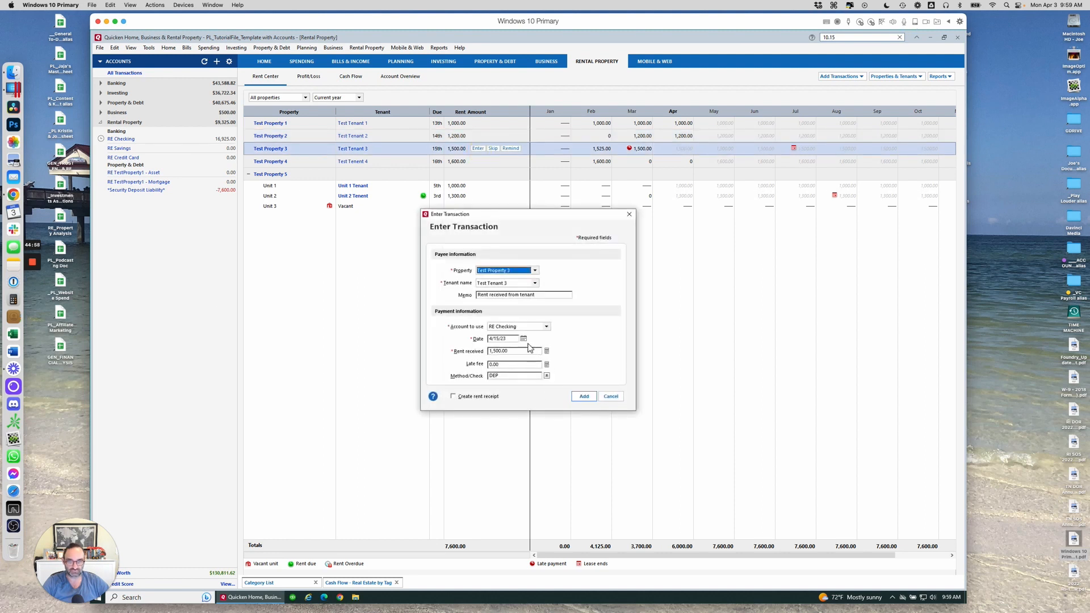
{"action": "left_click", "coordinate": [524, 339]}
{"action": "left_click", "coordinate": [513, 381]}
{"action": "left_click", "coordinate": [584, 396]}
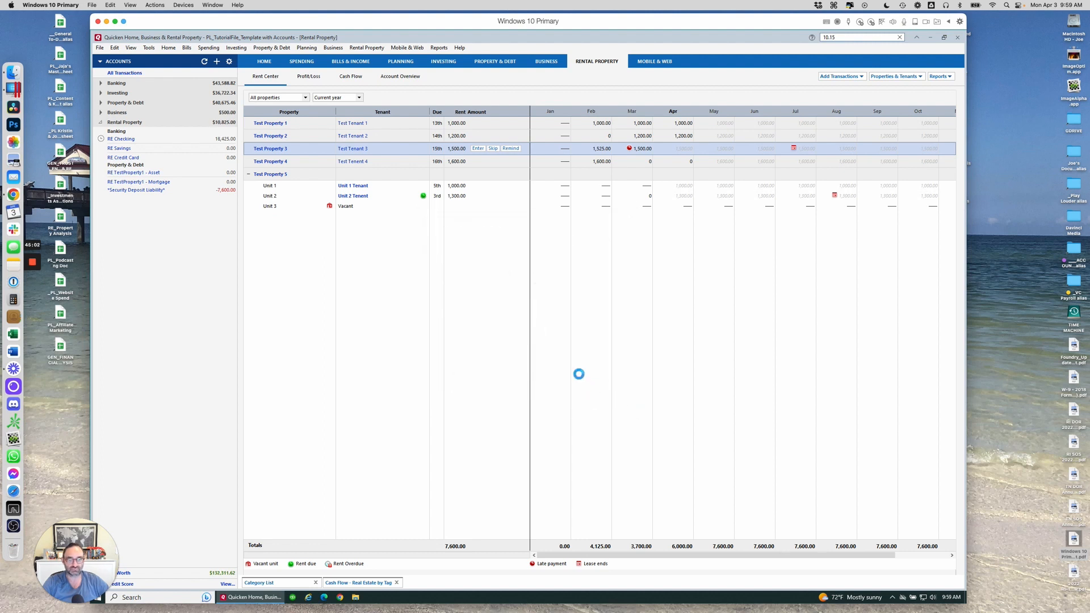
Enter the April rents for Test Property 5, dated 4/3/23: 1,000.00 for Unit 1 and 1,300.00 for Unit 2.
{"action": "left_click", "coordinate": [488, 186]}
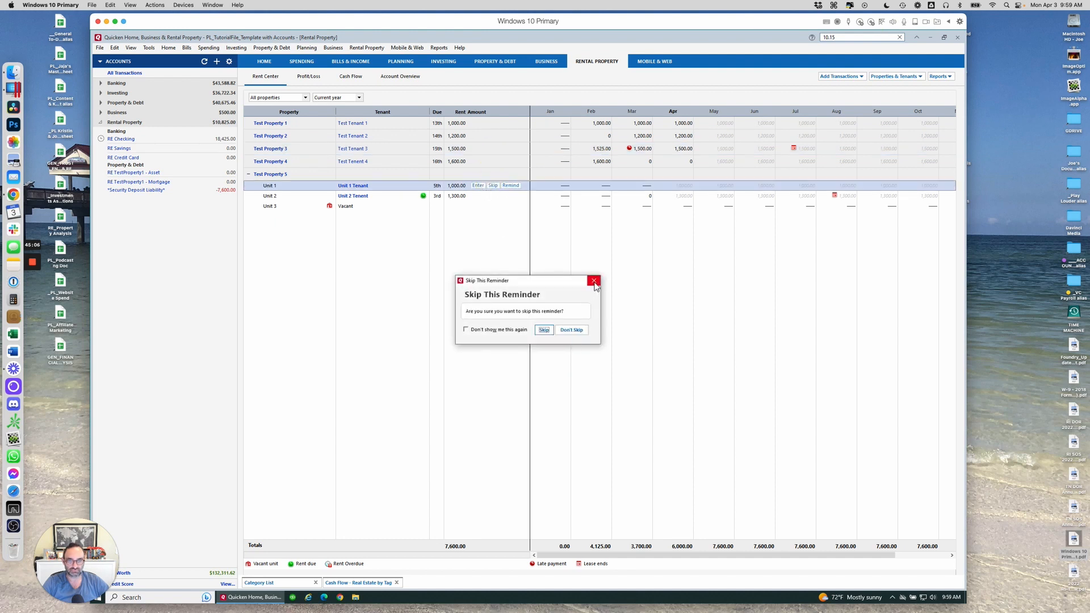
{"action": "left_click", "coordinate": [592, 280]}
{"action": "left_click", "coordinate": [477, 185]}
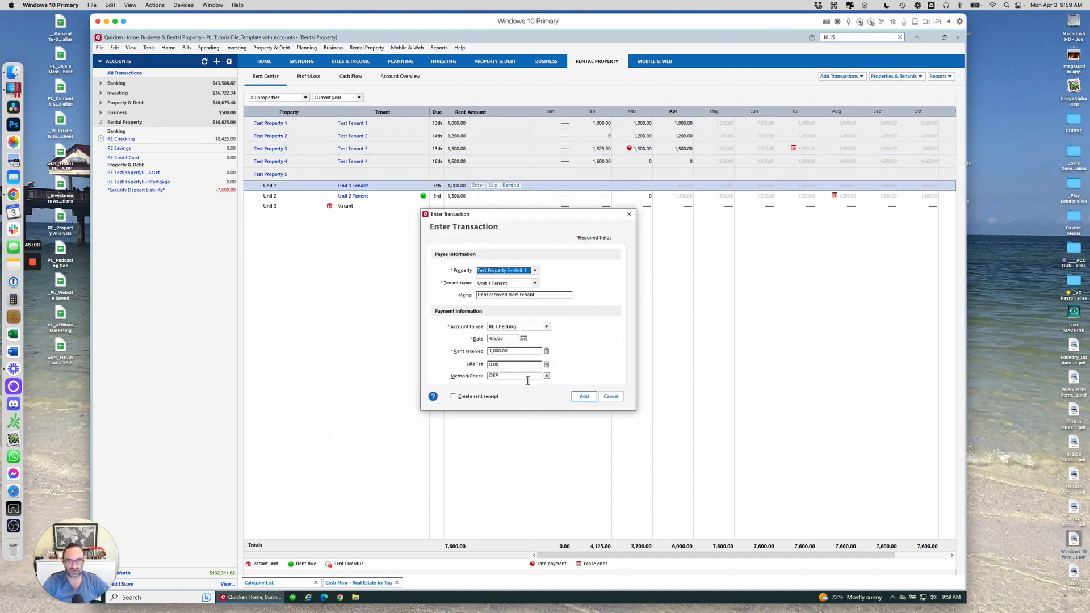
{"action": "left_click", "coordinate": [523, 338]}
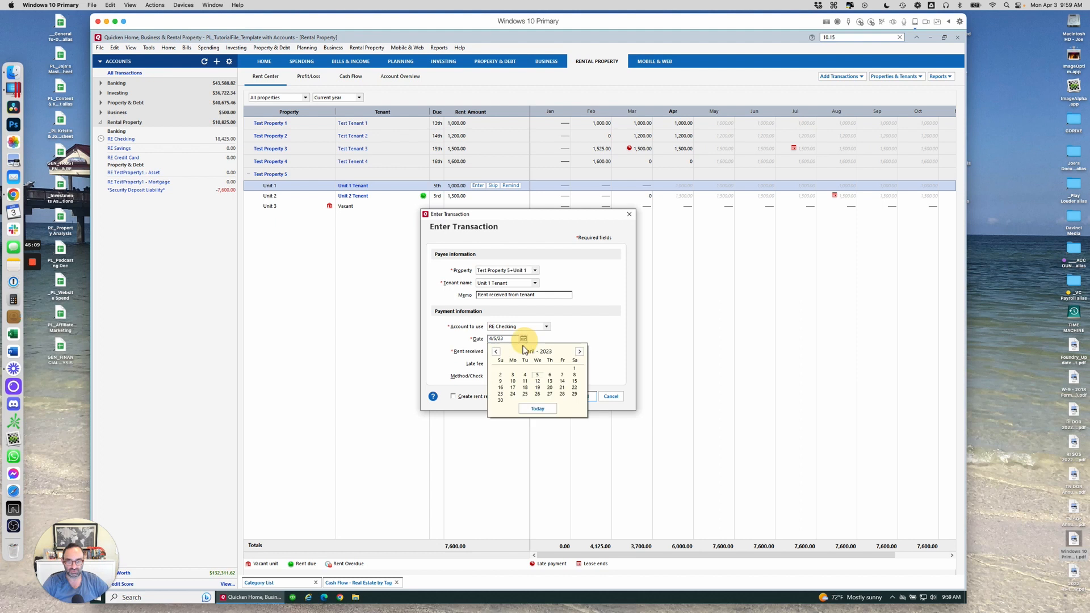
{"action": "left_click", "coordinate": [509, 377]}
{"action": "left_click", "coordinate": [576, 401]}
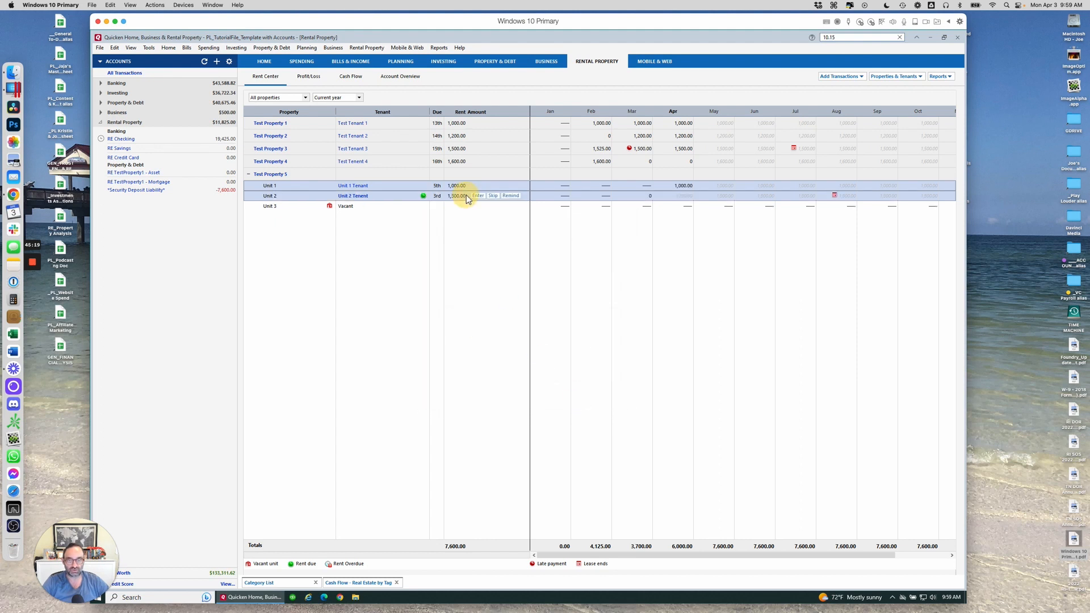
{"action": "left_click", "coordinate": [478, 195]}
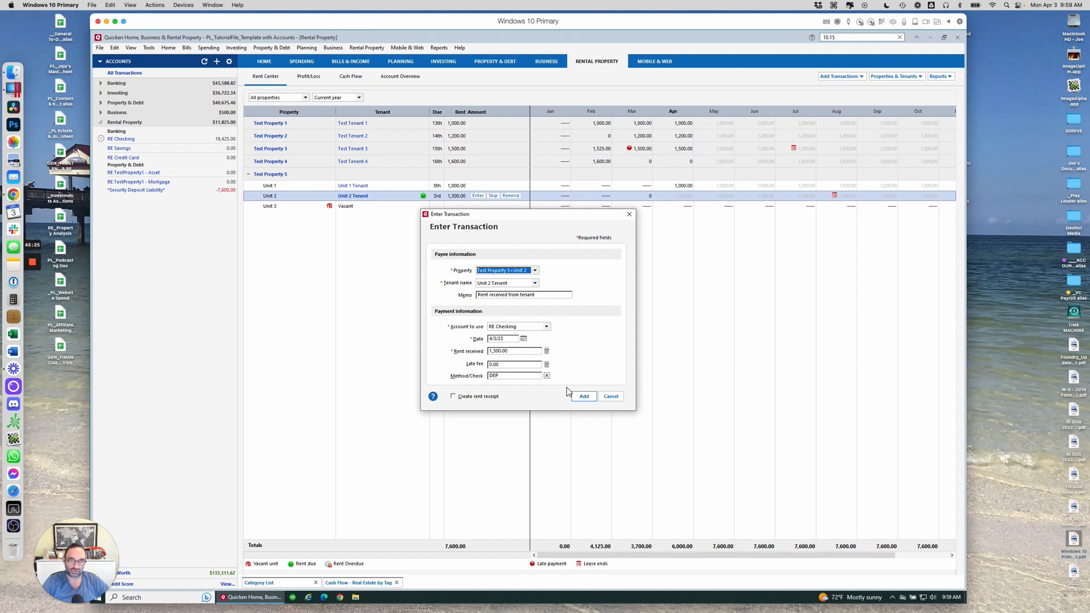
{"action": "left_click", "coordinate": [585, 396]}
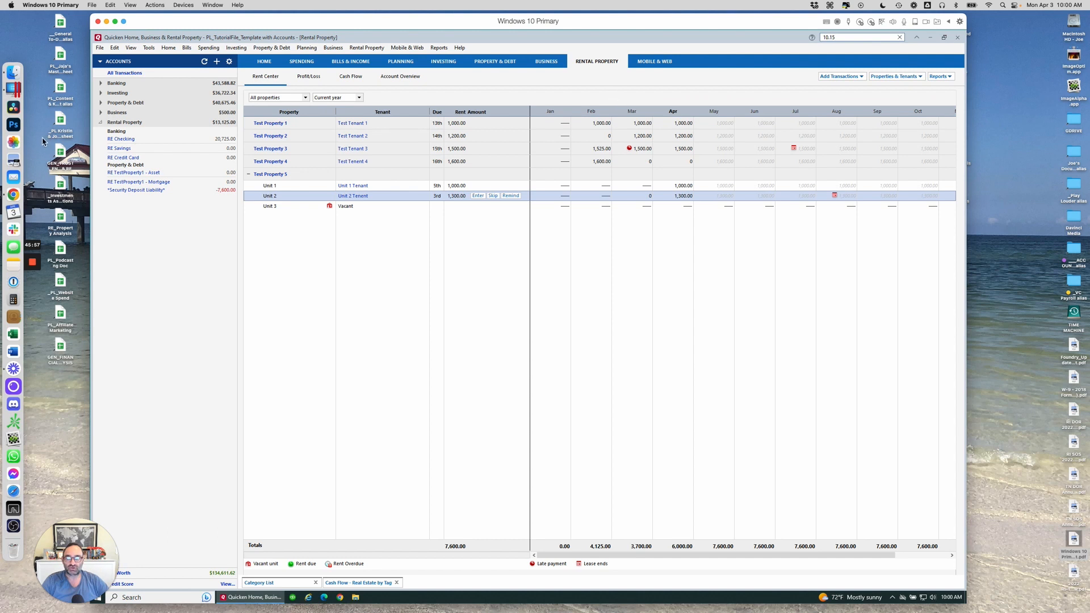
Check the categories of the new rent deposits in RE Checking and in the Cash Flow - Real Estate by Tag report.
{"action": "left_click", "coordinate": [123, 141]}
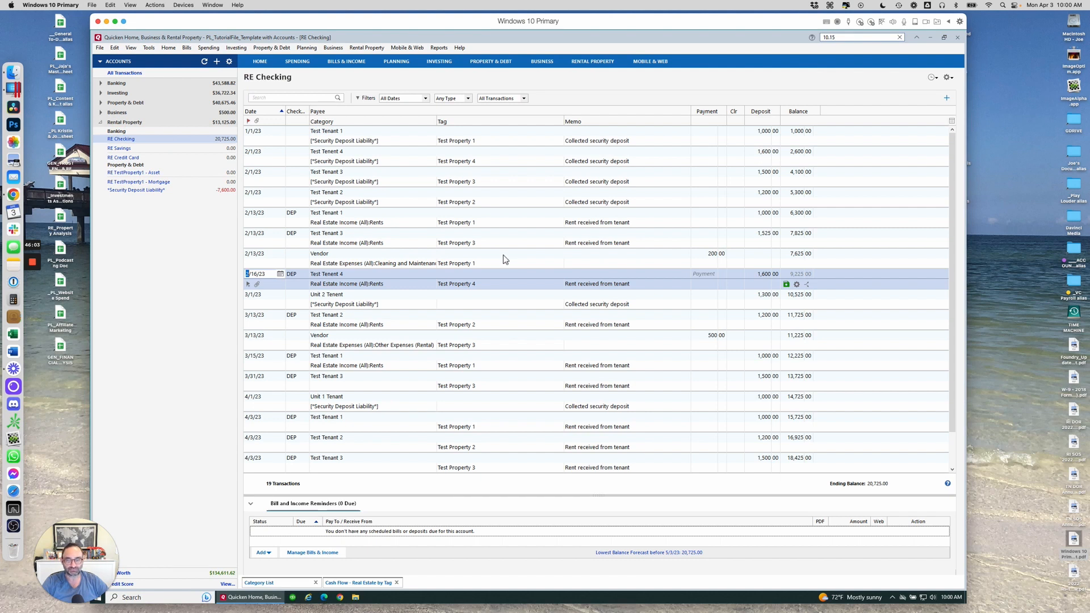
{"action": "left_click", "coordinate": [389, 387]}
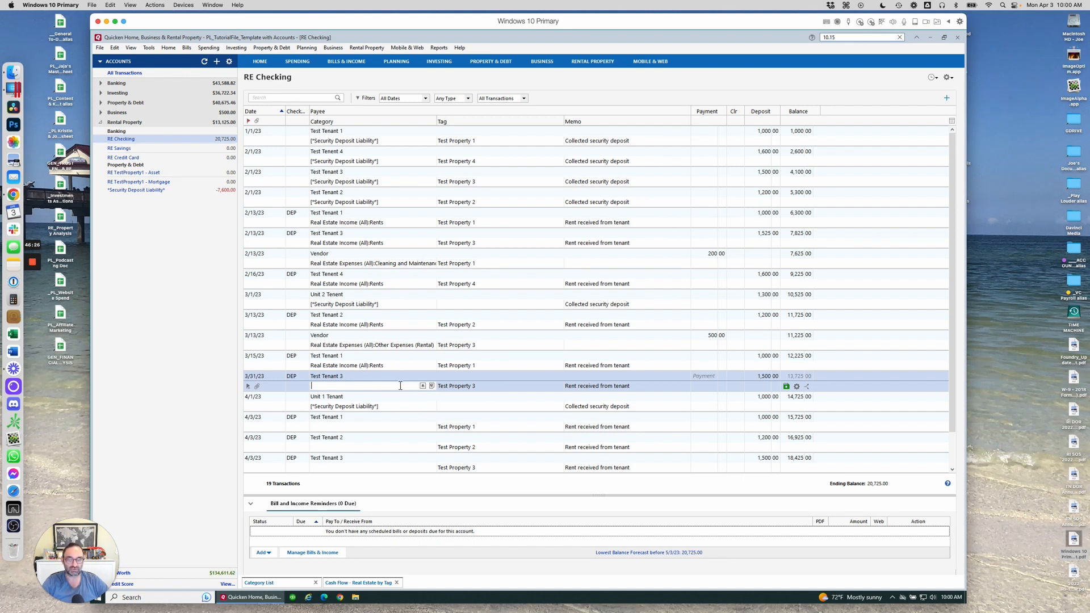
{"action": "left_click", "coordinate": [358, 582]}
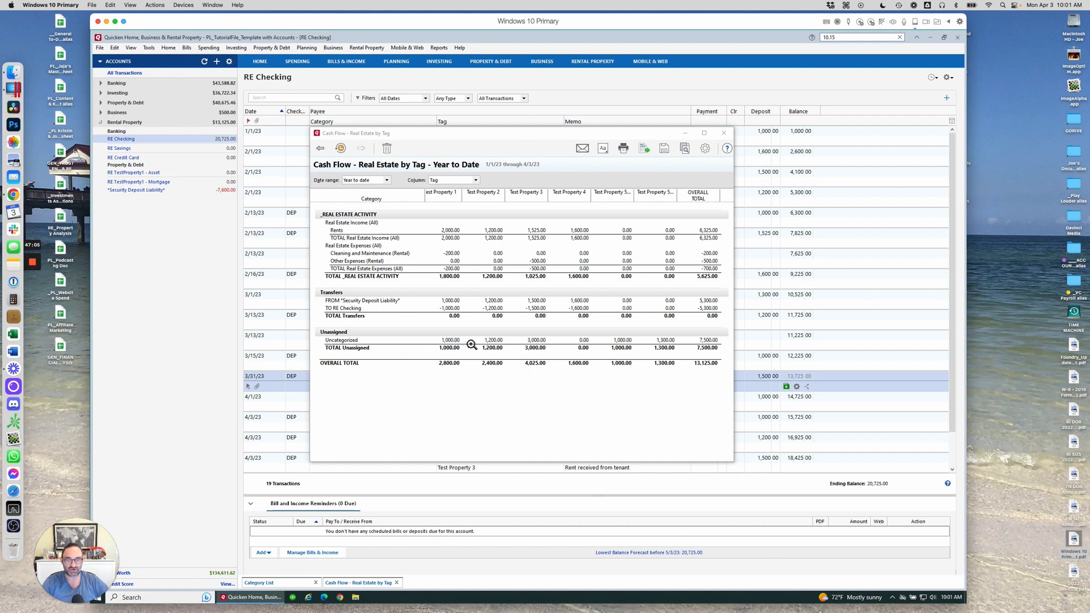
{"action": "left_click", "coordinate": [685, 133]}
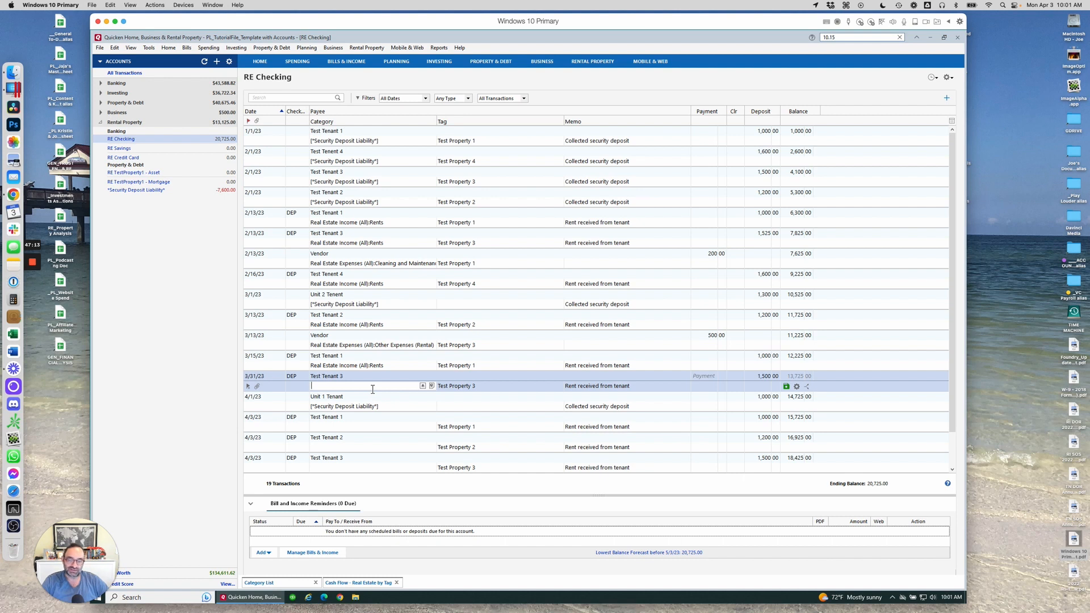
Set the category of Test Tenant 3's 3/31/23 rent deposit to Real Estate Income (All):Rents and save it.
{"action": "scroll", "coordinate": [372, 389], "scroll_direction": "down", "scroll_amount": 1}
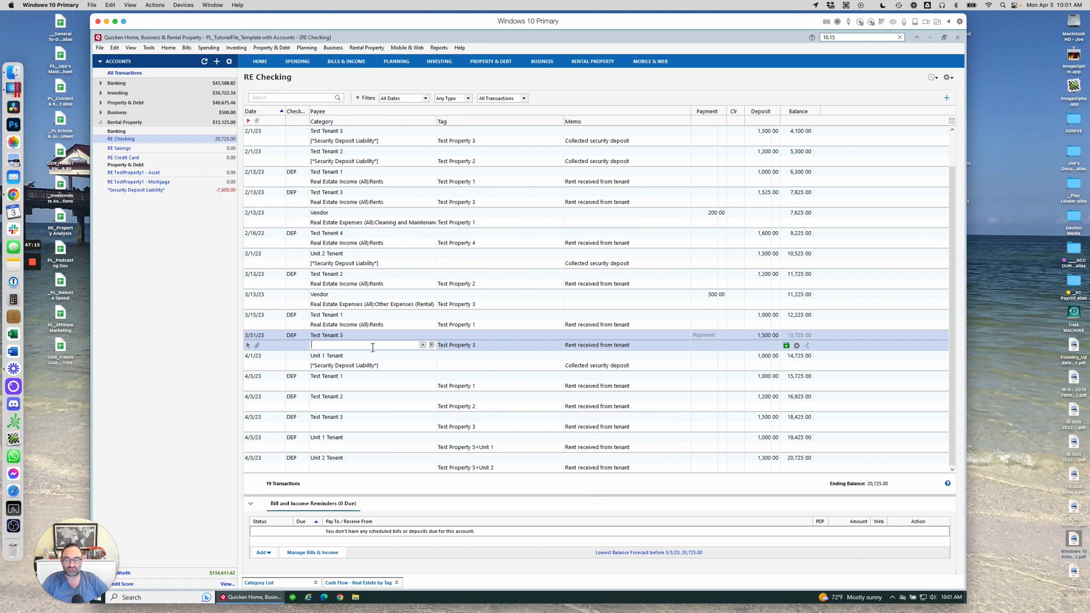
{"action": "type", "text": "Rent"}
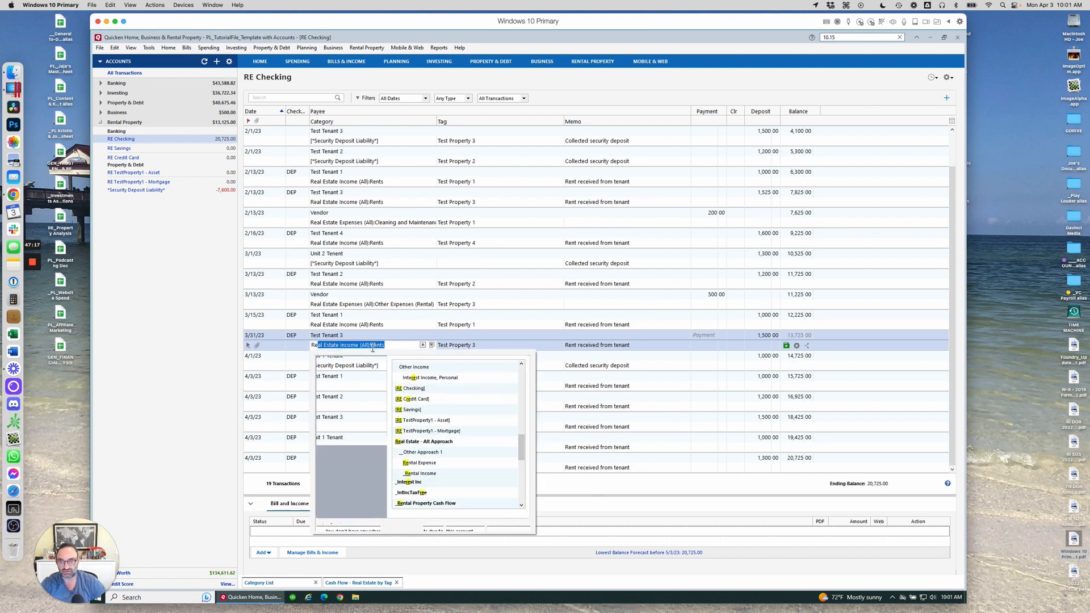
{"action": "type", "text": "s"}
{"action": "left_click", "coordinate": [414, 372]}
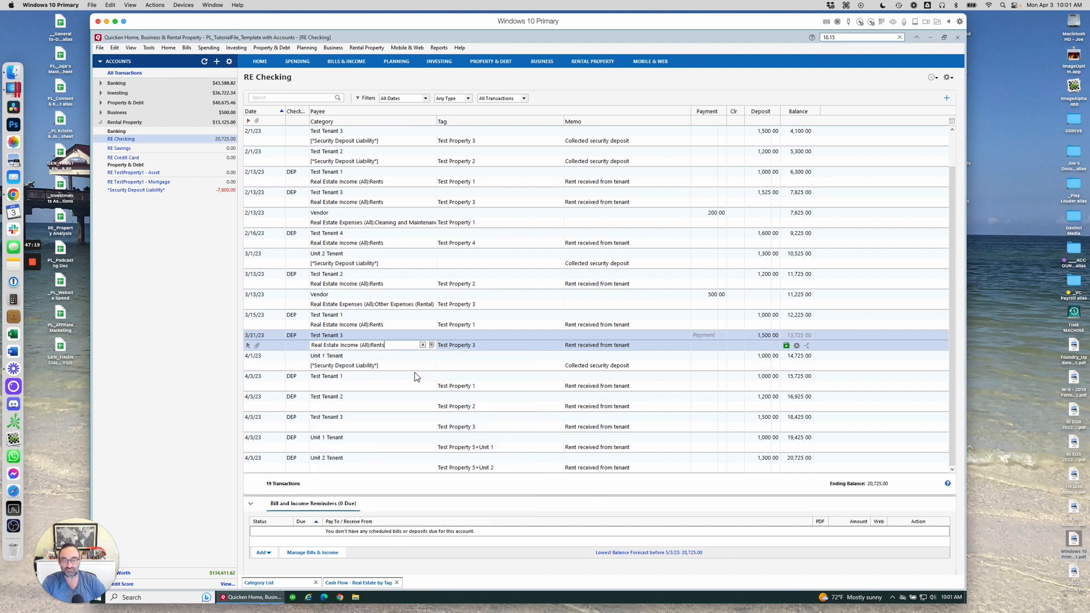
{"action": "key", "text": "Return"}
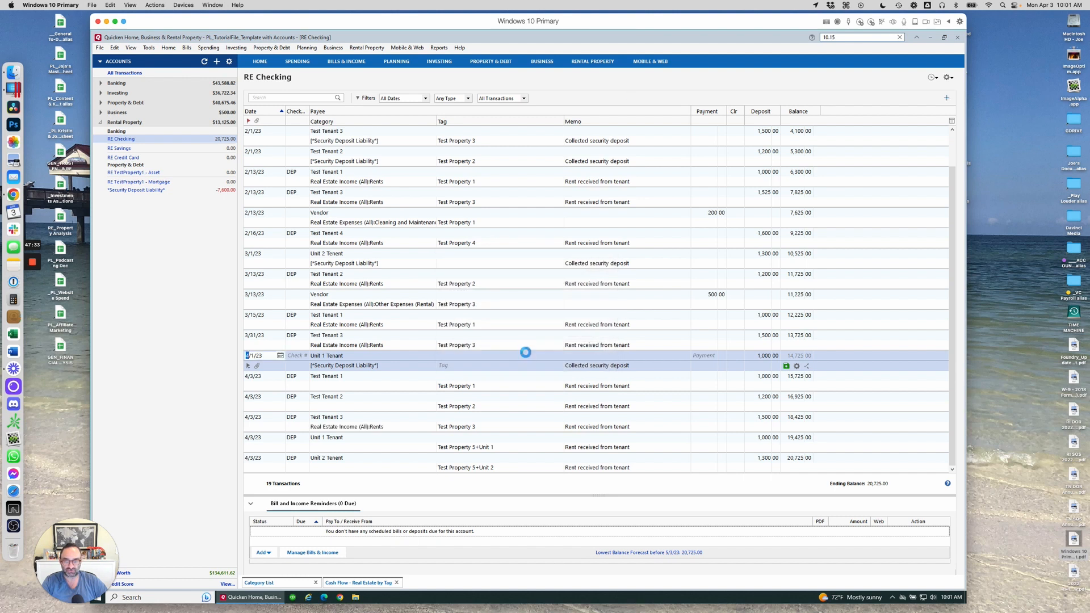
Copy the Real Estate Income (All):Rents category from Test Tenant 3's 4/3/23 deposit to Test Tenant 1's and Test Tenant 2's 4/3/23 deposits.
{"action": "left_click", "coordinate": [398, 427]}
{"action": "key", "text": "ctrl+c"}
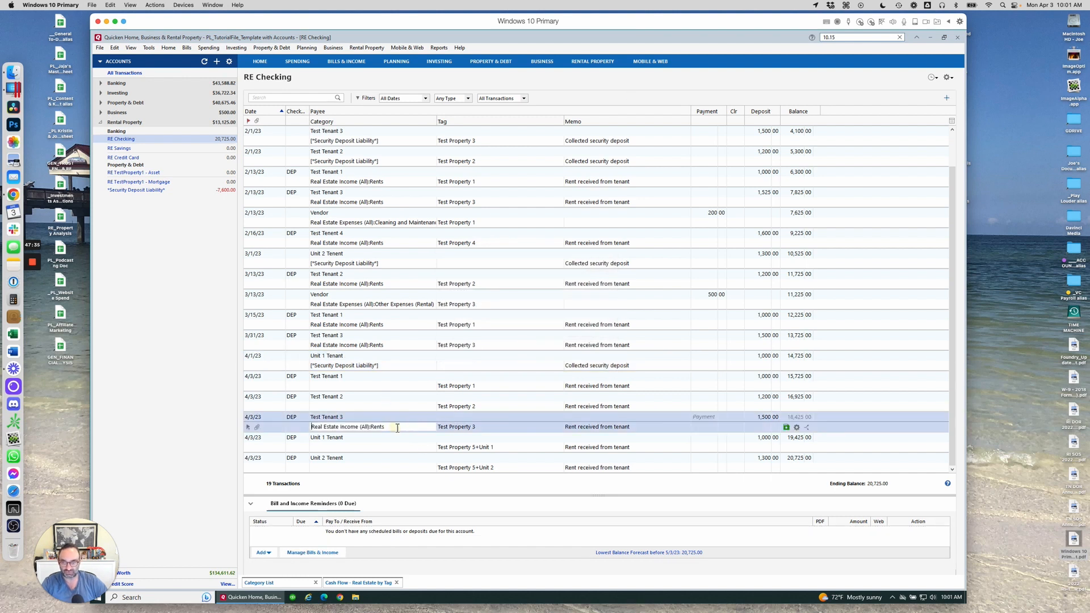
{"action": "left_click", "coordinate": [369, 386]}
{"action": "key", "text": "ctrl+v"}
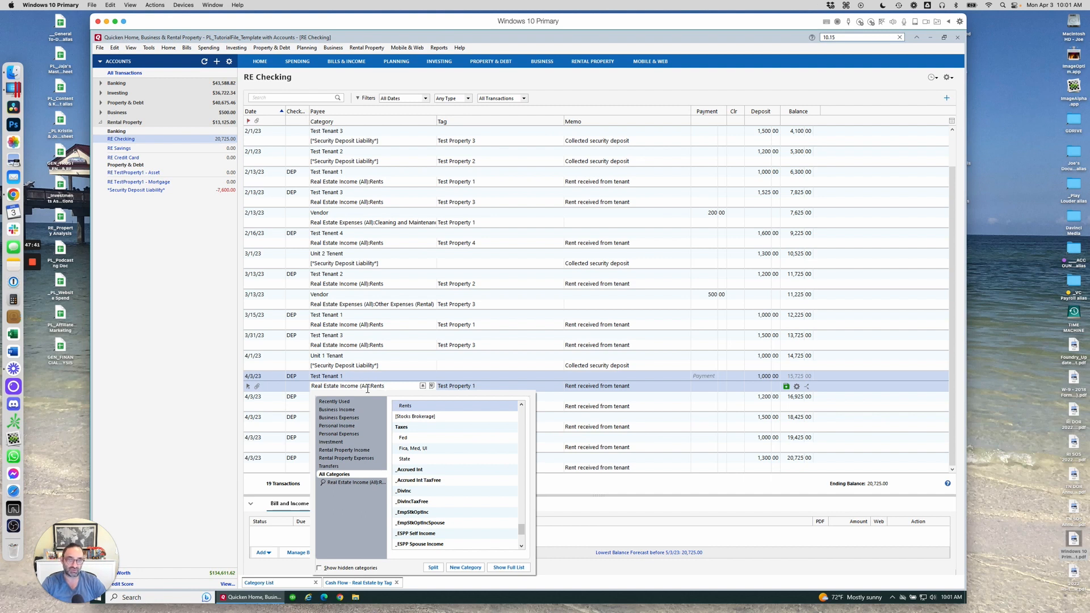
{"action": "key", "text": "Return"}
{"action": "key", "text": "Return"}
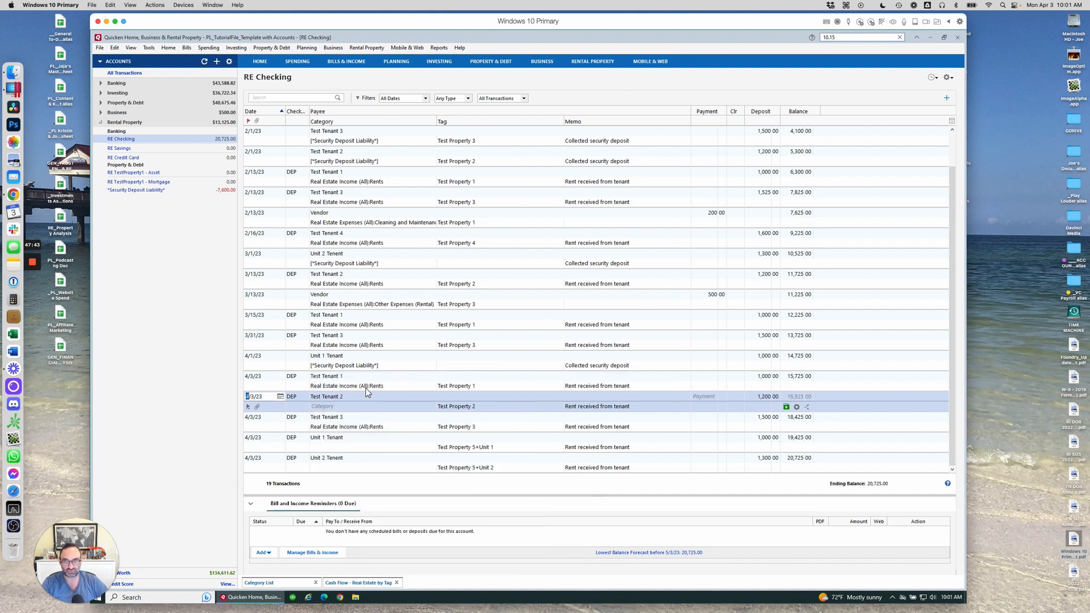
{"action": "left_click", "coordinate": [366, 407]}
{"action": "key", "text": "ctrl+v"}
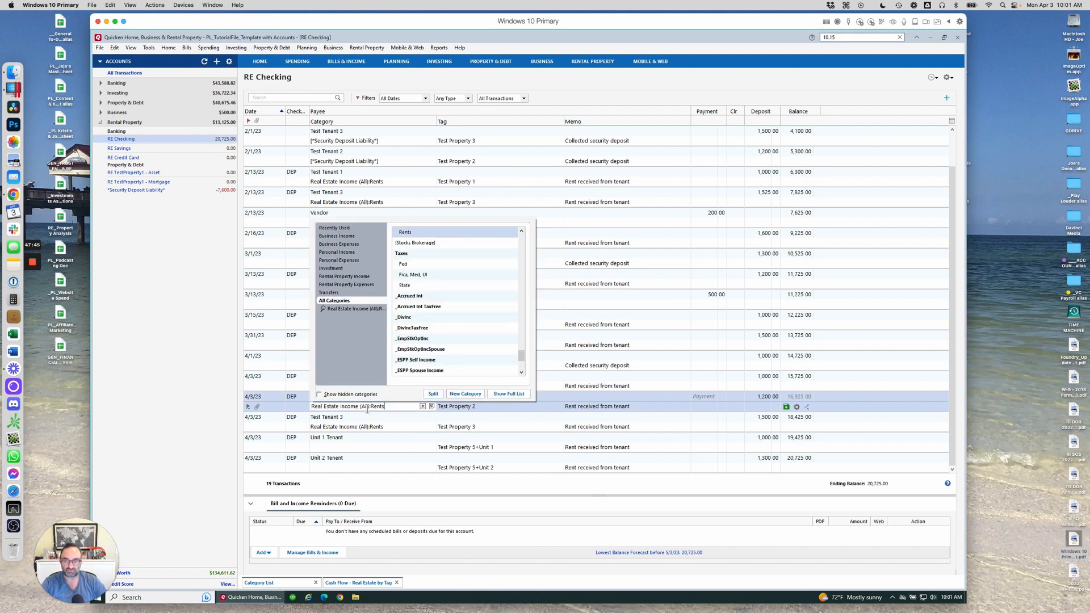
{"action": "key", "text": "Return"}
{"action": "key", "text": "Return"}
Assign the copied Real Estate Income (All):Rents category to the Unit 1 and Unit 2 tenants' 4/3/23 rent deposits.
{"action": "left_click", "coordinate": [355, 448]}
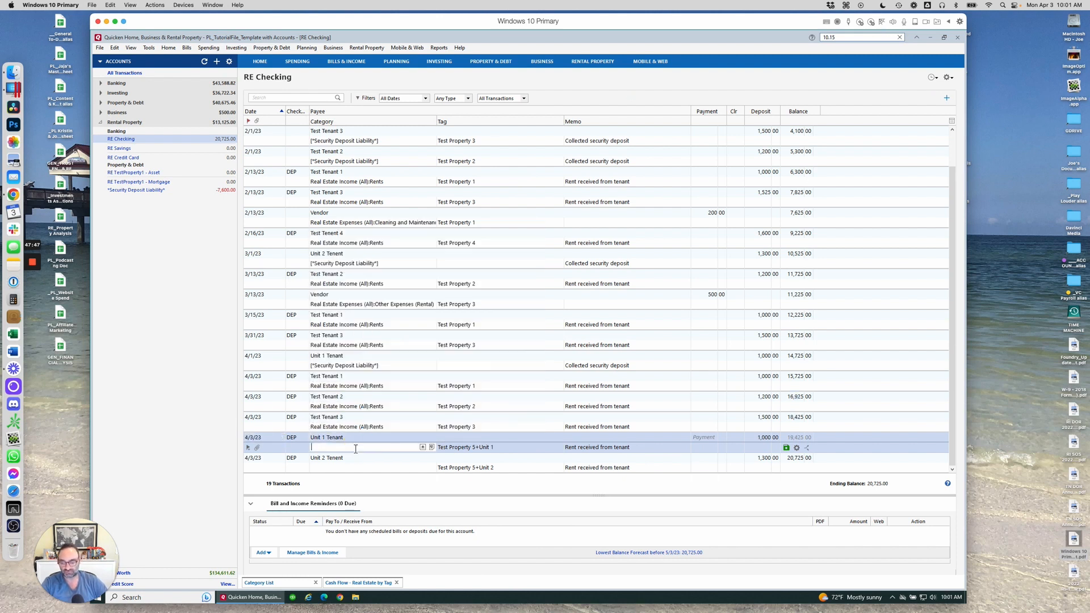
{"action": "key", "text": "ctrl+v"}
{"action": "key", "text": "Return"}
{"action": "key", "text": "Return"}
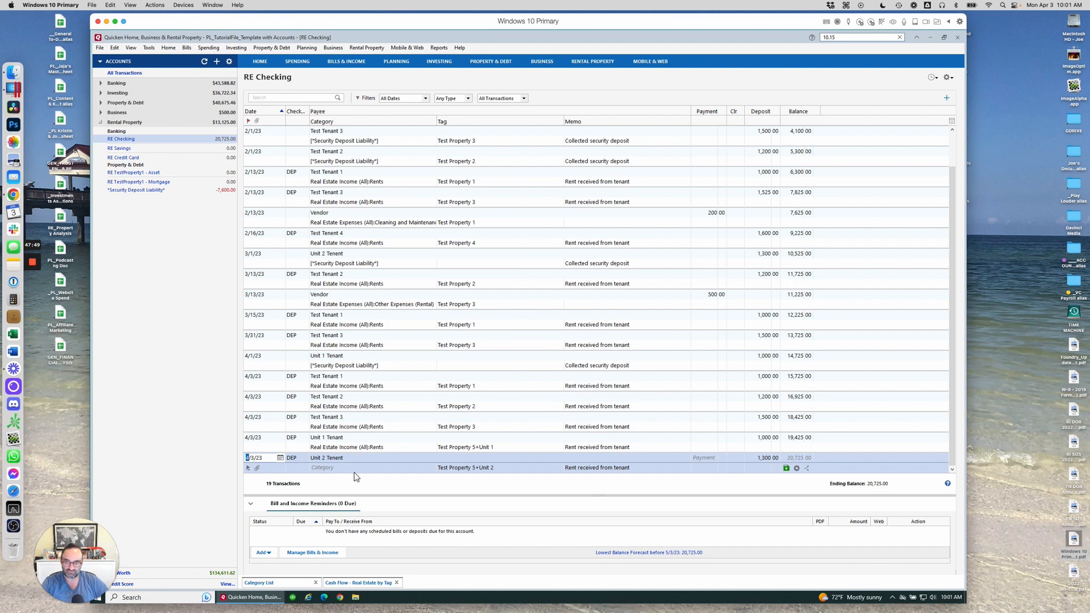
{"action": "left_click", "coordinate": [356, 467]}
{"action": "key", "text": "ctrl+v"}
{"action": "key", "text": "Return"}
{"action": "key", "text": "Return"}
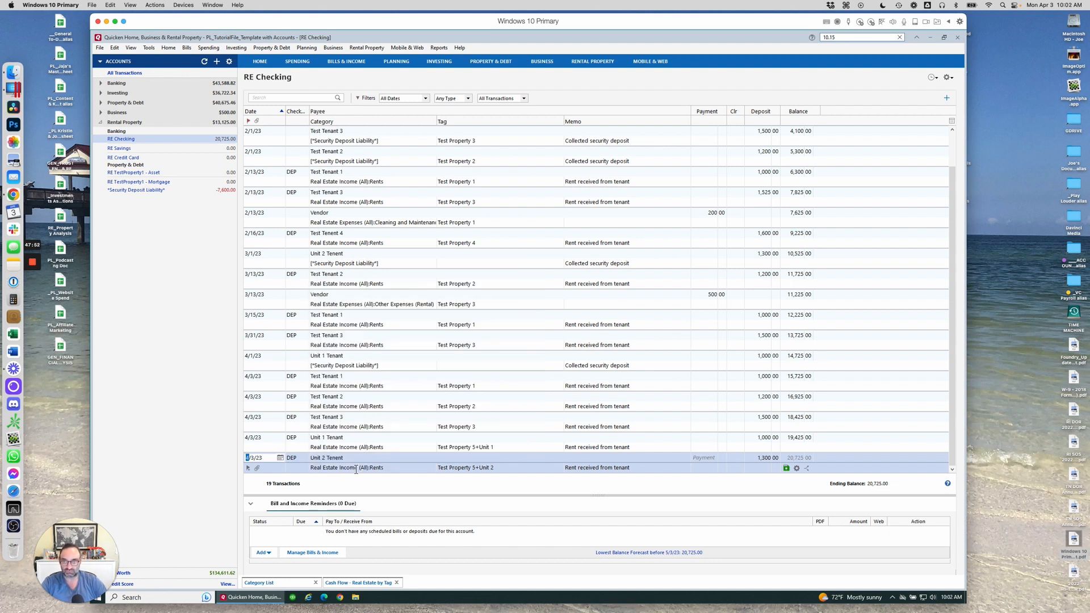
Review rents and security deposit transfers in the Cash Flow - Real Estate by Tag report, widened to fit all property columns, and in the account registers.
{"action": "left_click", "coordinate": [356, 583]}
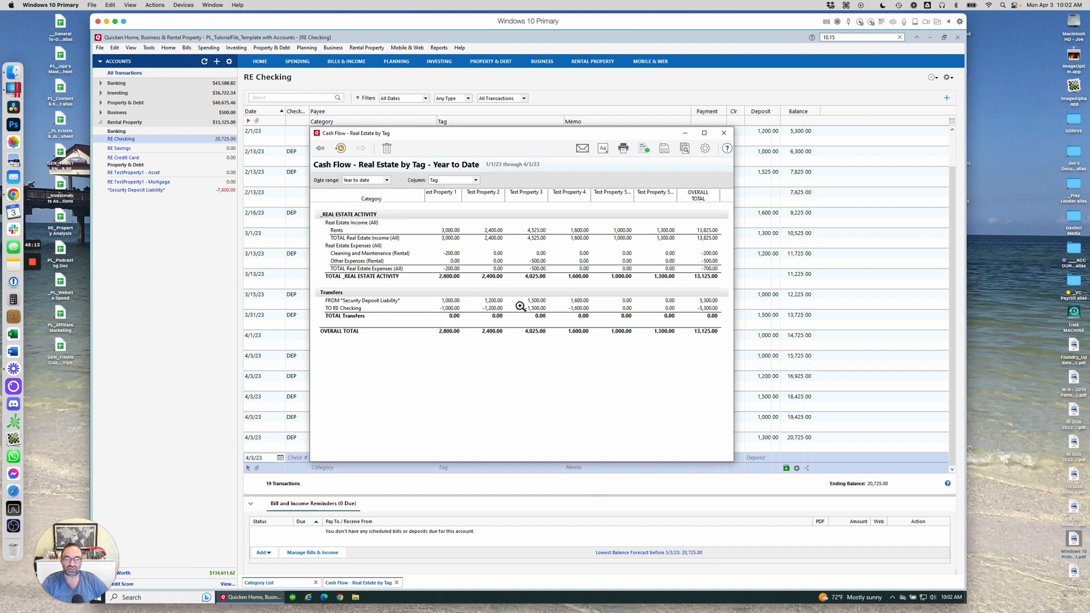
{"action": "left_click", "coordinate": [685, 133]}
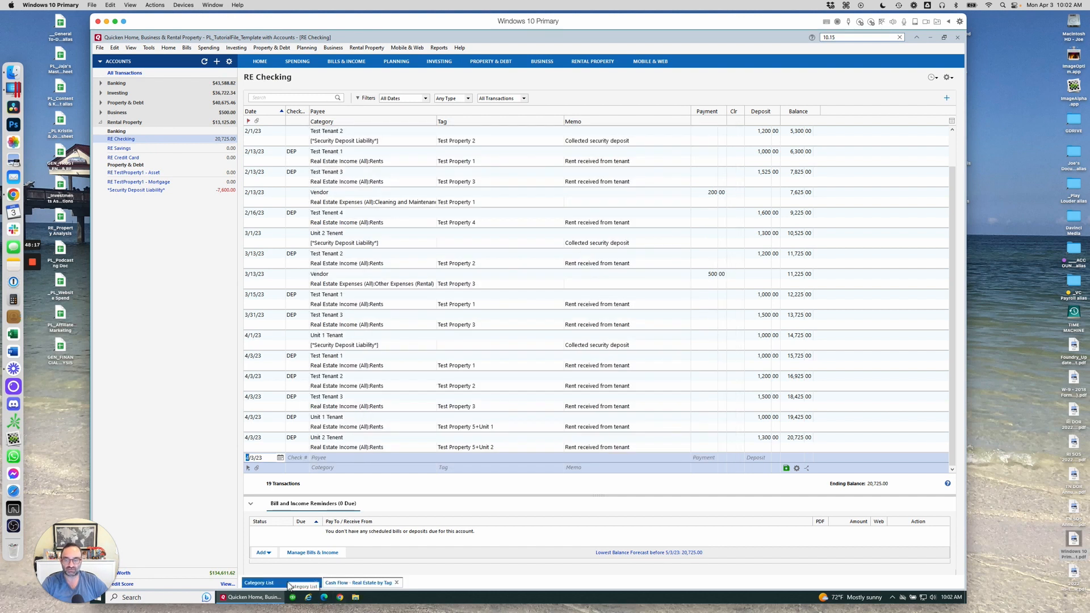
{"action": "left_click", "coordinate": [146, 191]}
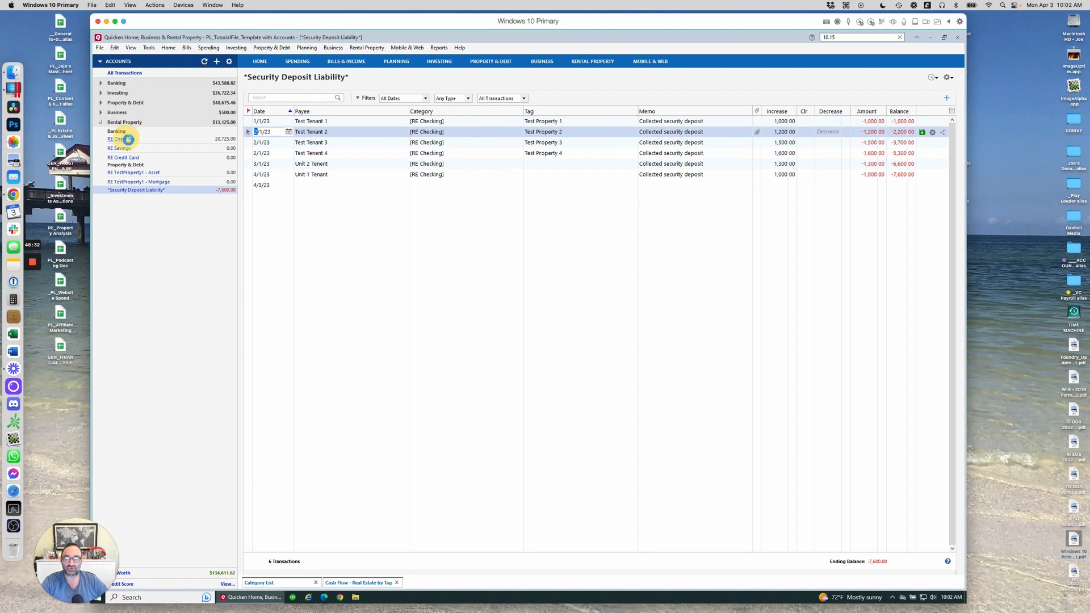
{"action": "left_click", "coordinate": [129, 139]}
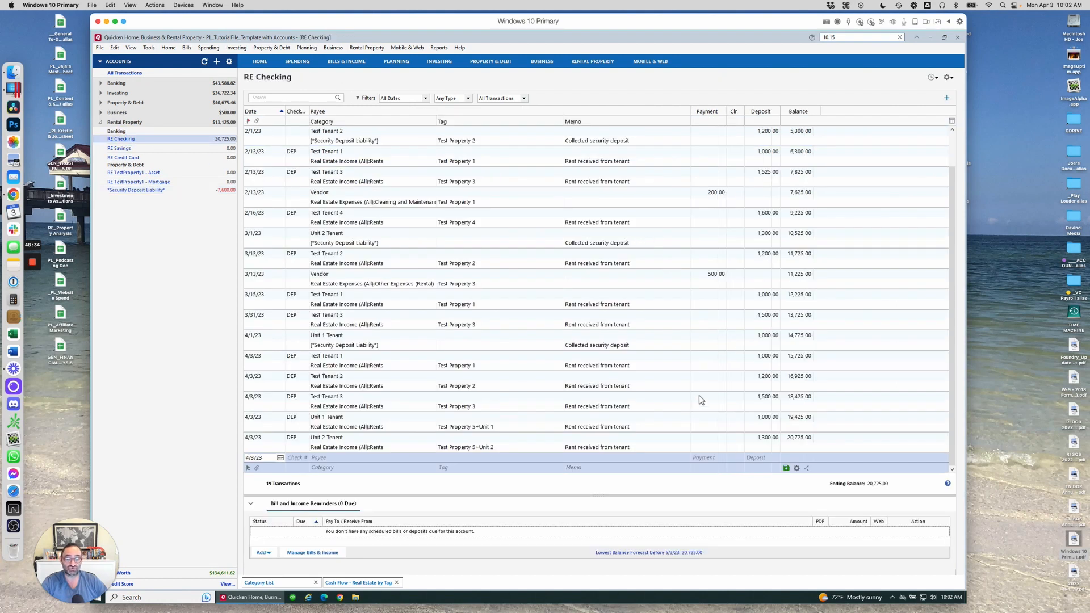
{"action": "left_click", "coordinate": [358, 583]}
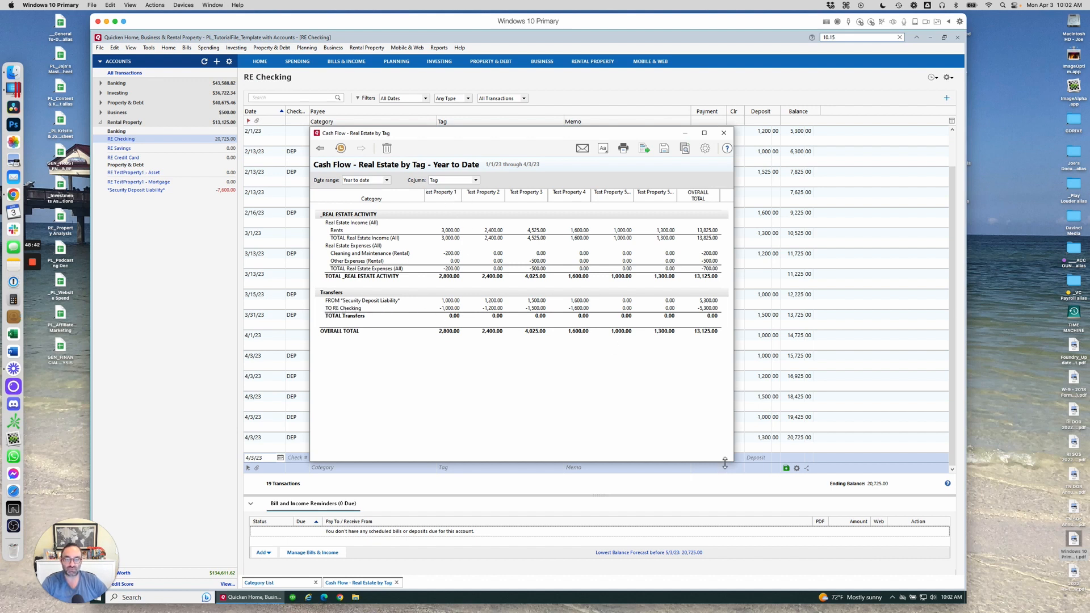
{"action": "left_click_drag", "start_coordinate": [735, 453], "coordinate": [856, 443]}
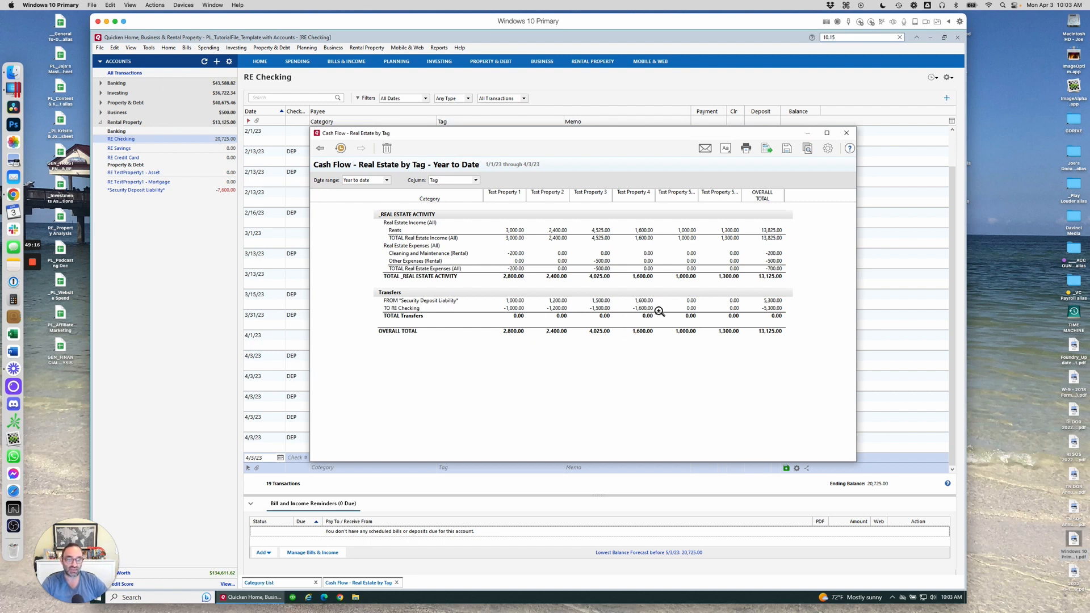
{"action": "left_click", "coordinate": [807, 132]}
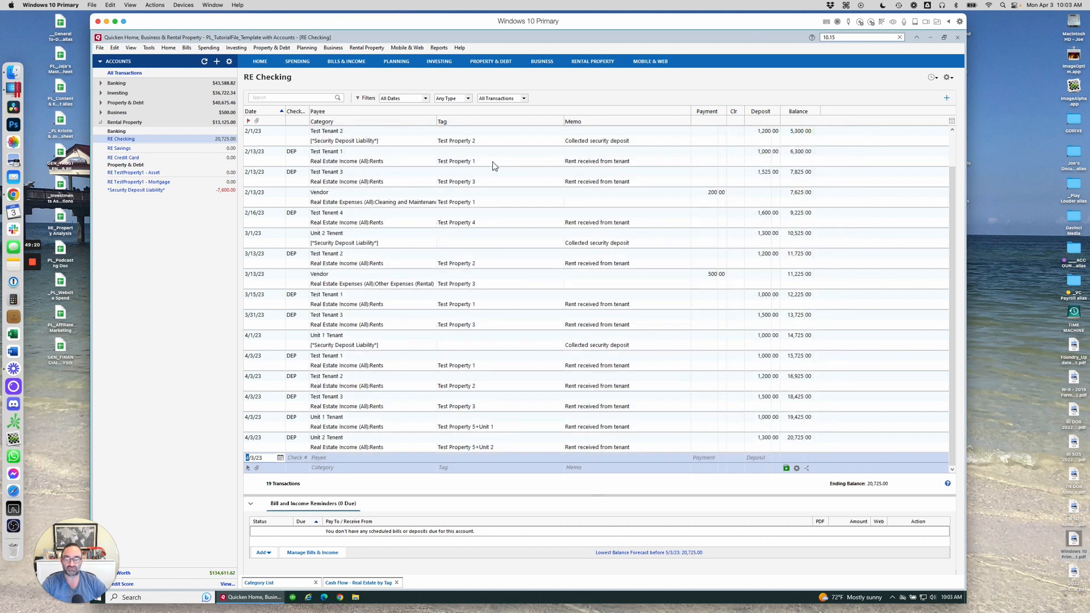
Check the tags of the Unit 1 and Unit 2 tenants' security deposits in *Security Deposit Liability* against the report's Test Property 5 transfers.
{"action": "left_click", "coordinate": [134, 189]}
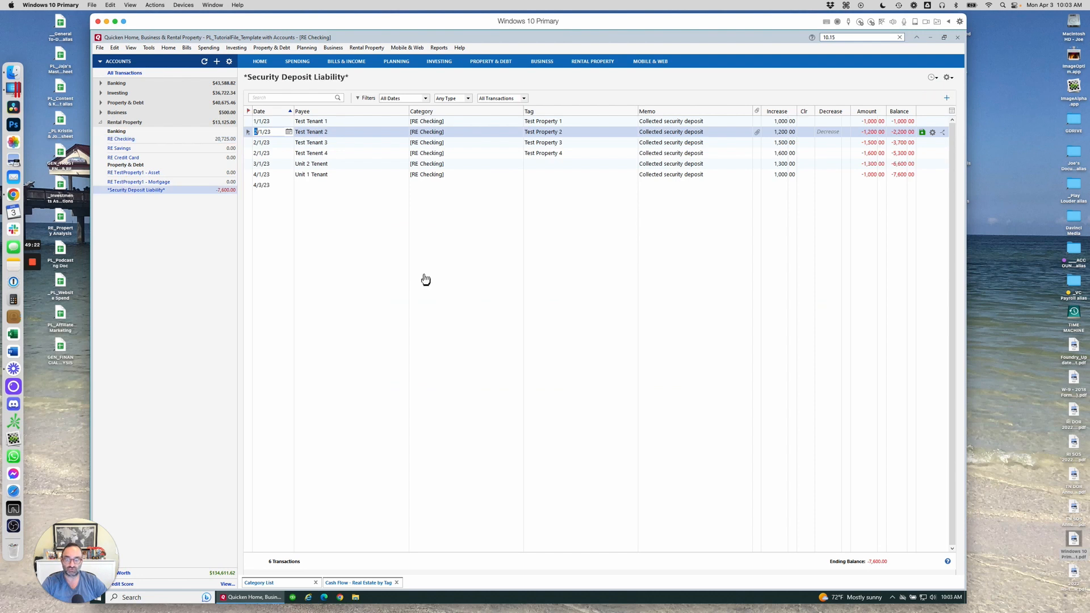
{"action": "left_click", "coordinate": [547, 165]}
{"action": "left_click", "coordinate": [420, 165]}
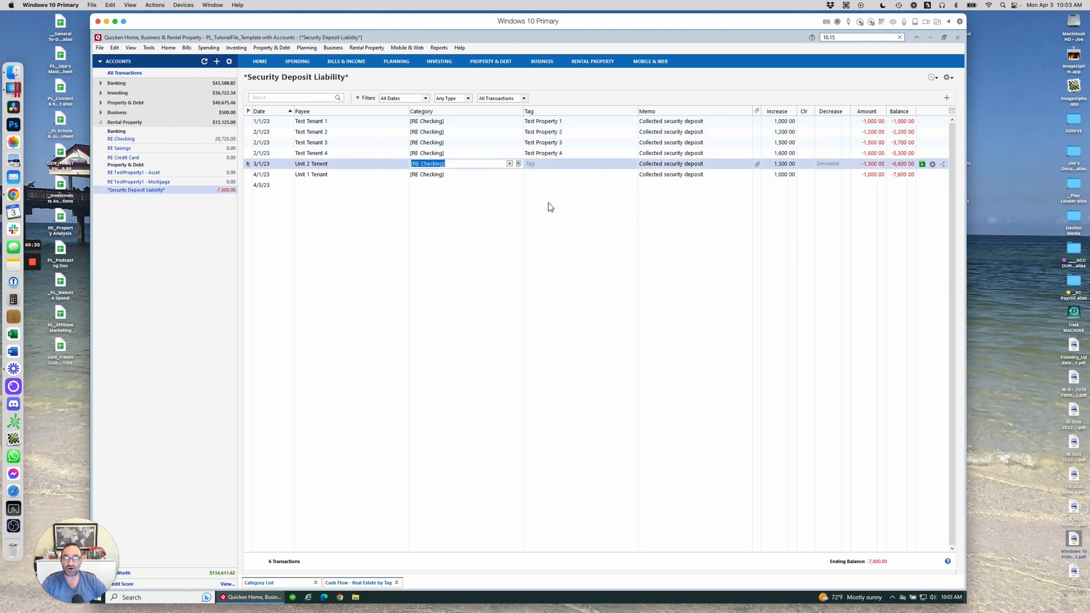
{"action": "left_click", "coordinate": [273, 583]}
{"action": "left_click", "coordinate": [759, 60]}
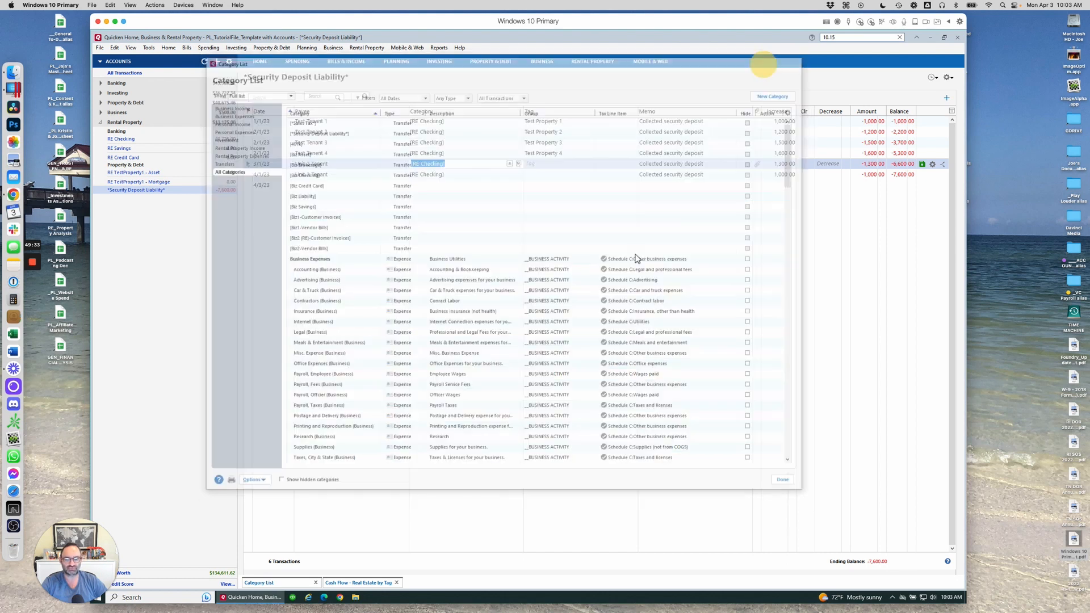
{"action": "left_click", "coordinate": [359, 583]}
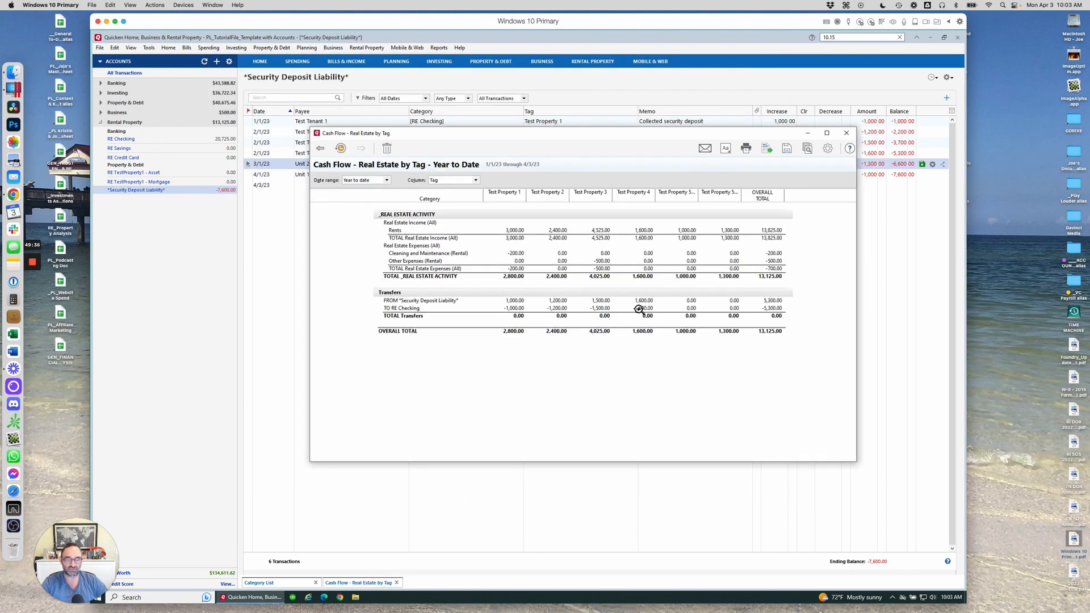
{"action": "left_click", "coordinate": [807, 132]}
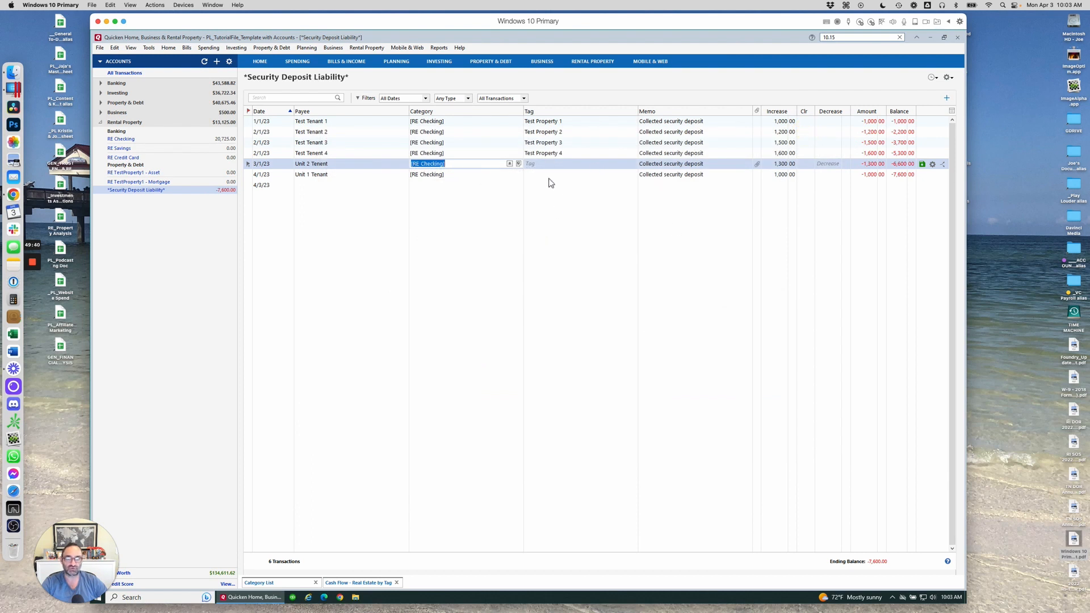
Tag the Unit 2 tenant's 3/1/23 security deposit with Test Property 5+Unit 2 and save it.
{"action": "left_click", "coordinate": [544, 166]}
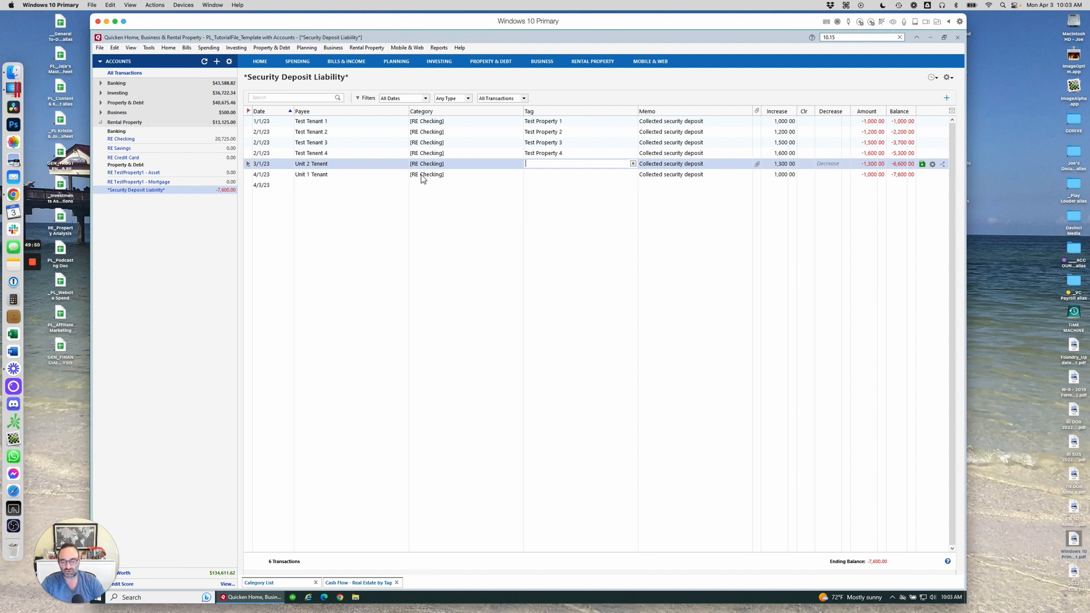
{"action": "type", "text": "Test Property 1"}
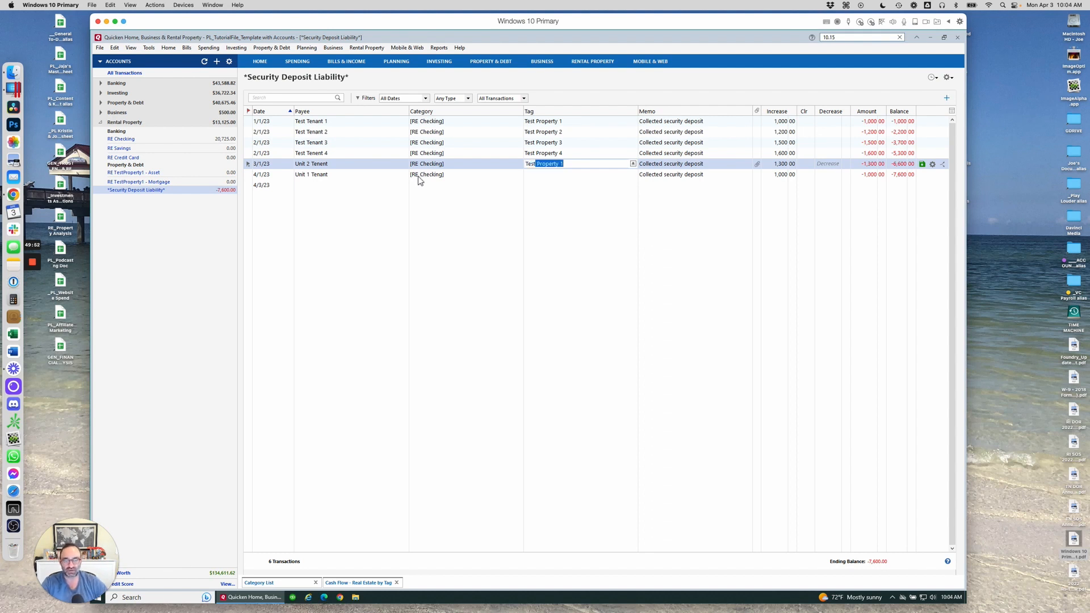
{"action": "left_click", "coordinate": [633, 164]}
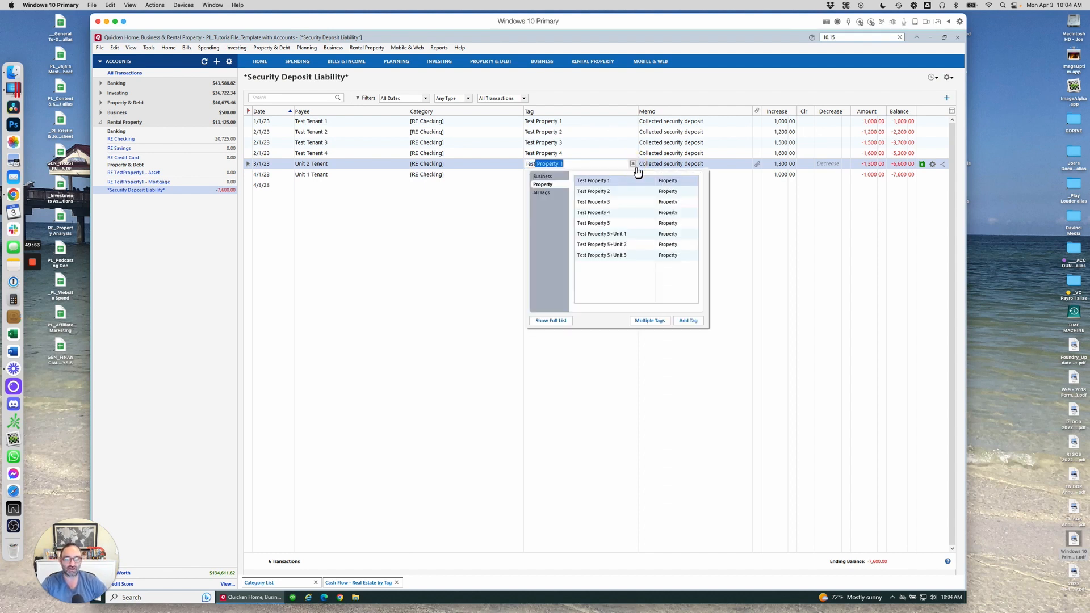
{"action": "left_click", "coordinate": [632, 249]}
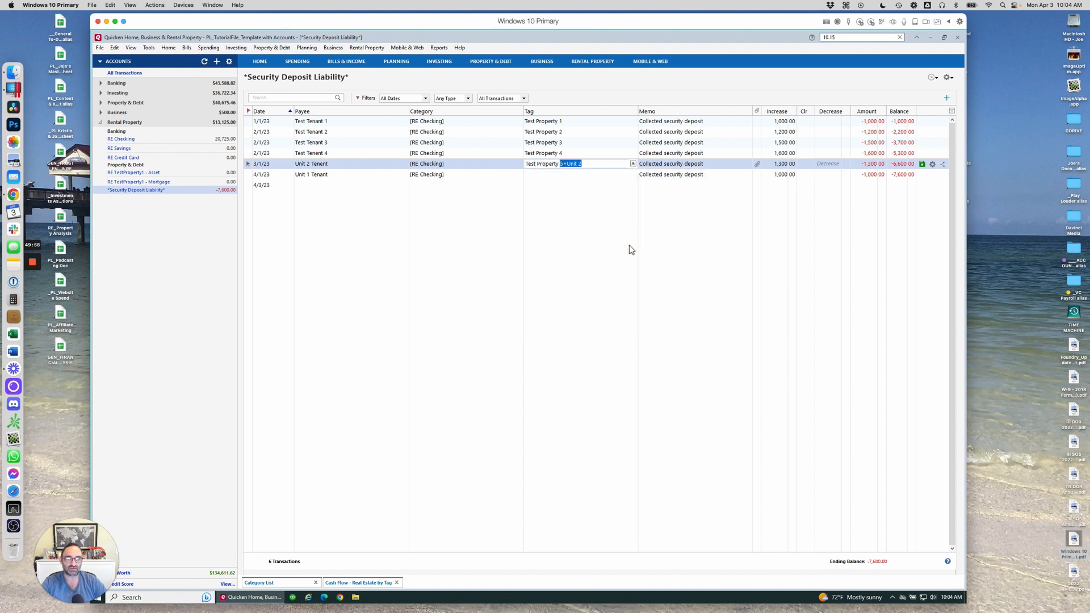
{"action": "key", "text": "Return"}
Tag the Unit 1 tenant's 4/1/23 security deposit with Test Property 5+Unit 1 and save it.
{"action": "left_click", "coordinate": [559, 177]}
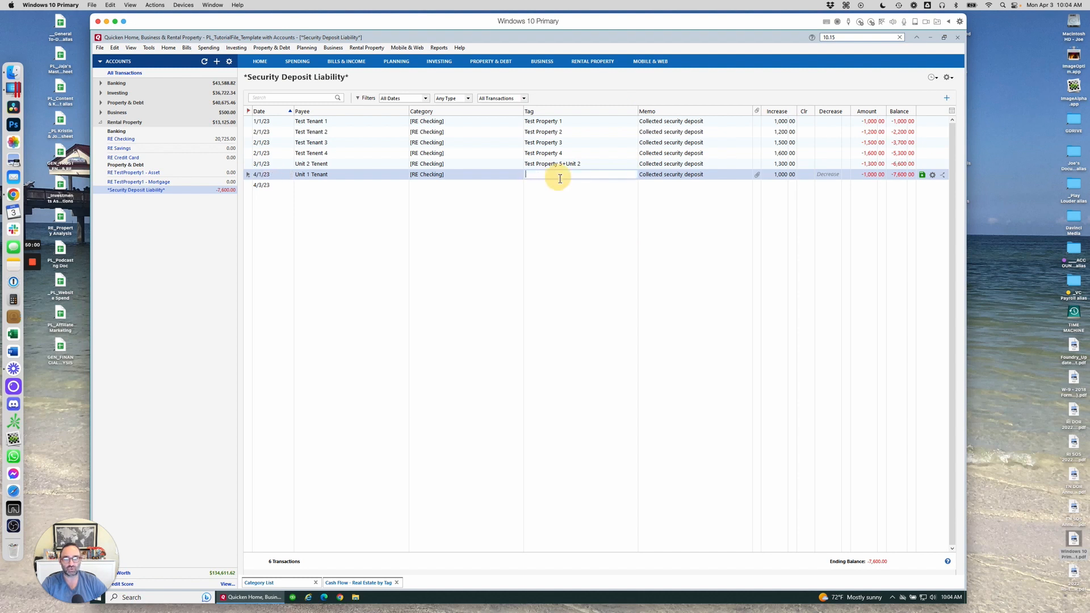
{"action": "type", "text": "Test Property 1"}
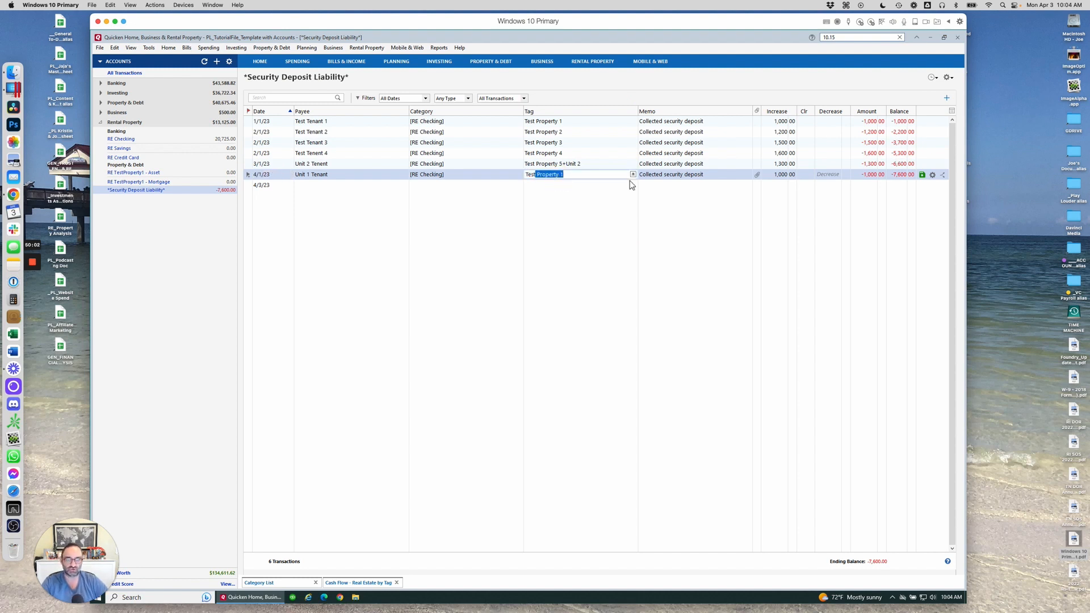
{"action": "left_click", "coordinate": [633, 174]}
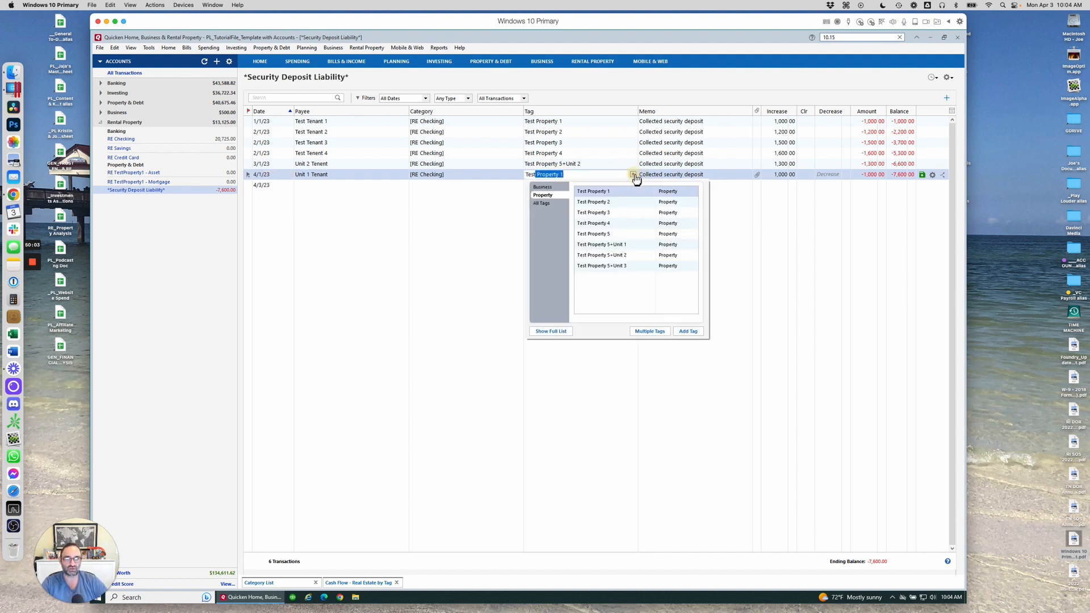
{"action": "left_click", "coordinate": [625, 244]}
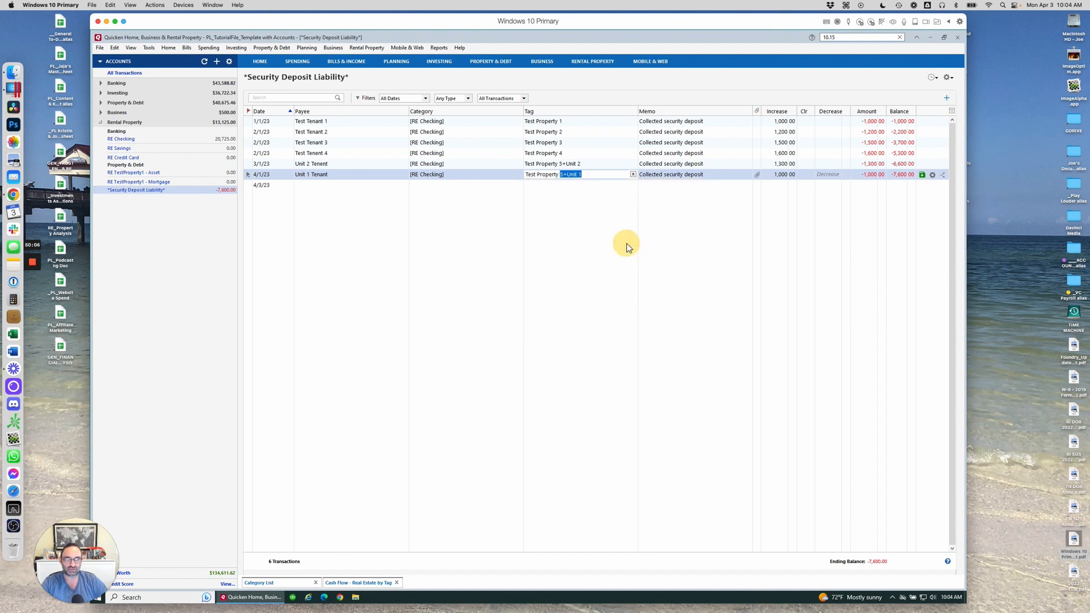
{"action": "key", "text": "Return"}
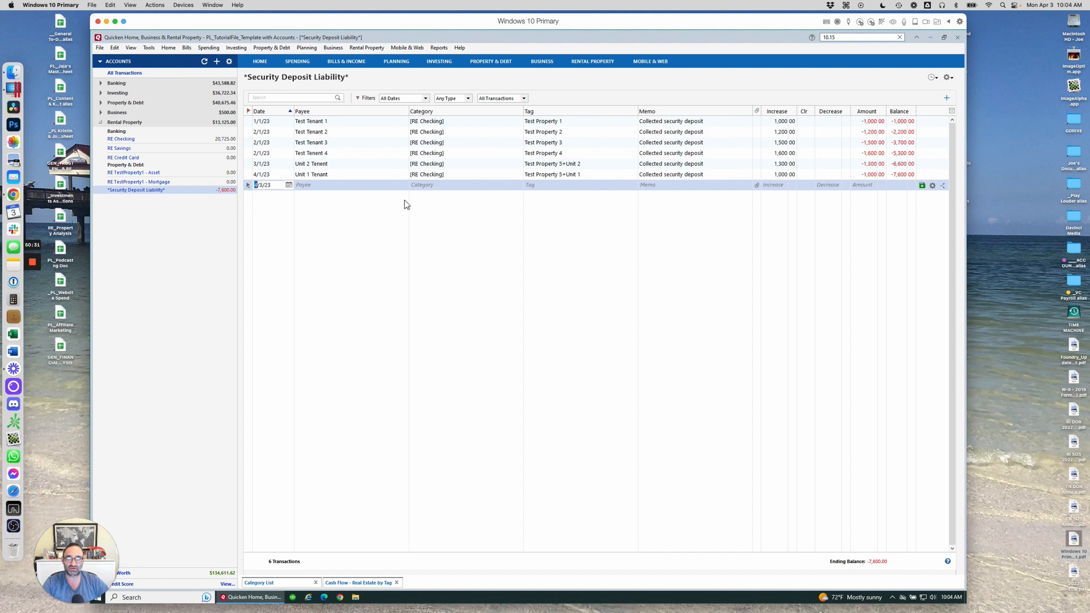
Return to the Rent Center and look through the available property, tenant and rent receipt commands and the rental property reports.
{"action": "left_click", "coordinate": [597, 74]}
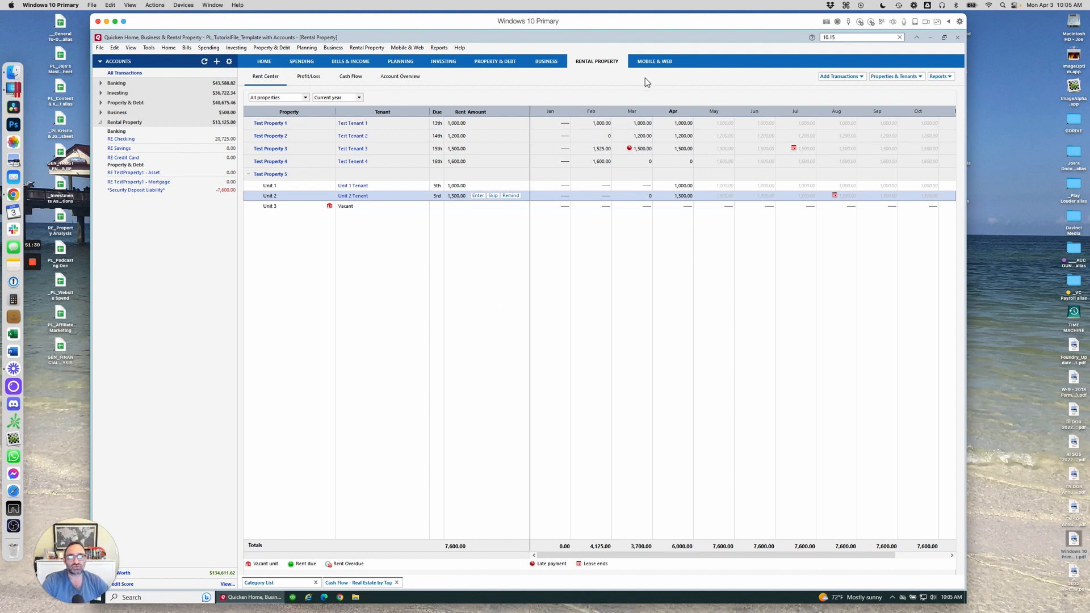
{"action": "left_click", "coordinate": [896, 76]}
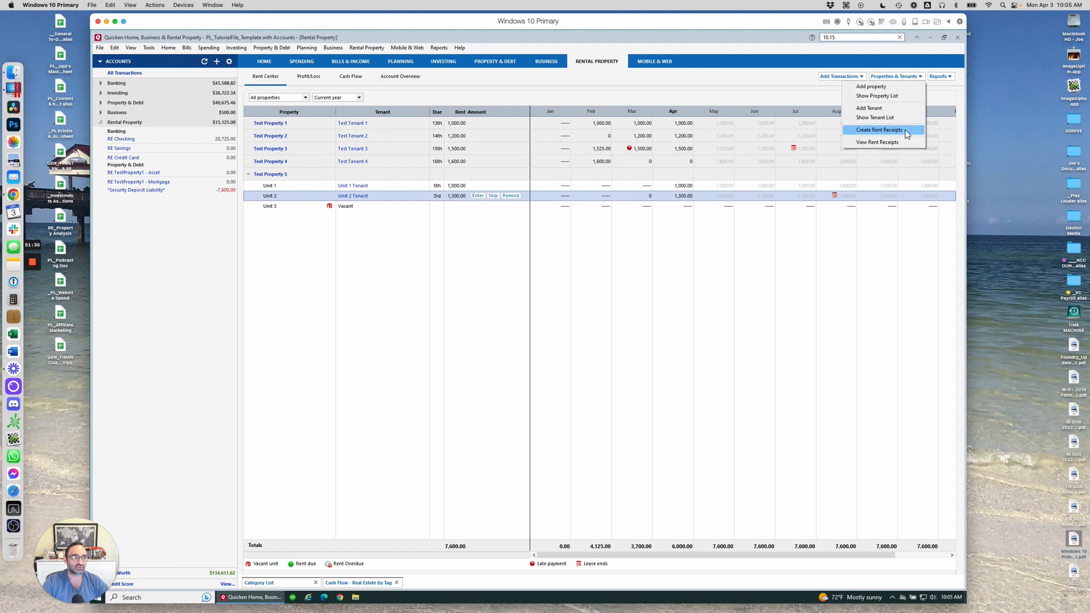
{"action": "left_click", "coordinate": [948, 77]}
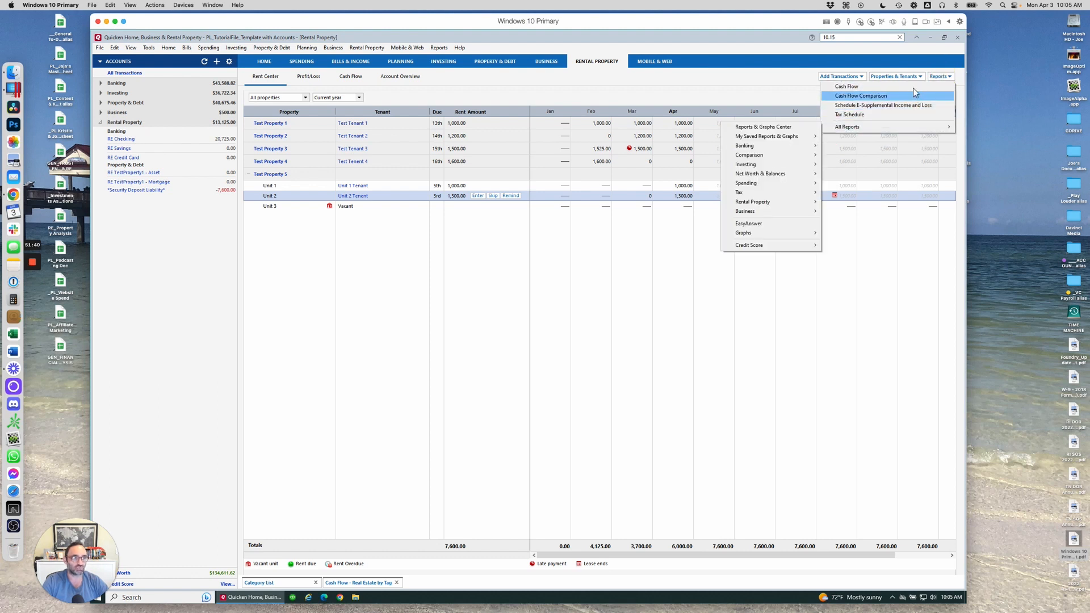
Look through the rental property reports and the blank expense entry form available for rental transactions.
{"action": "left_click", "coordinate": [442, 50]}
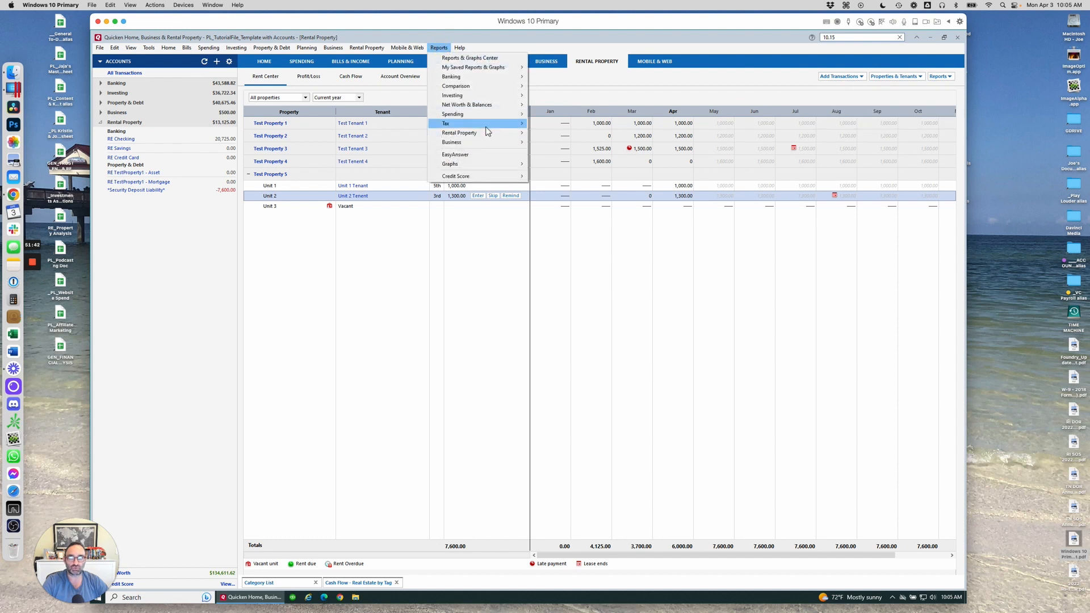
{"action": "mouse_move", "coordinate": [485, 132]}
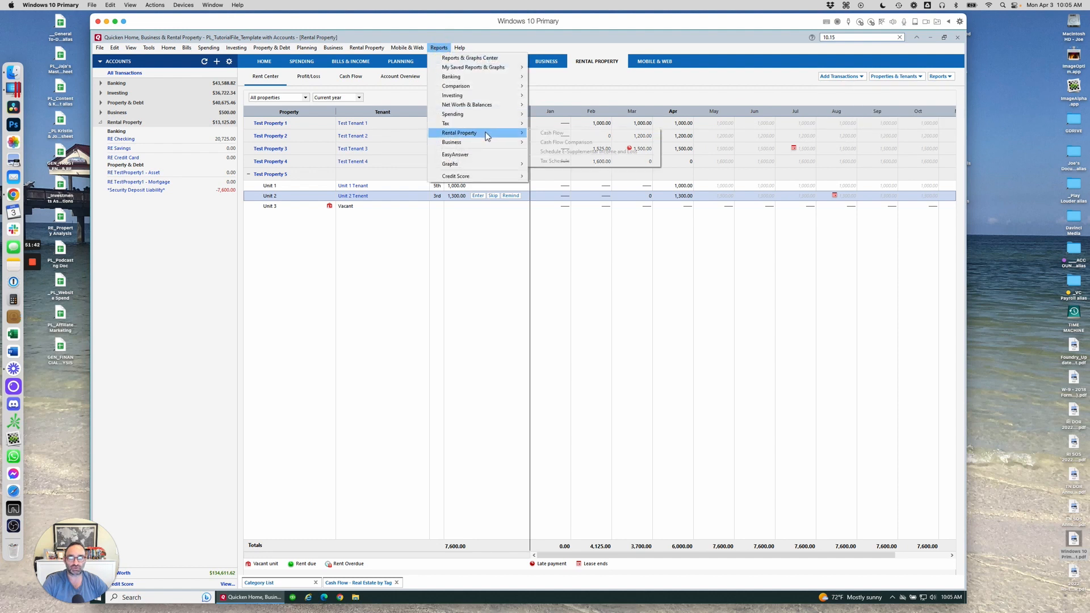
{"action": "left_click", "coordinate": [821, 85]}
{"action": "left_click", "coordinate": [846, 76]}
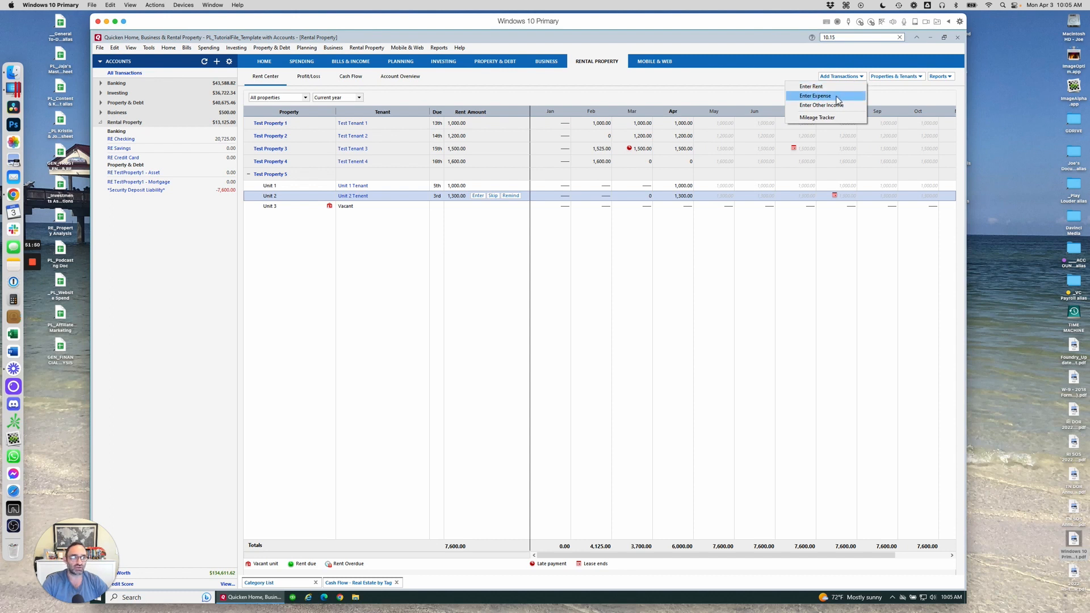
{"action": "left_click", "coordinate": [837, 96]}
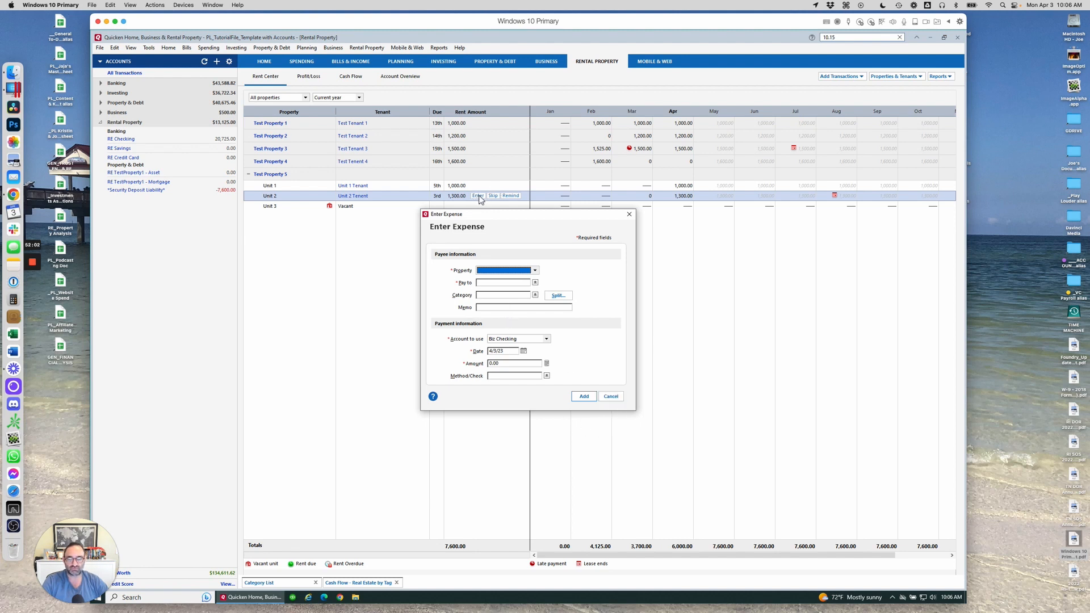
{"action": "left_click", "coordinate": [629, 215]}
Compare the blank rent entry form with the prefilled rent entry form for Test Property 5's Unit 1 tenant, closing both unsaved.
{"action": "left_click", "coordinate": [840, 76]}
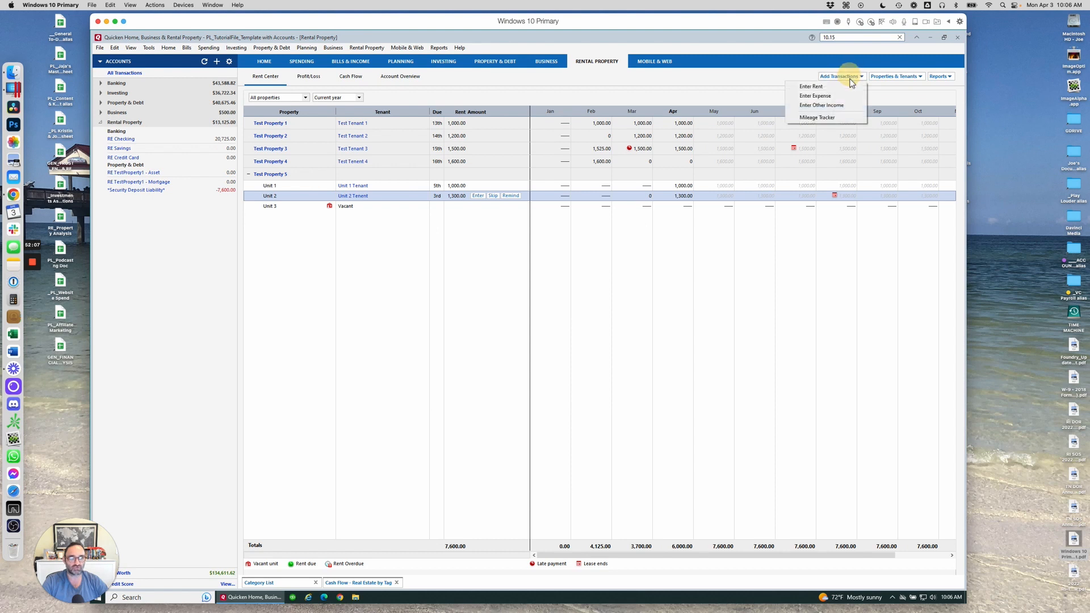
{"action": "left_click", "coordinate": [843, 86]}
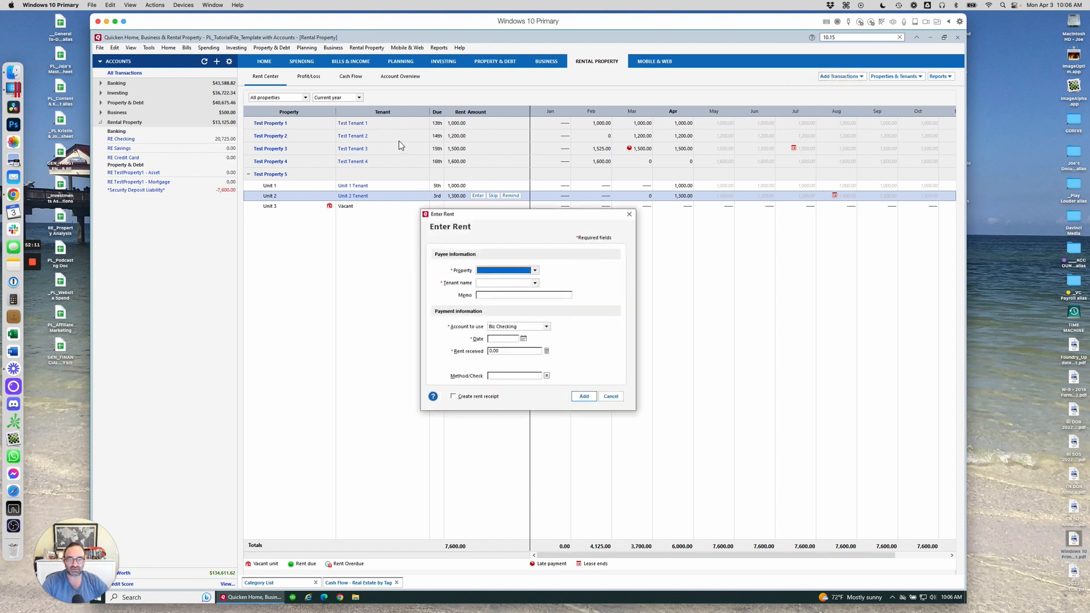
{"action": "left_click", "coordinate": [628, 214]}
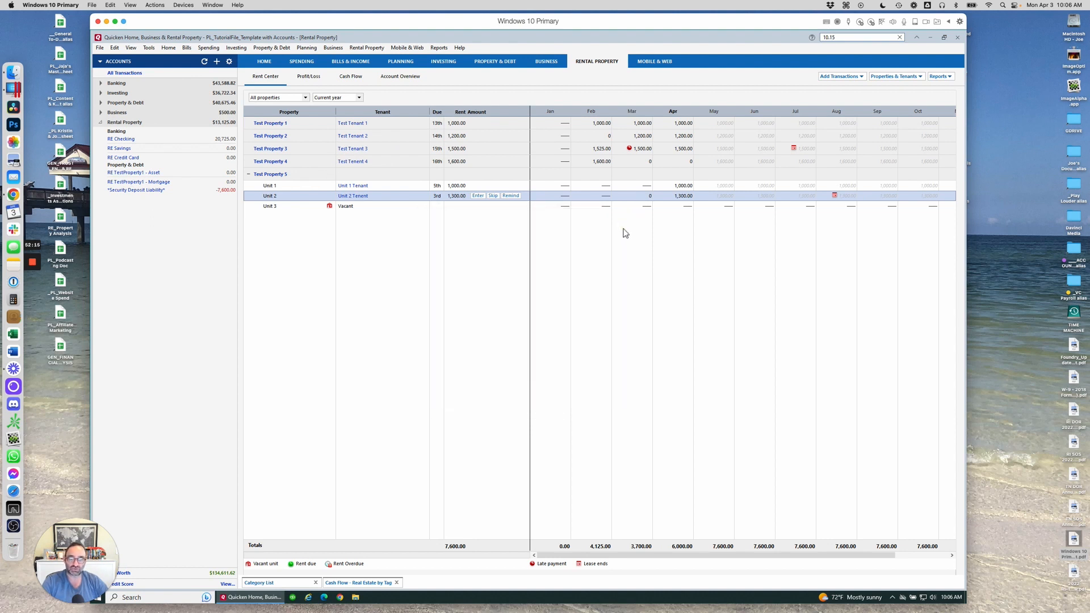
{"action": "left_click", "coordinate": [480, 187]}
{"action": "left_click", "coordinate": [478, 185]}
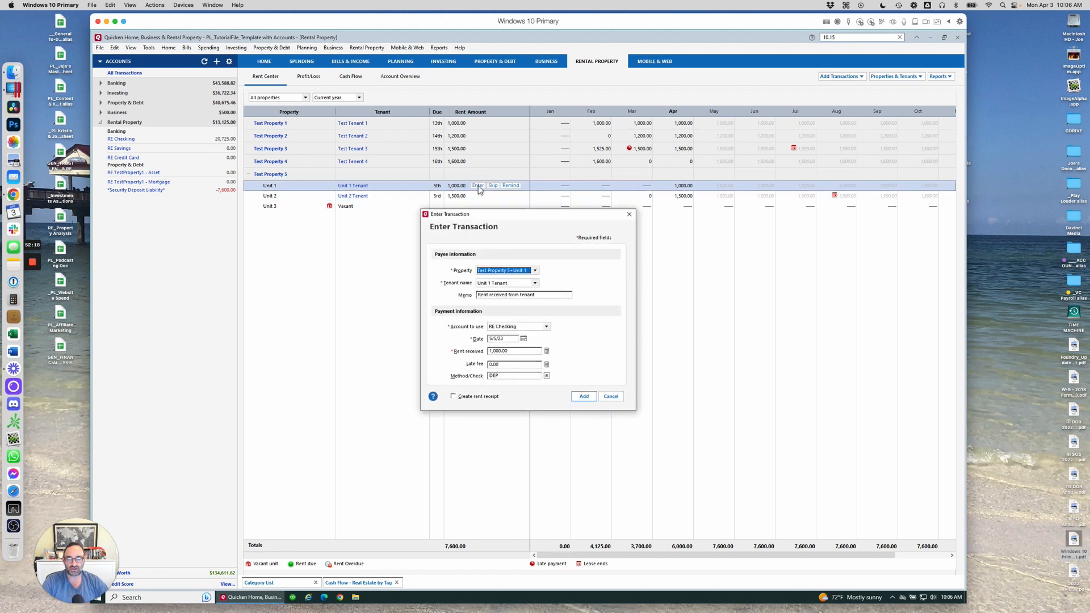
{"action": "left_click", "coordinate": [629, 214]}
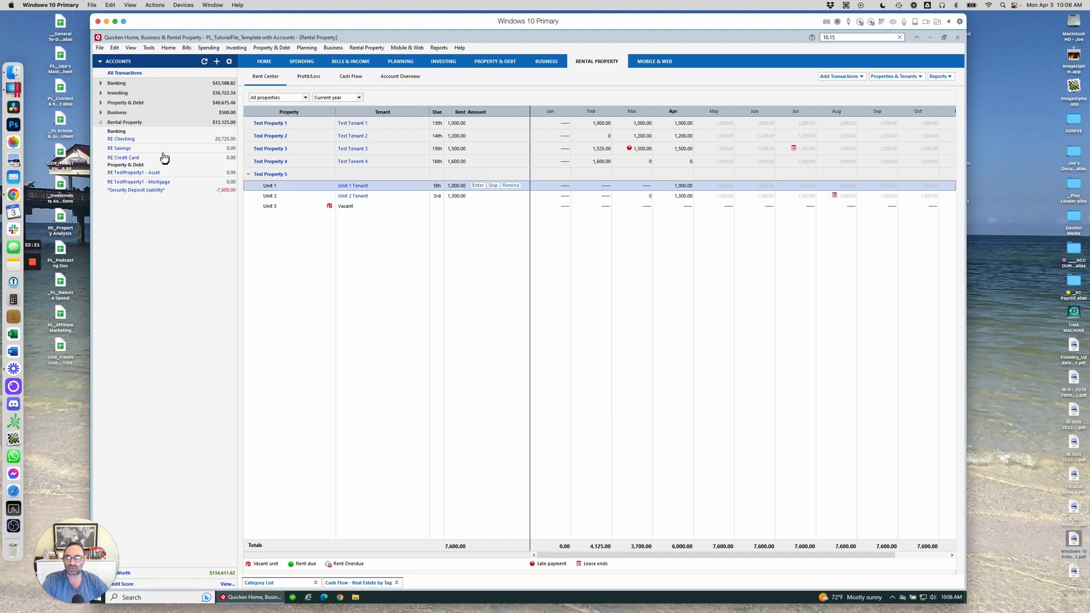
View the RE Checking register, then return to the Rent Center and review the expense entry form without saving.
{"action": "left_click", "coordinate": [120, 139]}
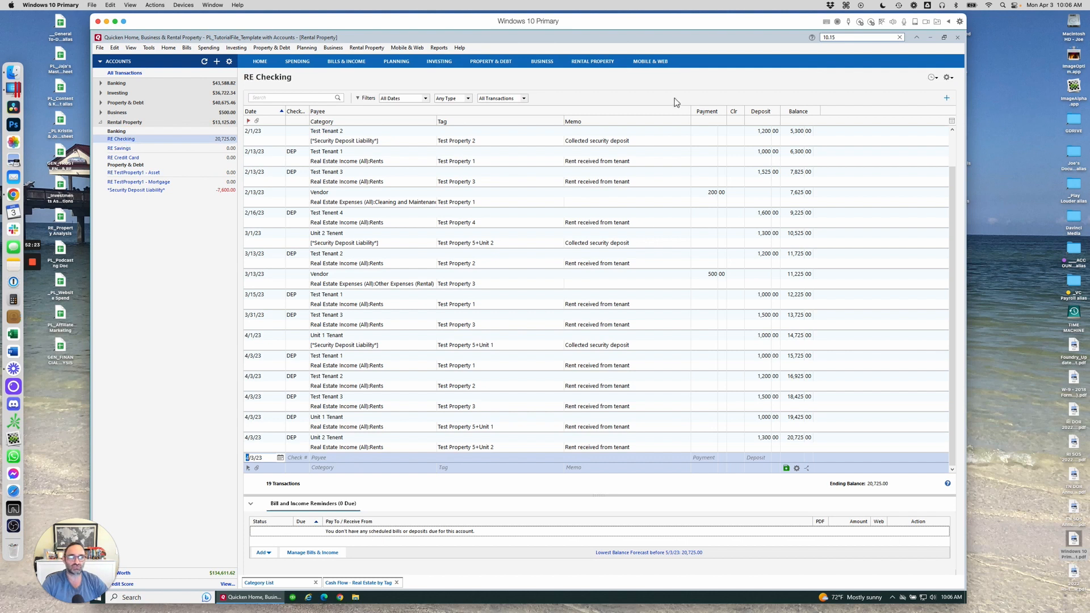
{"action": "left_click", "coordinate": [592, 61]}
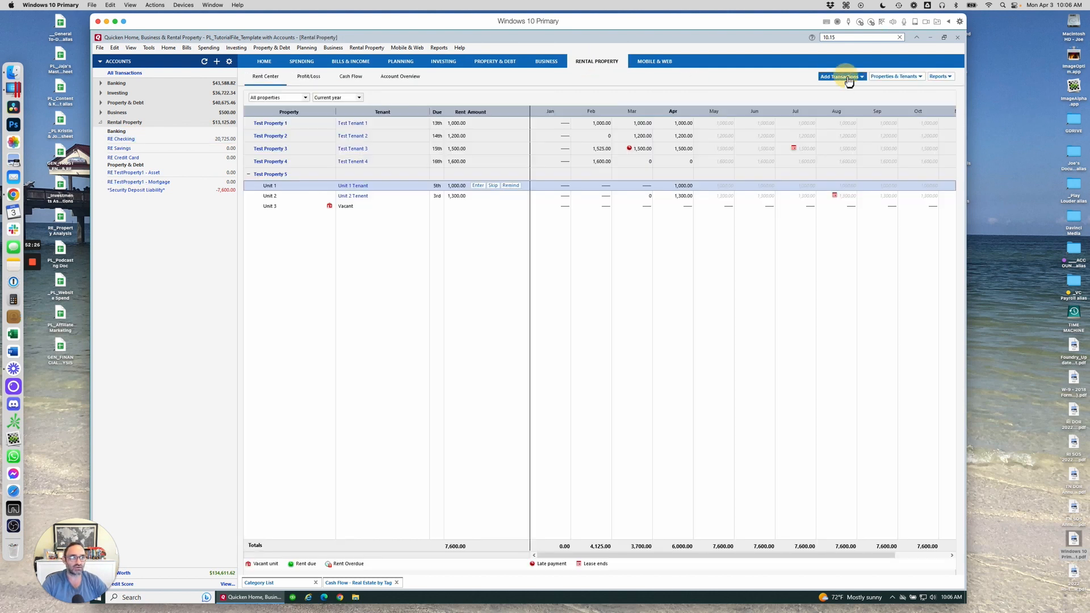
{"action": "left_click", "coordinate": [843, 76]}
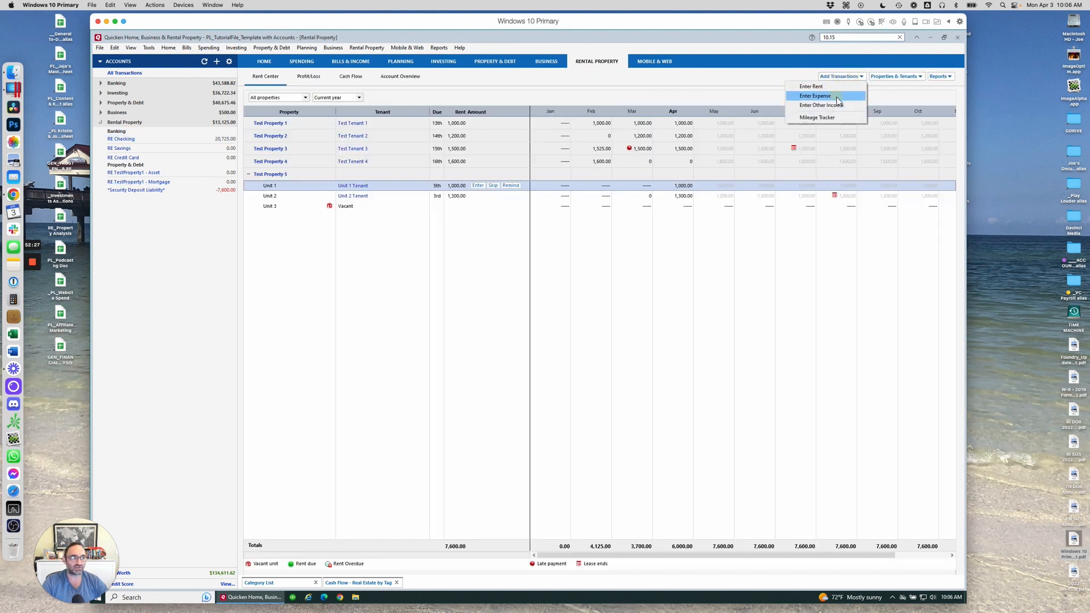
{"action": "left_click", "coordinate": [837, 97]}
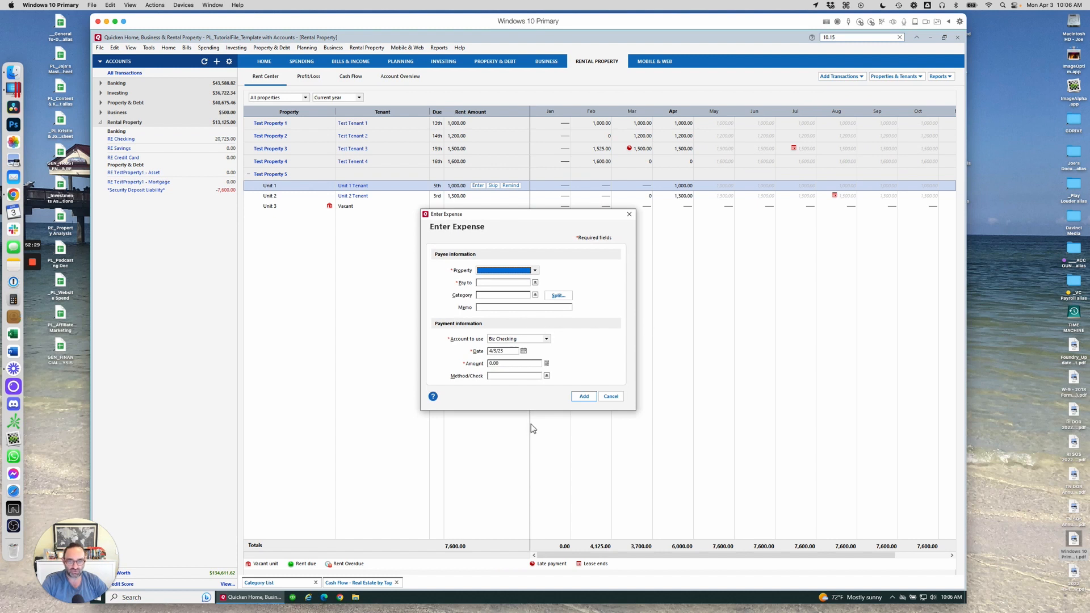
{"action": "left_click", "coordinate": [629, 214]}
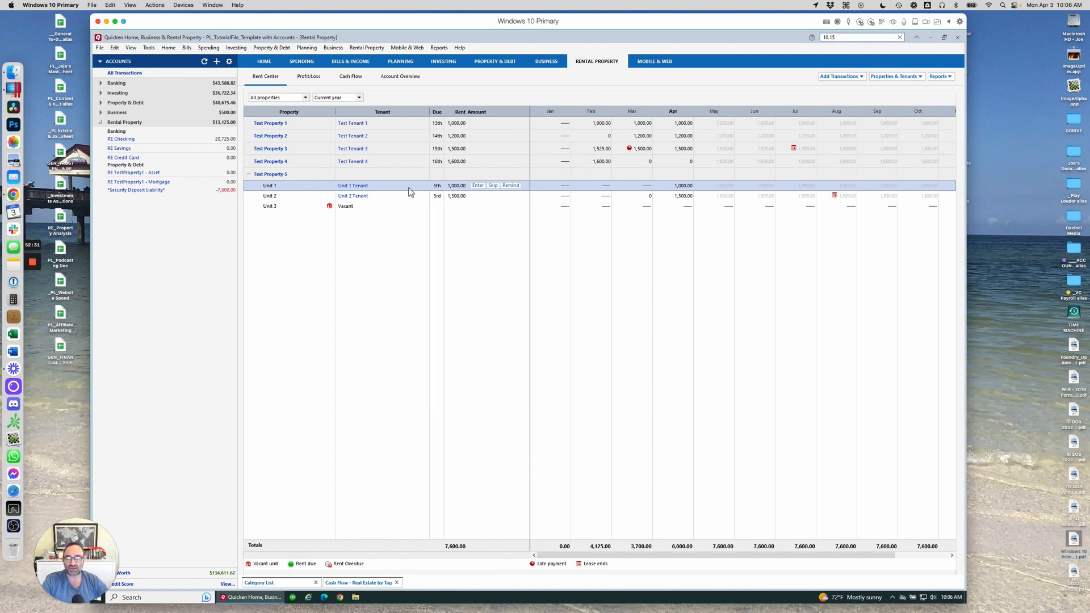
Start a new RE Checking transaction dated 4/3/23 with payee Utility Bill and a payment of 23.32.
{"action": "left_click", "coordinate": [120, 139]}
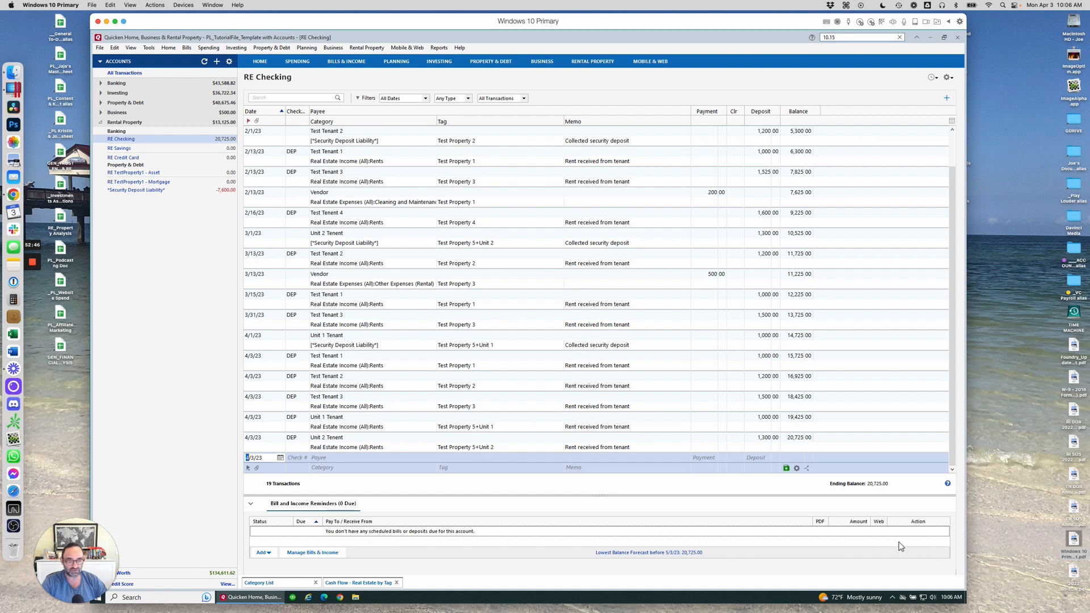
{"action": "left_click", "coordinate": [329, 458]}
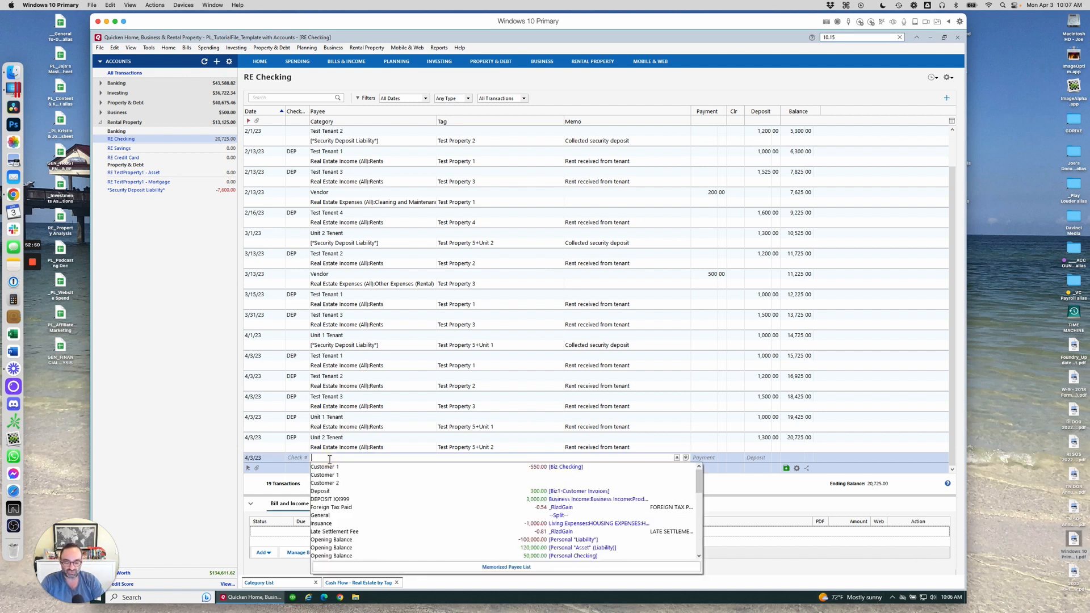
{"action": "type", "text": "Util"}
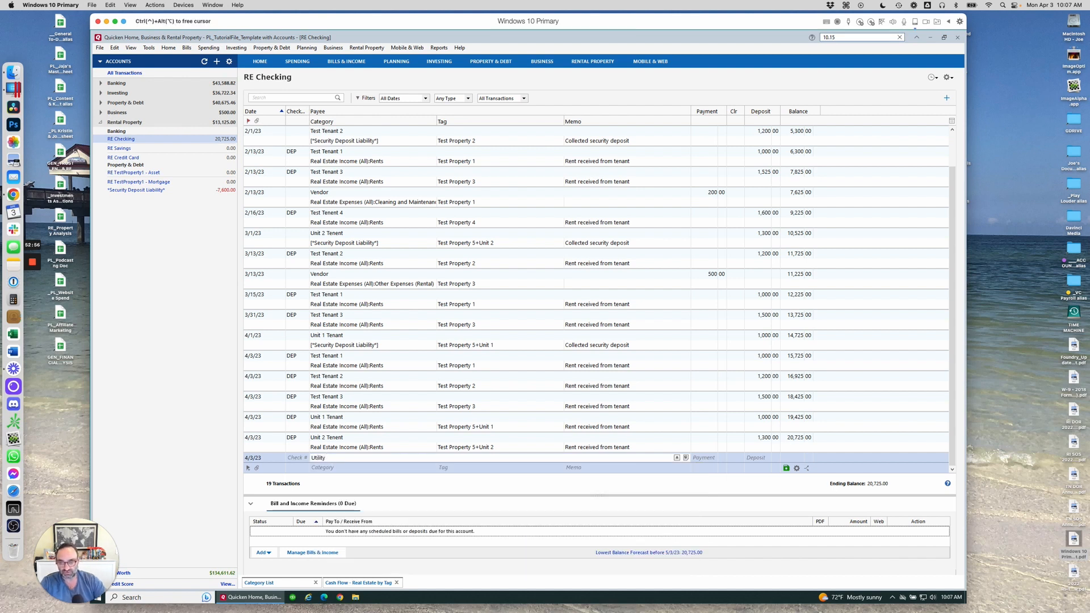
{"action": "type", "text": "ity"}
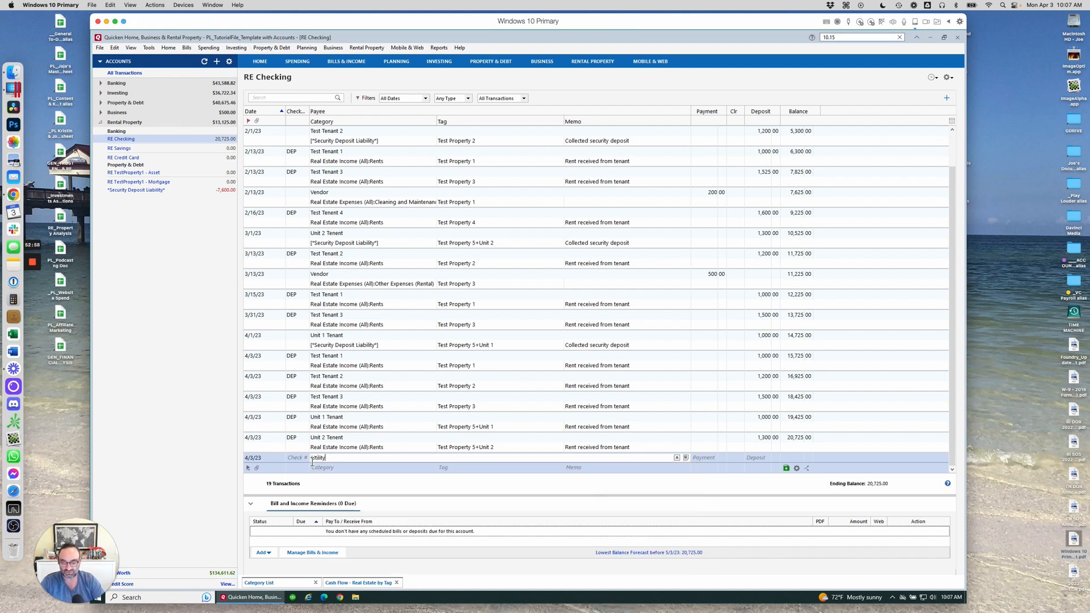
{"action": "type", "text": " Bill"}
{"action": "key", "text": "Tab"}
{"action": "type", "text": "2"}
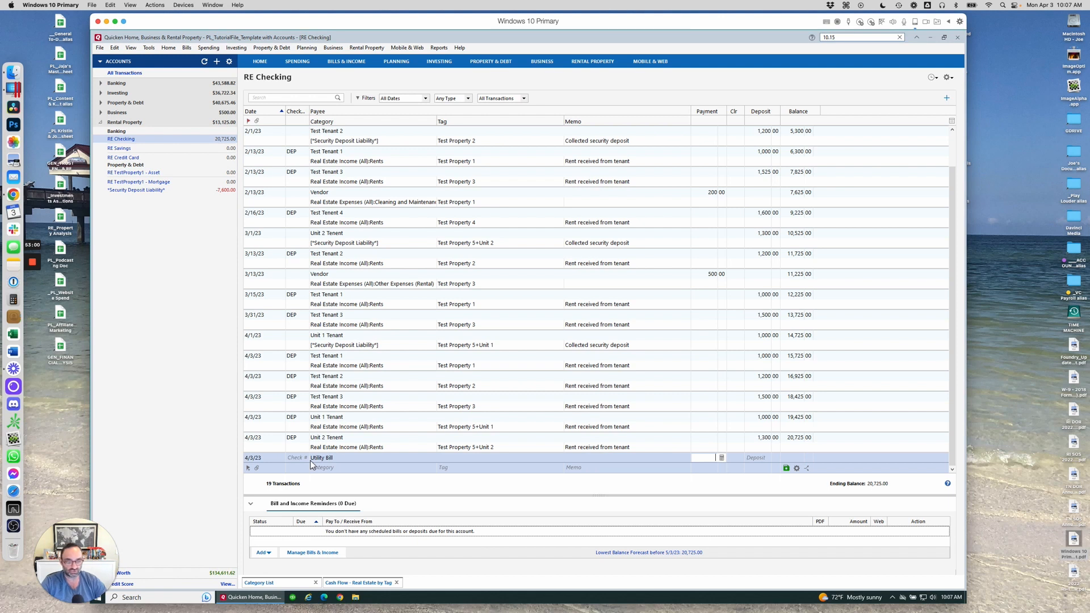
{"action": "type", "text": "3.32"}
{"action": "key", "text": "Tab"}
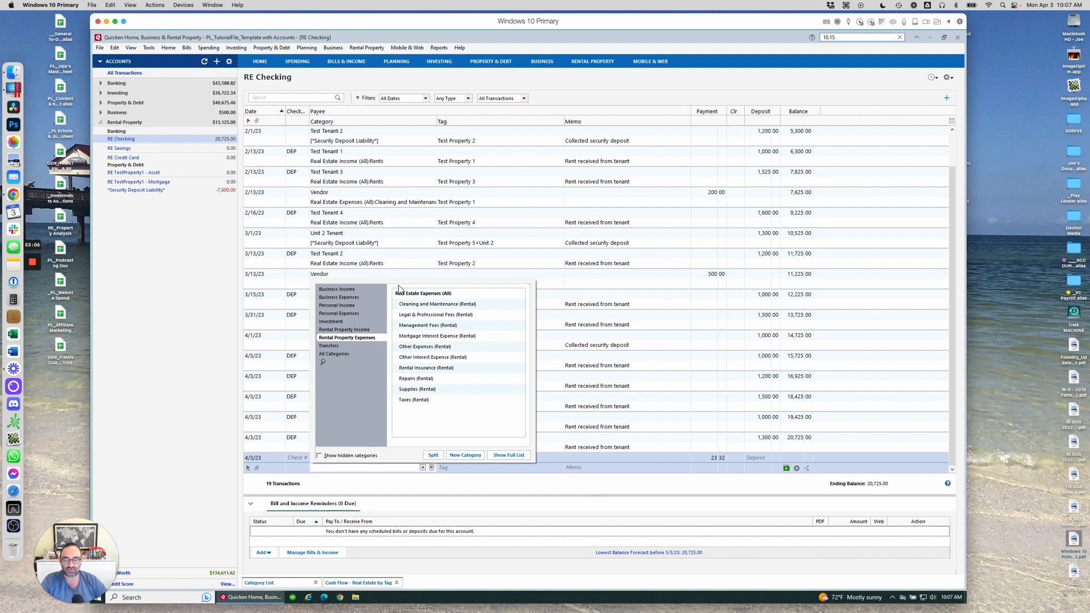
Check and close the Cash Flow - Real Estate by Tag report, and categorize the Utility Bill as Other Expenses (Rental).
{"action": "left_click", "coordinate": [375, 583]}
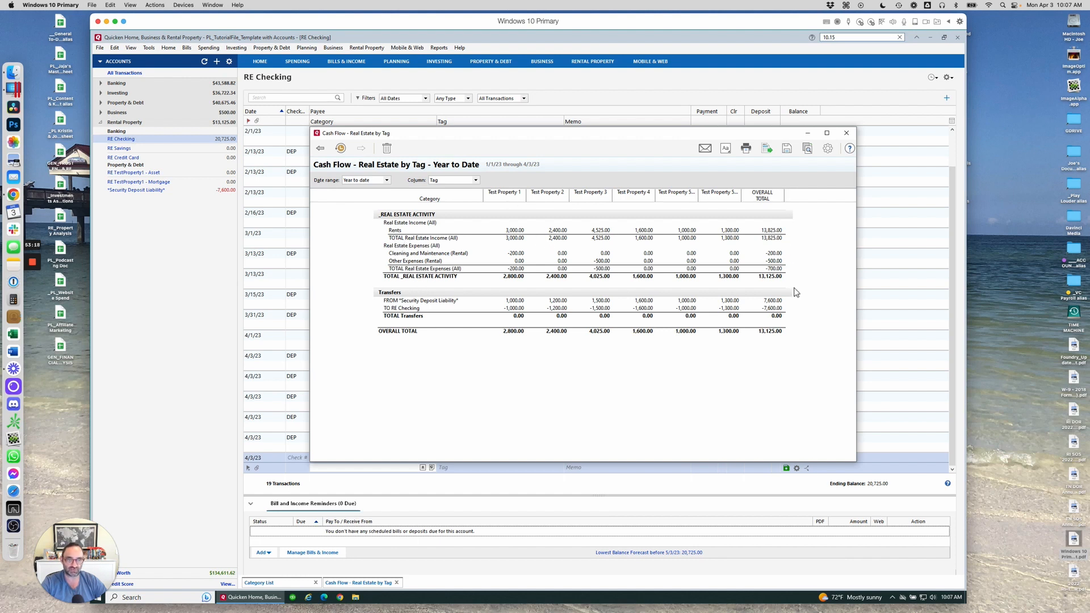
{"action": "left_click", "coordinate": [844, 132]}
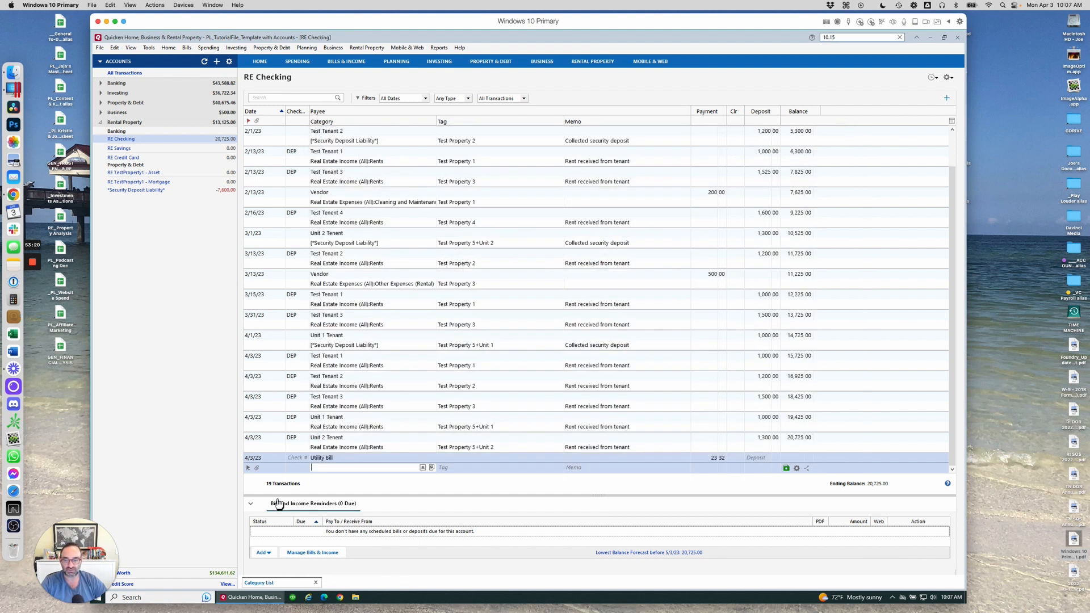
{"action": "left_click", "coordinate": [340, 468]}
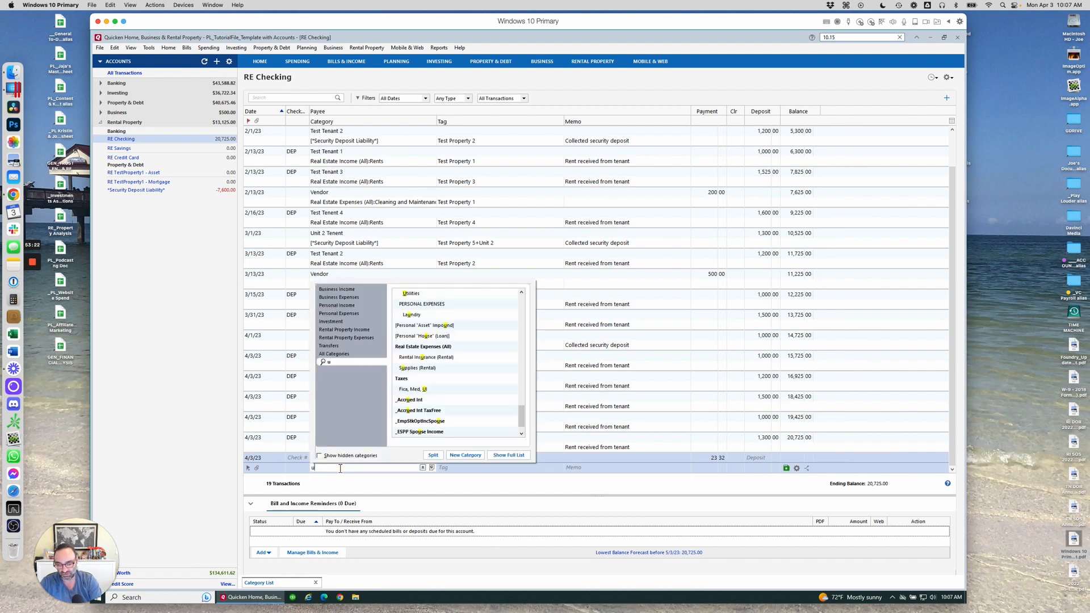
{"action": "type", "text": "Utilities"}
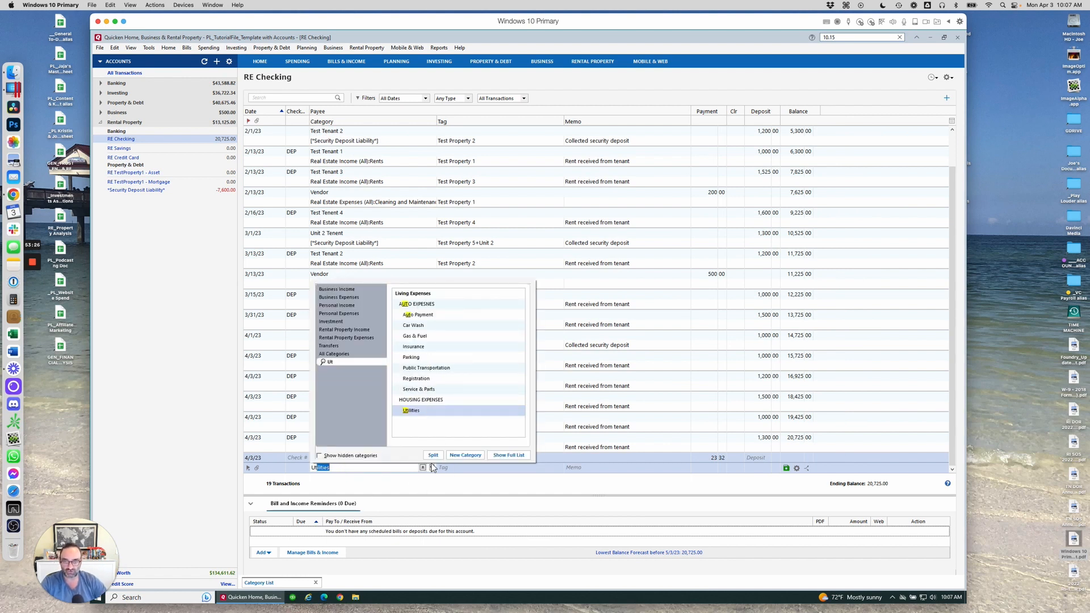
{"action": "left_click_drag", "start_coordinate": [358, 467], "coordinate": [284, 469]}
{"action": "type", "text": "Rent"}
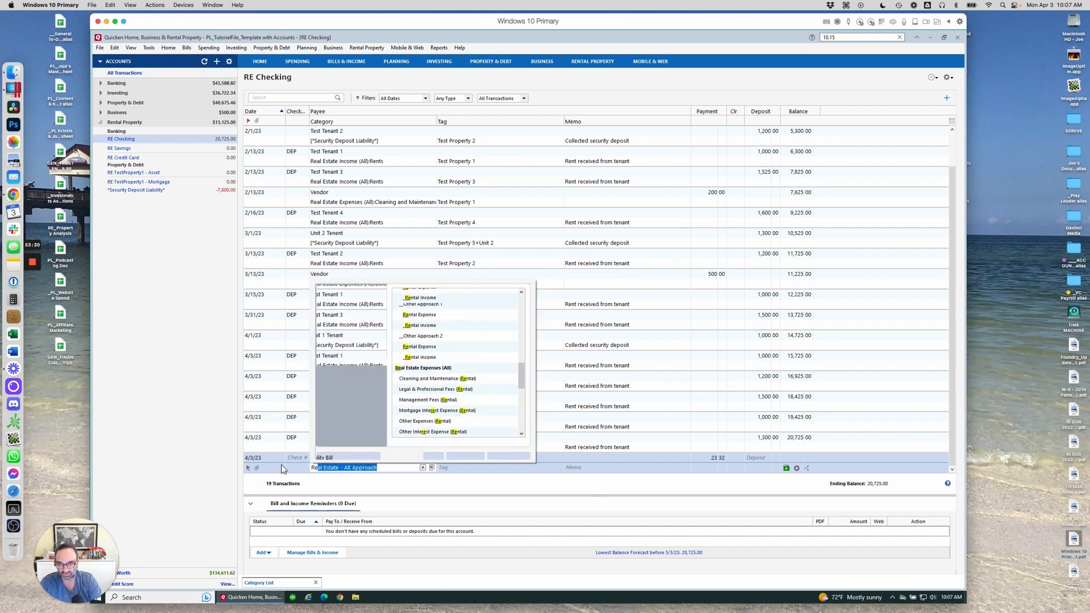
{"action": "scroll", "coordinate": [501, 357], "scroll_direction": "down", "scroll_amount": 3}
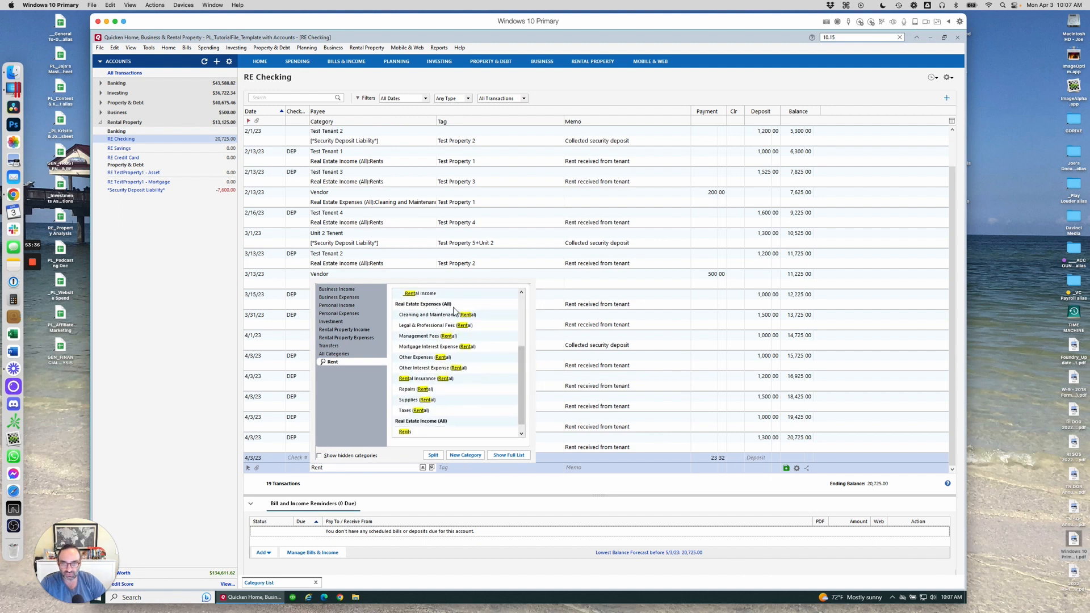
{"action": "left_click", "coordinate": [420, 357]}
Tag the Utility Bill payment with Test Property 5+Unit 2 and save the transaction.
{"action": "left_click", "coordinate": [480, 471]}
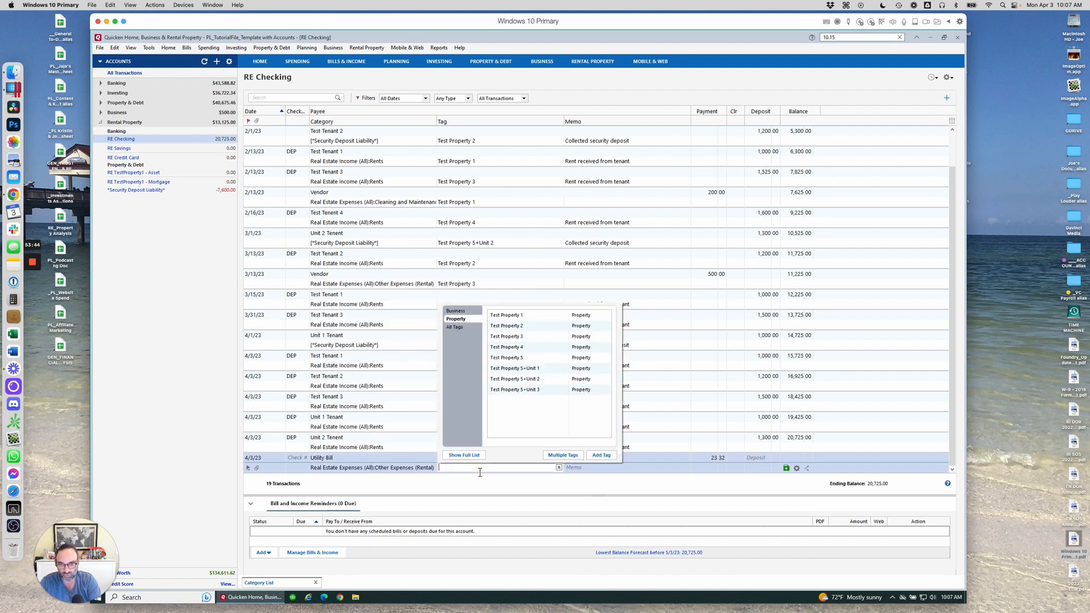
{"action": "left_click", "coordinate": [524, 379]}
{"action": "key", "text": "Tab"}
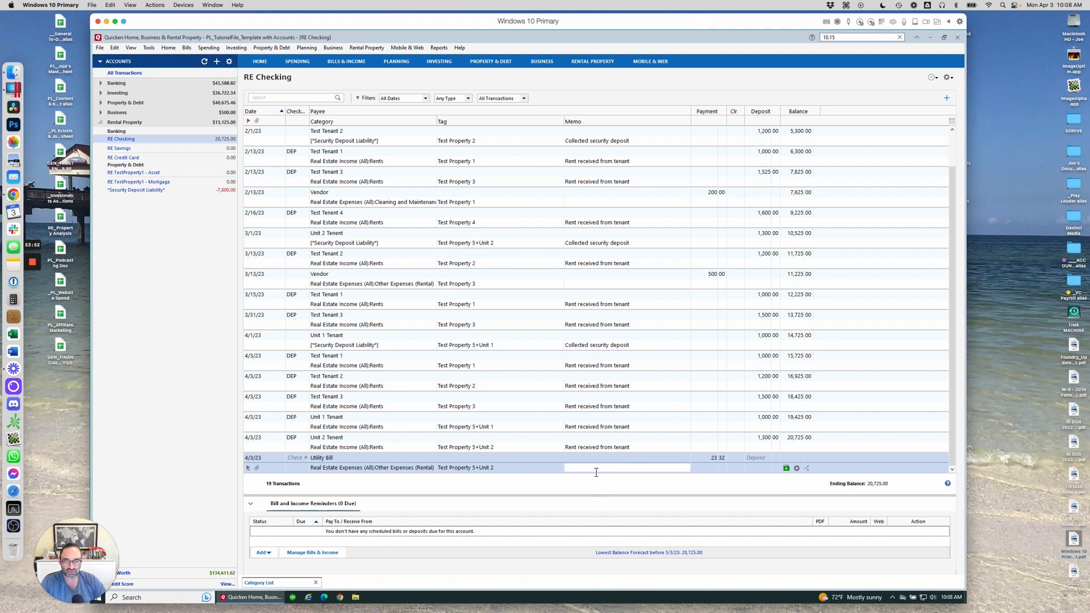
{"action": "key", "text": "Return"}
Reopen the saved Cash Flow - Real Estate by Tag report, check the other rental expenses under Test Property 5+Unit 2, and minimize it.
{"action": "left_click", "coordinate": [439, 48]}
{"action": "mouse_move", "coordinate": [476, 67]}
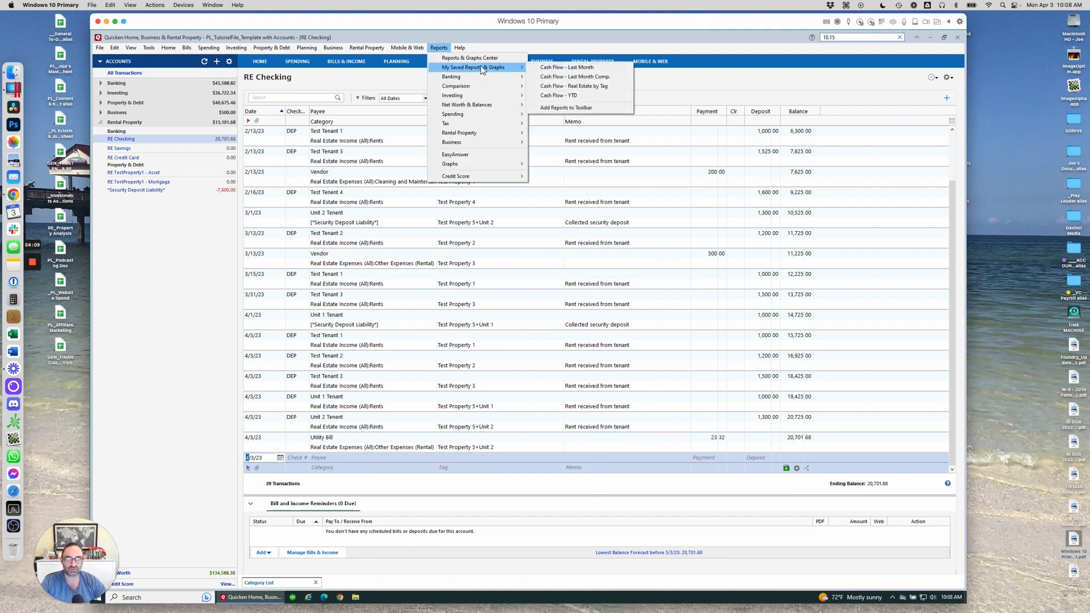
{"action": "left_click", "coordinate": [579, 86]}
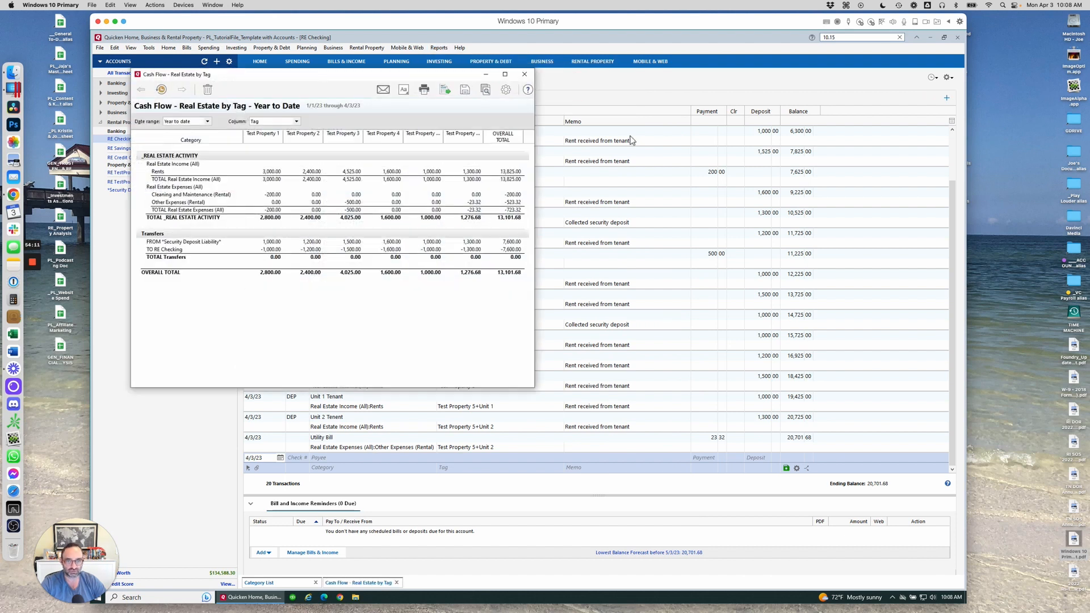
{"action": "left_click_drag", "start_coordinate": [404, 75], "coordinate": [526, 83]}
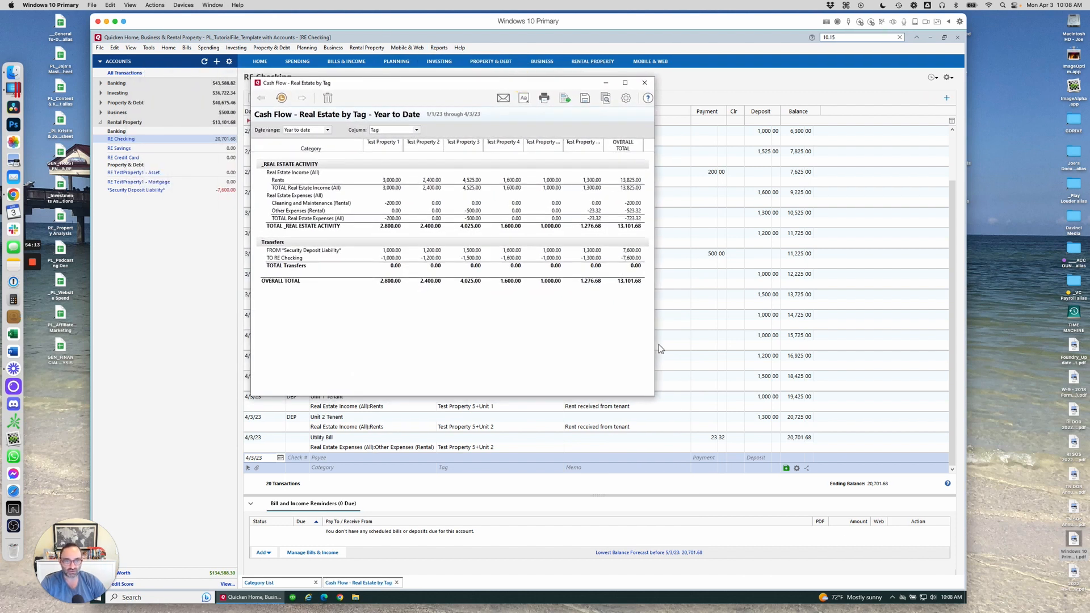
{"action": "left_click_drag", "start_coordinate": [655, 352], "coordinate": [819, 354]}
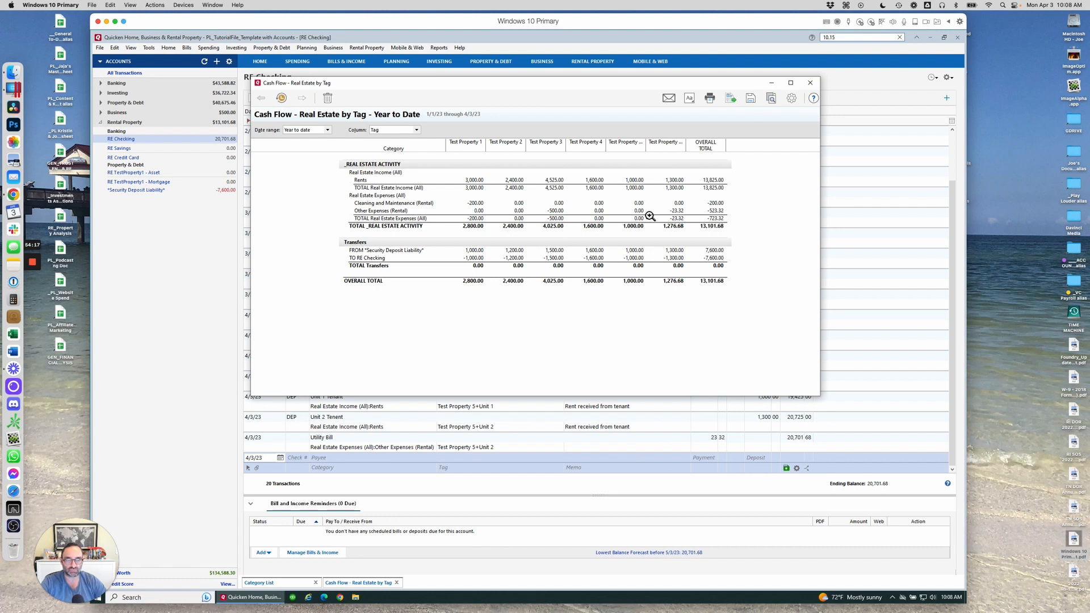
{"action": "left_click", "coordinate": [676, 212]}
{"action": "left_click_drag", "start_coordinate": [687, 146], "coordinate": [699, 146]}
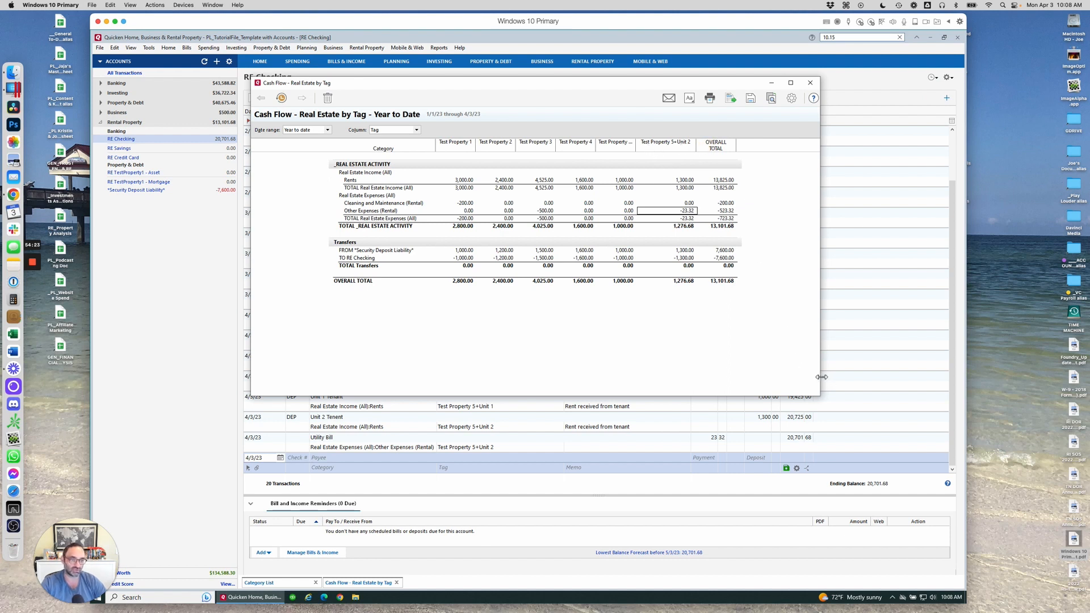
{"action": "left_click_drag", "start_coordinate": [858, 373], "coordinate": [860, 373]}
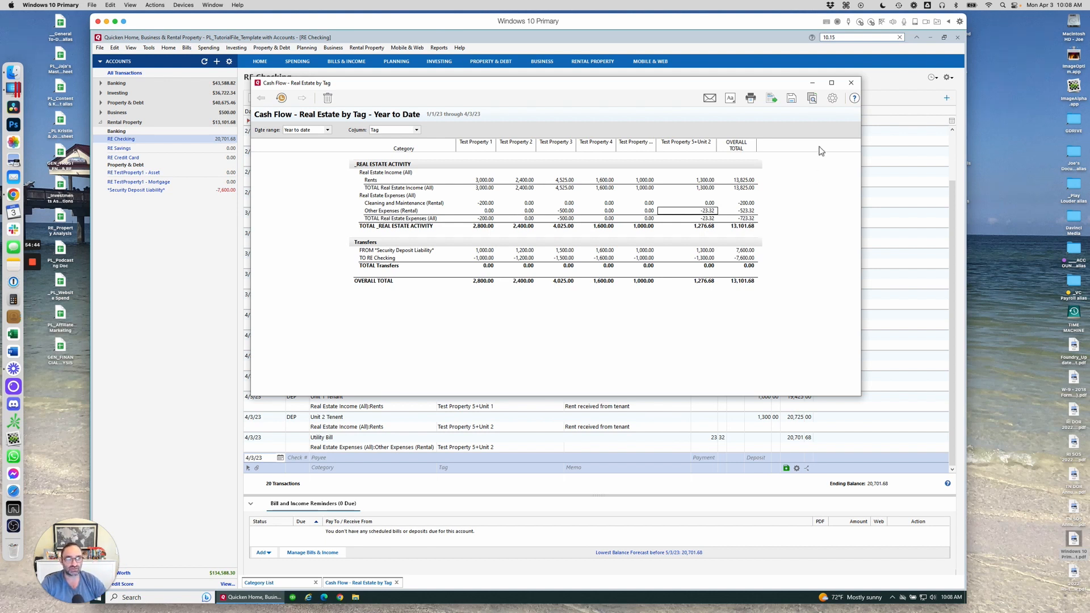
{"action": "left_click", "coordinate": [814, 85]}
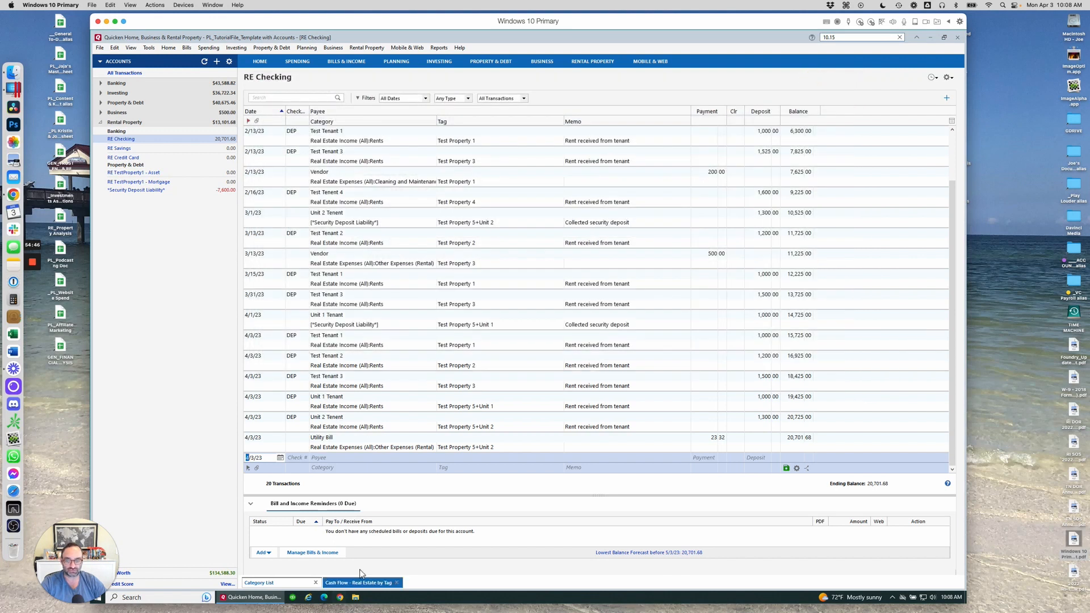
Return to the Rent Center overview of all properties and restore the minimized Cash Flow - Real Estate by Tag report for review.
{"action": "left_click", "coordinate": [593, 61]}
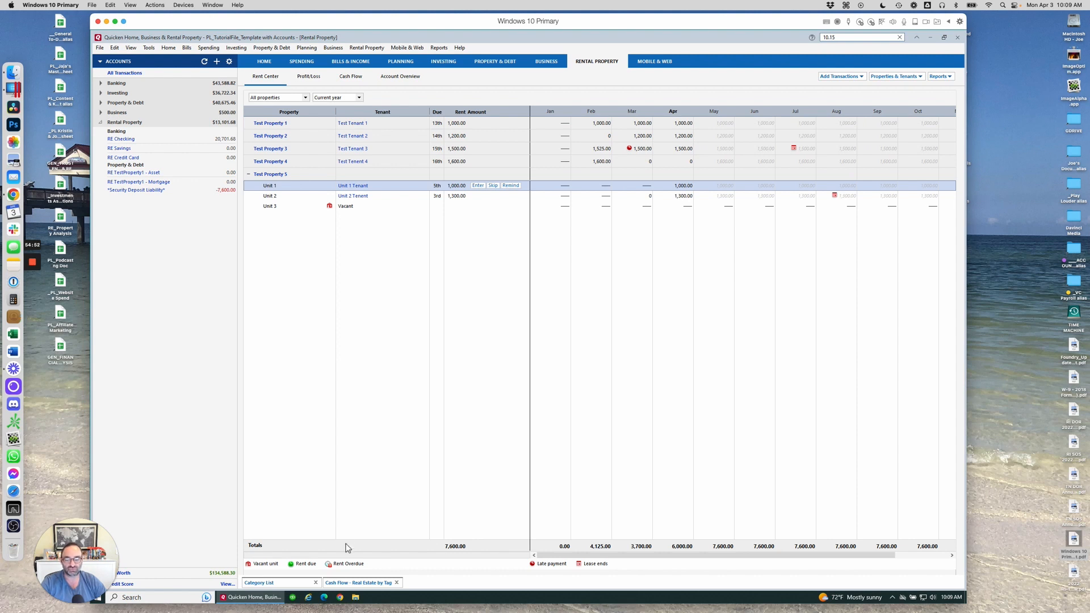
{"action": "left_click", "coordinate": [364, 583]}
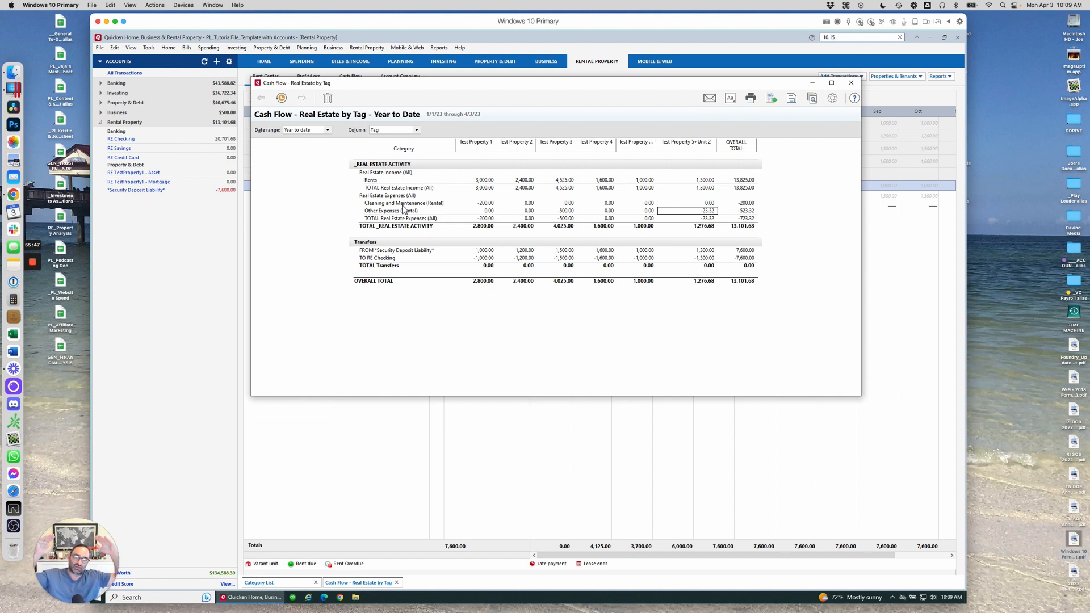
Open the saved Cash Flow - YTD report, review it down to the real estate activity and overall total, and minimize both open reports.
{"action": "left_click", "coordinate": [438, 47]}
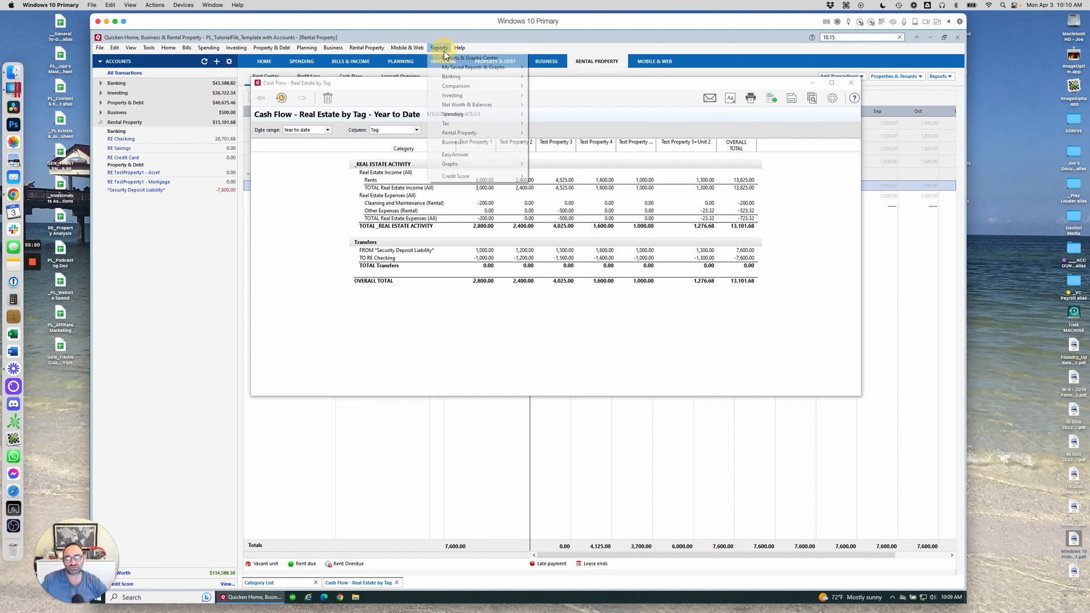
{"action": "mouse_move", "coordinate": [454, 69]}
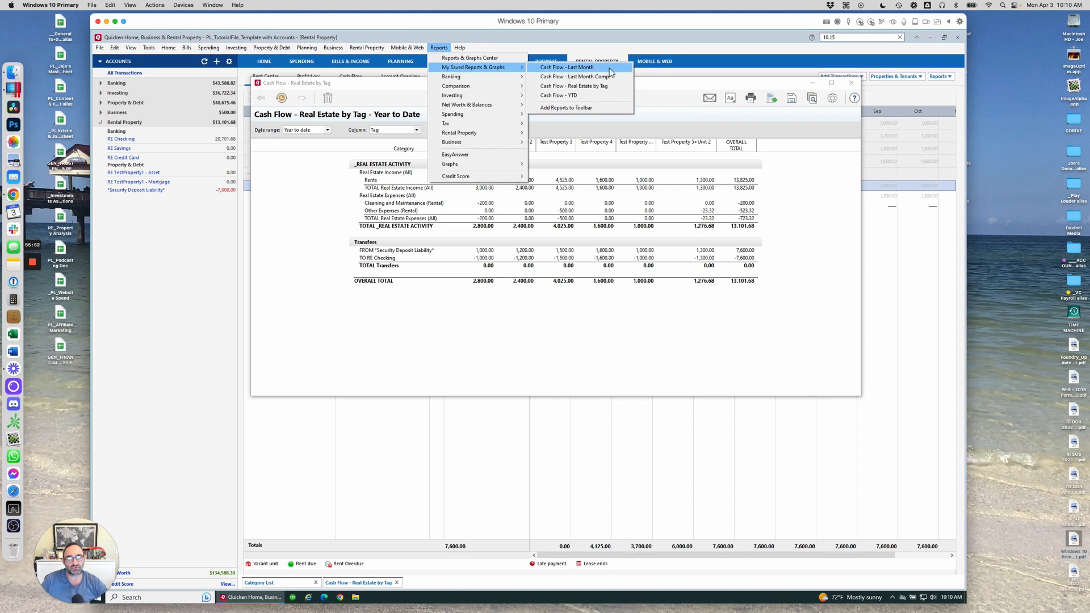
{"action": "left_click", "coordinate": [612, 96]}
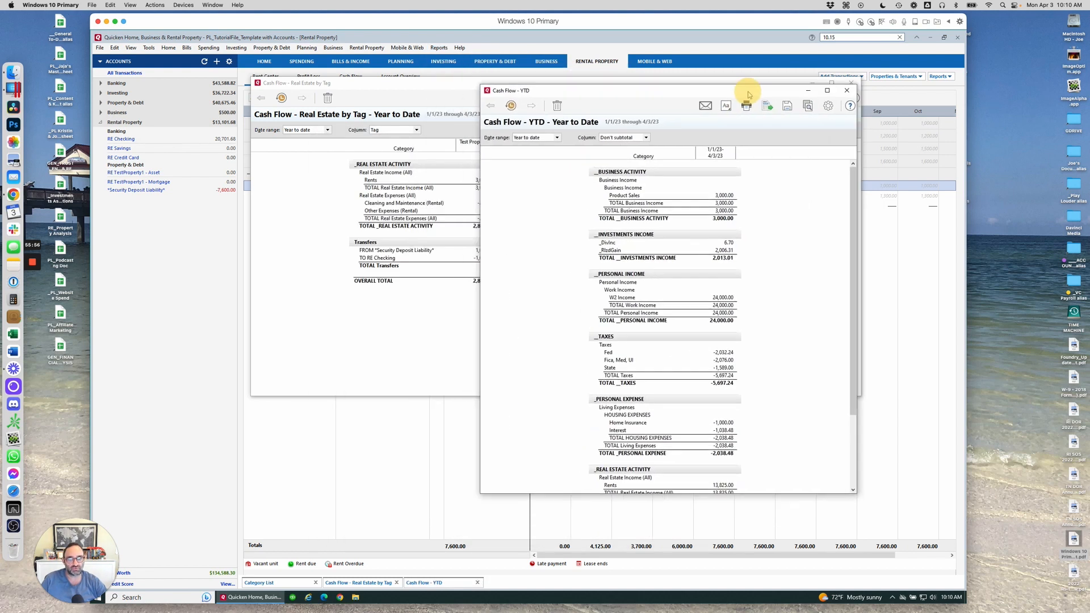
{"action": "left_click_drag", "start_coordinate": [860, 315], "coordinate": [860, 280]}
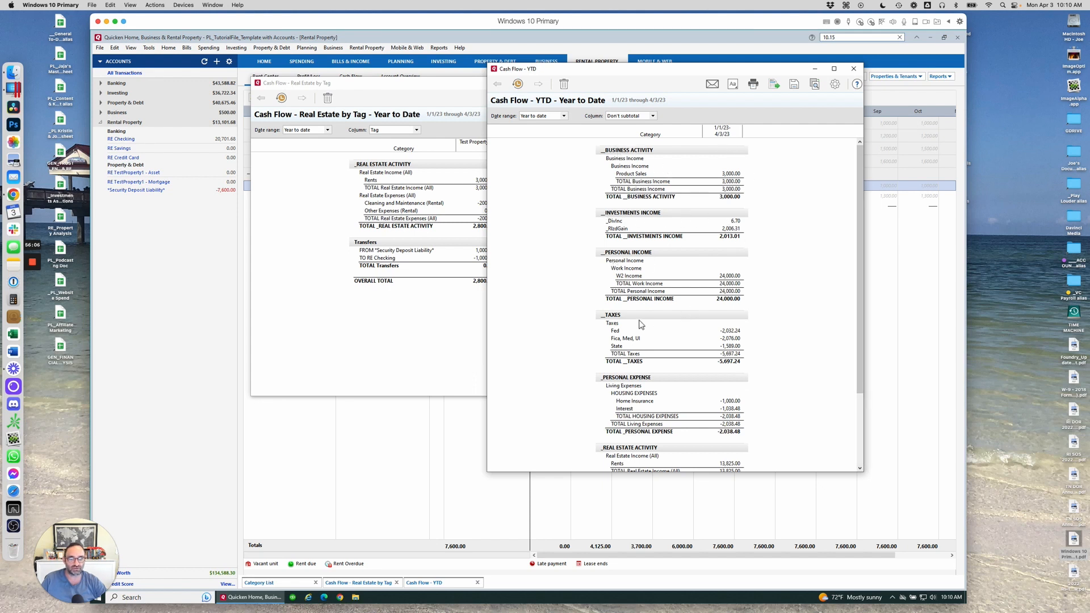
{"action": "left_click_drag", "start_coordinate": [853, 310], "coordinate": [855, 429]}
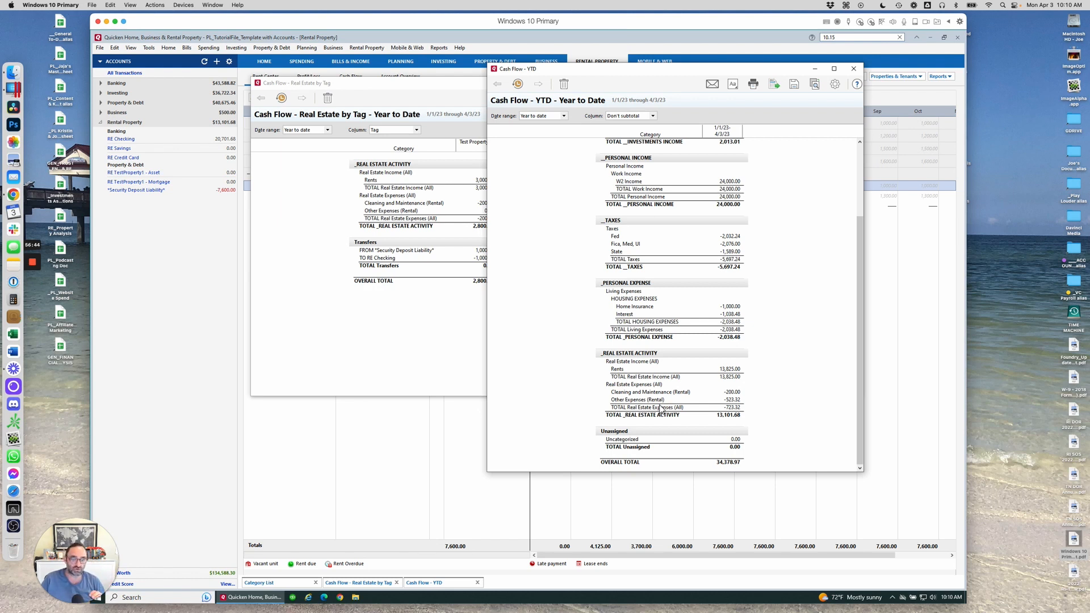
{"action": "left_click", "coordinate": [814, 68]}
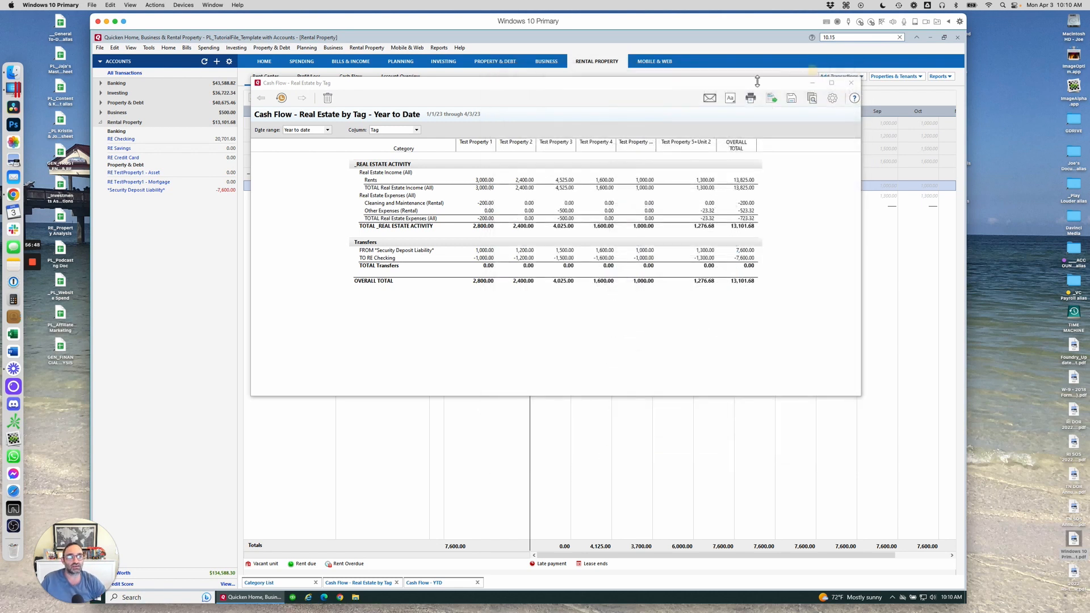
{"action": "left_click", "coordinate": [814, 83]}
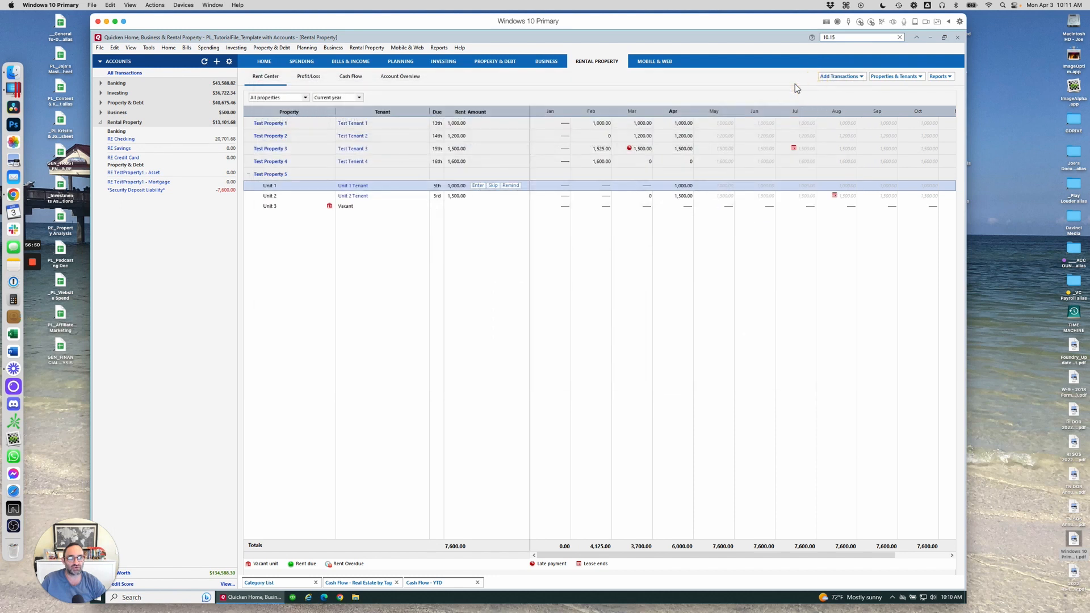